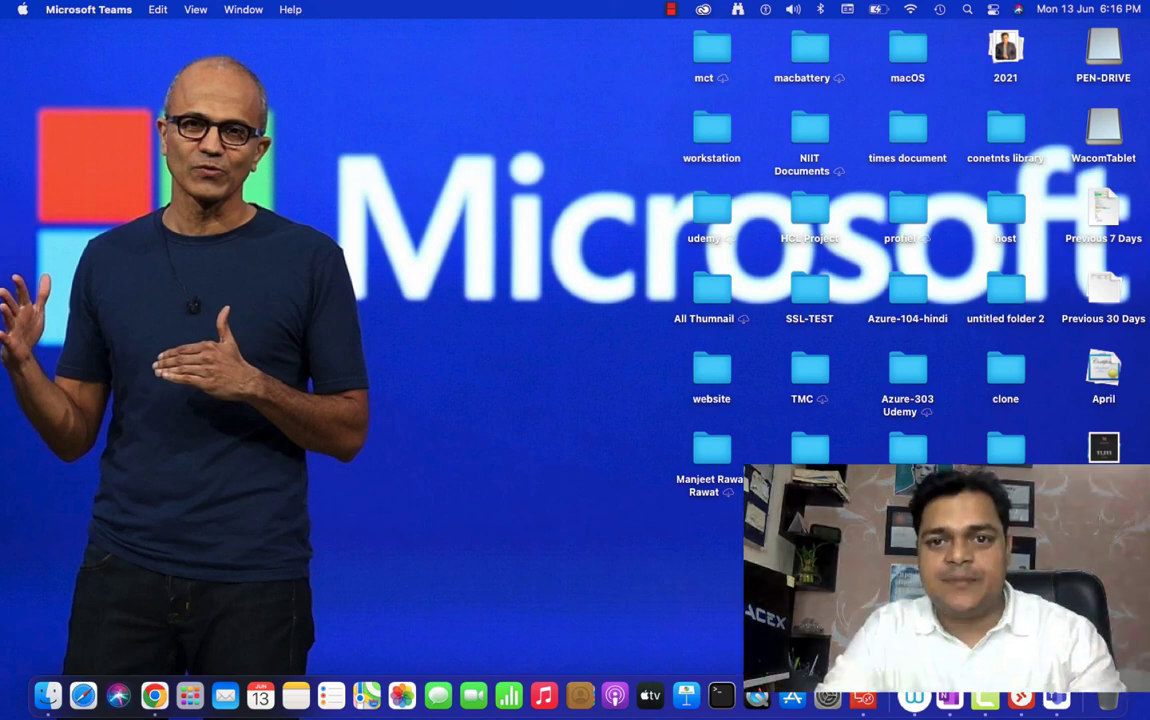
Step: On the OneNote page, handwrite IAAS in green ink
{"action": "key", "text": "ctrl+Right"}
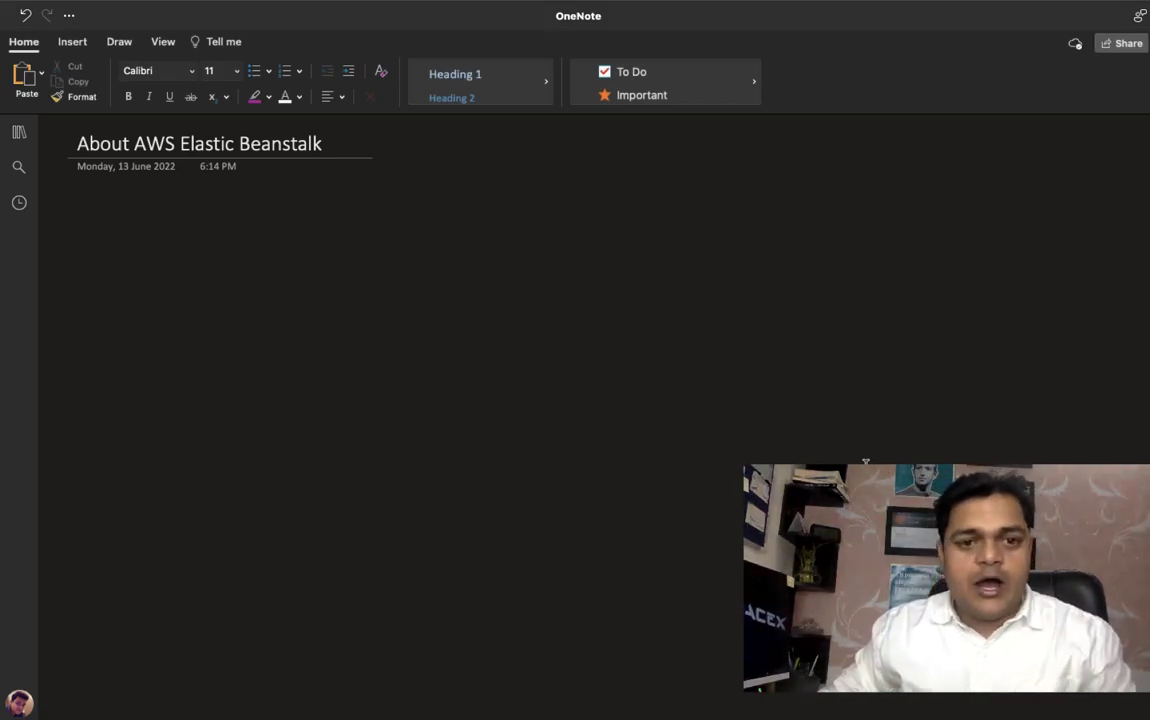
{"action": "left_click", "coordinate": [119, 41]}
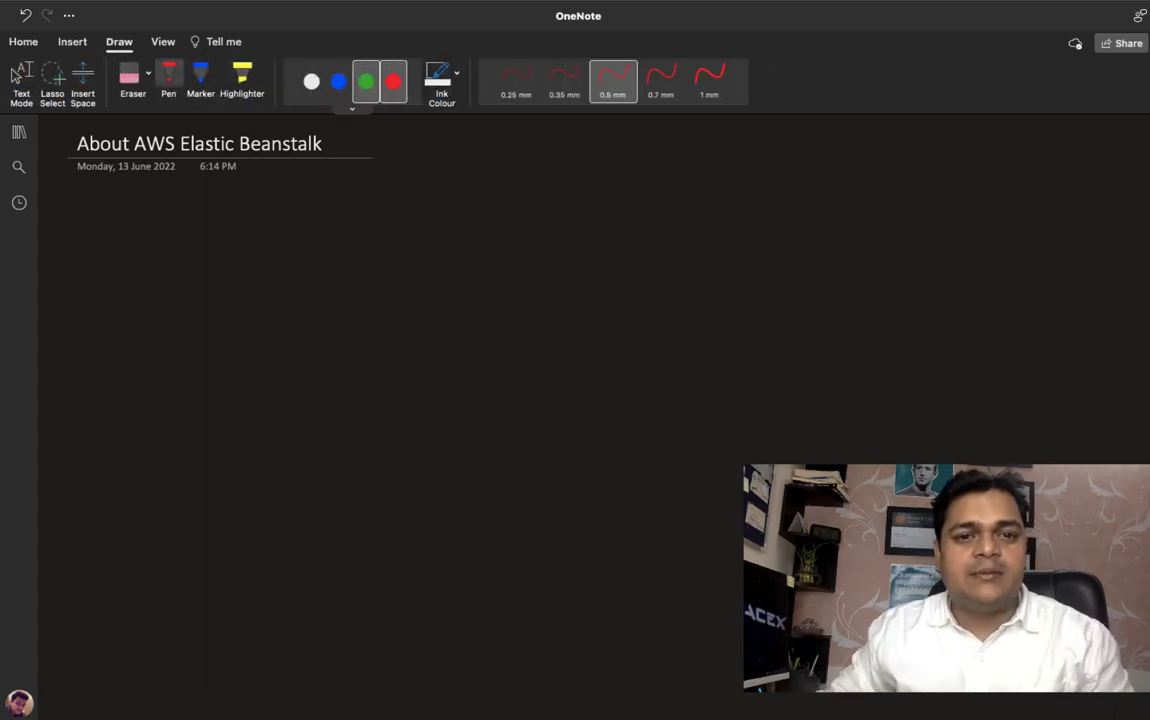
{"action": "left_click", "coordinate": [367, 83]}
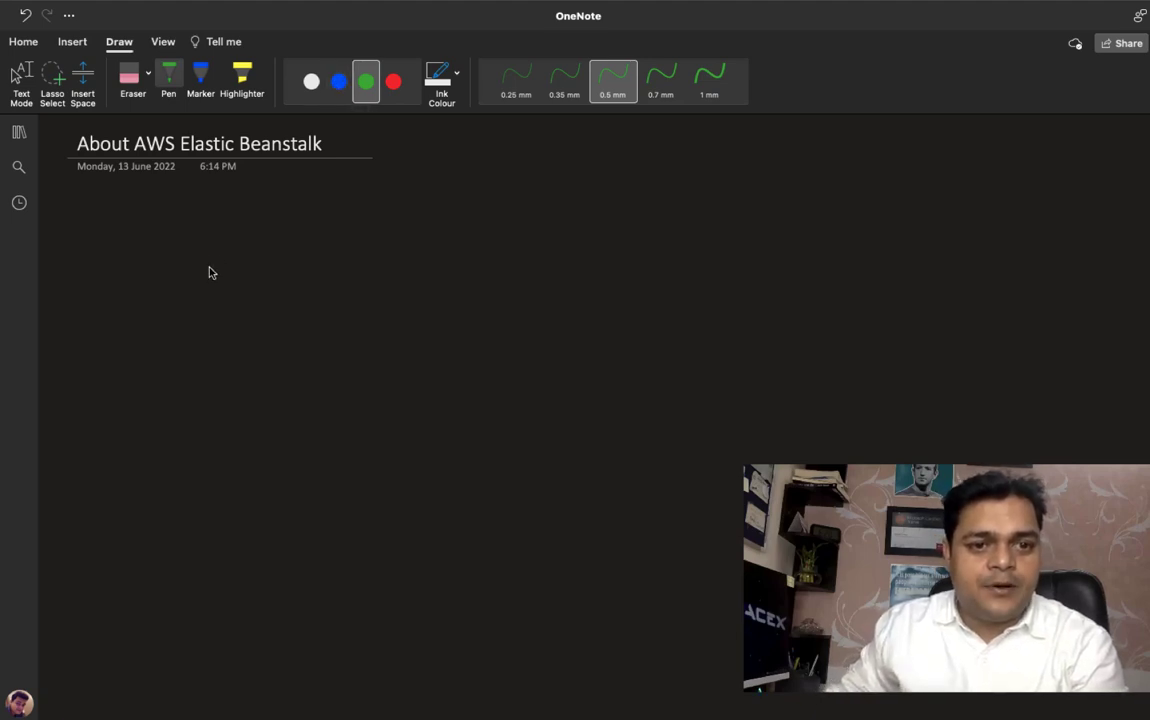
{"action": "mouse_move", "coordinate": [209, 263]}
{"action": "left_mouse_down"}
{"action": "mouse_move", "coordinate": [205, 284]}
{"action": "mouse_move", "coordinate": [230, 266]}
{"action": "left_mouse_up"}
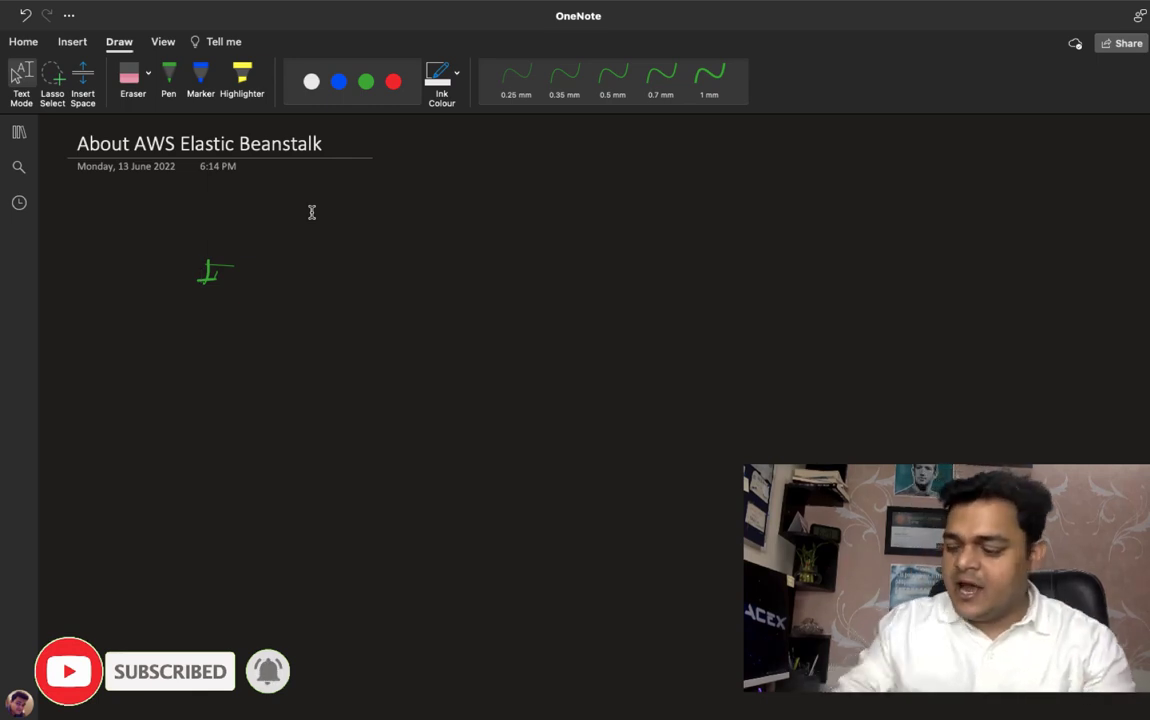
{"action": "mouse_move", "coordinate": [240, 284]}
{"action": "left_mouse_down"}
{"action": "mouse_move", "coordinate": [254, 264]}
{"action": "mouse_move", "coordinate": [260, 285]}
{"action": "left_mouse_up"}
{"action": "mouse_move", "coordinate": [243, 277]}
{"action": "left_mouse_down"}
{"action": "mouse_move", "coordinate": [267, 284]}
{"action": "mouse_move", "coordinate": [282, 268]}
{"action": "mouse_move", "coordinate": [288, 287]}
{"action": "mouse_move", "coordinate": [319, 285]}
{"action": "left_mouse_up"}
Step: Draw a green arrow to the right of IAAS, then return to the Elastic Beanstalk notes page
{"action": "left_click_drag", "start_coordinate": [497, 265], "coordinate": [631, 264]}
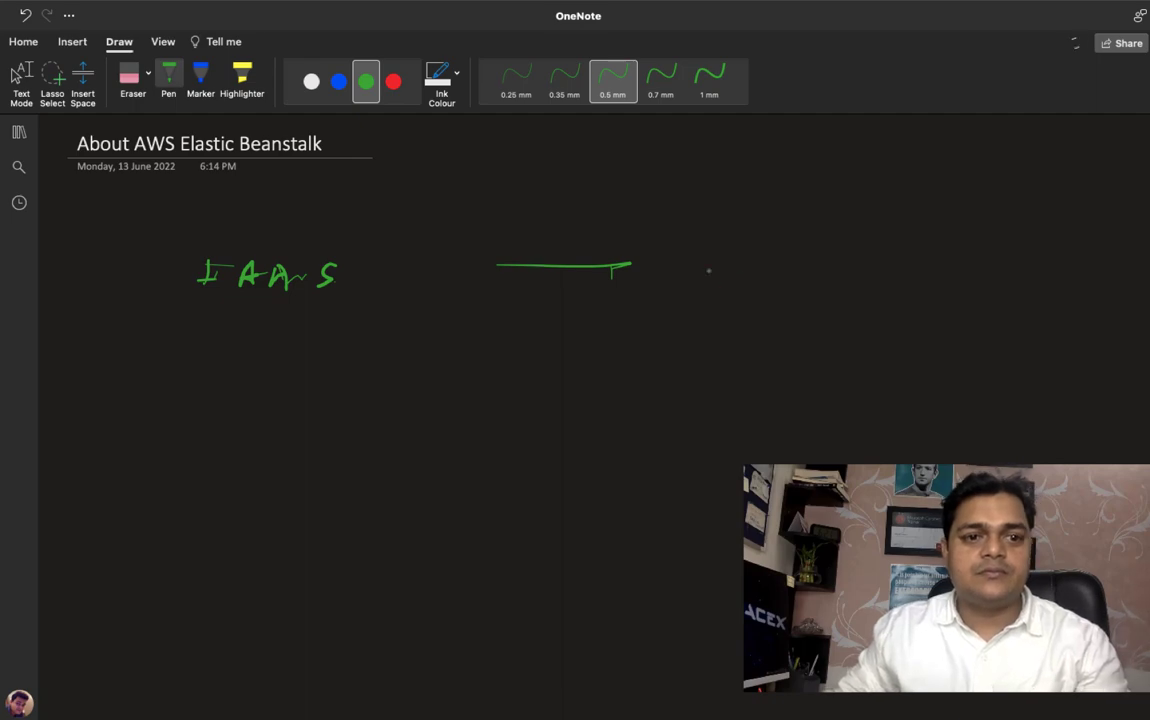
{"action": "key", "text": "super+Tab"}
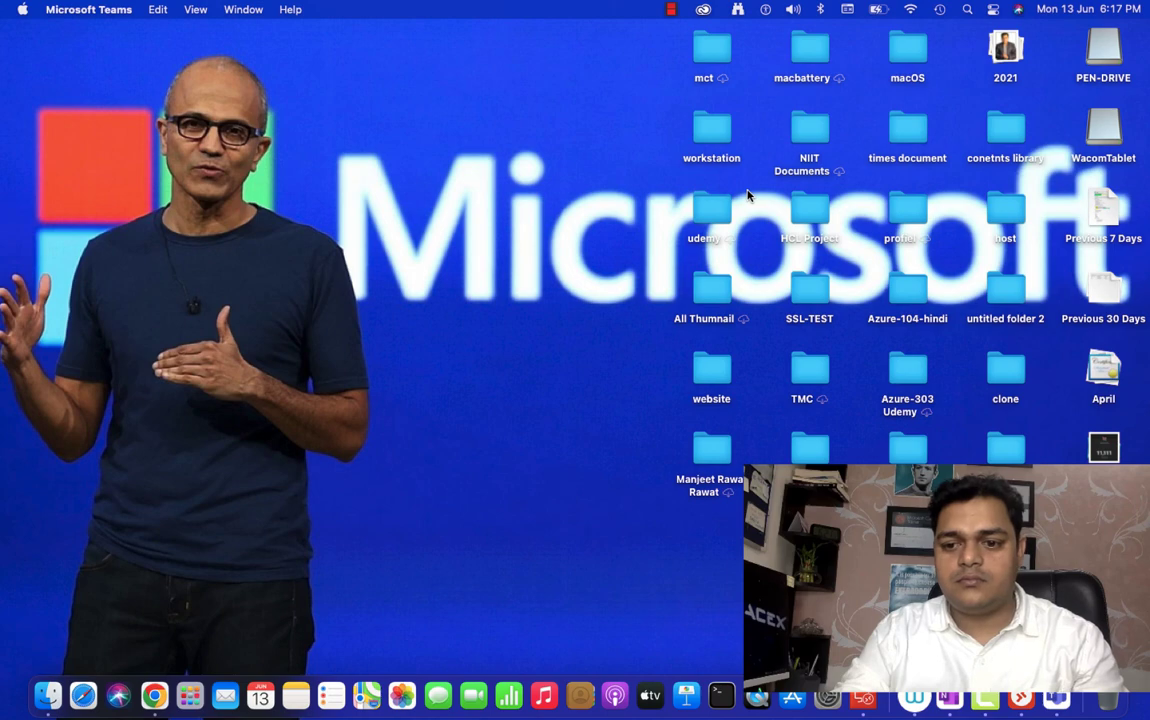
{"action": "key", "text": "super+Tab"}
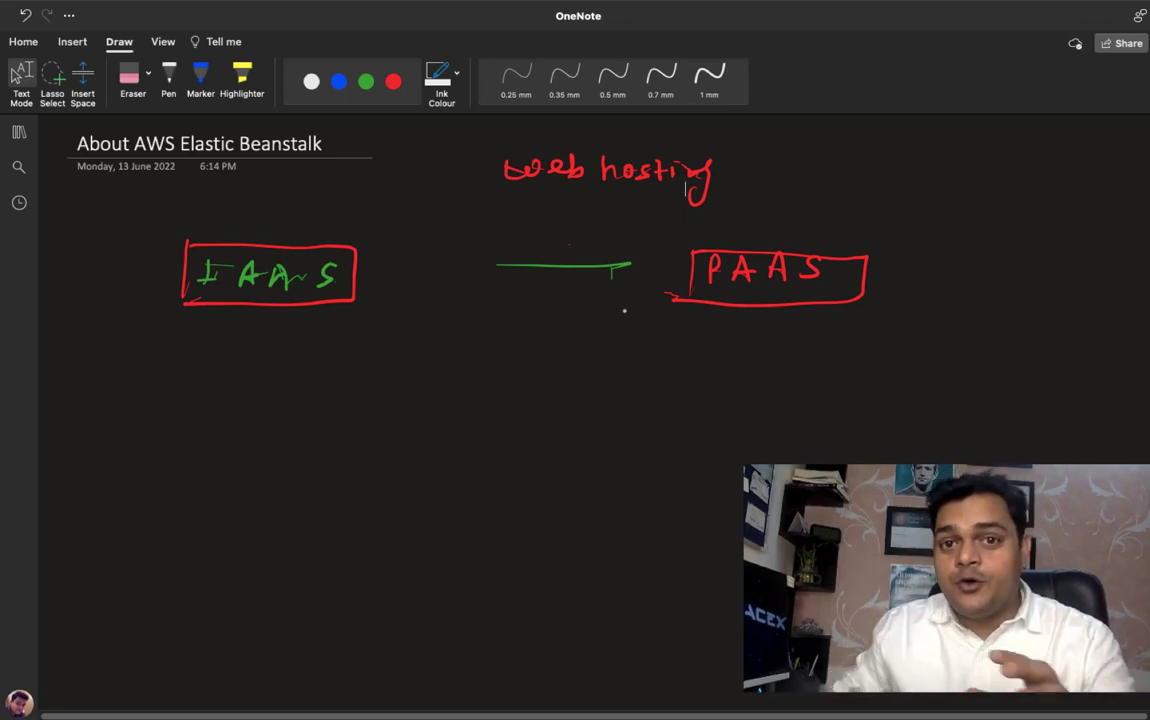
Step: In white ink, sketch a monitor and write 'VM – Win – Red hat' beside it
{"action": "left_click", "coordinate": [311, 81]}
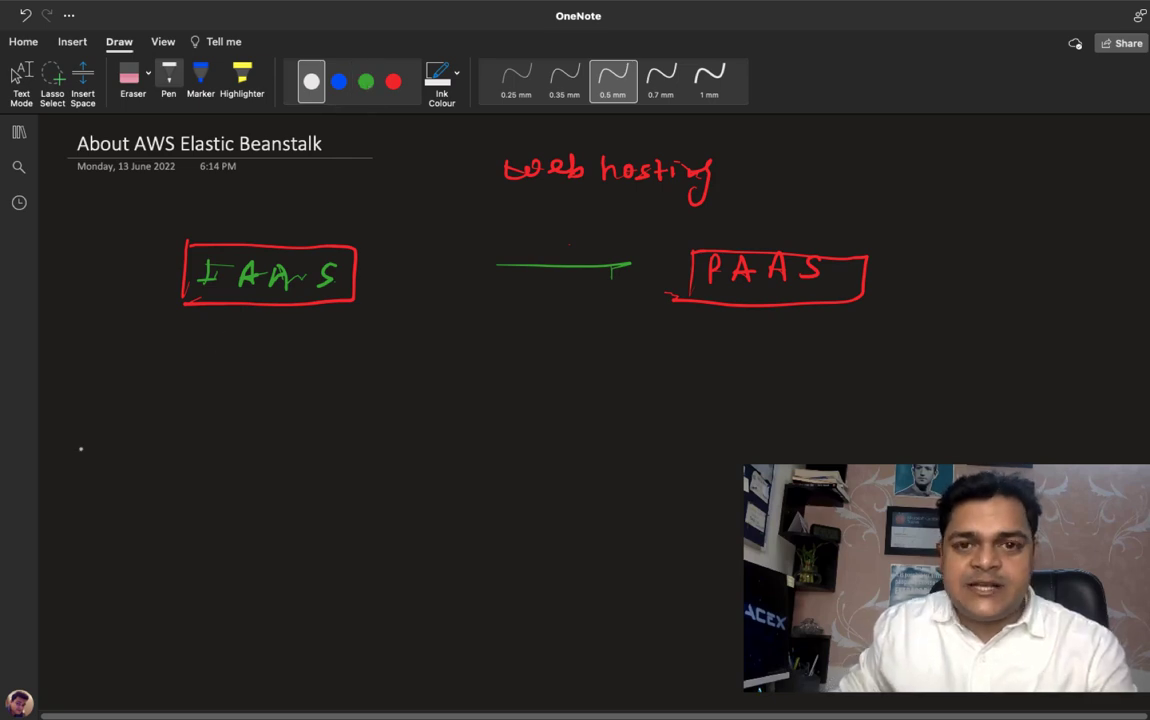
{"action": "mouse_move", "coordinate": [140, 398]}
{"action": "left_mouse_down"}
{"action": "mouse_move", "coordinate": [142, 367]}
{"action": "mouse_move", "coordinate": [185, 366]}
{"action": "mouse_move", "coordinate": [186, 398]}
{"action": "mouse_move", "coordinate": [139, 397]}
{"action": "mouse_move", "coordinate": [150, 407]}
{"action": "left_mouse_up"}
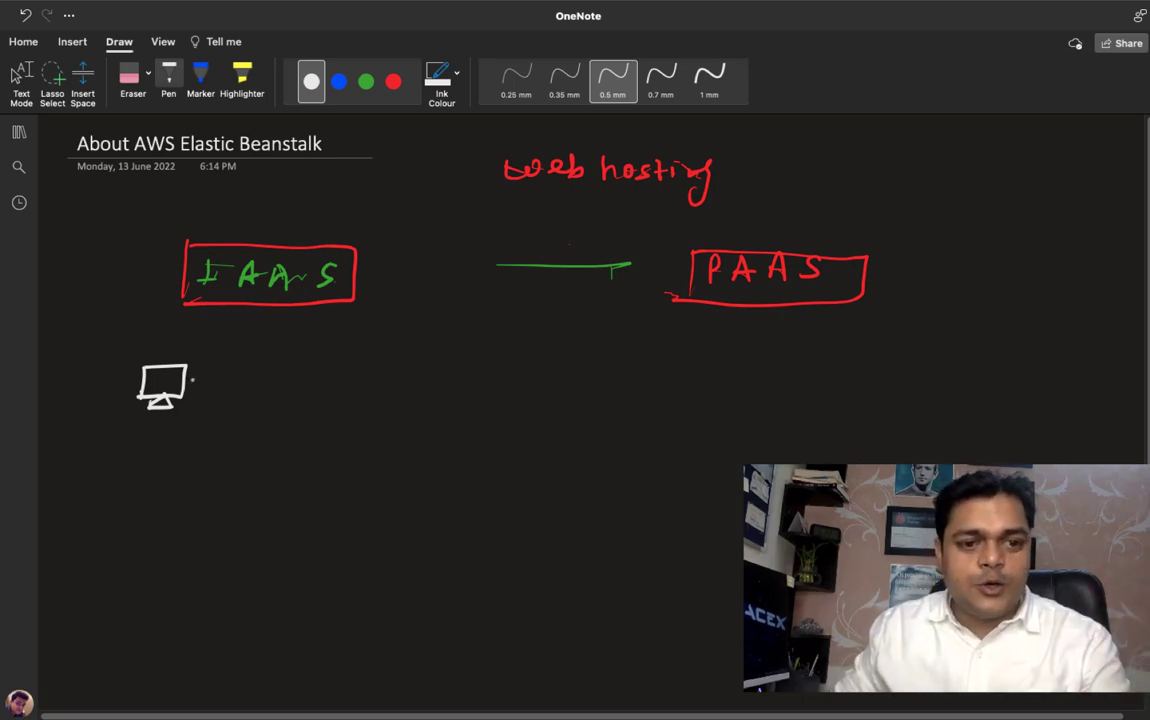
{"action": "left_click_drag", "start_coordinate": [202, 376], "coordinate": [240, 396]}
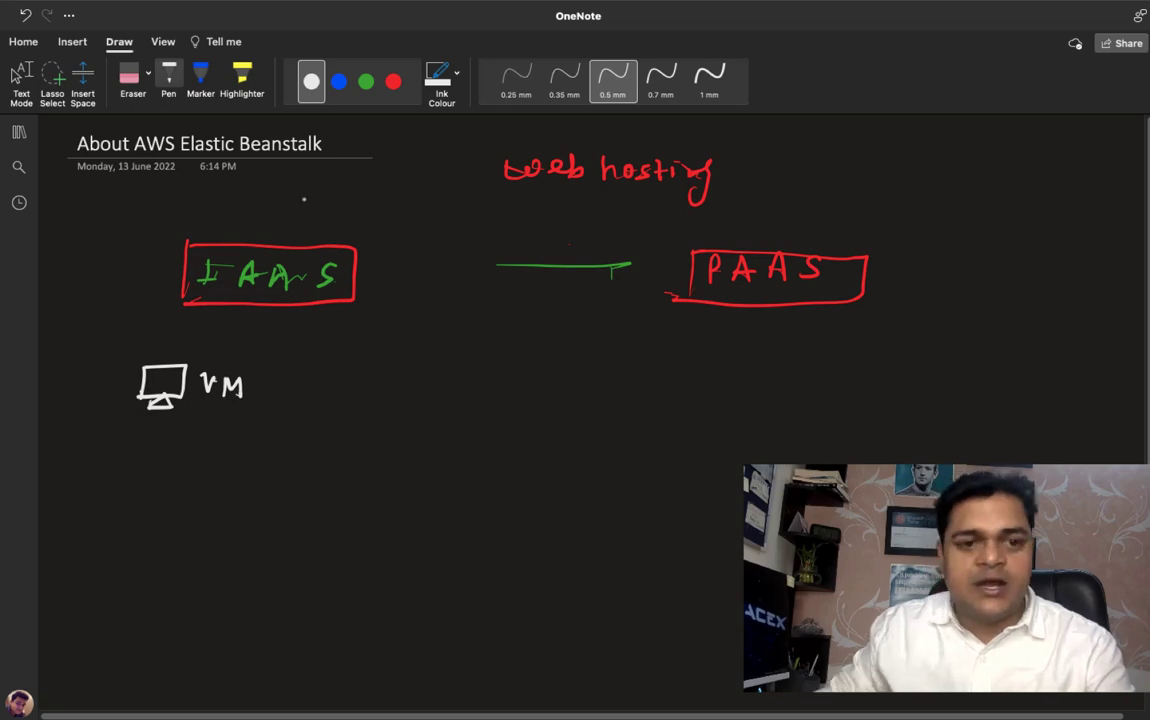
{"action": "mouse_move", "coordinate": [255, 387]}
{"action": "left_mouse_down"}
{"action": "mouse_move", "coordinate": [293, 395]}
{"action": "mouse_move", "coordinate": [308, 380]}
{"action": "mouse_move", "coordinate": [378, 404]}
{"action": "mouse_move", "coordinate": [394, 396]}
{"action": "left_mouse_up"}
{"action": "mouse_move", "coordinate": [406, 396]}
{"action": "left_mouse_down"}
{"action": "mouse_move", "coordinate": [426, 401]}
{"action": "mouse_move", "coordinate": [430, 385]}
{"action": "mouse_move", "coordinate": [484, 409]}
{"action": "mouse_move", "coordinate": [488, 389]}
{"action": "left_mouse_up"}
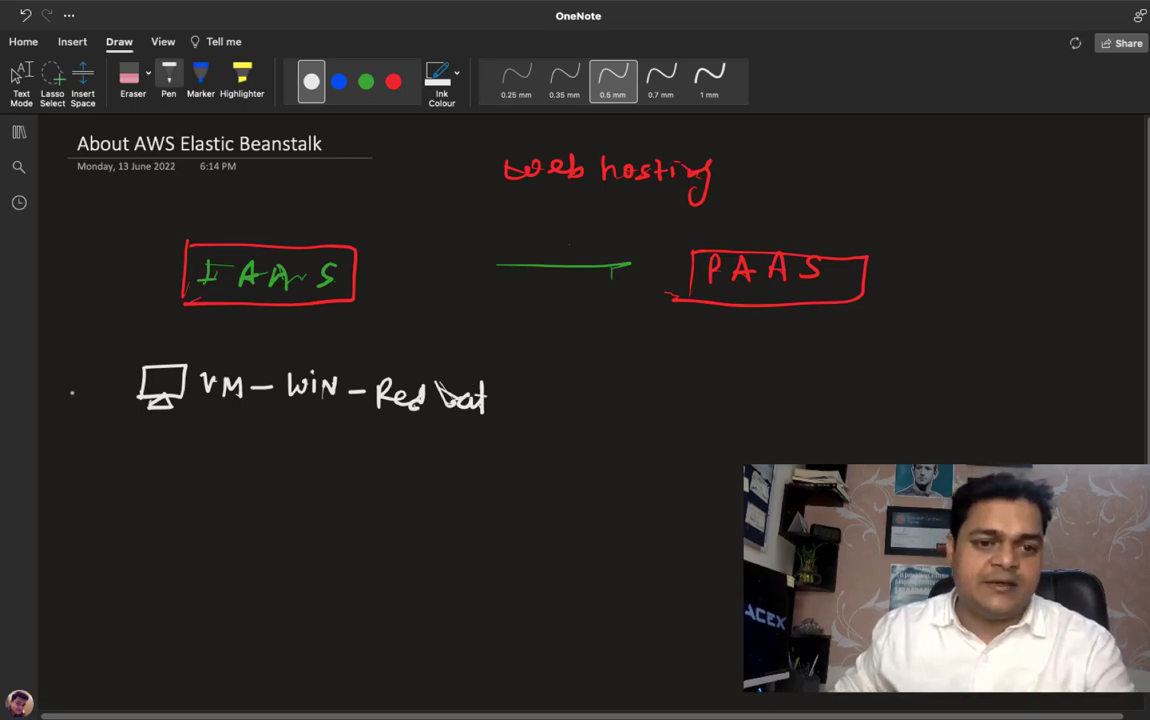
Step: Circle the number 1 before the VM line and write a circled 2 below it
{"action": "left_click_drag", "start_coordinate": [60, 378], "coordinate": [62, 380]}
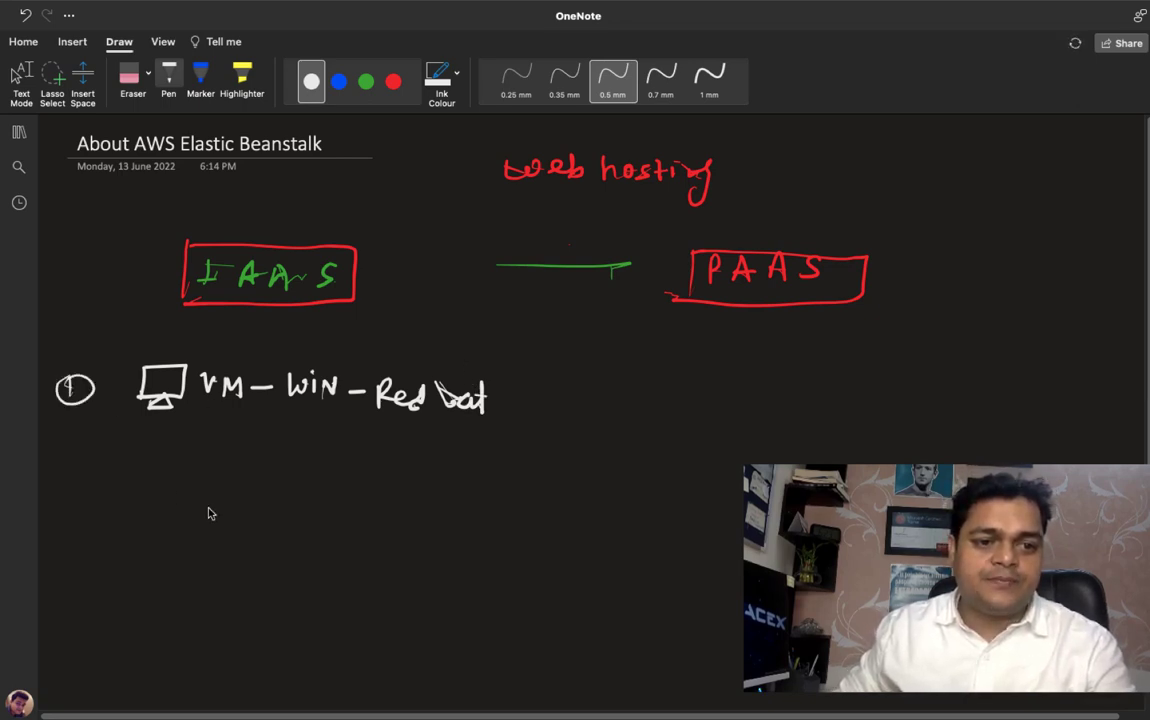
{"action": "mouse_move", "coordinate": [58, 478]}
{"action": "left_mouse_down"}
{"action": "mouse_move", "coordinate": [77, 500]}
{"action": "mouse_move", "coordinate": [54, 496]}
{"action": "mouse_move", "coordinate": [93, 480]}
{"action": "left_mouse_up"}
{"action": "key", "text": "Escape"}
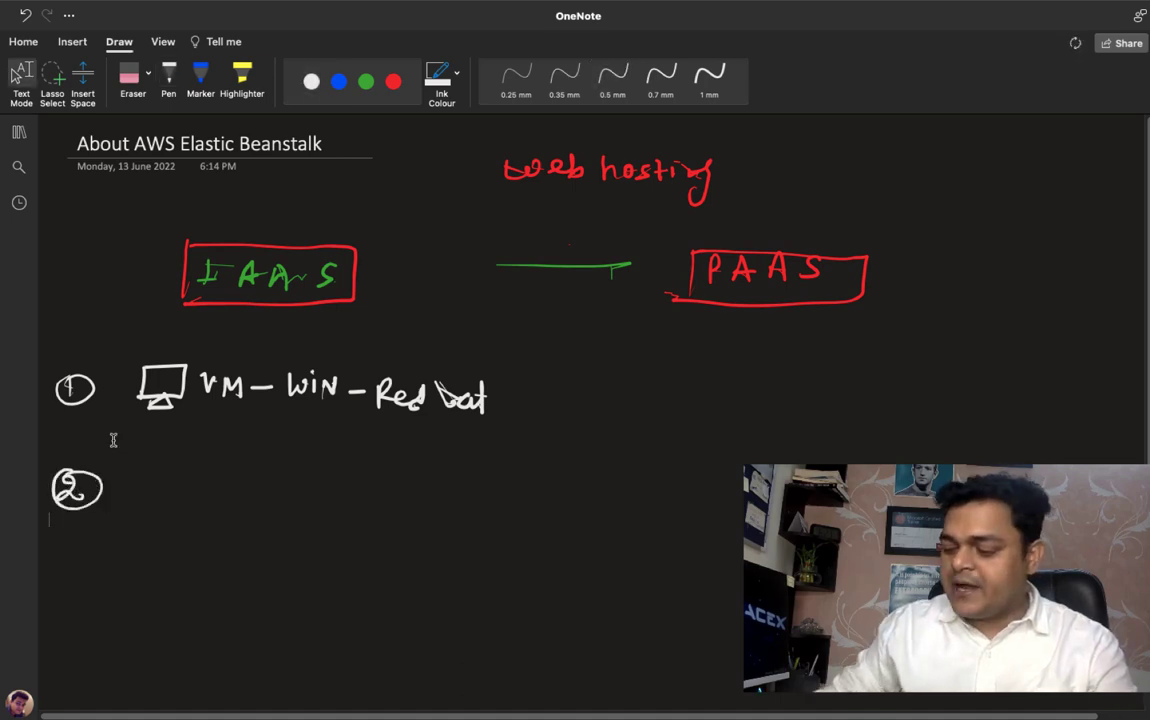
Step: Write 'IIS — Apache' in green beside the circled 2
{"action": "left_click", "coordinate": [613, 80]}
{"action": "left_click", "coordinate": [366, 81]}
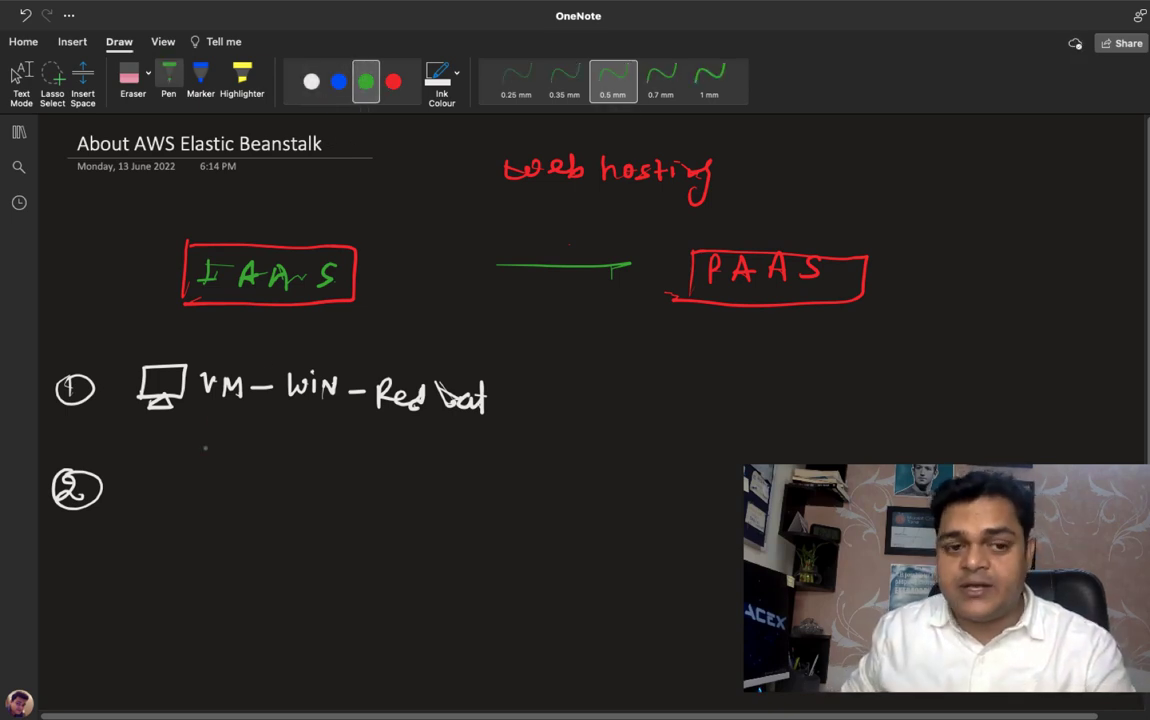
{"action": "mouse_move", "coordinate": [158, 475]}
{"action": "left_mouse_down"}
{"action": "mouse_move", "coordinate": [154, 486]}
{"action": "mouse_move", "coordinate": [200, 492]}
{"action": "mouse_move", "coordinate": [211, 476]}
{"action": "mouse_move", "coordinate": [229, 495]}
{"action": "left_mouse_up"}
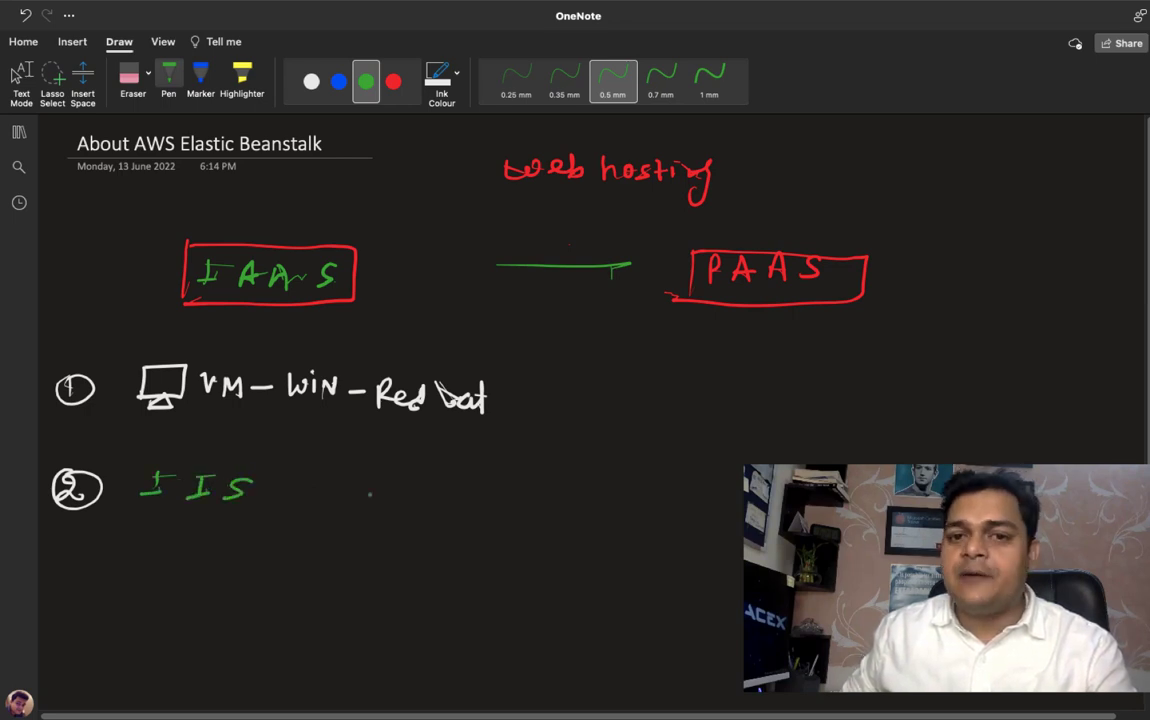
{"action": "mouse_move", "coordinate": [332, 486]}
{"action": "left_mouse_down"}
{"action": "mouse_move", "coordinate": [423, 480]}
{"action": "mouse_move", "coordinate": [440, 512]}
{"action": "mouse_move", "coordinate": [473, 488]}
{"action": "mouse_move", "coordinate": [475, 502]}
{"action": "mouse_move", "coordinate": [500, 507]}
{"action": "mouse_move", "coordinate": [543, 502]}
{"action": "left_mouse_up"}
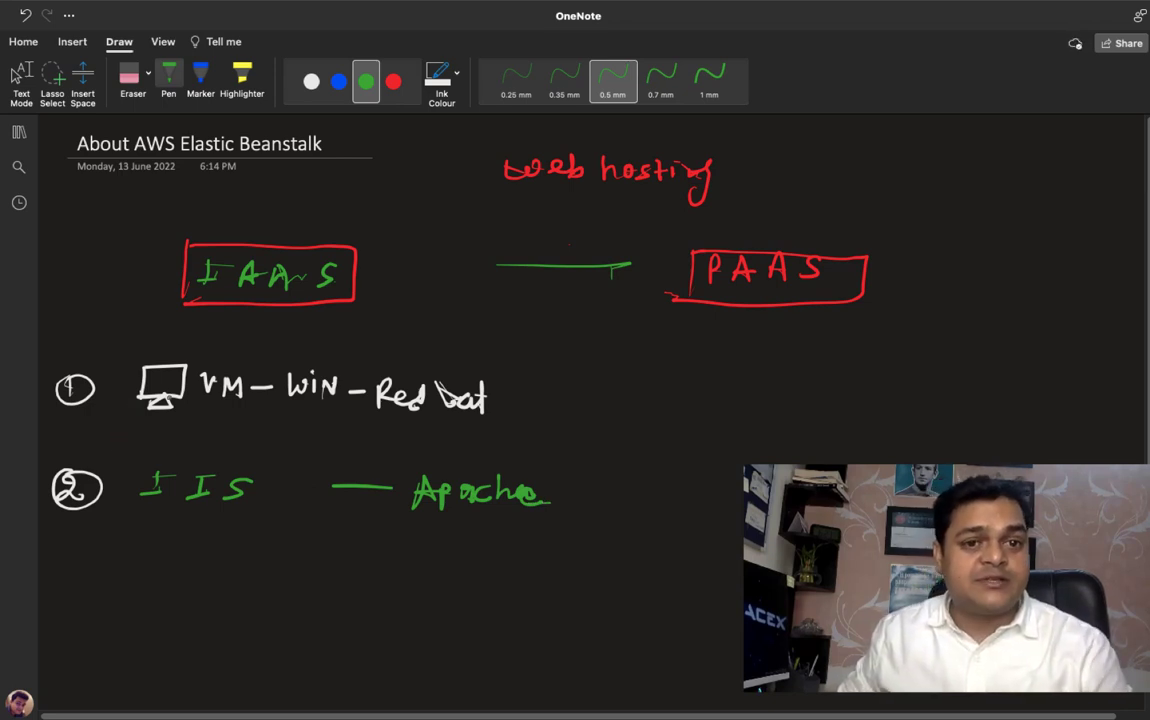
Step: In white, add circled 3 'Upload – Data', bracket points 1–3, and arrow down from PAAS
{"action": "left_click", "coordinate": [311, 81]}
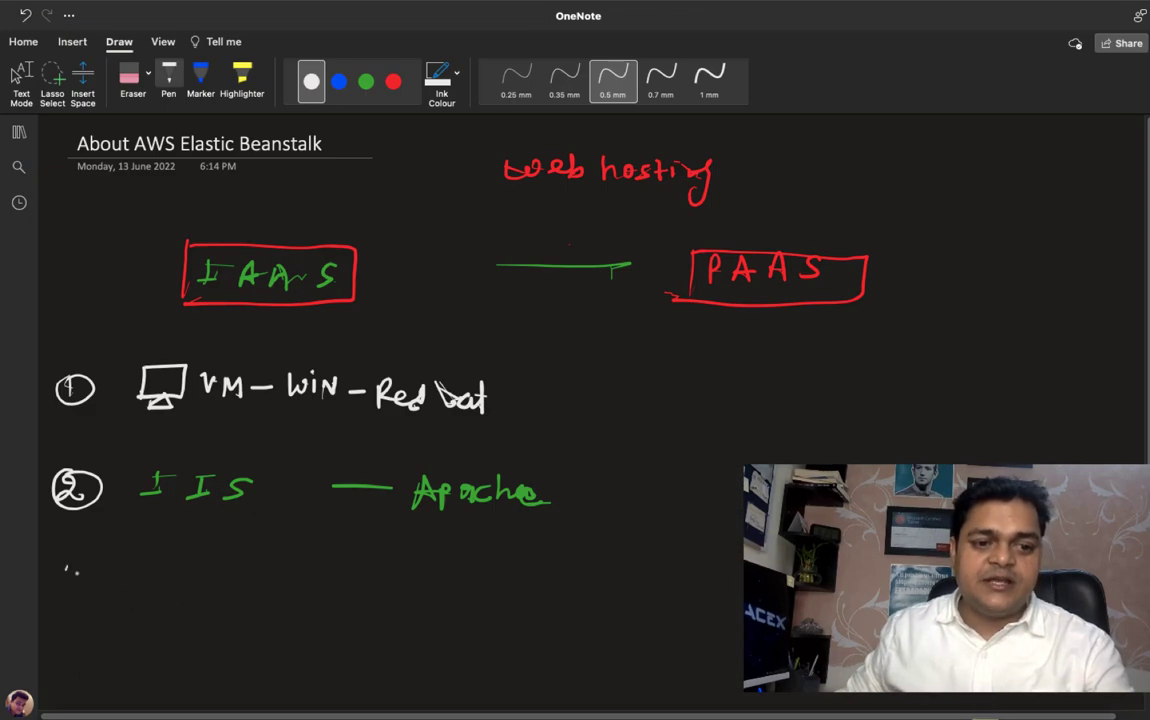
{"action": "mouse_move", "coordinate": [67, 565]}
{"action": "left_mouse_down"}
{"action": "mouse_move", "coordinate": [69, 589]}
{"action": "mouse_move", "coordinate": [52, 595]}
{"action": "mouse_move", "coordinate": [70, 557]}
{"action": "left_mouse_up"}
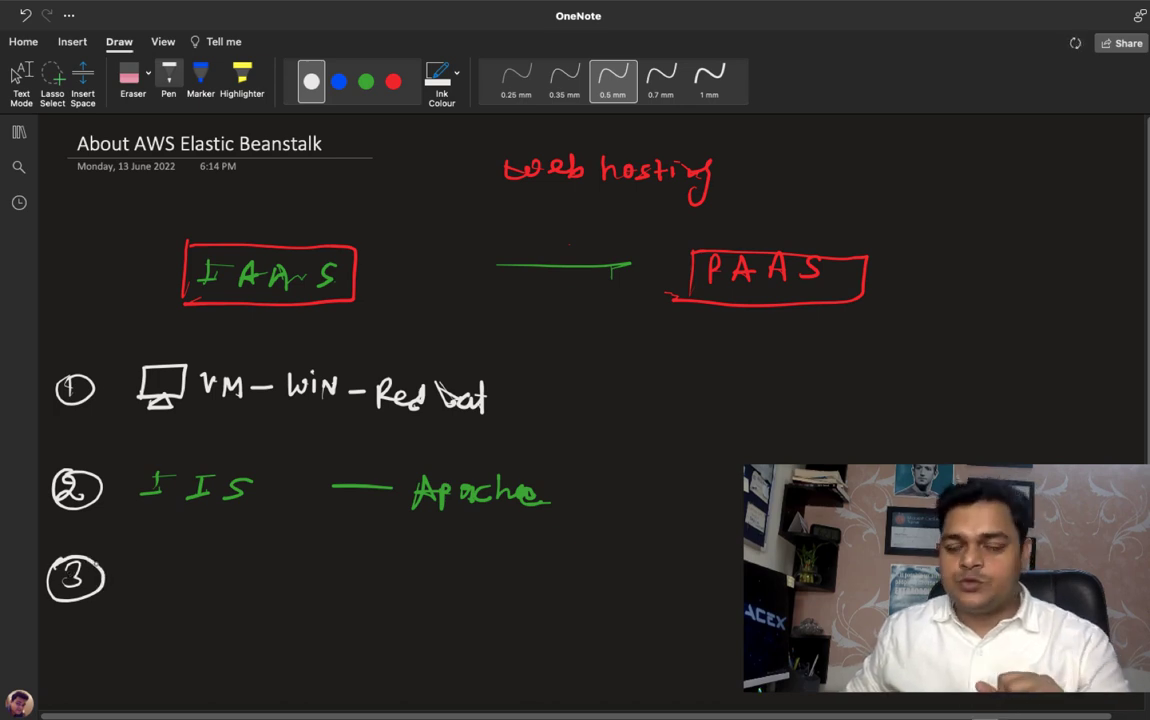
{"action": "mouse_move", "coordinate": [156, 564]}
{"action": "left_mouse_down"}
{"action": "mouse_move", "coordinate": [209, 586]}
{"action": "mouse_move", "coordinate": [231, 572]}
{"action": "mouse_move", "coordinate": [252, 578]}
{"action": "mouse_move", "coordinate": [266, 560]}
{"action": "mouse_move", "coordinate": [398, 588]}
{"action": "mouse_move", "coordinate": [418, 586]}
{"action": "mouse_move", "coordinate": [426, 568]}
{"action": "left_mouse_up"}
{"action": "left_click", "coordinate": [278, 578]}
{"action": "left_click_drag", "start_coordinate": [430, 572], "coordinate": [432, 586]}
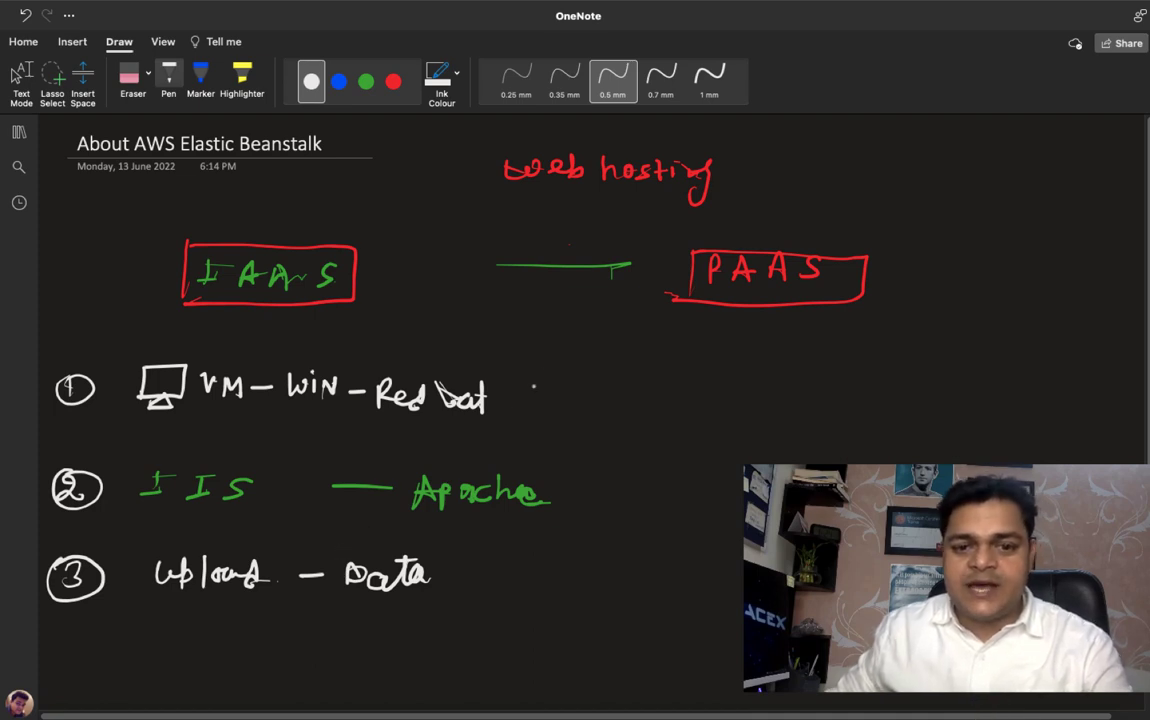
{"action": "mouse_move", "coordinate": [521, 371]}
{"action": "left_mouse_down"}
{"action": "mouse_move", "coordinate": [544, 385]}
{"action": "mouse_move", "coordinate": [562, 500]}
{"action": "mouse_move", "coordinate": [531, 596]}
{"action": "mouse_move", "coordinate": [495, 603]}
{"action": "left_mouse_up"}
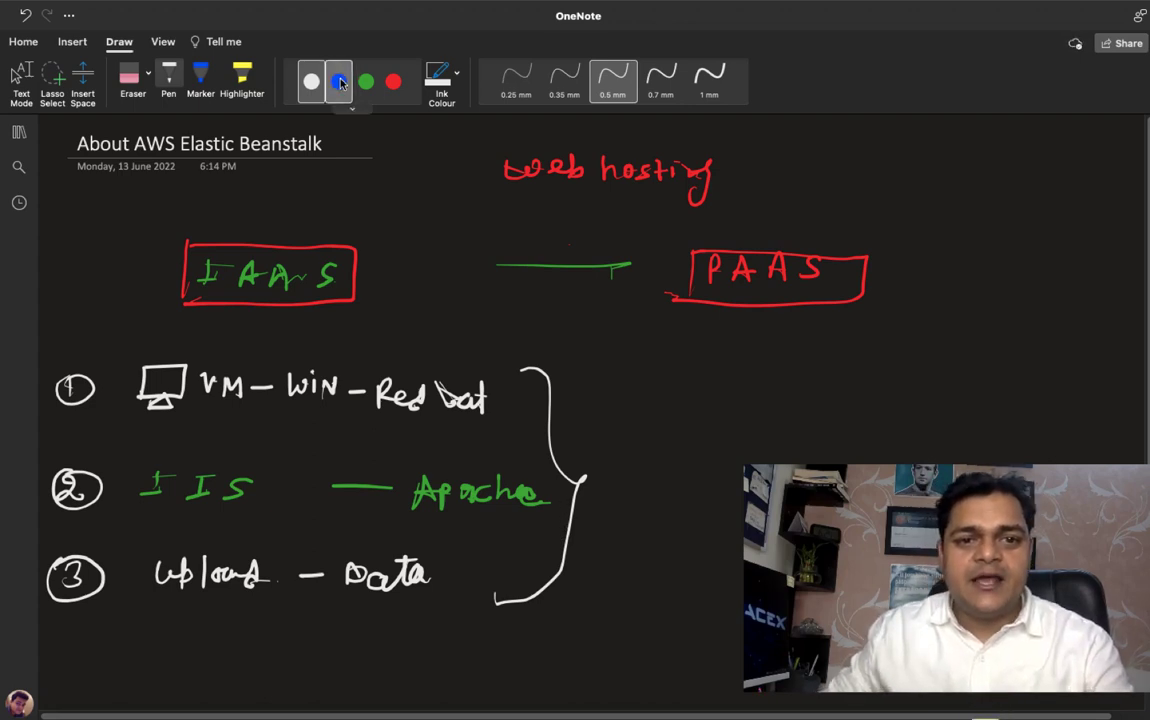
{"action": "mouse_move", "coordinate": [788, 308]}
{"action": "left_mouse_down"}
{"action": "mouse_move", "coordinate": [788, 357]}
{"action": "mouse_move", "coordinate": [803, 334]}
{"action": "left_mouse_up"}
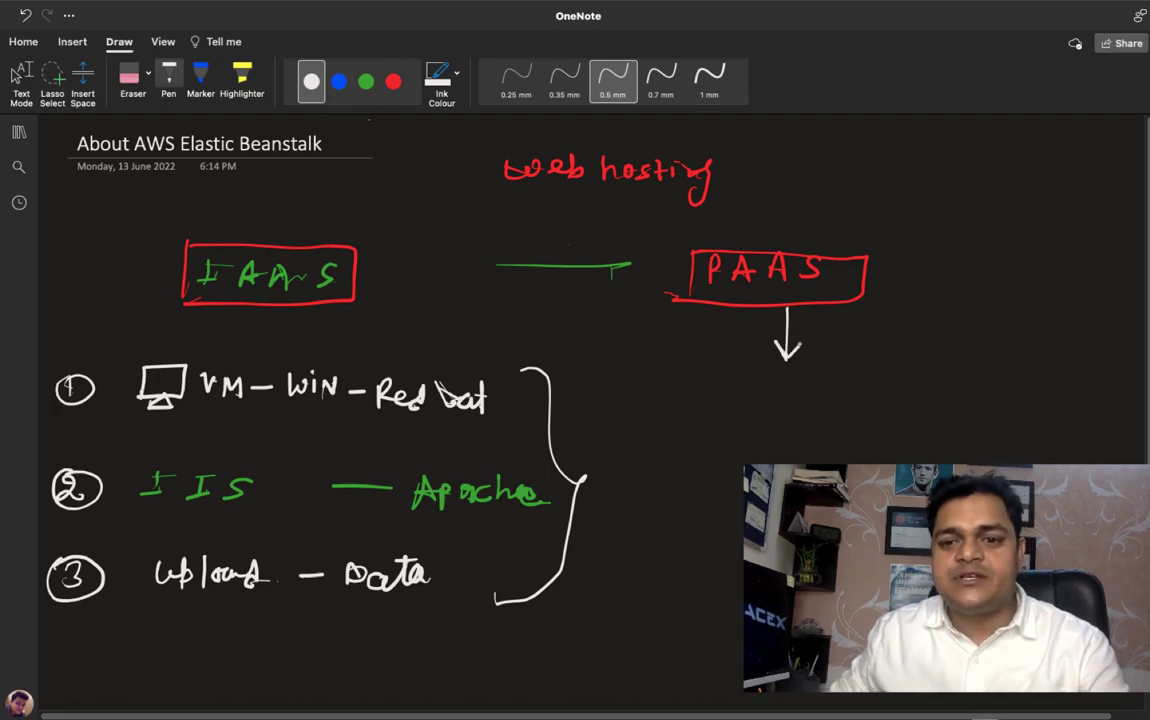
Step: Handwrite 'Beanstalk' in green under the PAAS arrow, then stop inking
{"action": "key", "text": "Escape"}
{"action": "left_click", "coordinate": [366, 81]}
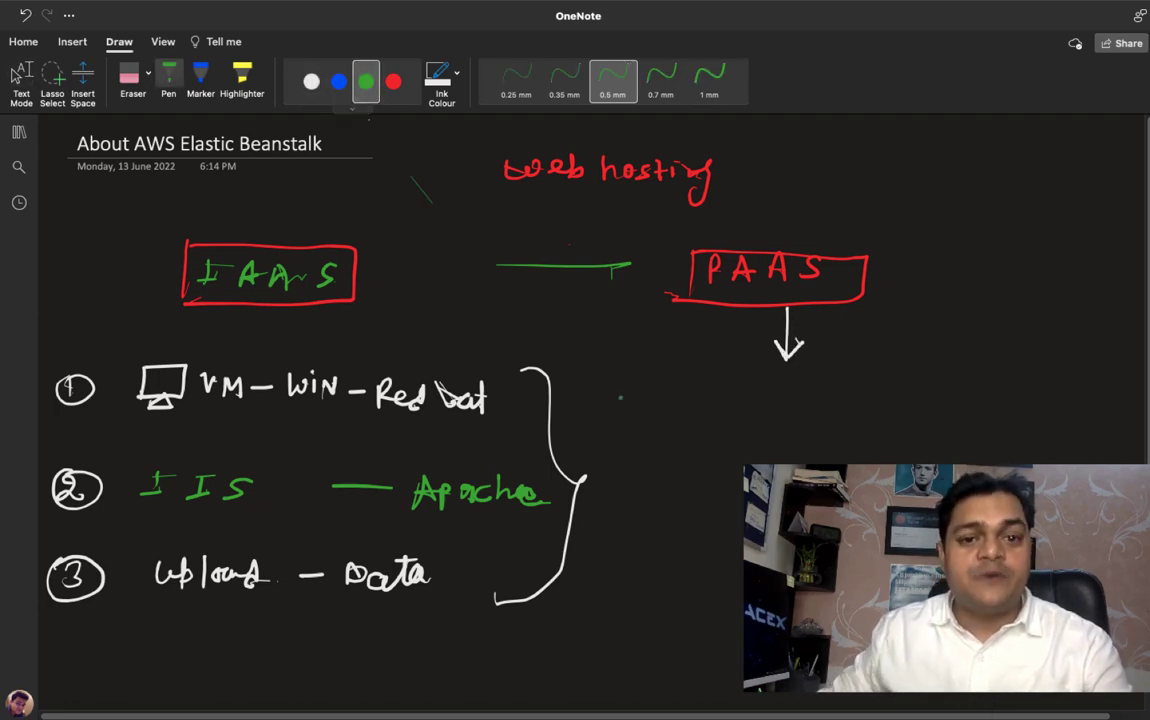
{"action": "mouse_move", "coordinate": [746, 380]}
{"action": "left_mouse_down"}
{"action": "mouse_move", "coordinate": [762, 393]}
{"action": "mouse_move", "coordinate": [750, 407]}
{"action": "mouse_move", "coordinate": [786, 391]}
{"action": "mouse_move", "coordinate": [794, 403]}
{"action": "mouse_move", "coordinate": [852, 396]}
{"action": "mouse_move", "coordinate": [935, 409]}
{"action": "left_mouse_up"}
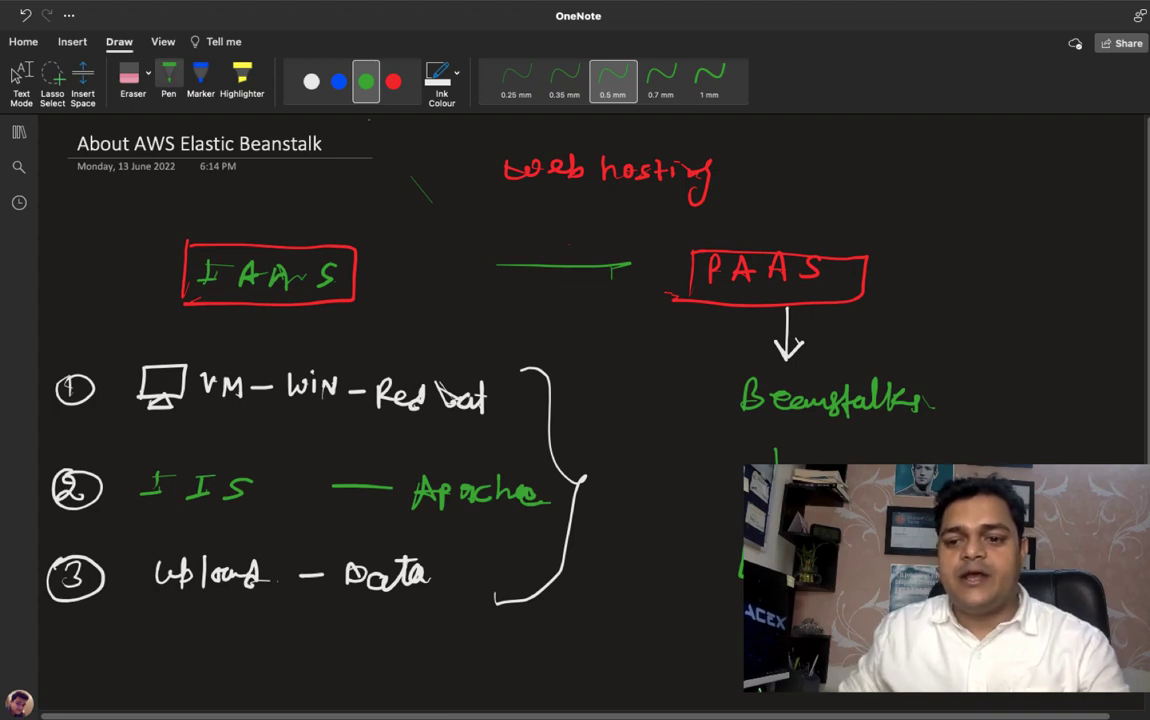
{"action": "key", "text": "Escape"}
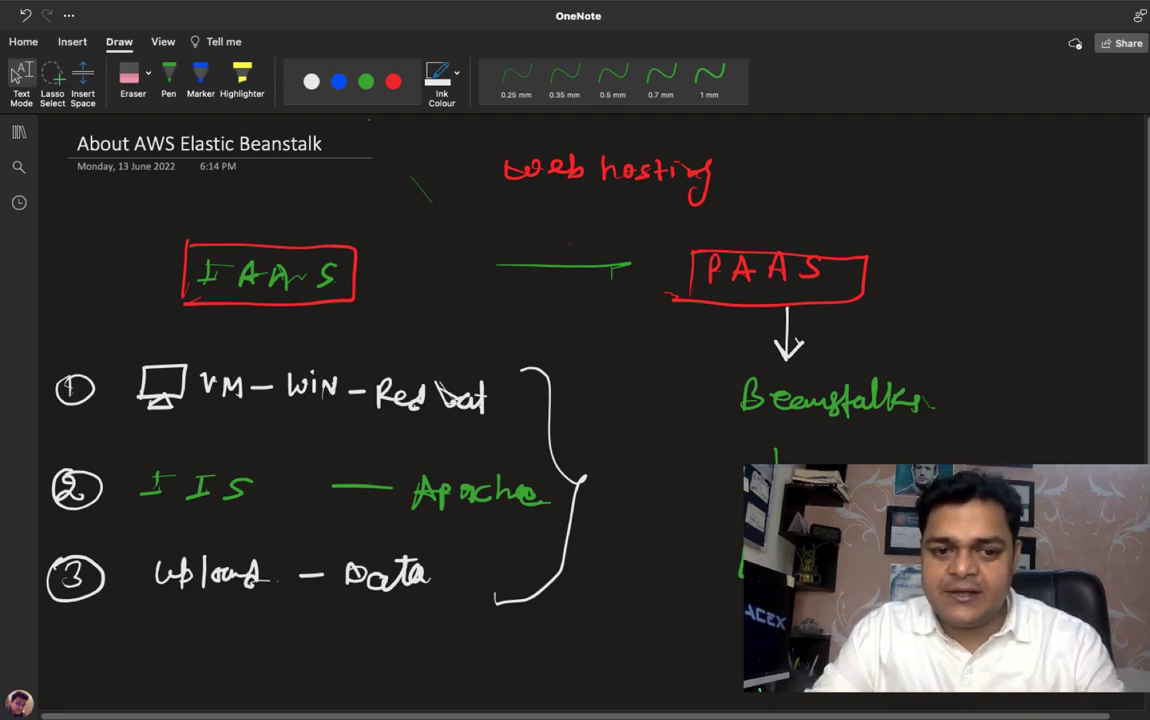
Step: Dismiss Camtasia's Export finished notice, close its project window, and return to the AWS console
{"action": "key", "text": "ctrl+Left"}
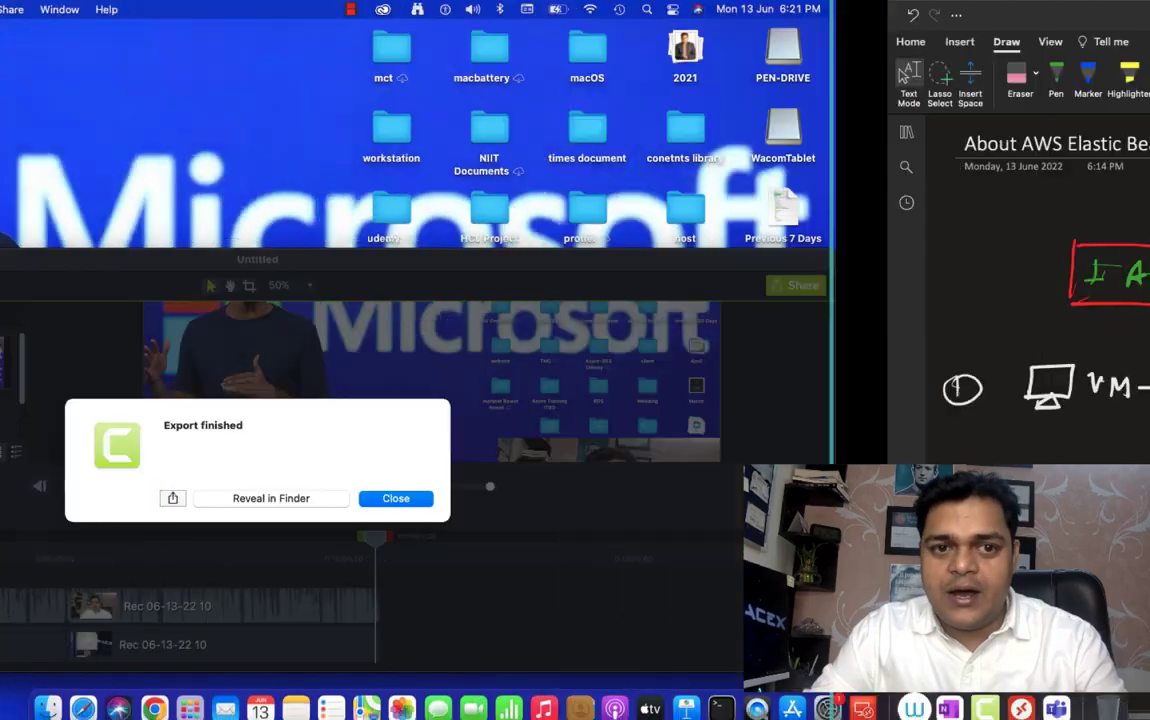
{"action": "key", "text": "ctrl+Right"}
{"action": "key", "text": "ctrl+Right"}
{"action": "key", "text": "ctrl+Left"}
{"action": "key", "text": "ctrl+Left"}
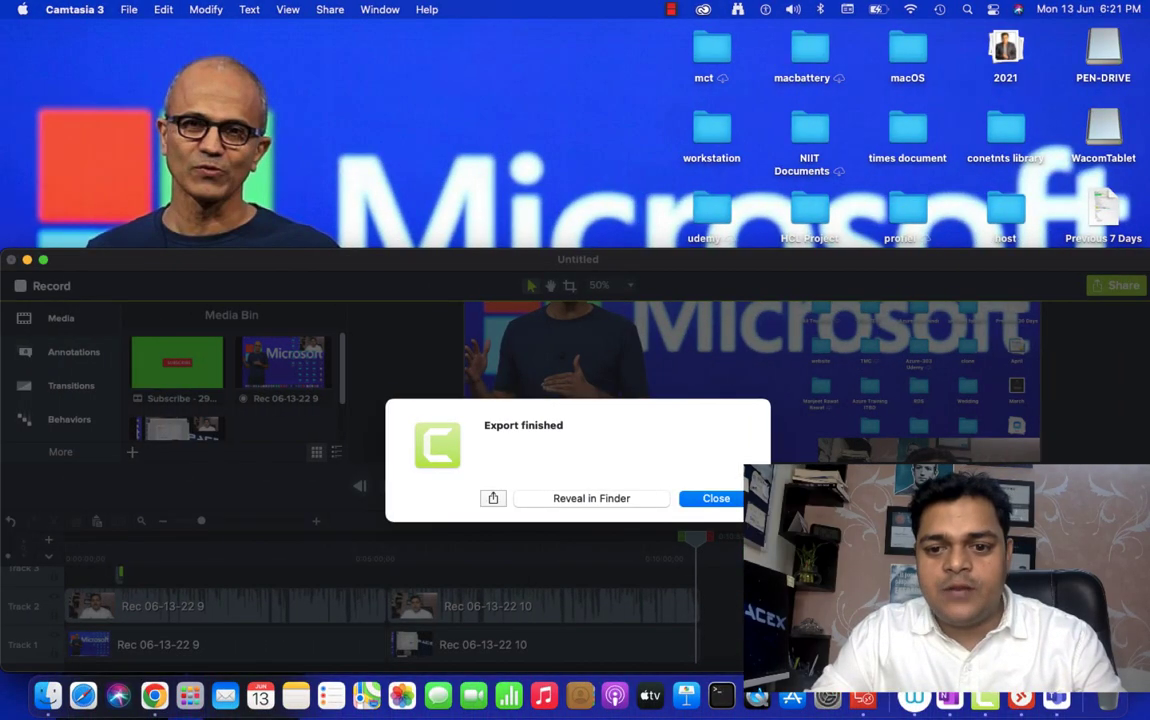
{"action": "key", "text": "Return"}
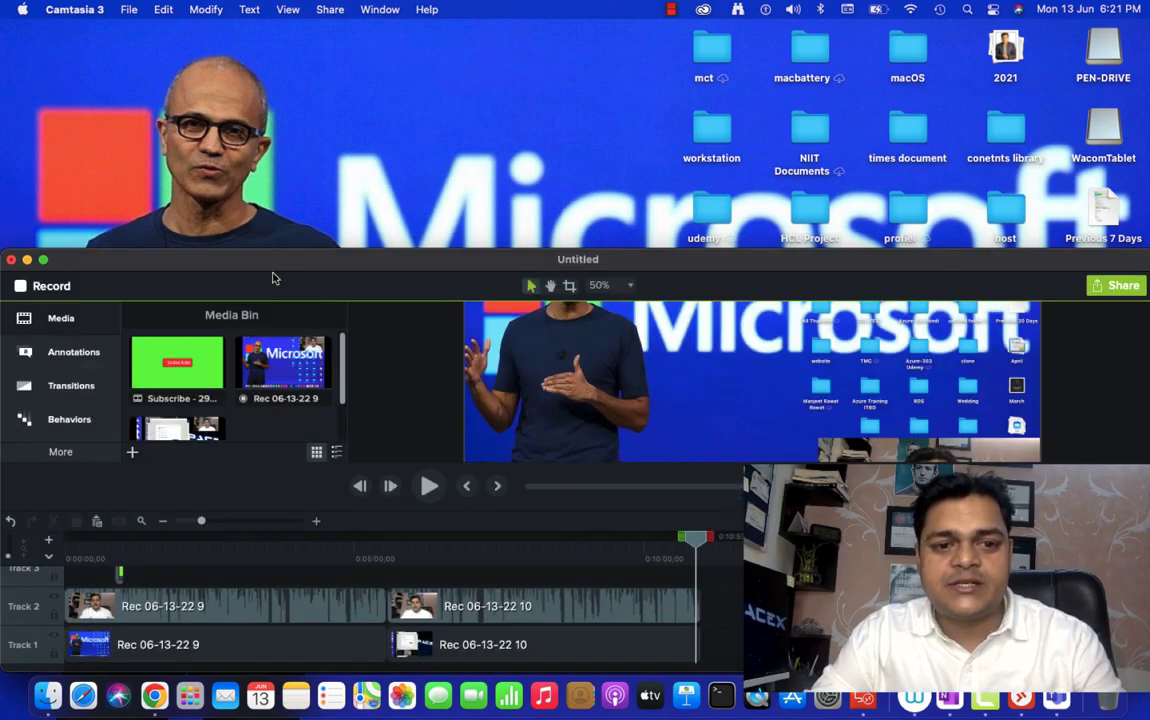
{"action": "left_click_drag", "start_coordinate": [275, 278], "coordinate": [367, 5]}
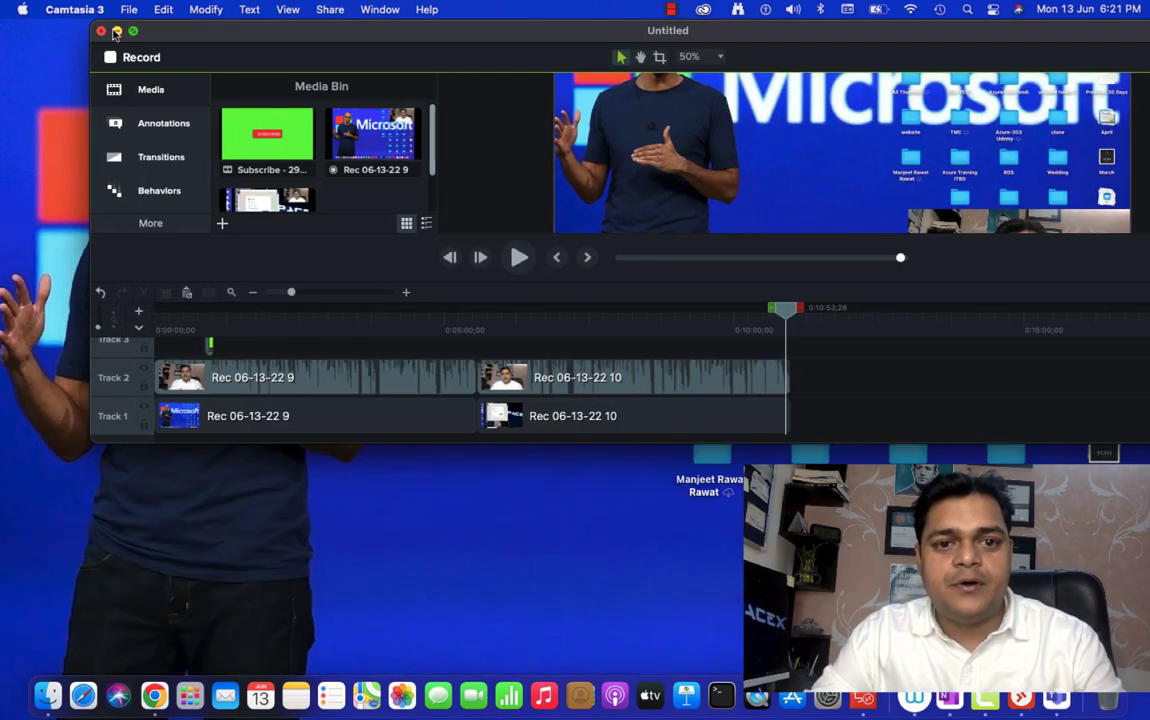
{"action": "left_click", "coordinate": [103, 31]}
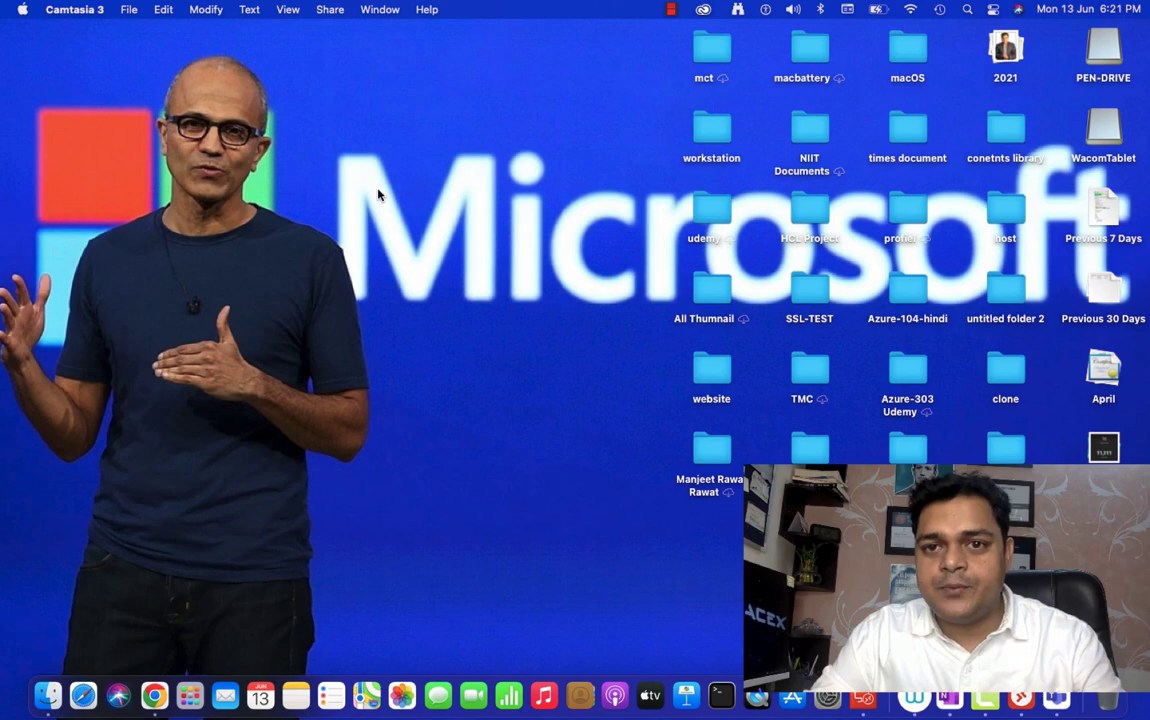
{"action": "key", "text": "ctrl+Right"}
{"action": "key", "text": "ctrl+Right"}
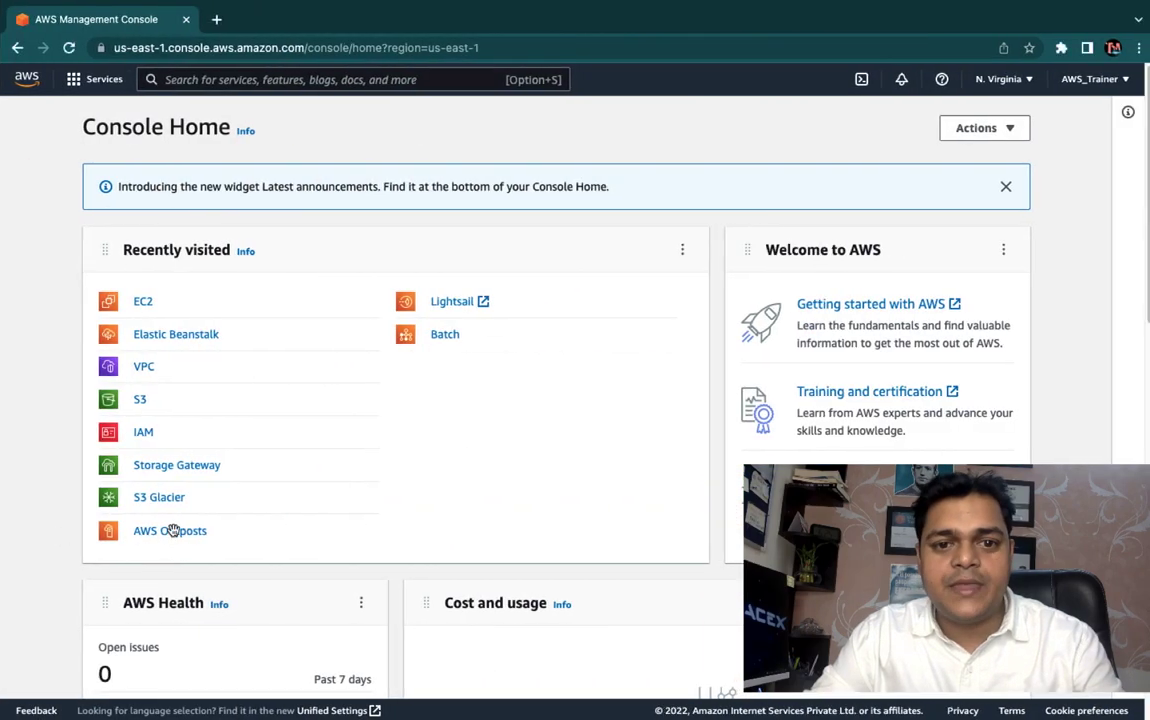
Step: Dismiss the widget announcement, try opening Elastic Beanstalk, and close the unreachable tab
{"action": "left_click", "coordinate": [1005, 186]}
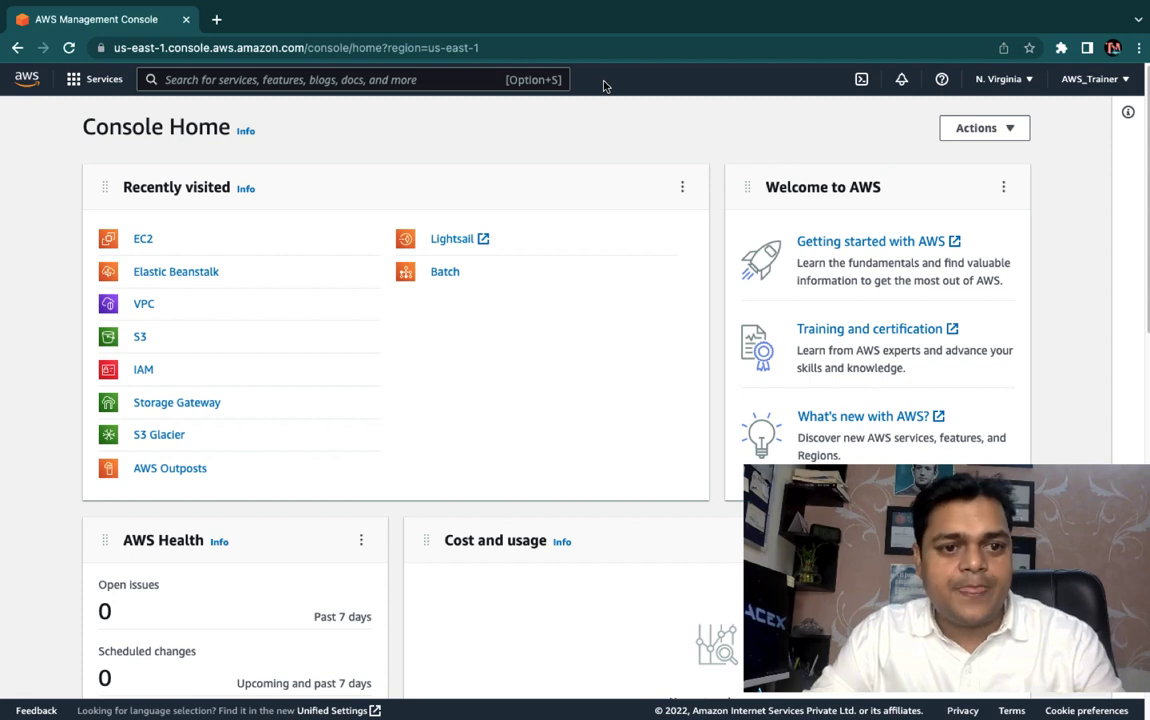
{"action": "left_click", "coordinate": [170, 272]}
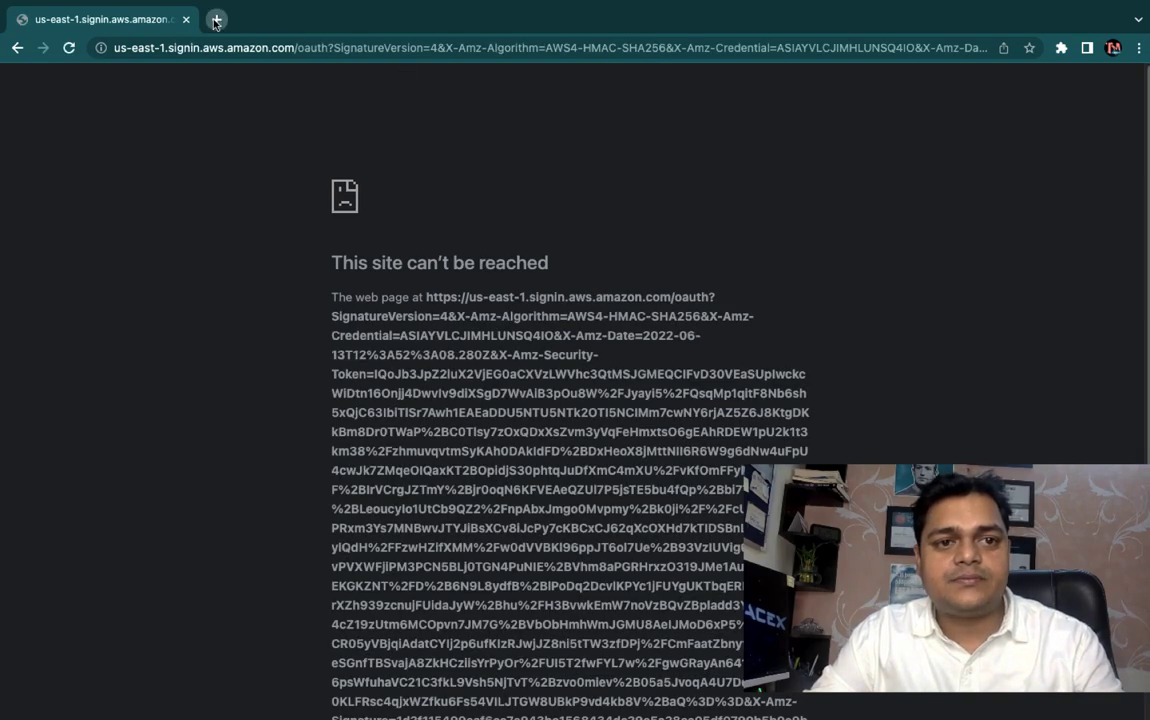
{"action": "left_click", "coordinate": [216, 20]}
{"action": "left_click", "coordinate": [186, 20]}
{"action": "left_click", "coordinate": [186, 20]}
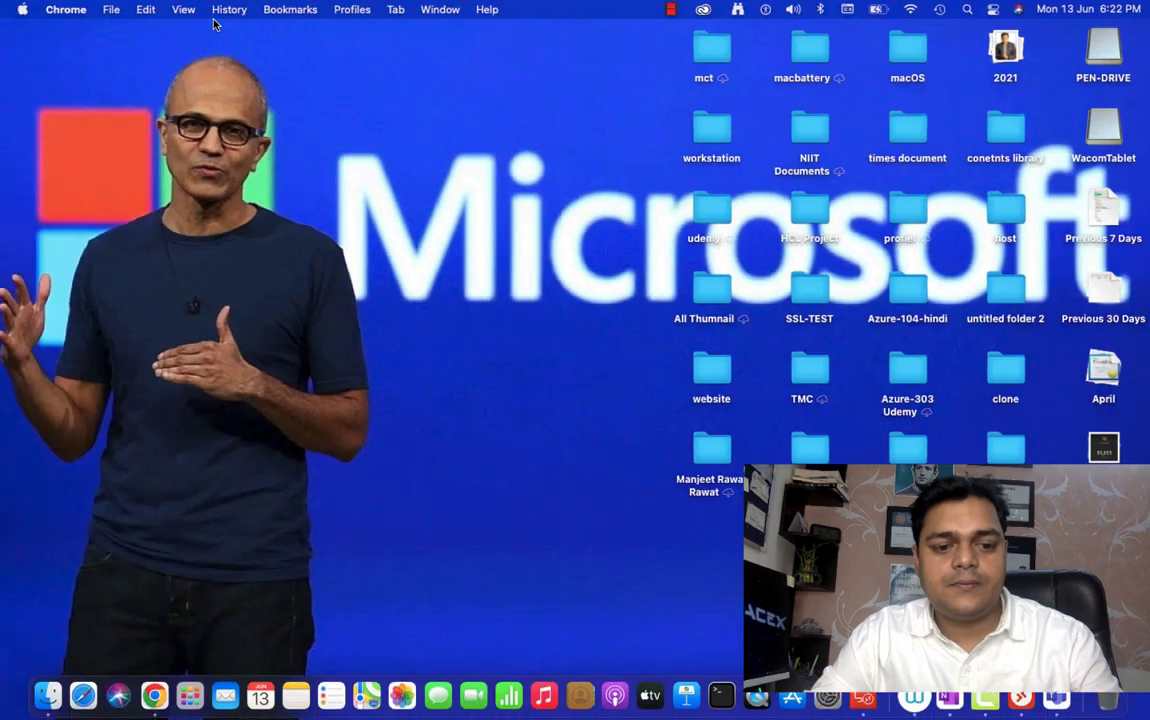
Step: In a new tab, search Google for 'aws.amazon.com login' via the aws.a suggestion
{"action": "left_click", "coordinate": [154, 695]}
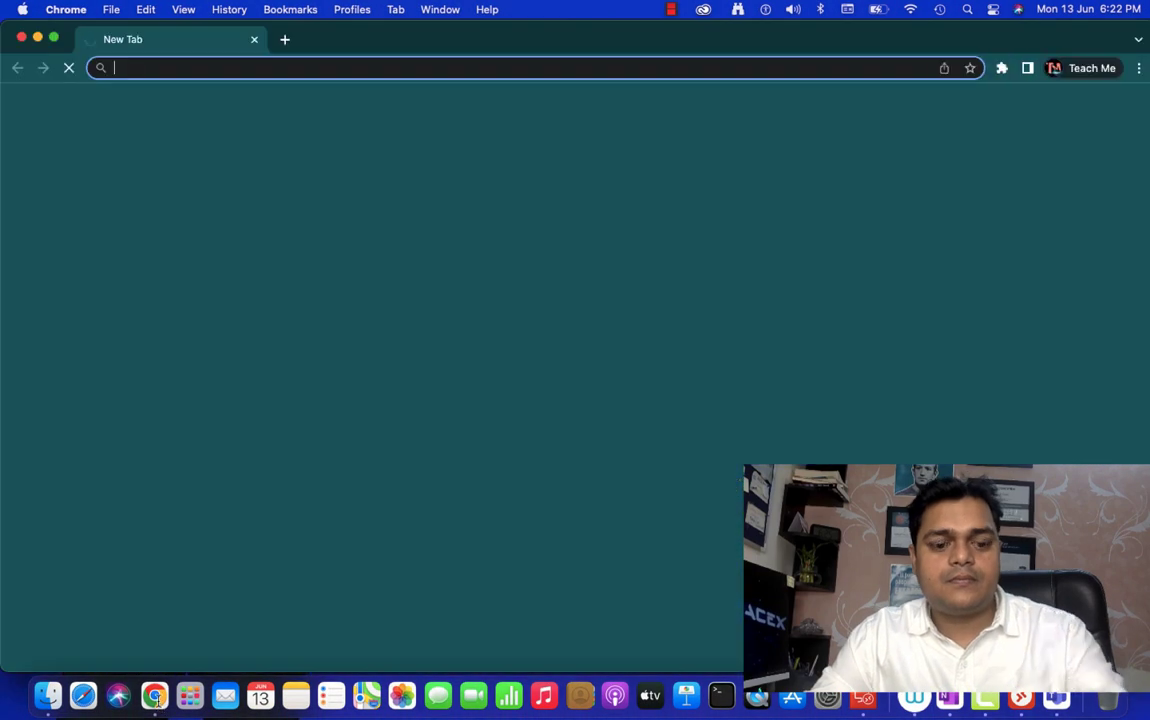
{"action": "type", "text": "aws"}
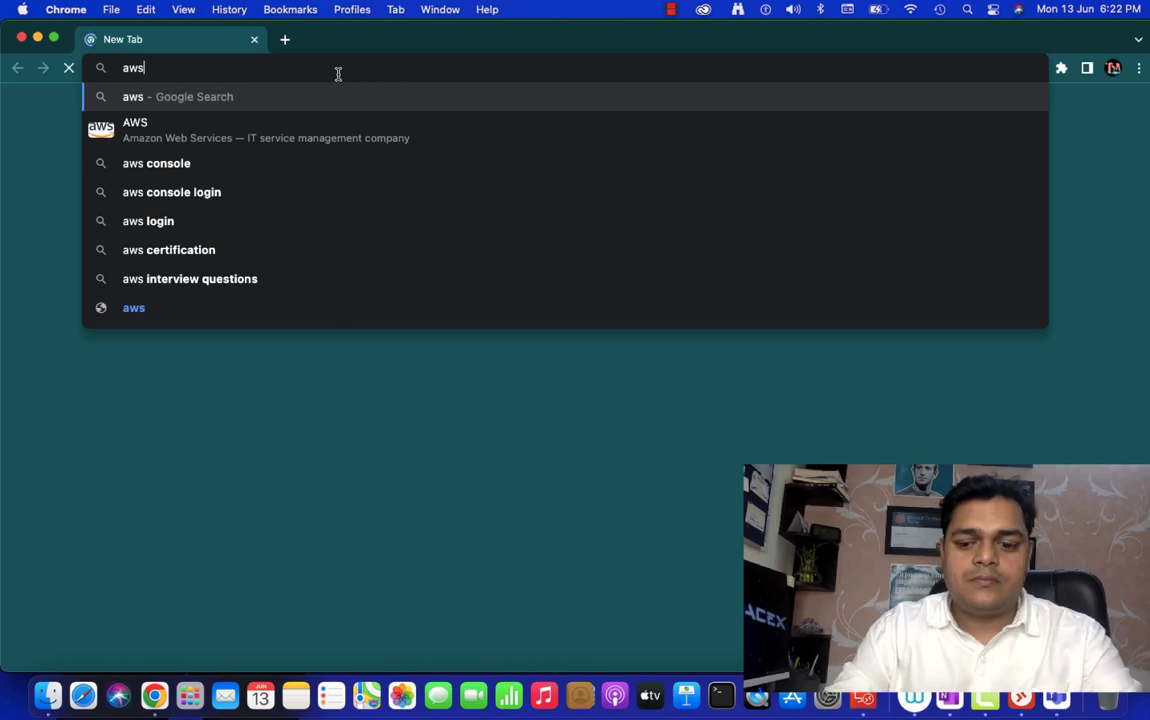
{"action": "type", "text": "."}
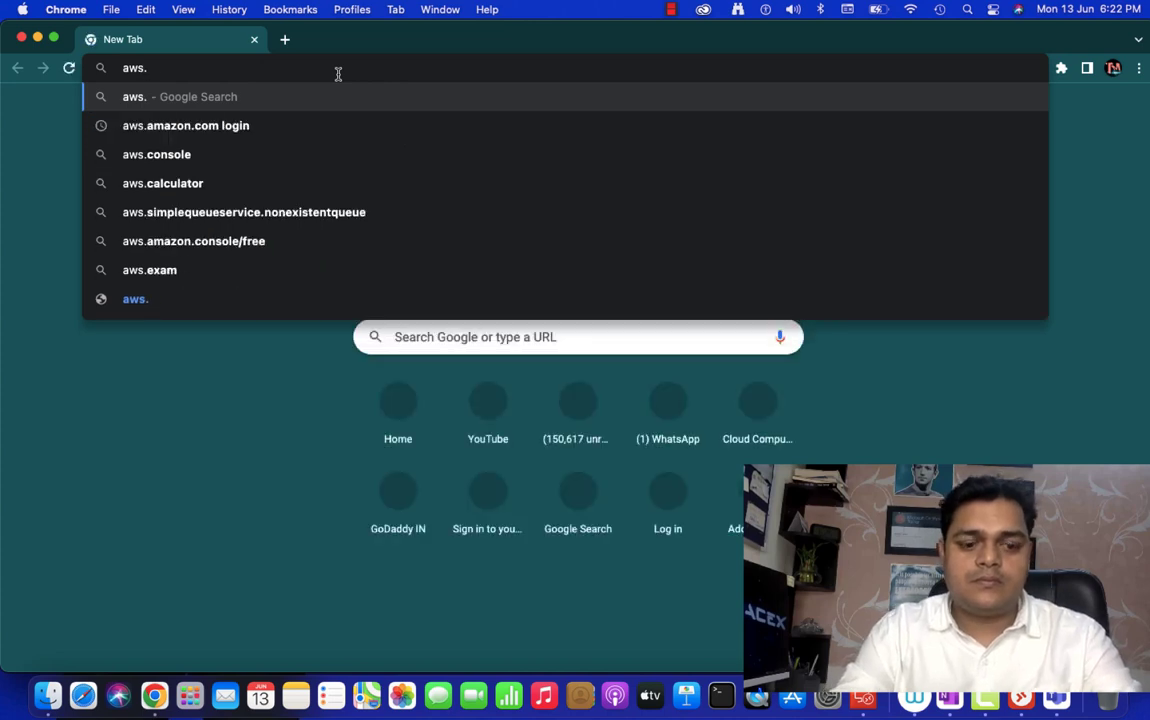
{"action": "type", "text": "a"}
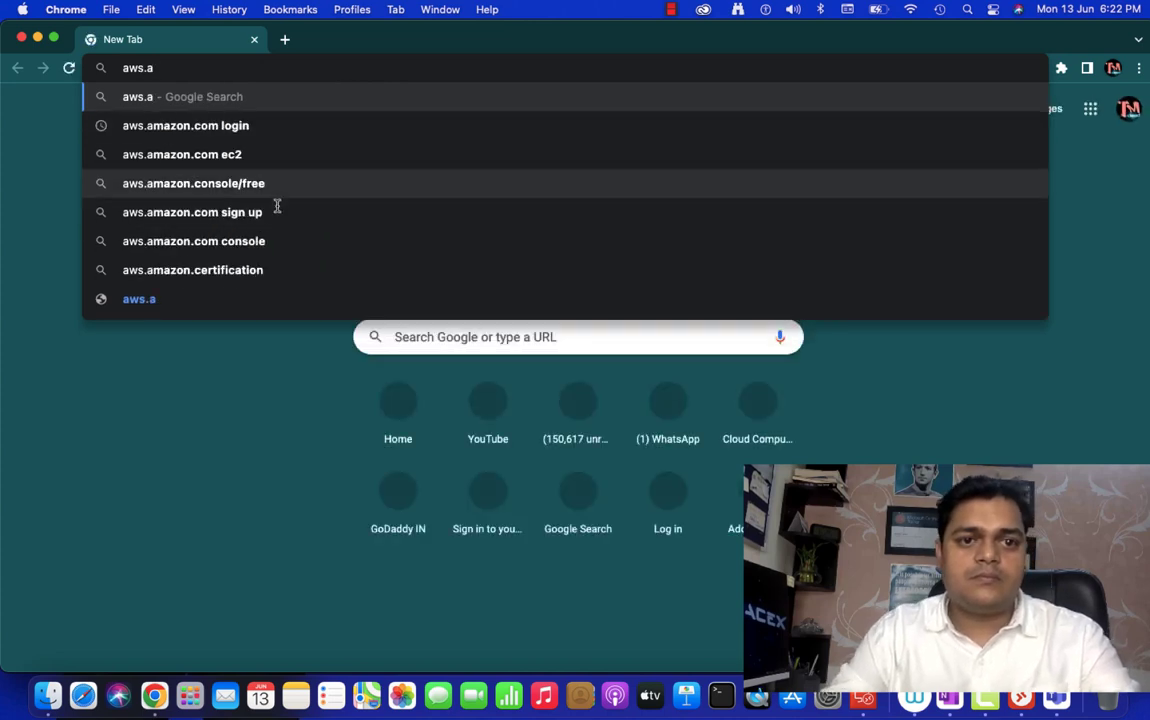
{"action": "left_click", "coordinate": [199, 125]}
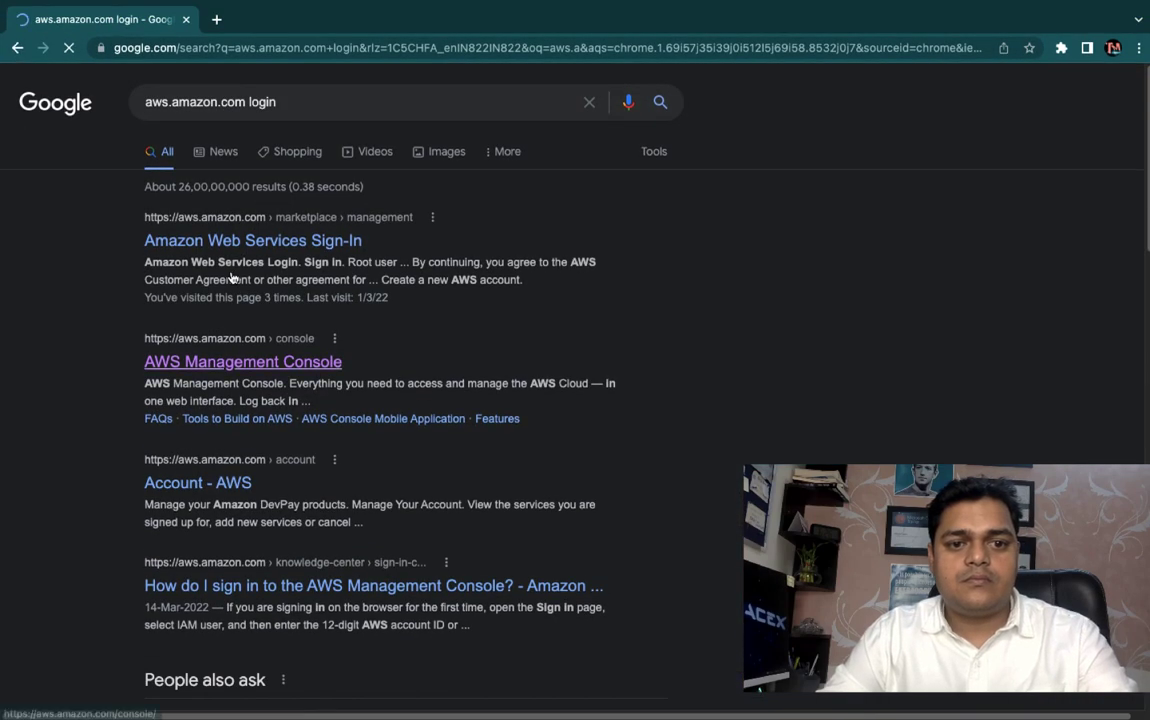
Step: Open AWS Management Console from the results, sign in, and search services for 'beans'
{"action": "left_click", "coordinate": [300, 363]}
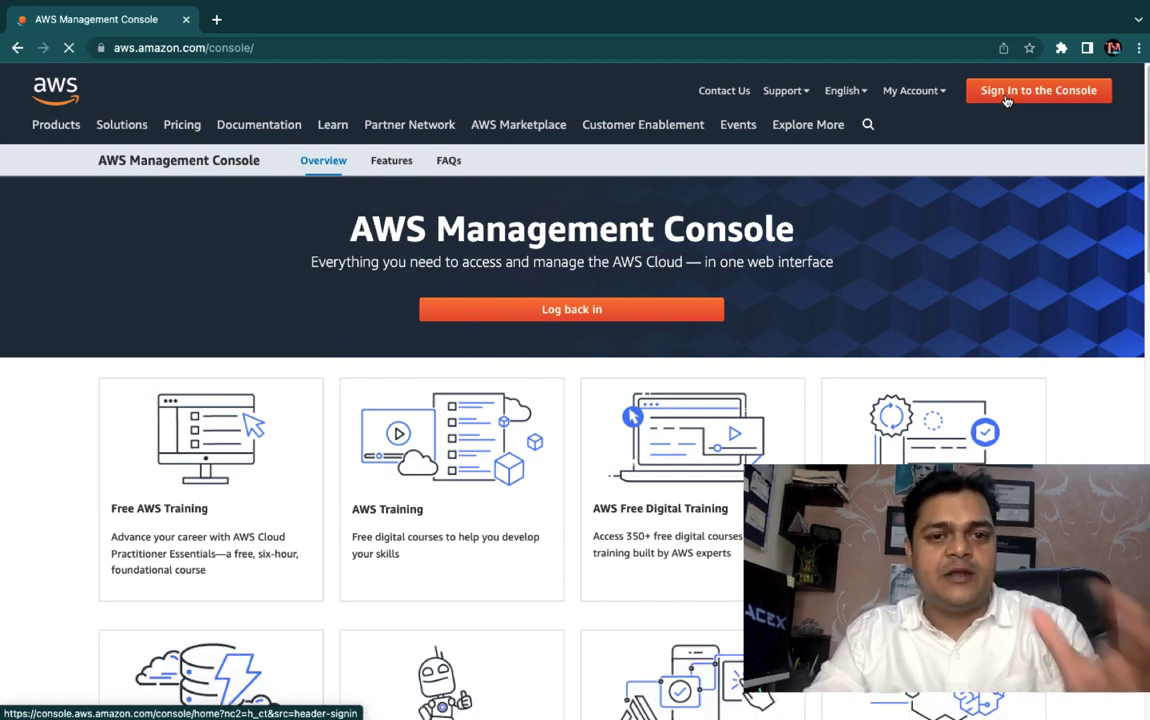
{"action": "left_click", "coordinate": [1006, 96]}
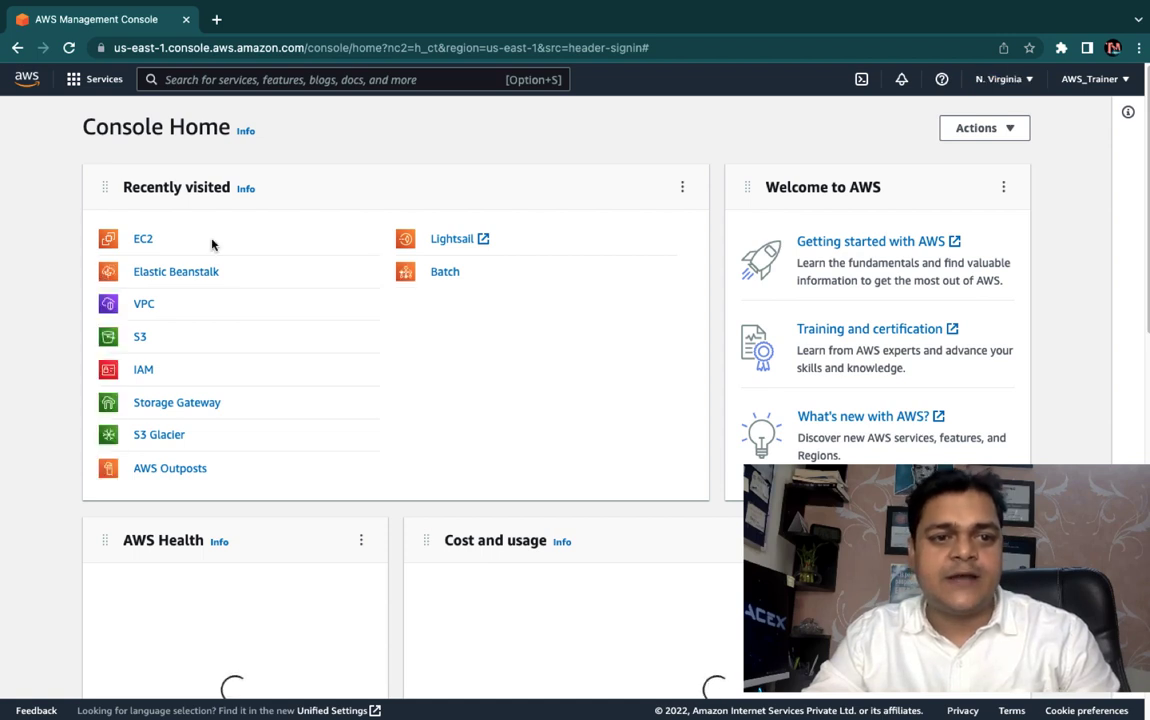
{"action": "left_click", "coordinate": [262, 77]}
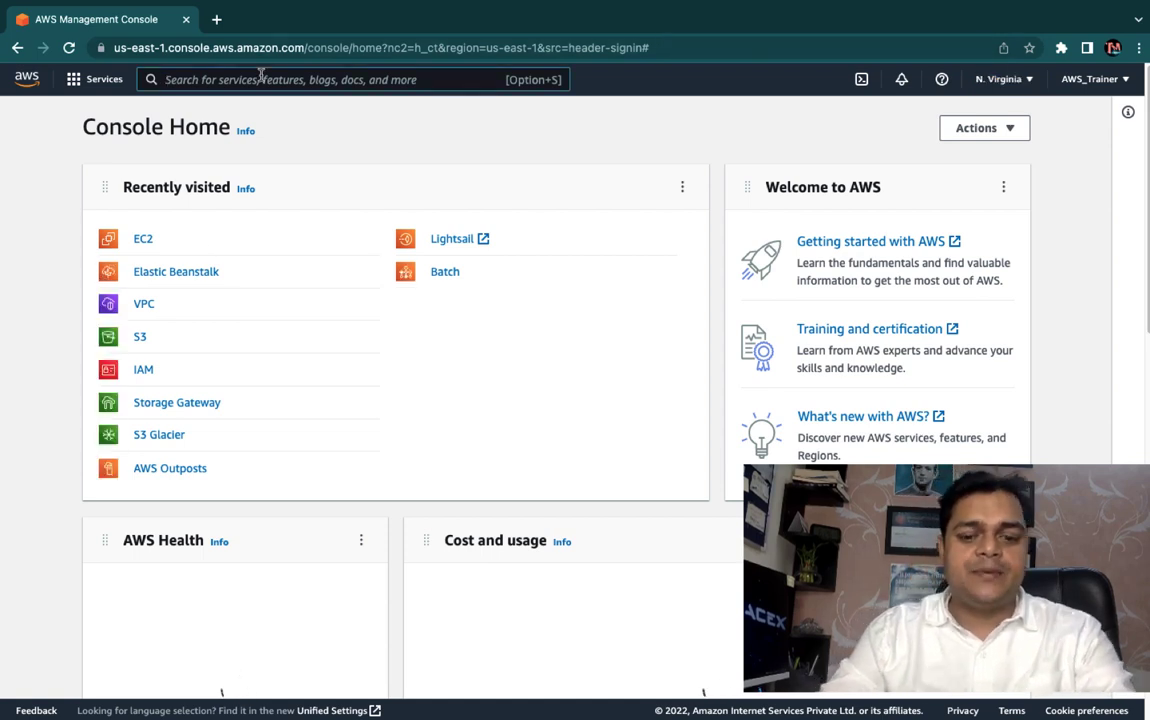
{"action": "type", "text": "beans"}
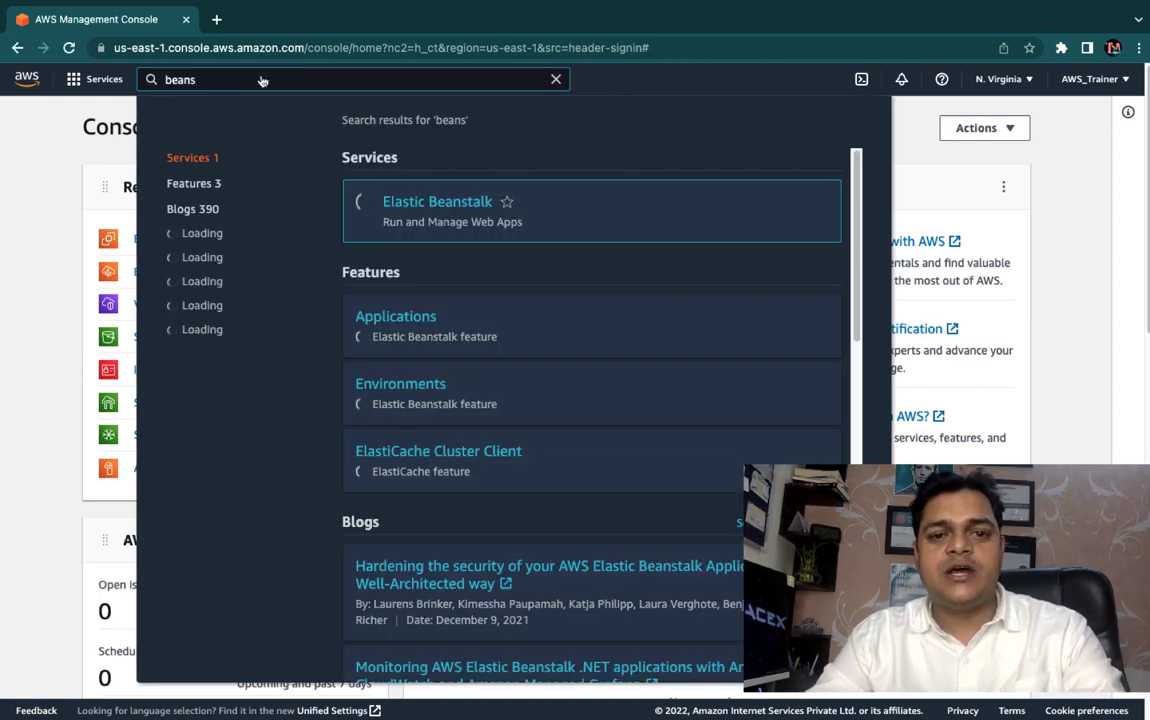
Step: Open Elastic Beanstalk, dismiss the Graviton banner, and start creating a new environment
{"action": "left_click", "coordinate": [406, 208]}
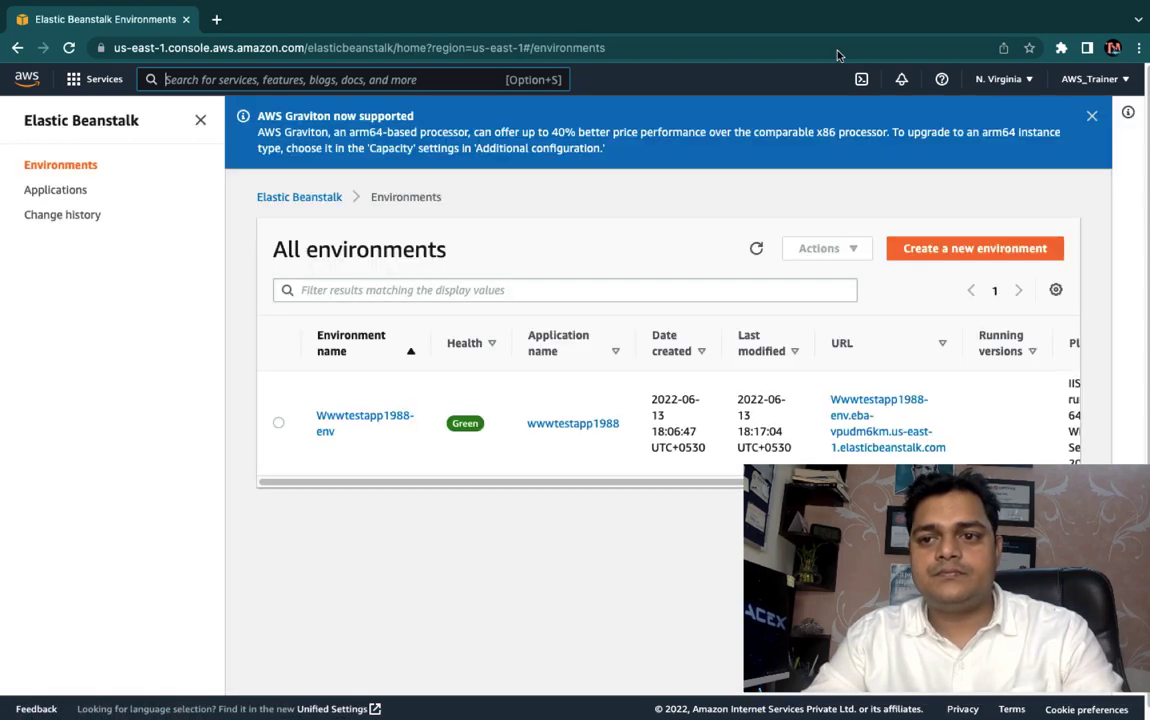
{"action": "left_click", "coordinate": [1091, 116]}
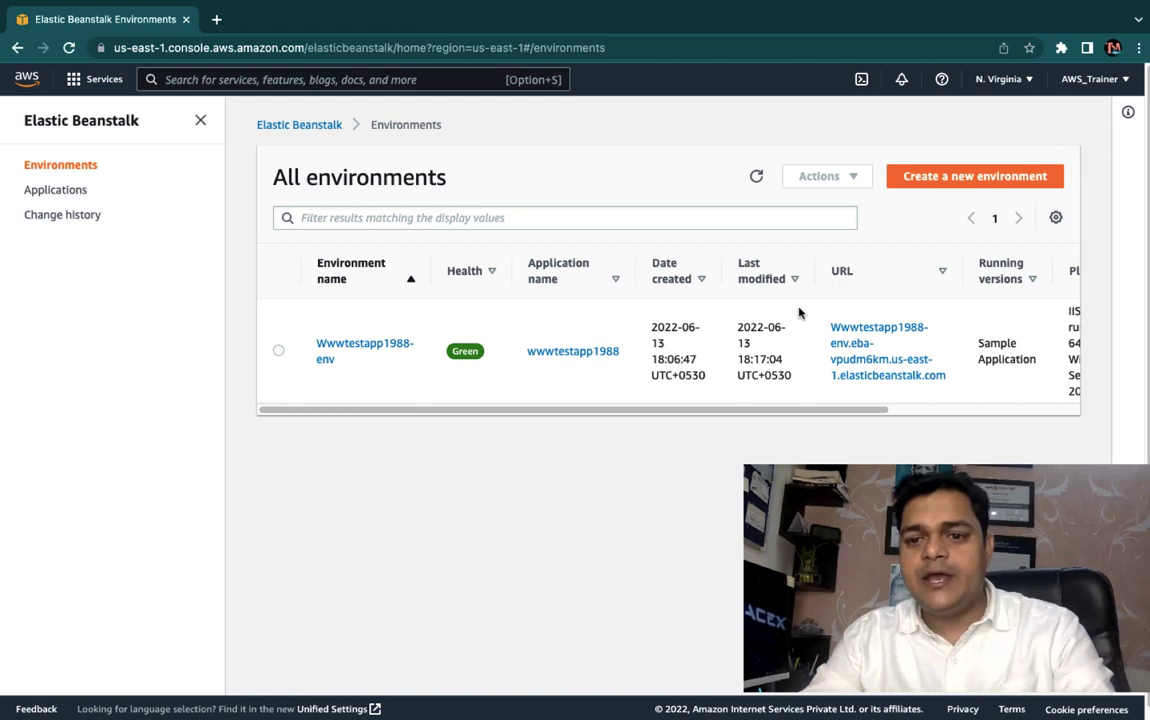
{"action": "left_click", "coordinate": [945, 176]}
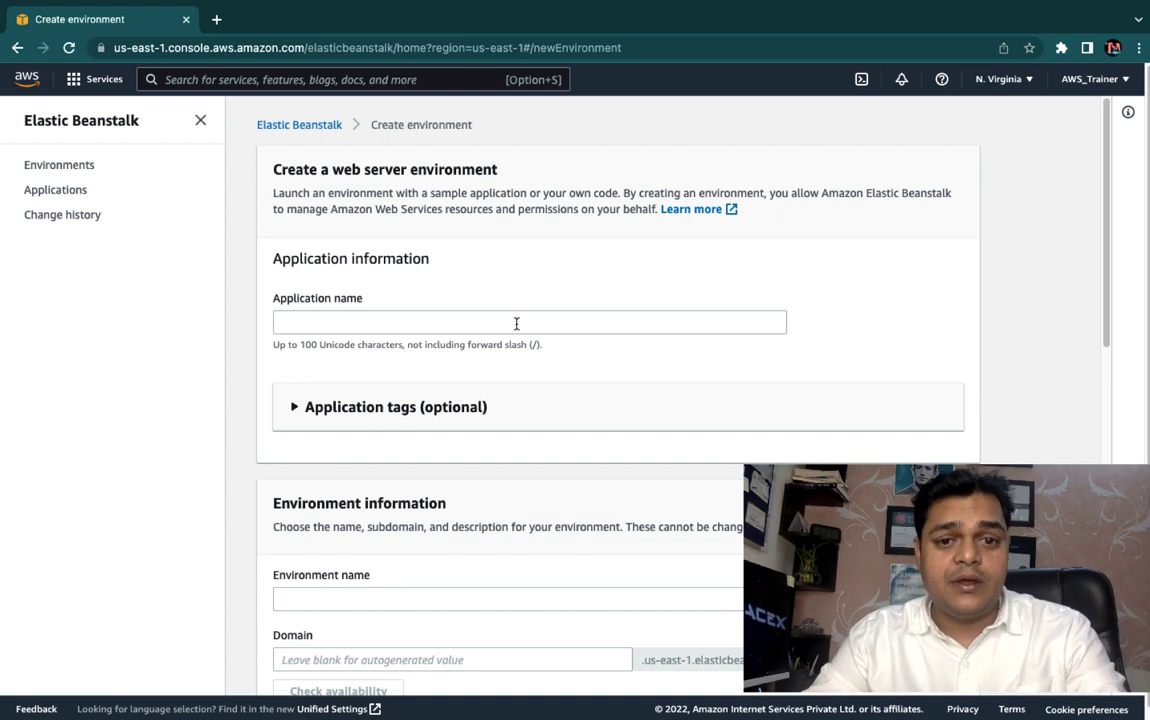
Step: Enter 'teachmecloudapp' as the Application name and scroll through the form
{"action": "left_click", "coordinate": [516, 323]}
{"action": "type", "text": "tea"}
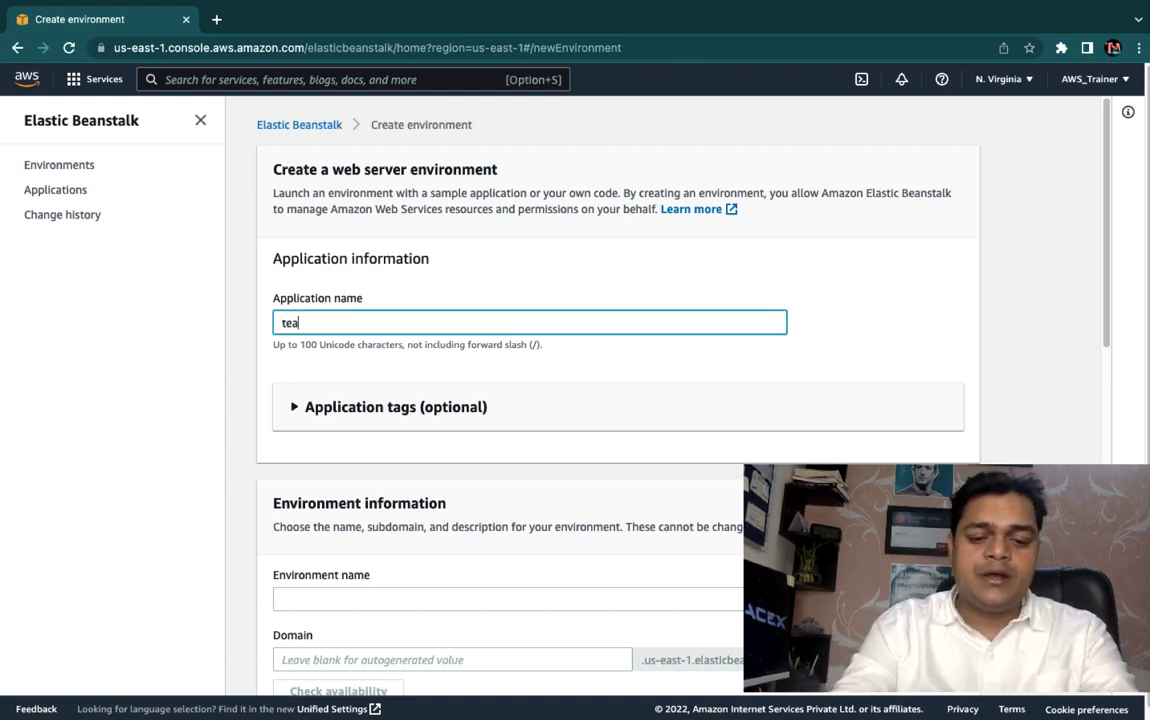
{"action": "type", "text": "chmecloud"}
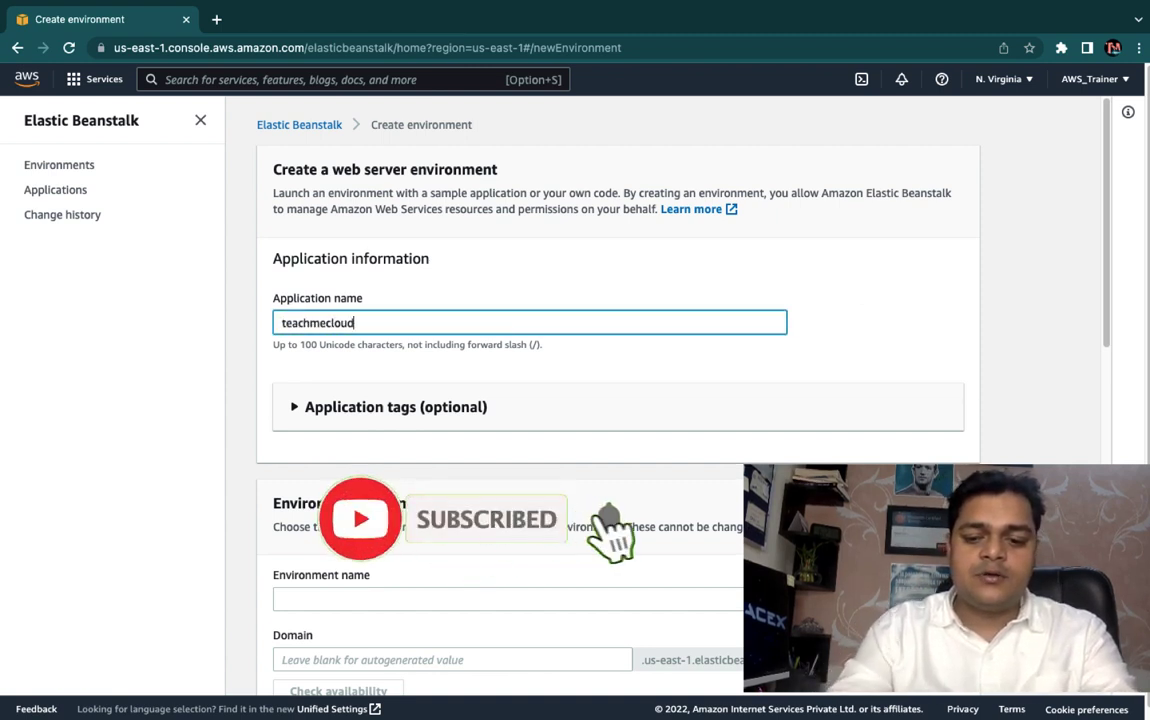
{"action": "type", "text": "app"}
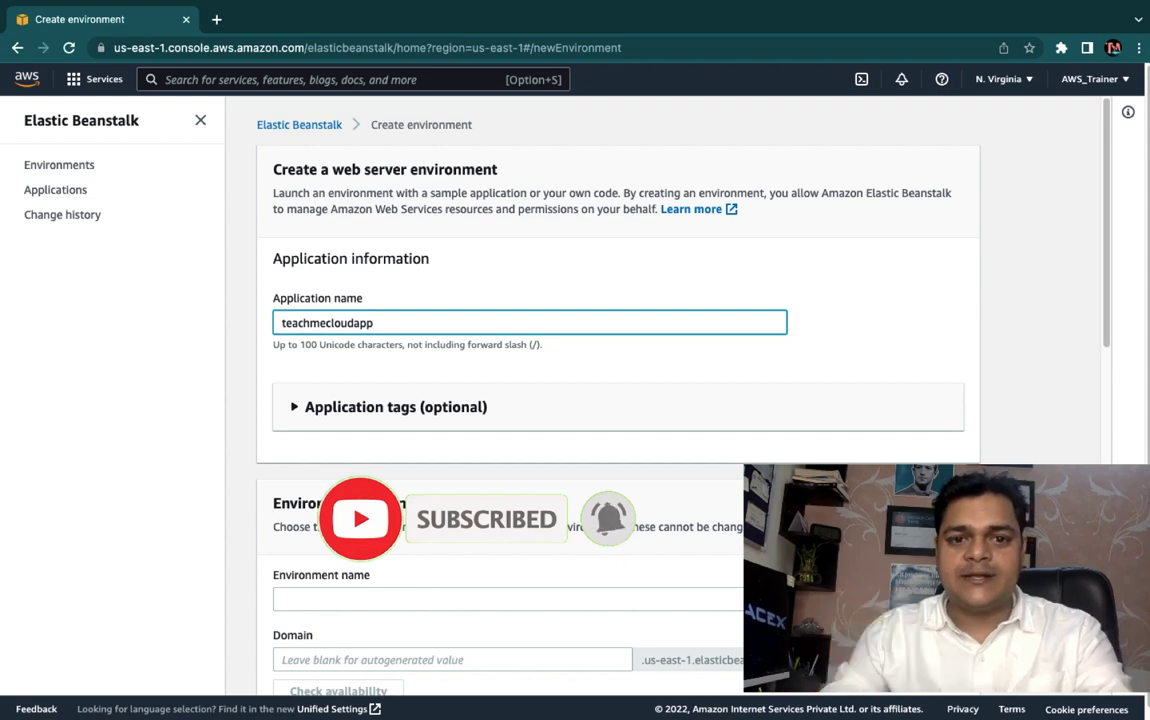
{"action": "scroll", "coordinate": [383, 465], "scroll_direction": "down", "scroll_amount": 5}
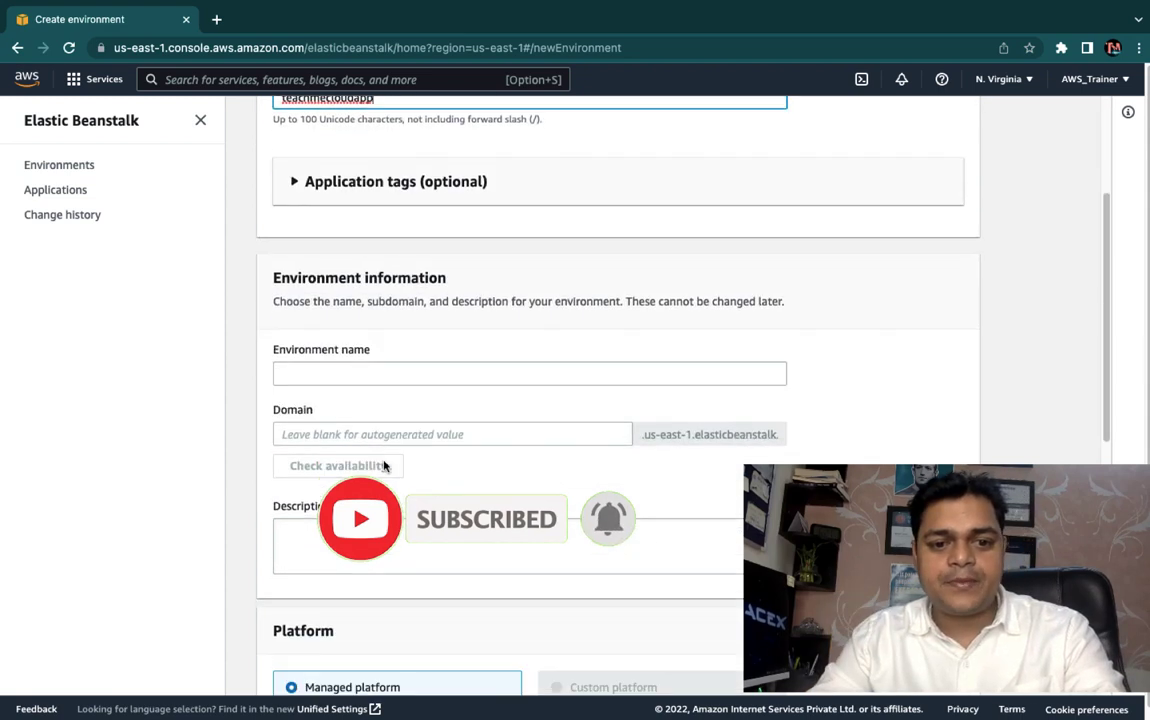
{"action": "scroll", "coordinate": [383, 465], "scroll_direction": "down", "scroll_amount": 1}
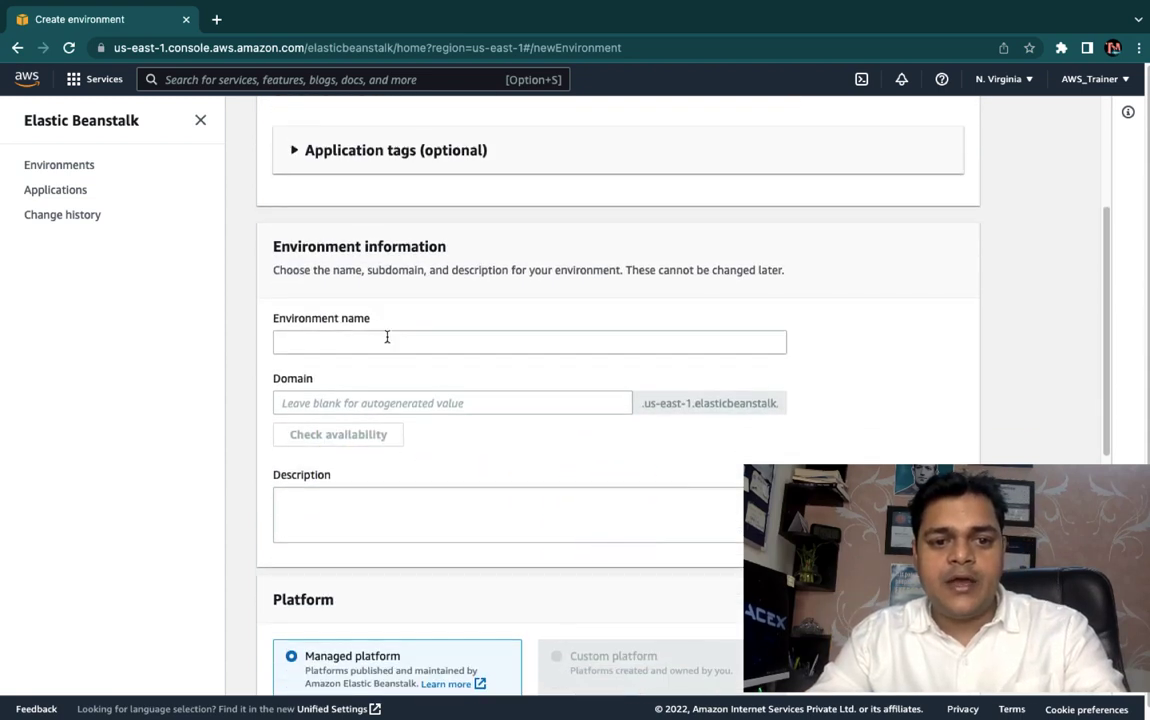
{"action": "scroll", "coordinate": [387, 337], "scroll_direction": "up", "scroll_amount": 3}
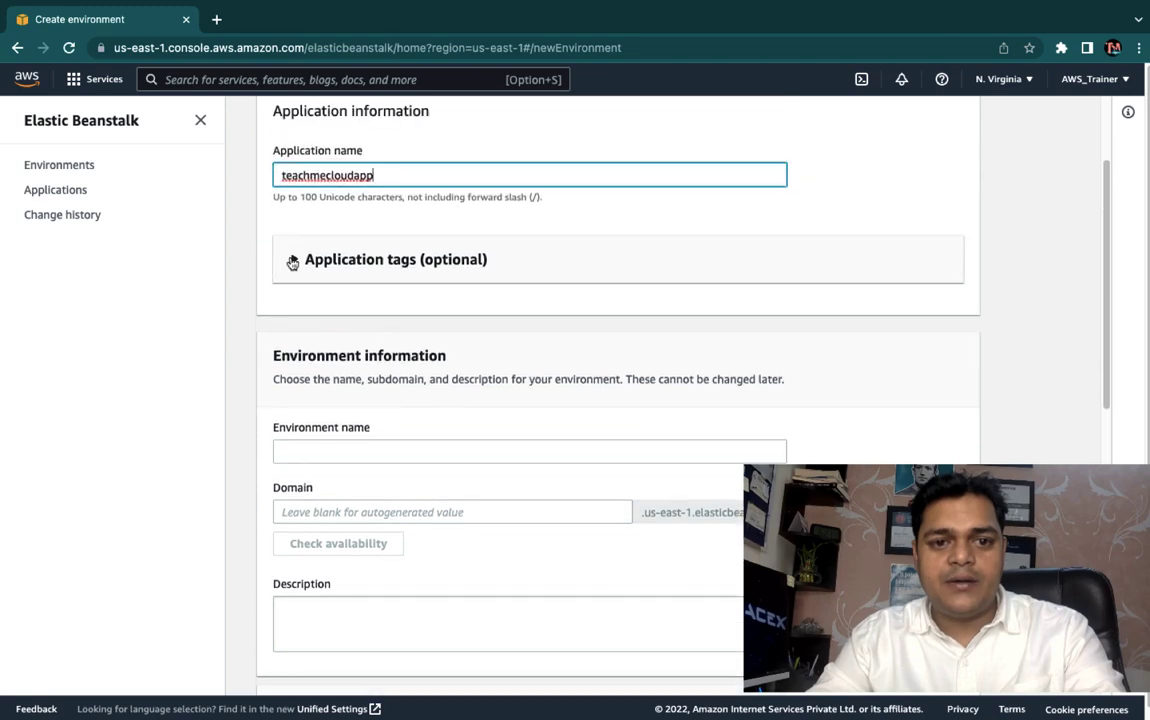
{"action": "scroll", "coordinate": [385, 404], "scroll_direction": "down", "scroll_amount": 12}
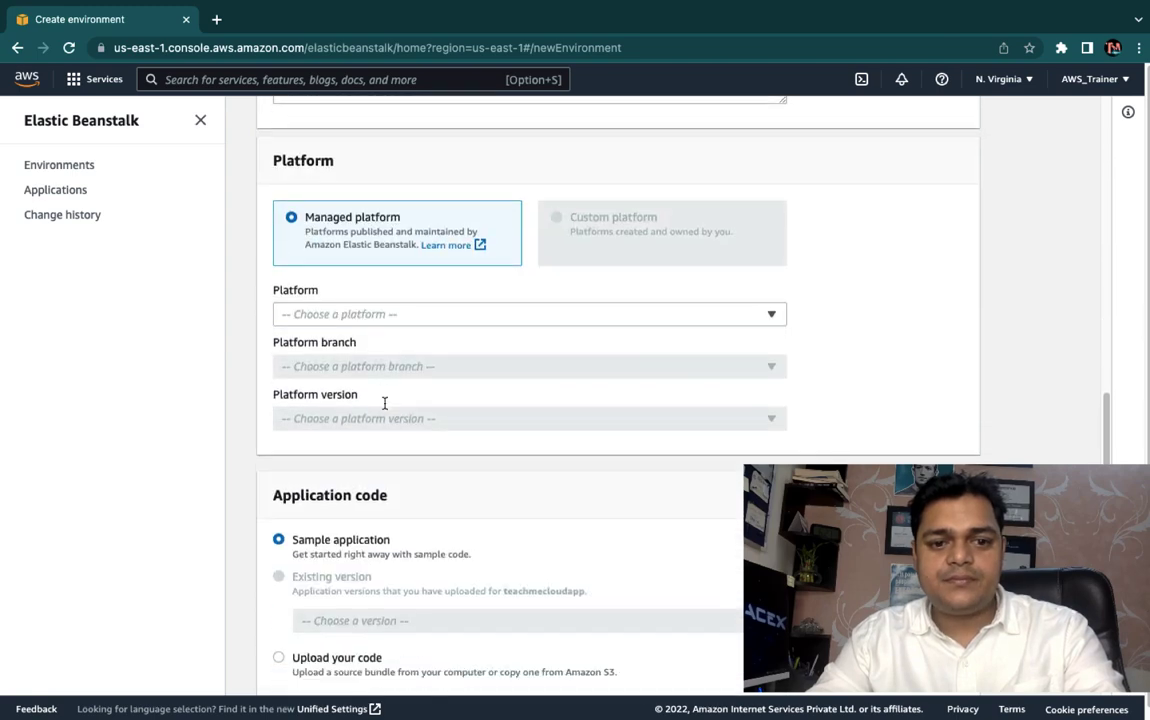
{"action": "scroll", "coordinate": [384, 403], "scroll_direction": "up", "scroll_amount": 5}
{"action": "scroll", "coordinate": [383, 400], "scroll_direction": "down", "scroll_amount": 4}
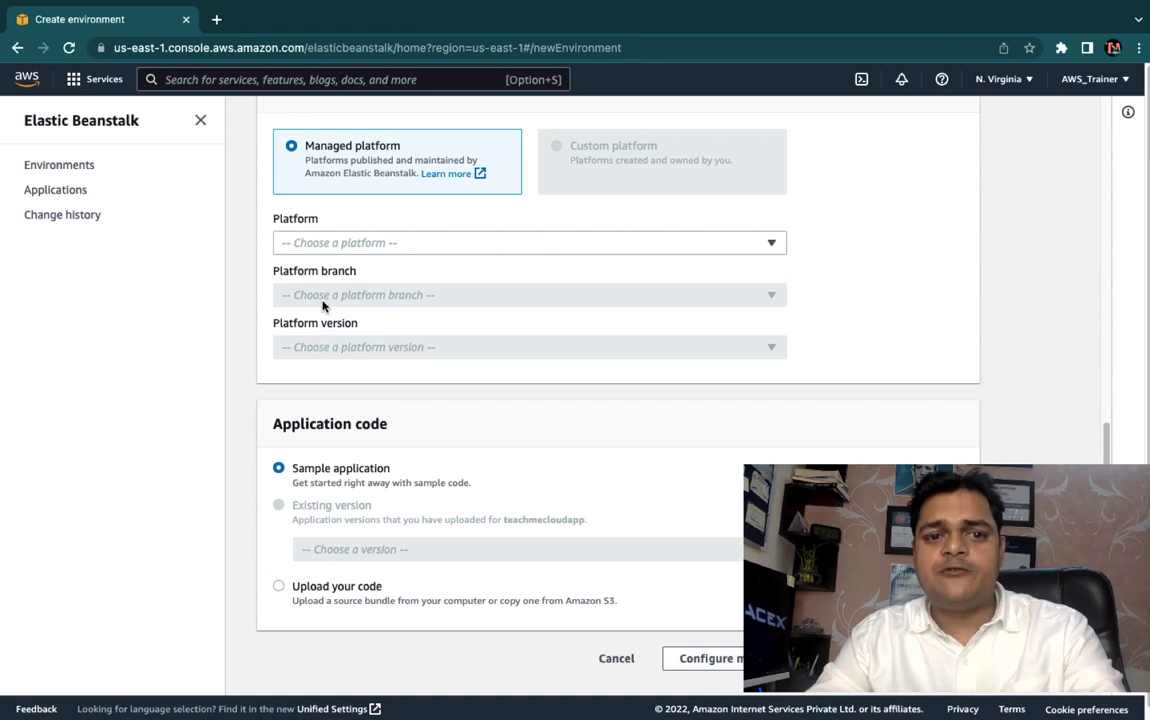
Step: Choose .NET on Windows Server with the IIS 8.5 64bit Windows Server 2012 R2 branch, then continue
{"action": "left_click", "coordinate": [355, 241]}
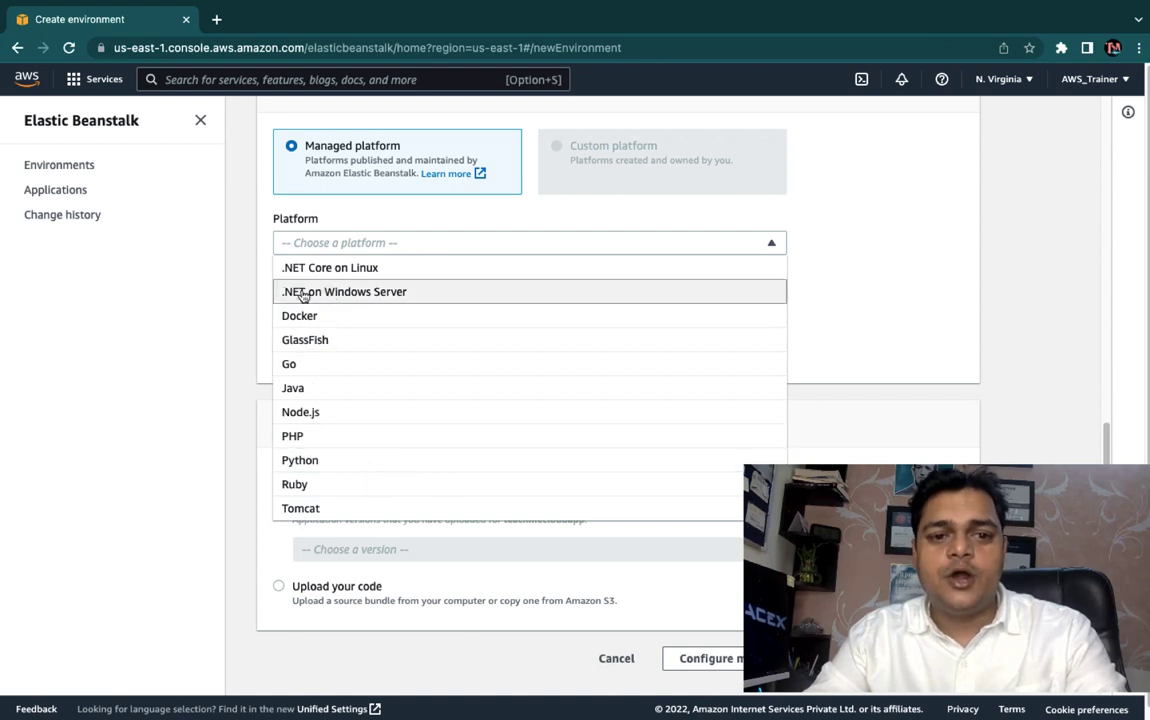
{"action": "left_click", "coordinate": [323, 291]}
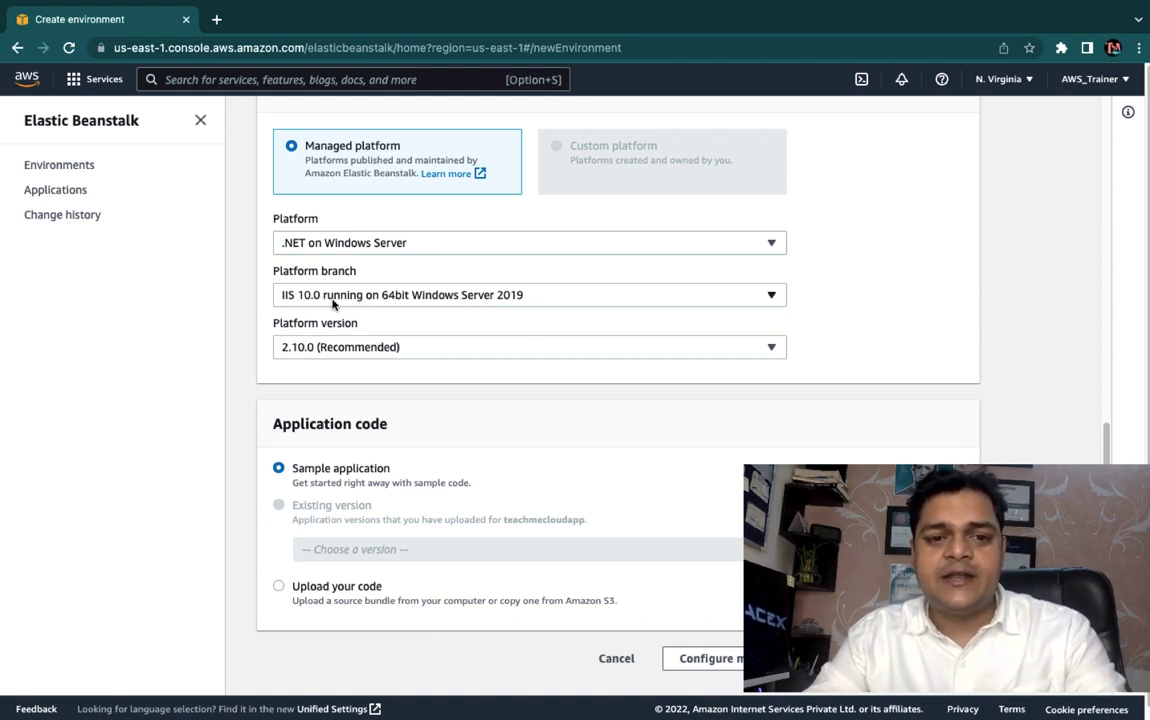
{"action": "left_click", "coordinate": [498, 299]}
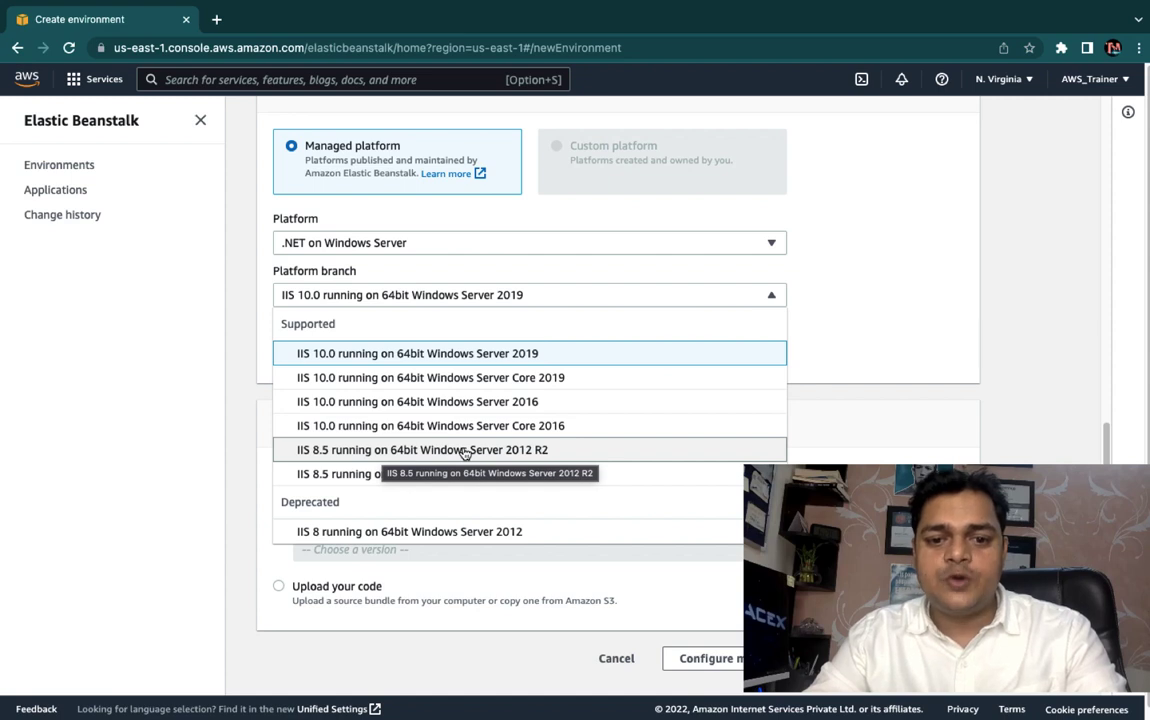
{"action": "left_click", "coordinate": [464, 453]}
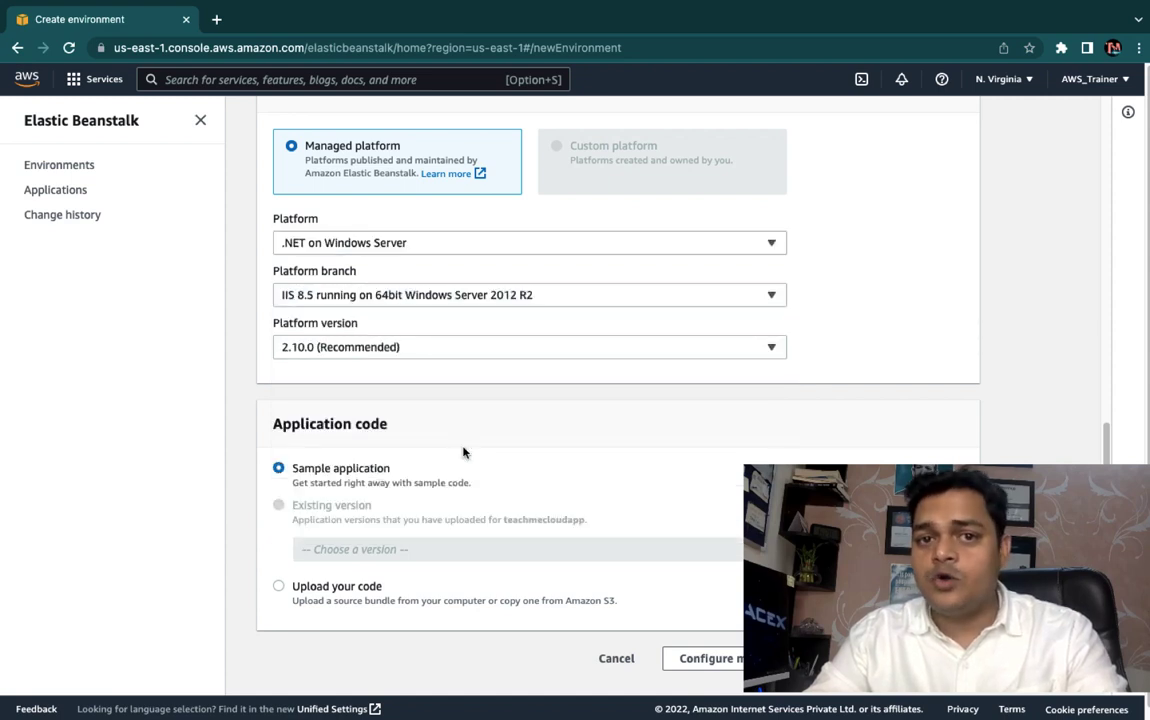
{"action": "scroll", "coordinate": [401, 460], "scroll_direction": "down", "scroll_amount": 1}
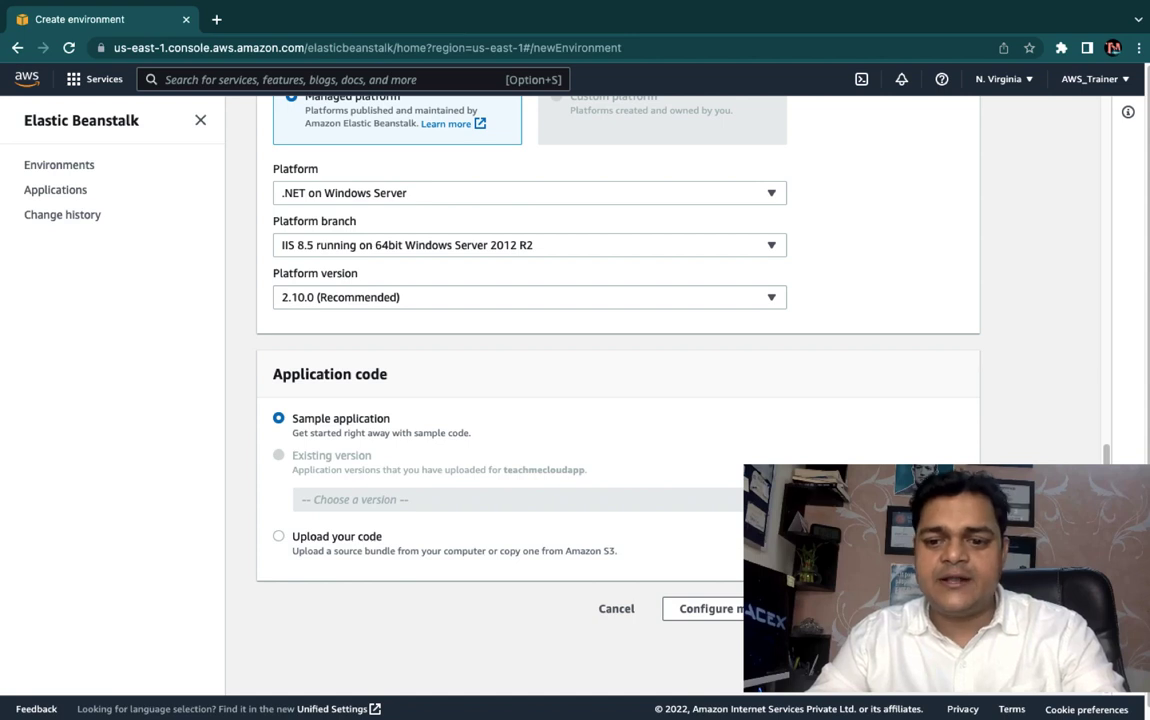
{"action": "left_click", "coordinate": [790, 609]}
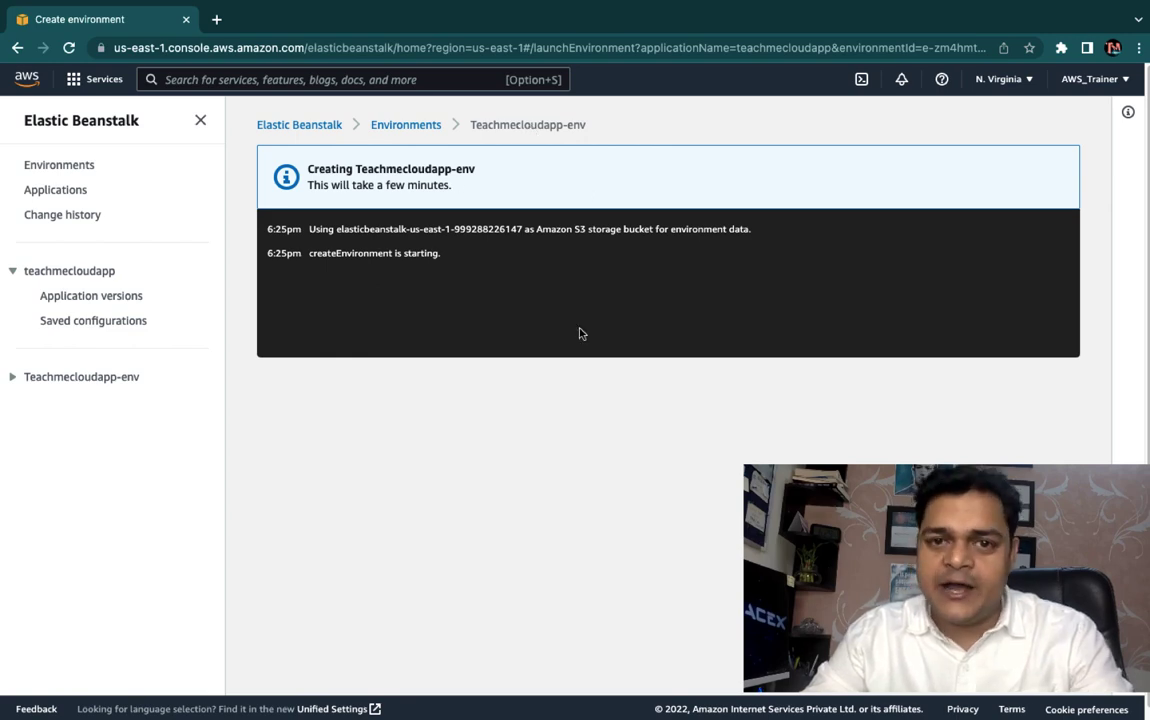
Step: Leave the browser for the desktop Space while Teachmecloudapp-env is being created
{"action": "key", "text": "ctrl+Left"}
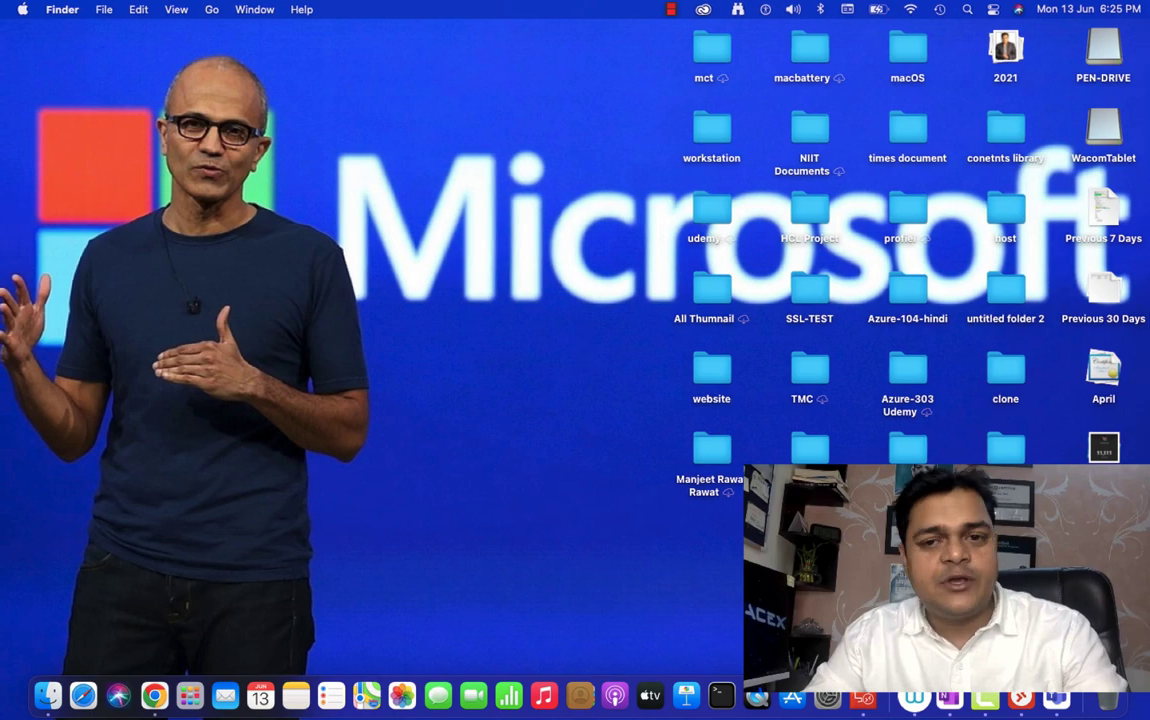
Step: List recent Camtasia projects, then return to the desktop once Teachmecloudapp-env shows Green health
{"action": "right_click", "coordinate": [987, 694]}
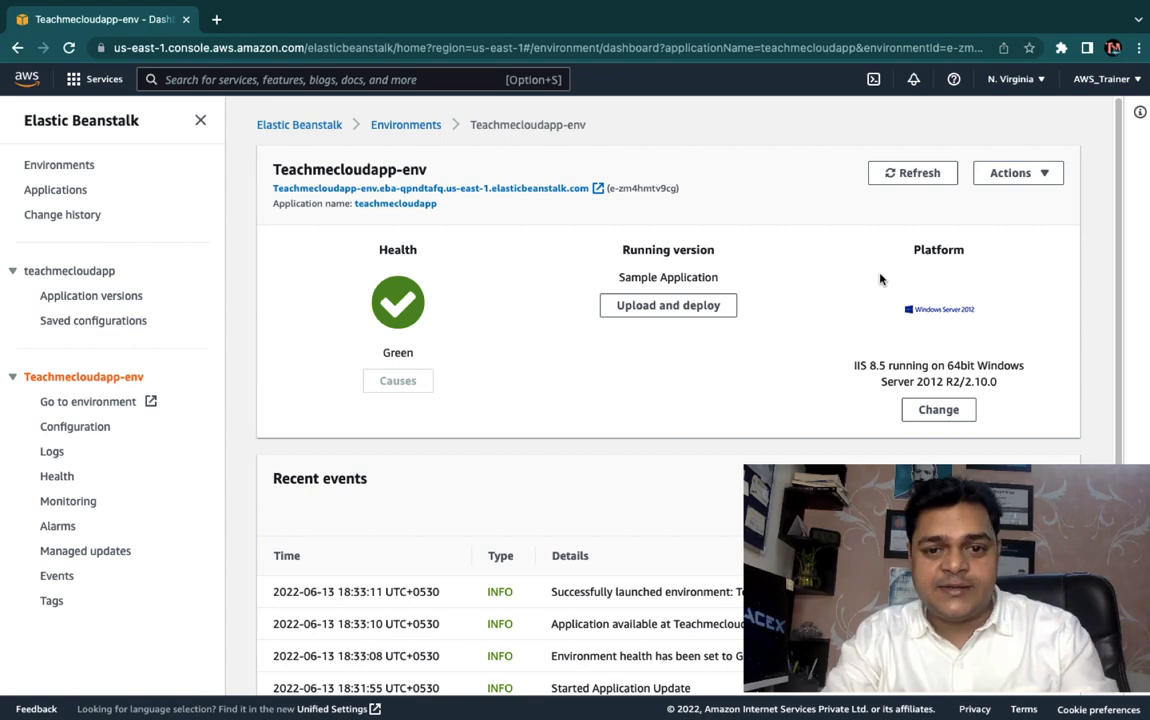
{"action": "key", "text": "ctrl+Left"}
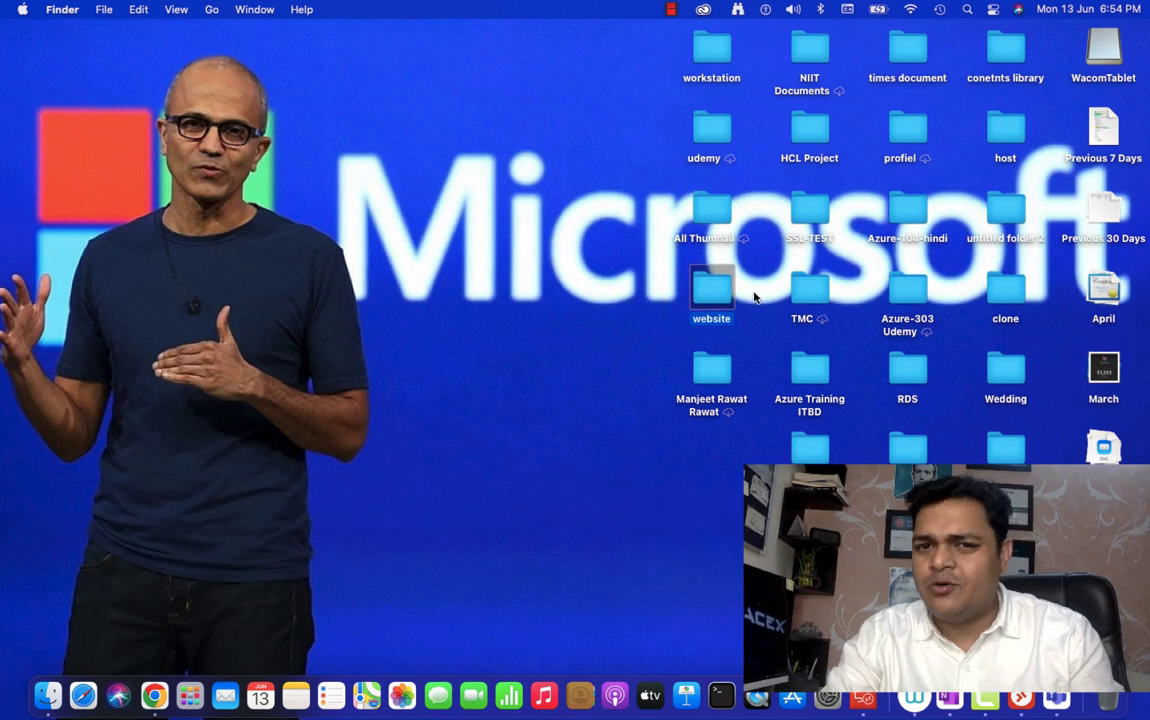
Step: Open the website folder and make its Finder window full screen
{"action": "double_click", "coordinate": [735, 292]}
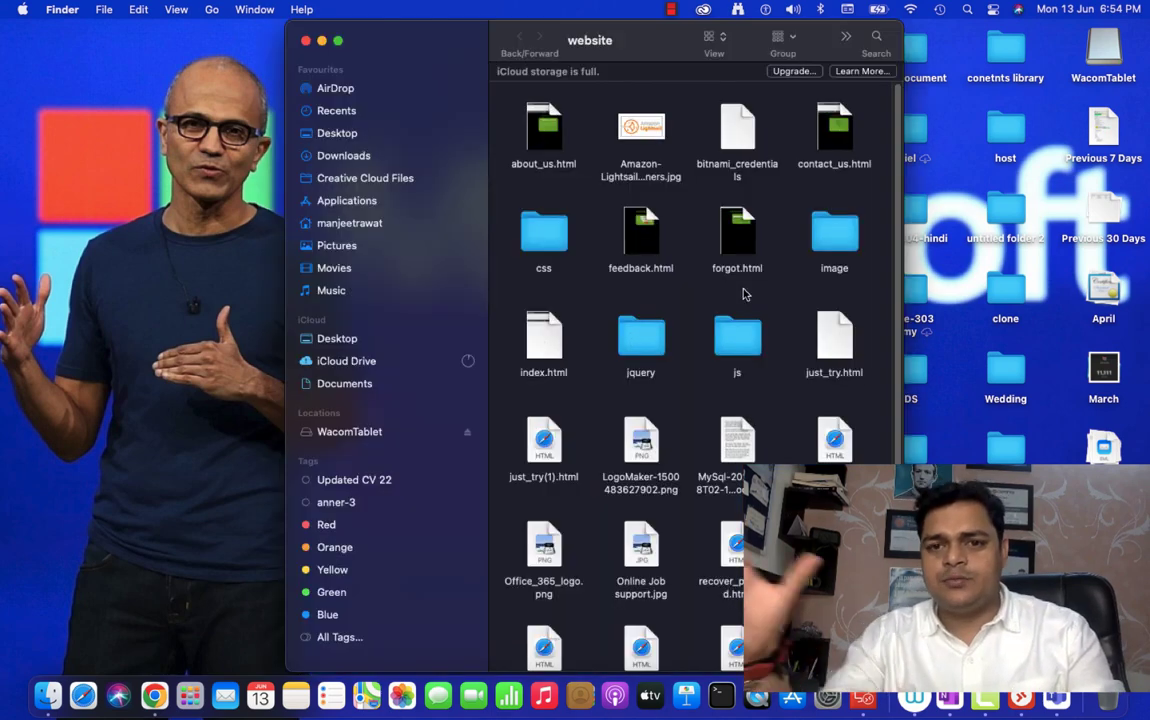
{"action": "right_click", "coordinate": [708, 289]}
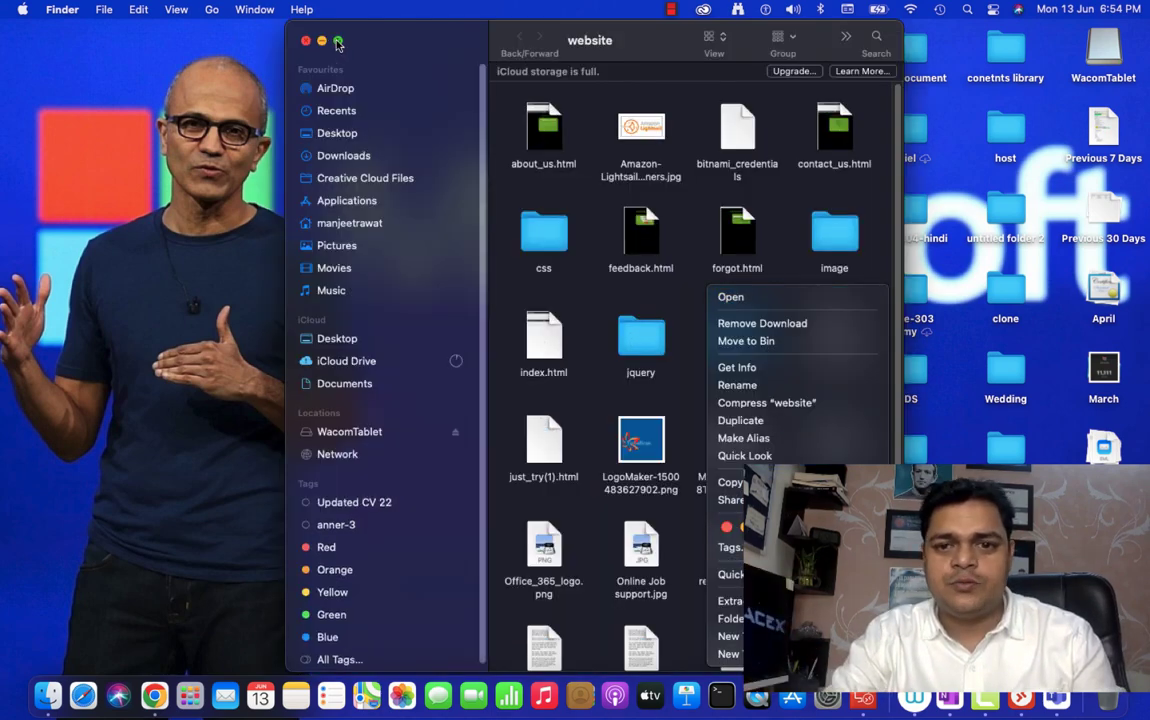
{"action": "left_click", "coordinate": [337, 42]}
{"action": "left_click", "coordinate": [337, 42]}
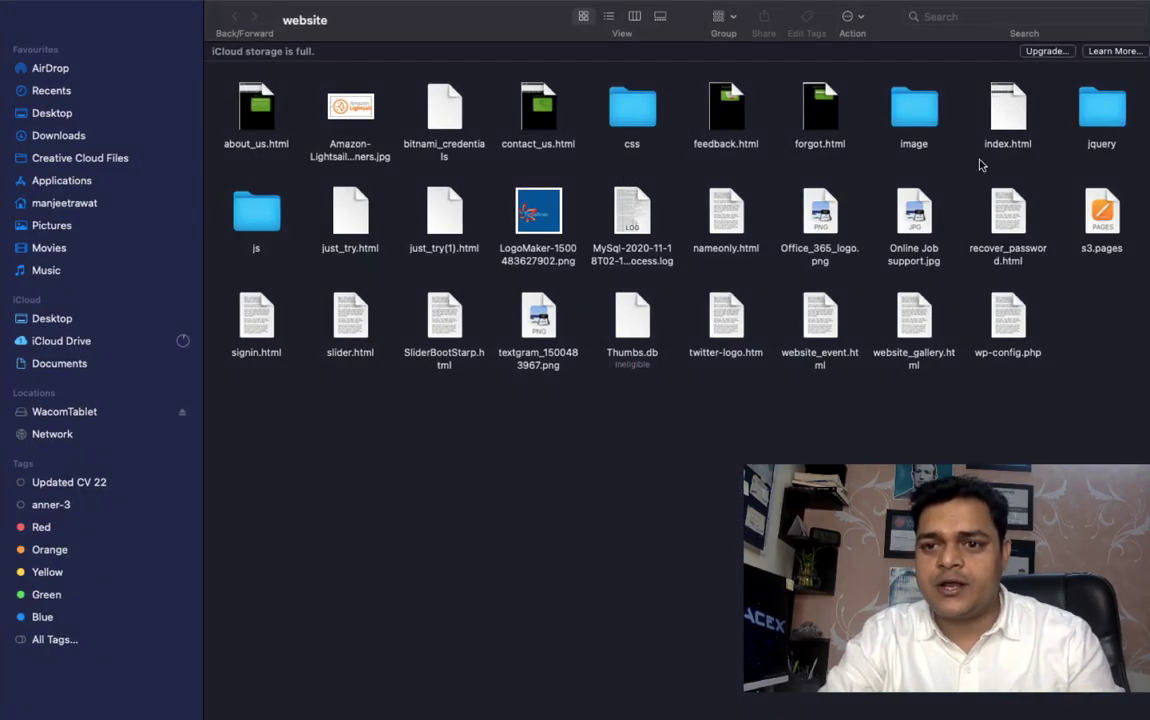
Step: Try opening index.html from its context menu, checking the other Spaces in between
{"action": "right_click", "coordinate": [1015, 110]}
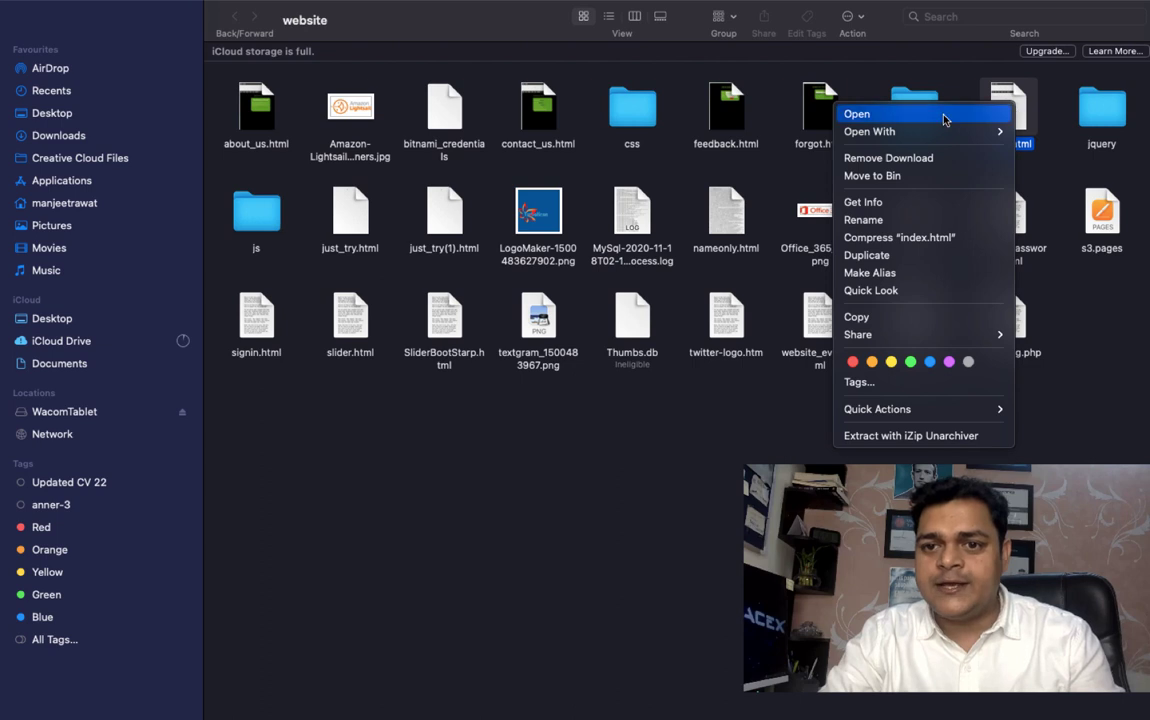
{"action": "left_click", "coordinate": [945, 113]}
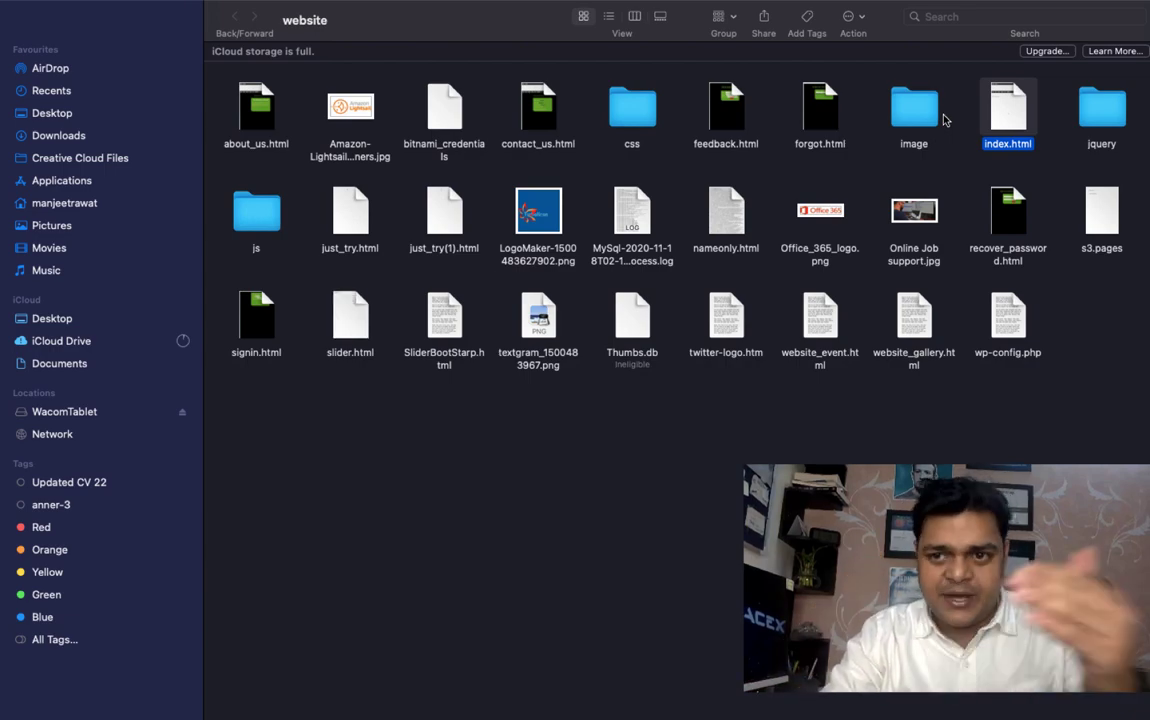
{"action": "key", "text": "ctrl+Left"}
{"action": "key", "text": "ctrl+Right"}
{"action": "key", "text": "ctrl+Right"}
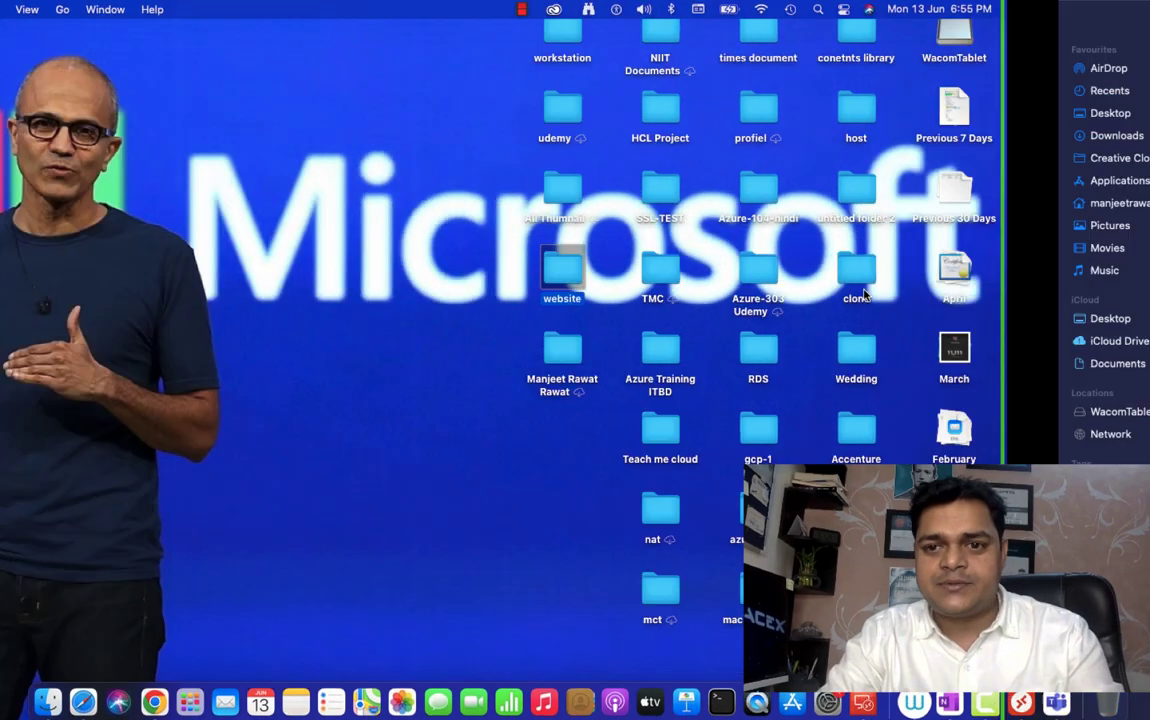
{"action": "key", "text": "ctrl+Left"}
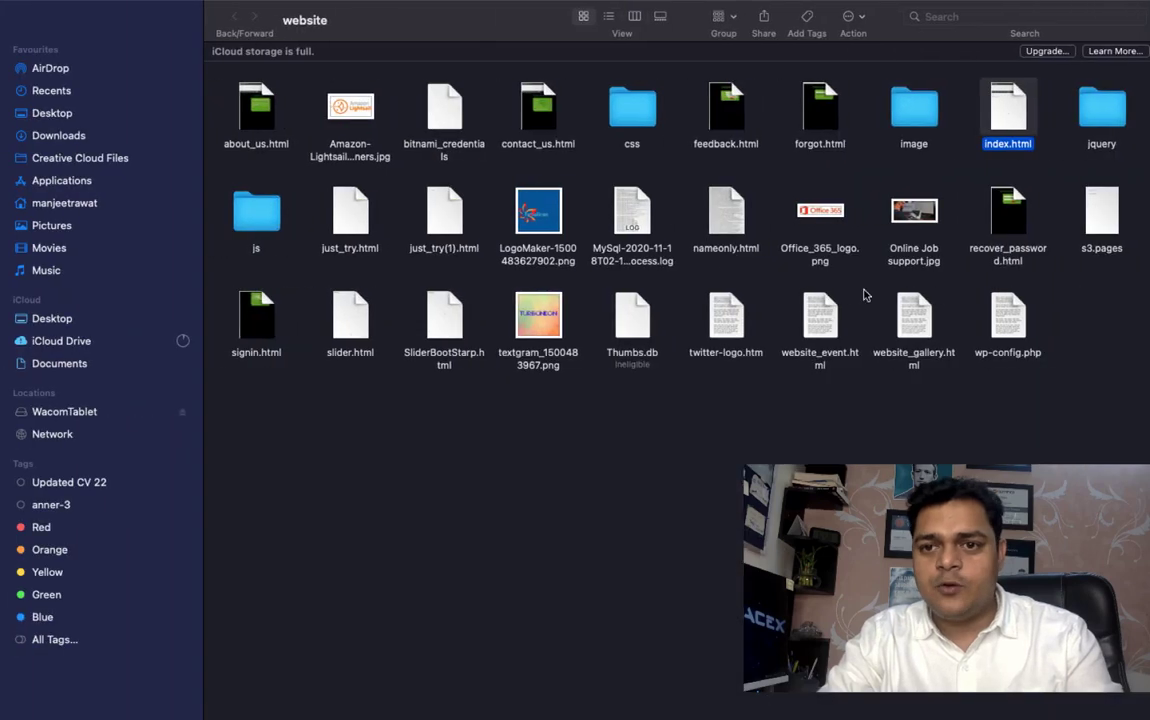
{"action": "left_click", "coordinate": [940, 163]}
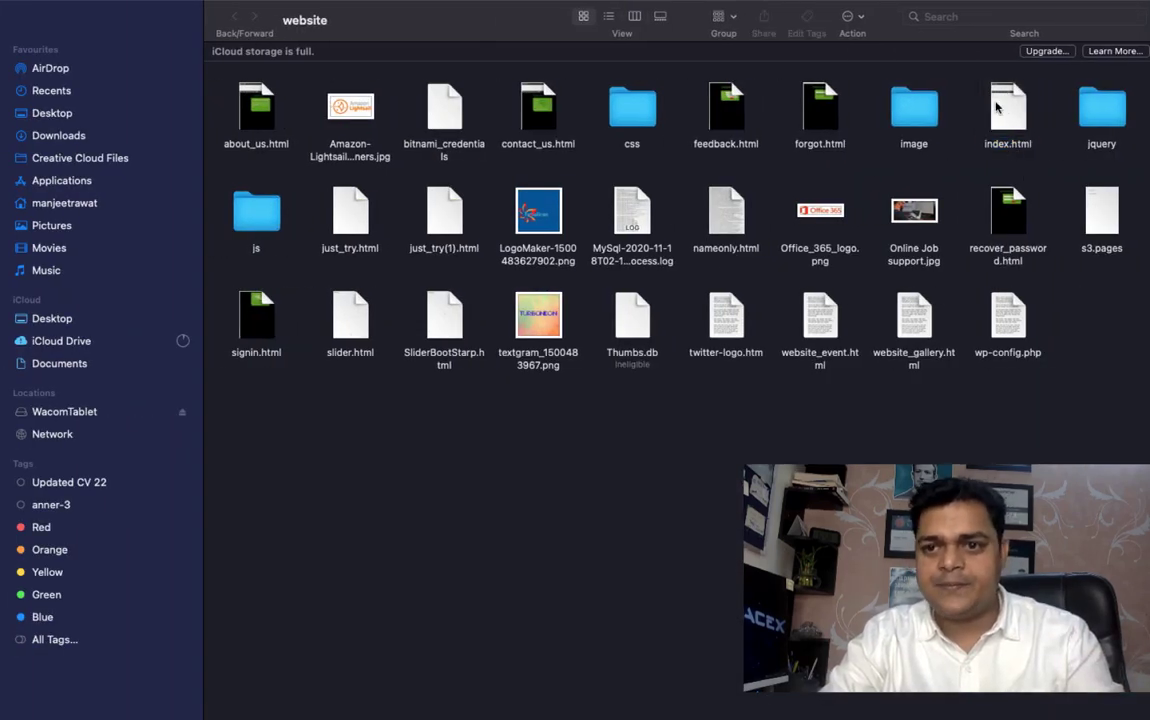
{"action": "left_click", "coordinate": [995, 107]}
{"action": "right_click", "coordinate": [994, 104]}
{"action": "left_click", "coordinate": [927, 112]}
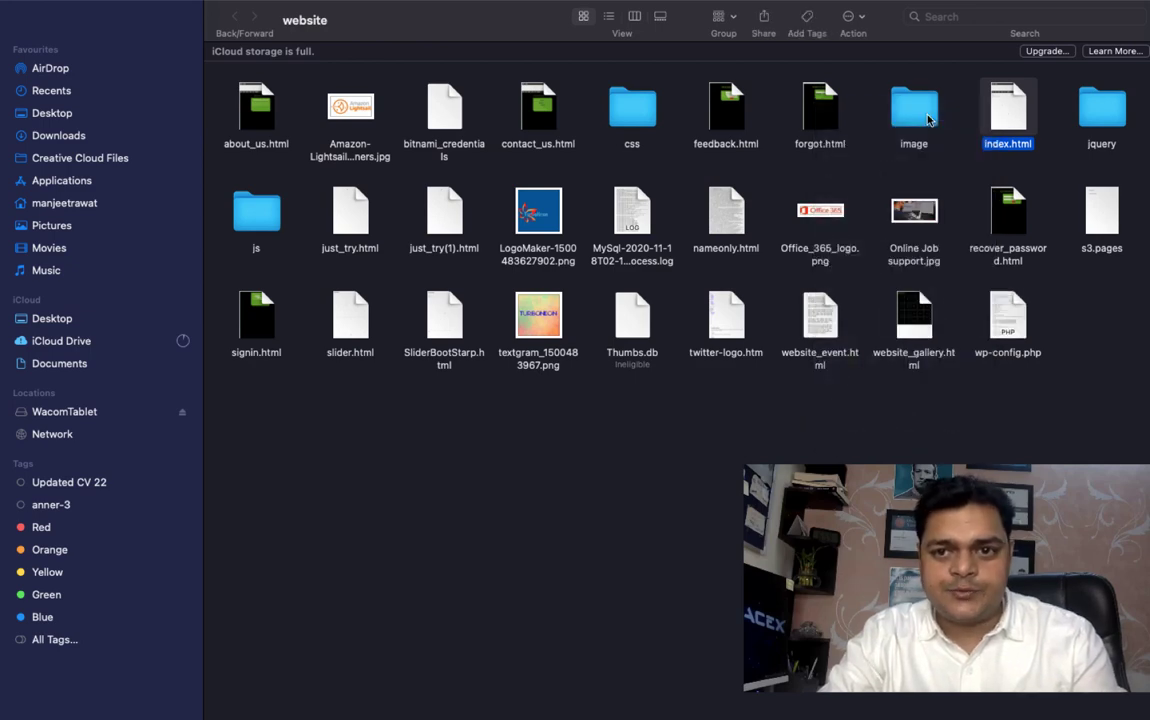
{"action": "key", "text": "ctrl+Left"}
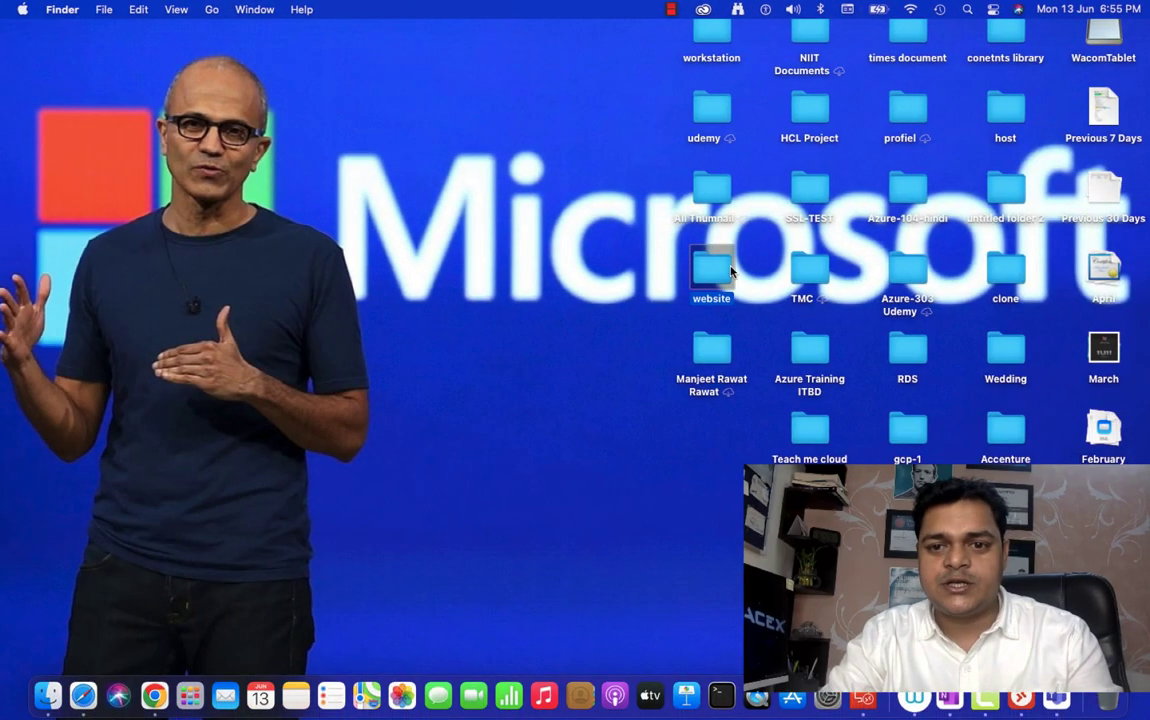
{"action": "key", "text": "ctrl+Right"}
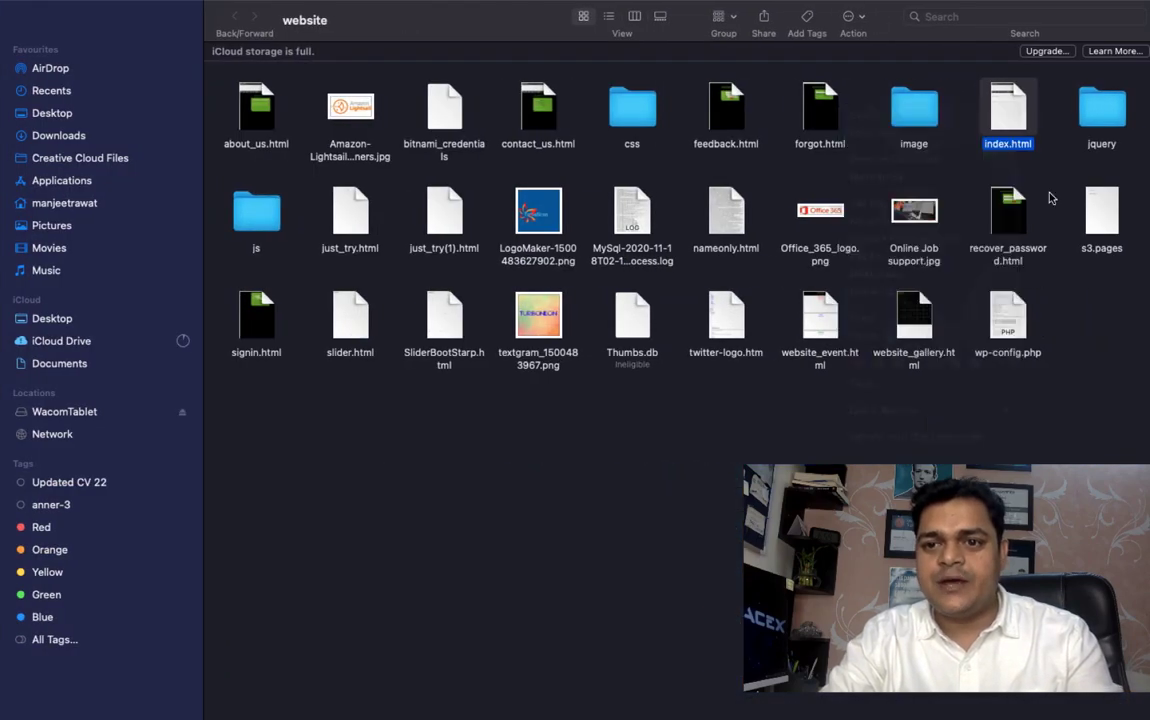
Step: Open index.html with Safari, then close the website folder window
{"action": "right_click", "coordinate": [1014, 124]}
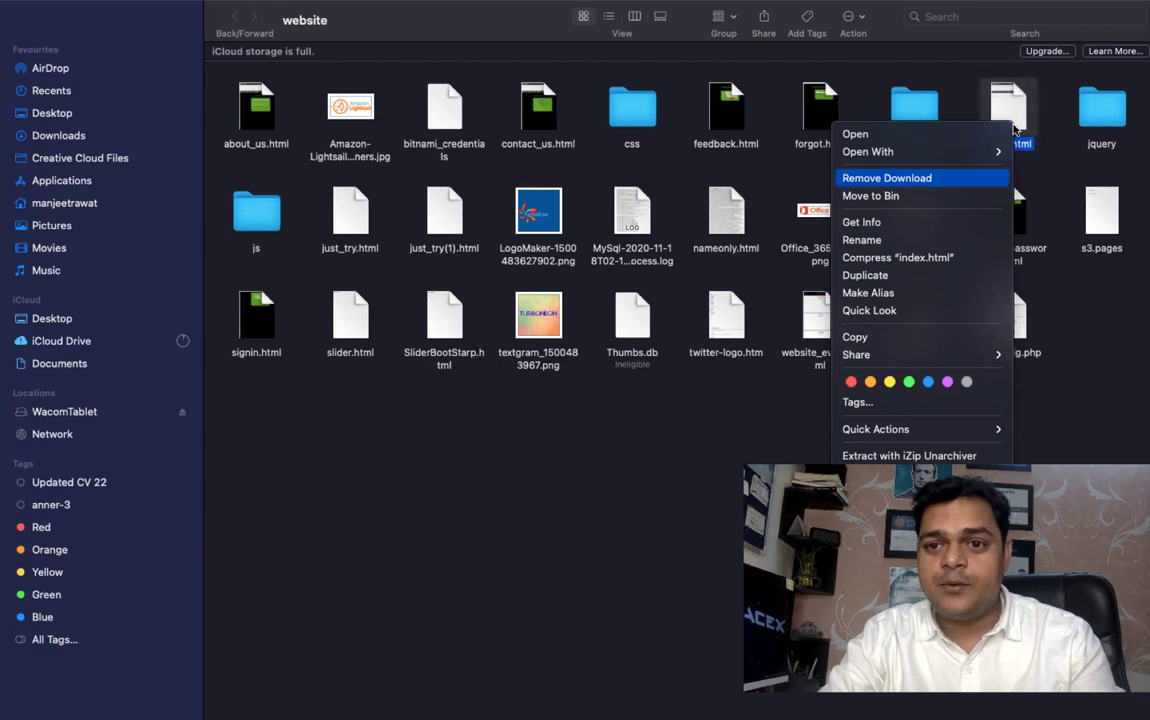
{"action": "mouse_move", "coordinate": [963, 158]}
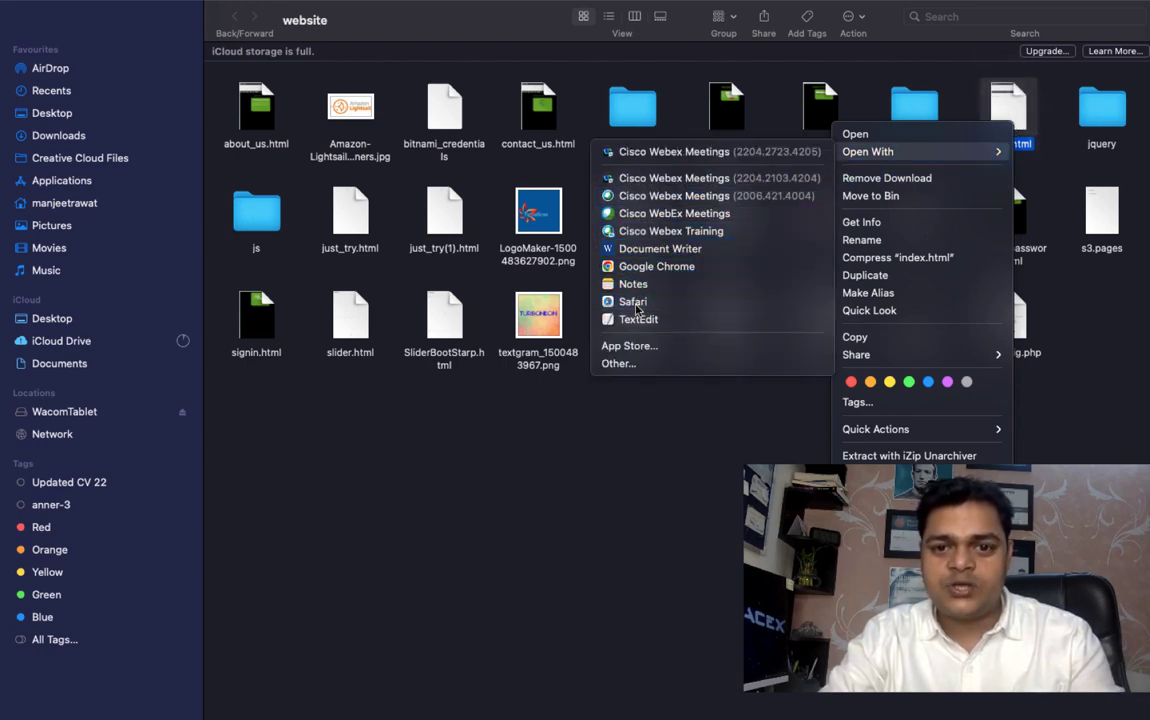
{"action": "left_click", "coordinate": [636, 301]}
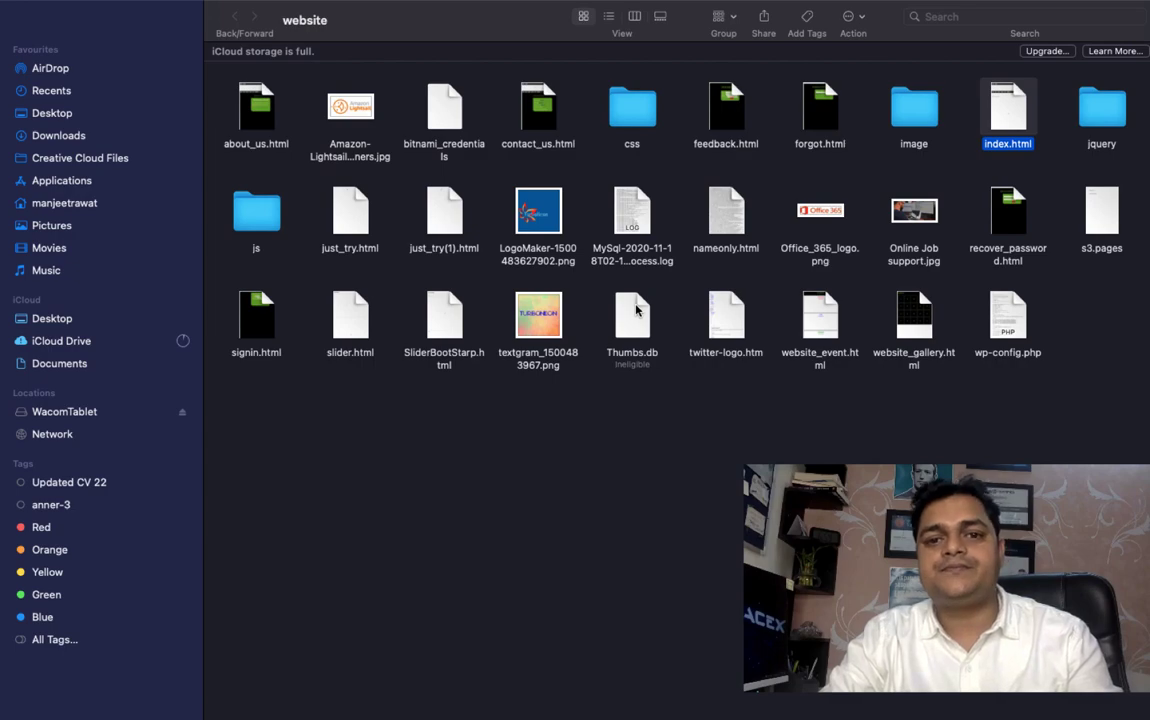
{"action": "key", "text": "super+w"}
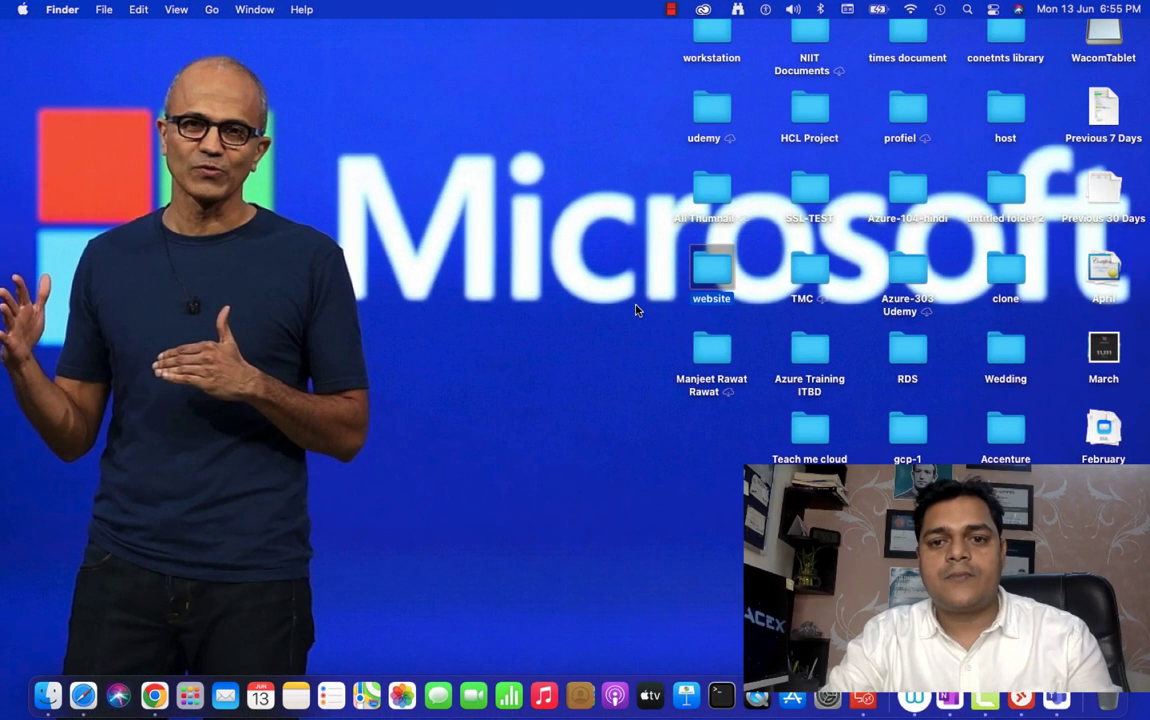
Step: Return to the Teachmecloudapp-env dashboard and bring up the aws logo's link context menu
{"action": "key", "text": "ctrl+Right"}
{"action": "key", "text": "ctrl+Right"}
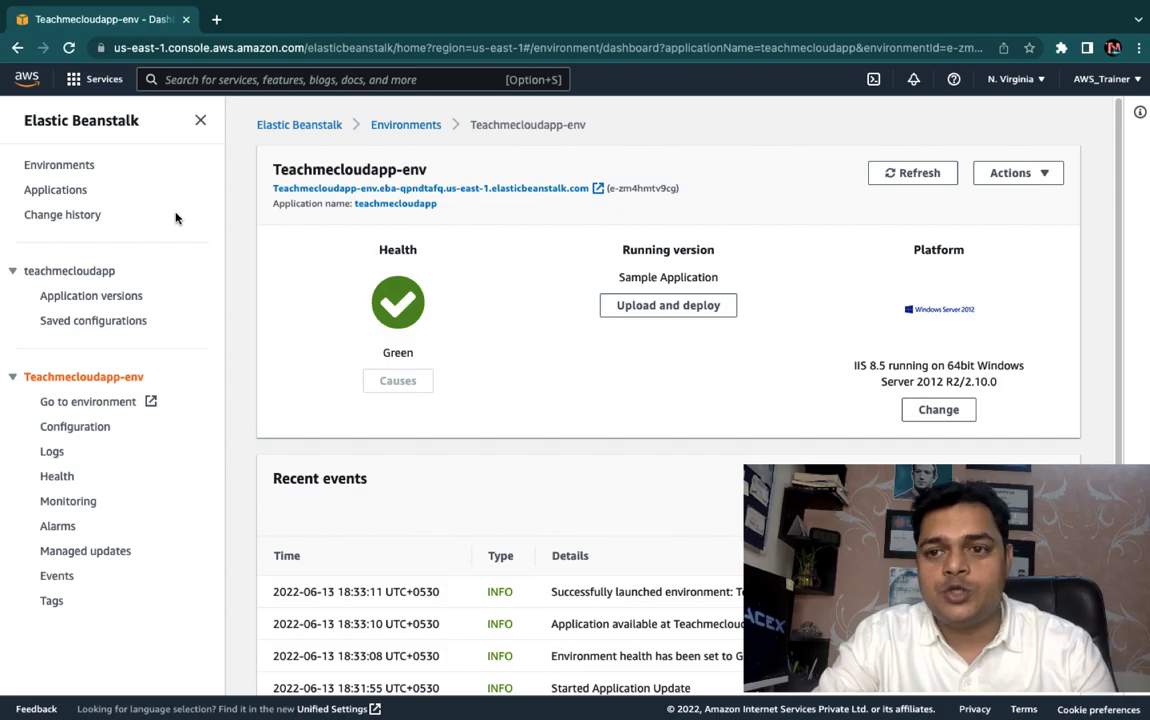
{"action": "key", "text": "ctrl+Left"}
{"action": "key", "text": "ctrl+Left"}
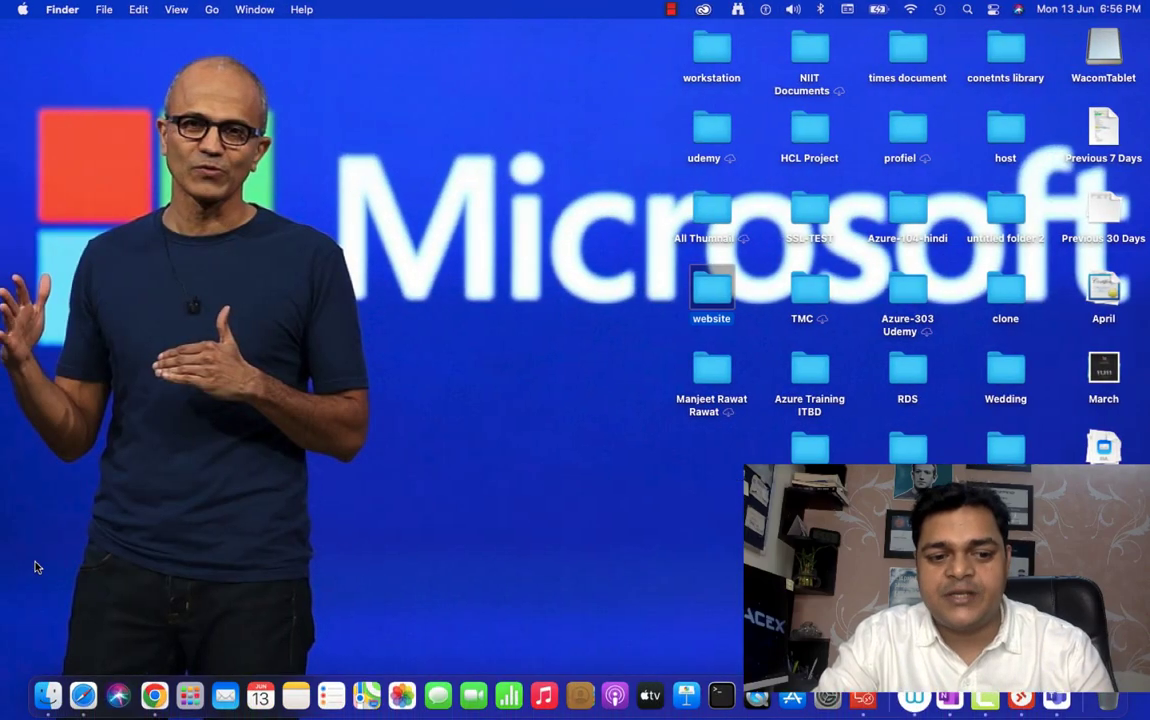
{"action": "key", "text": "ctrl+Right"}
{"action": "key", "text": "ctrl+Right"}
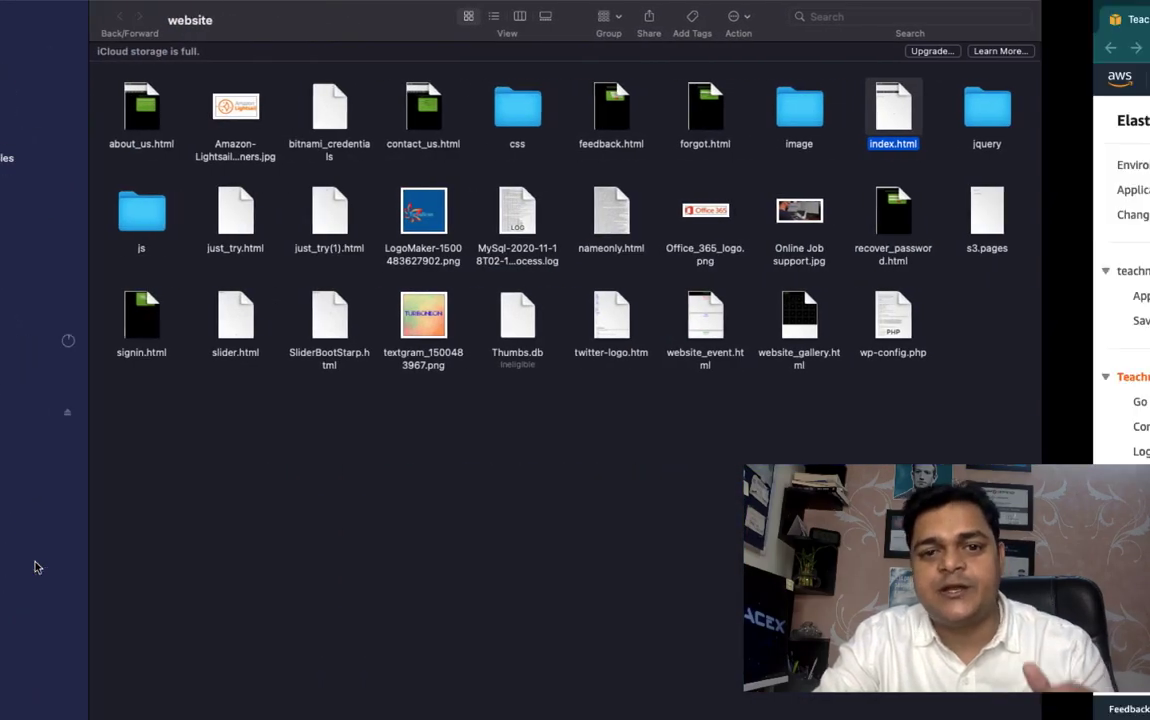
{"action": "key", "text": "ctrl+Left"}
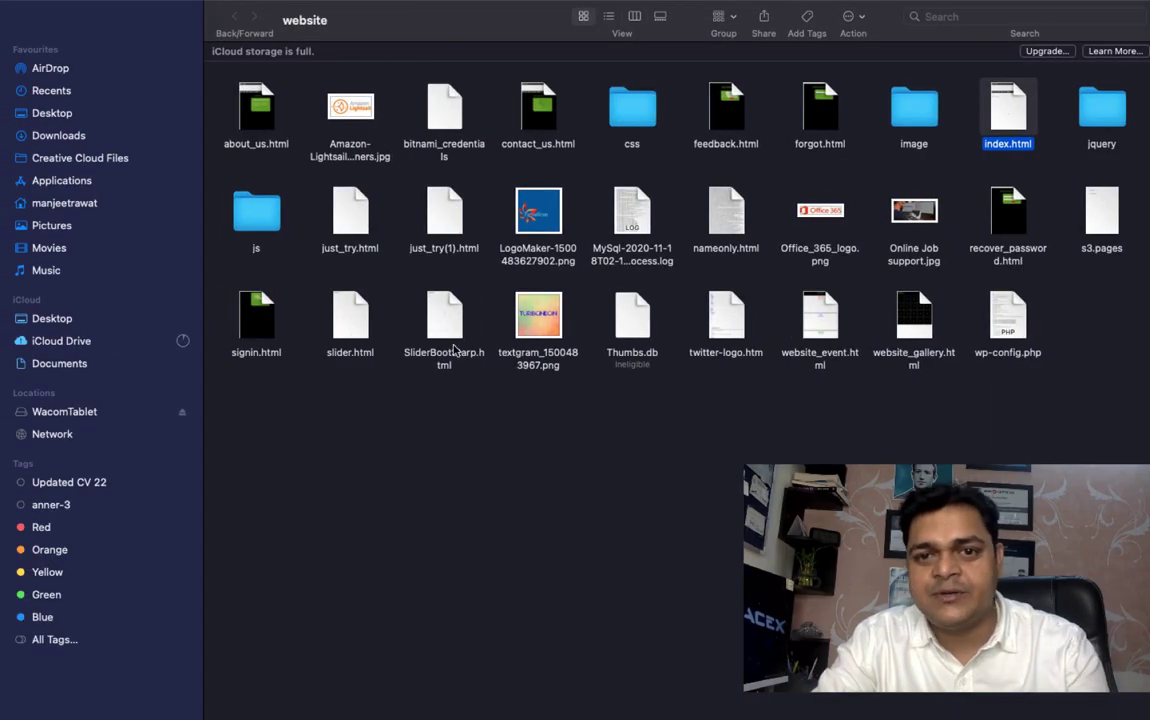
{"action": "key", "text": "ctrl+Right"}
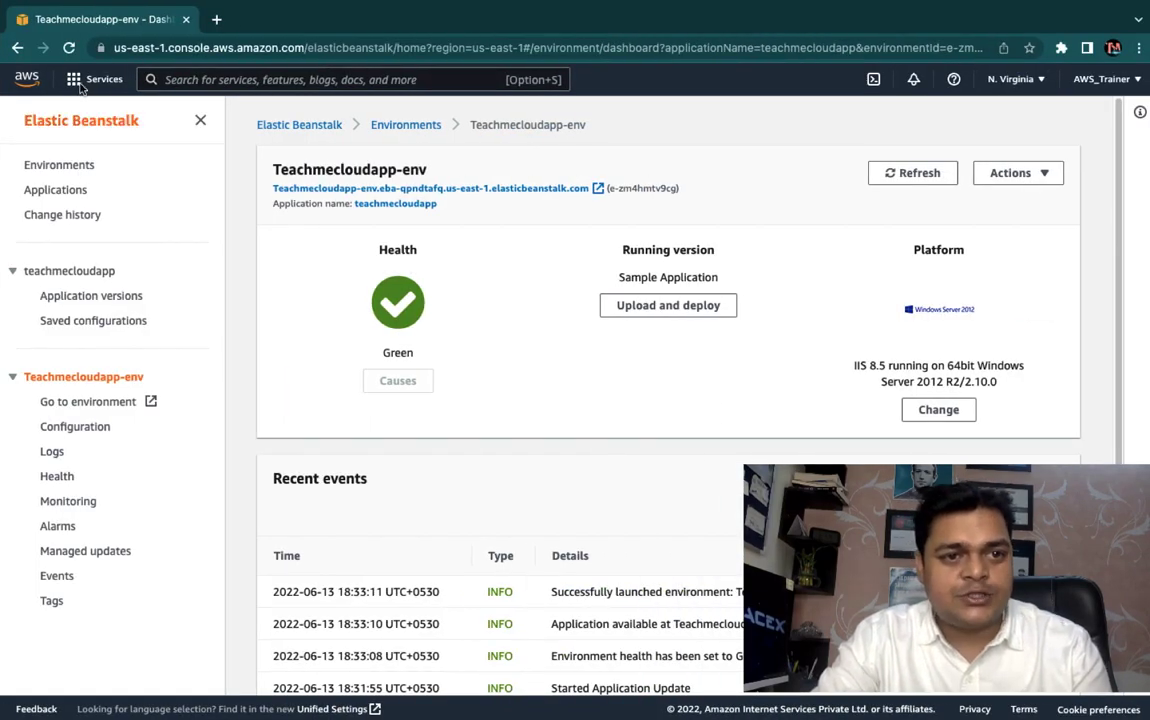
{"action": "right_click", "coordinate": [95, 86]}
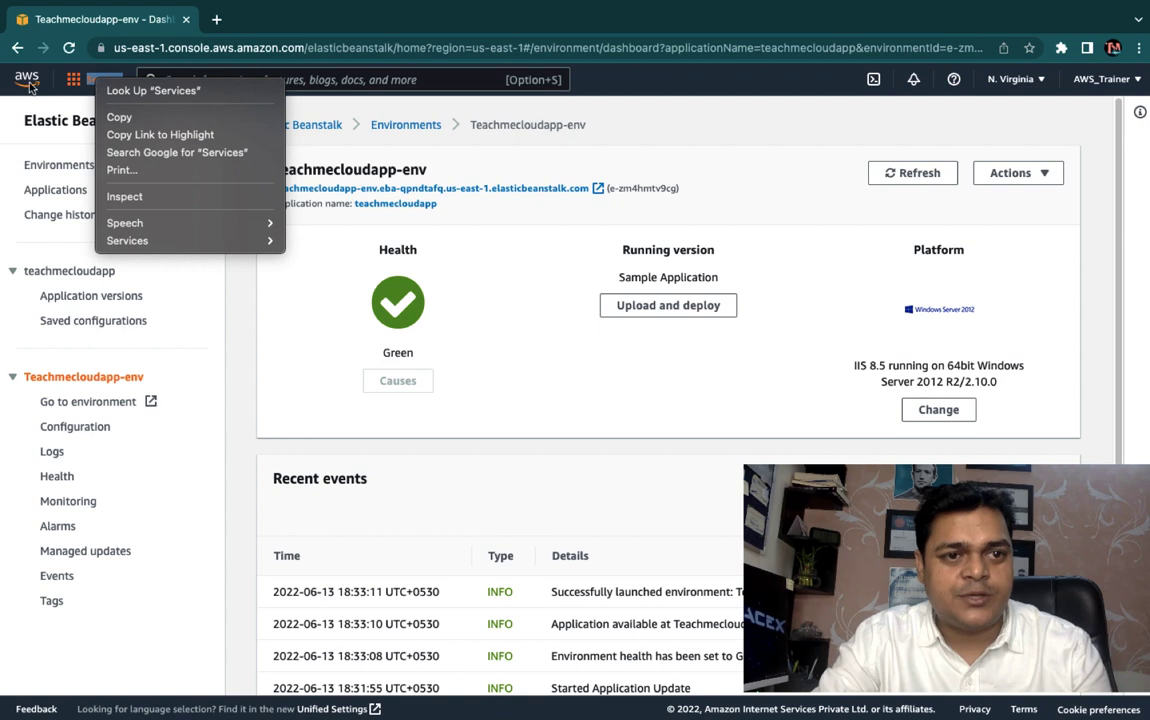
{"action": "right_click", "coordinate": [29, 85]}
Step: Open the console home in a new tab and choose EC2 under Recently visited
{"action": "left_click", "coordinate": [70, 91]}
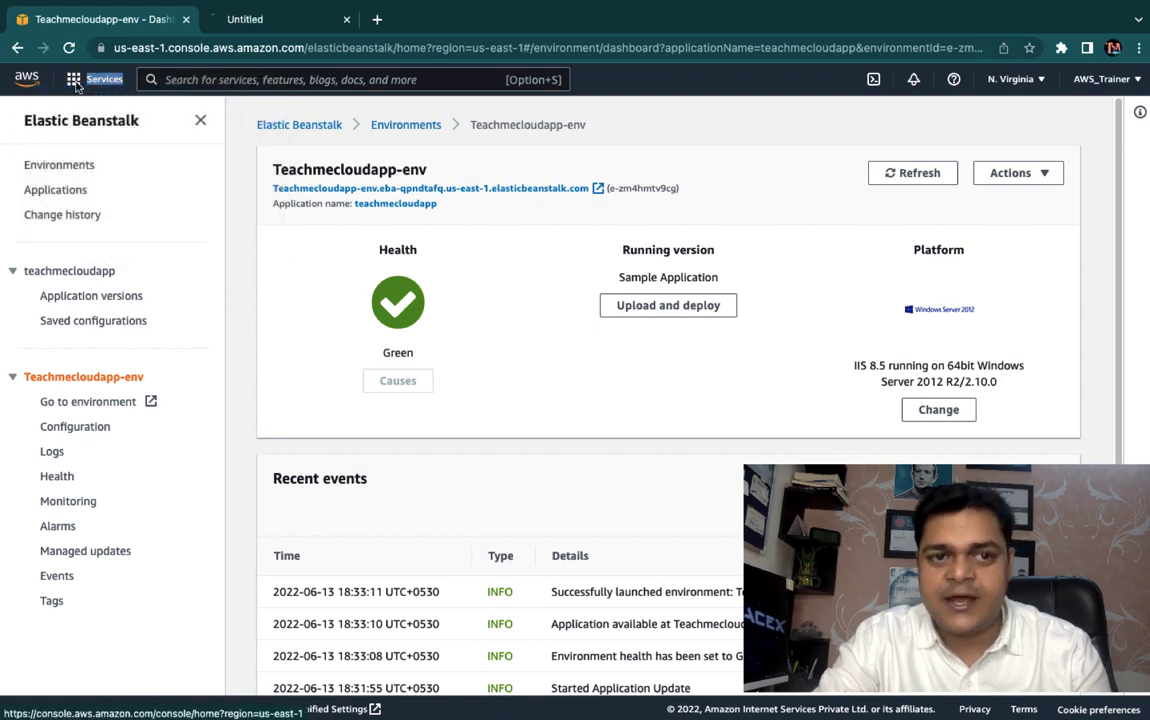
{"action": "key", "text": "ctrl+Tab"}
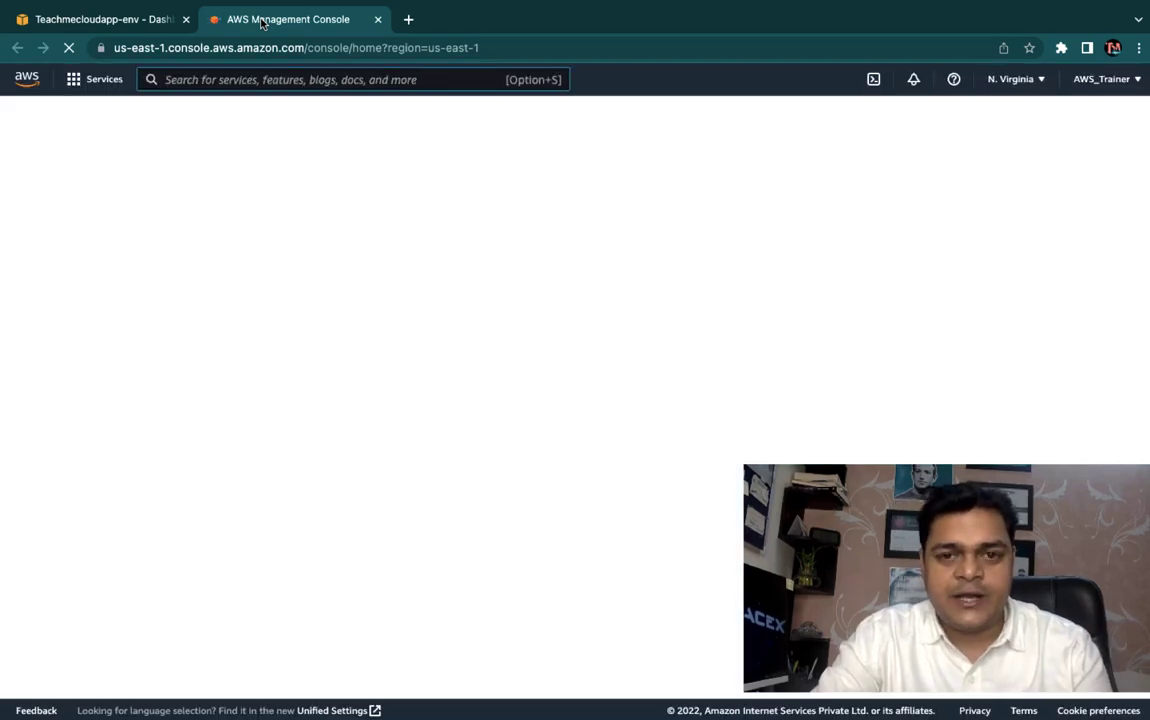
{"action": "key", "text": "ctrl+Left"}
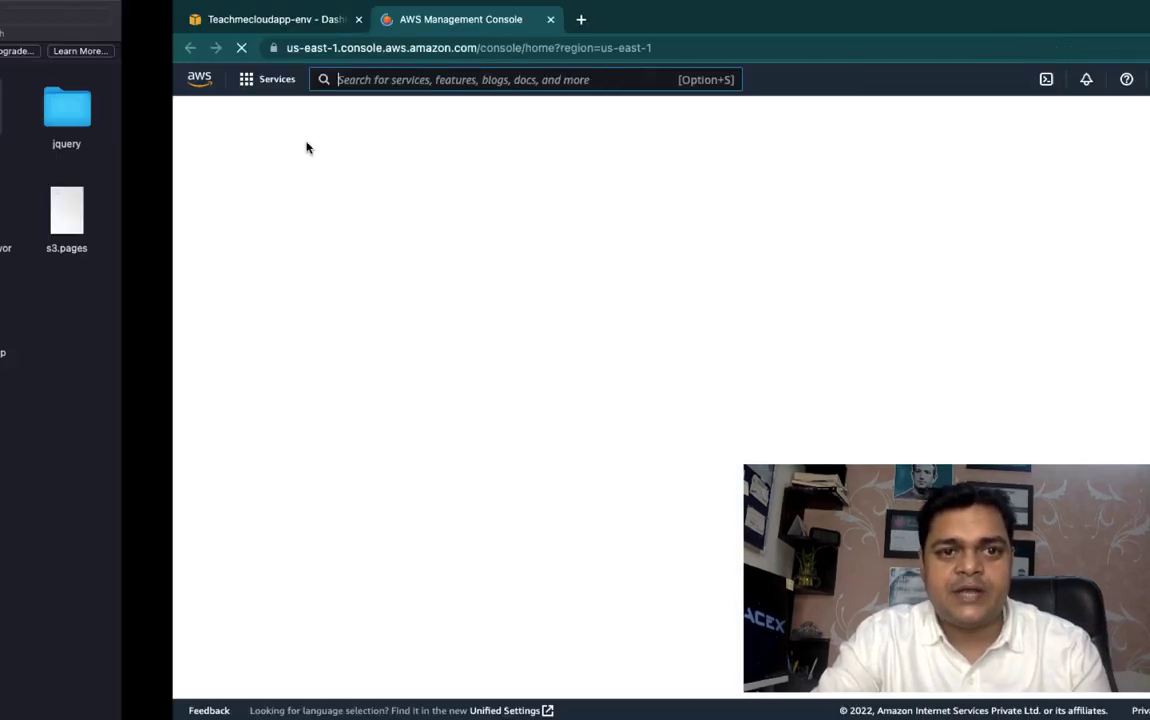
{"action": "key", "text": "ctrl+Right"}
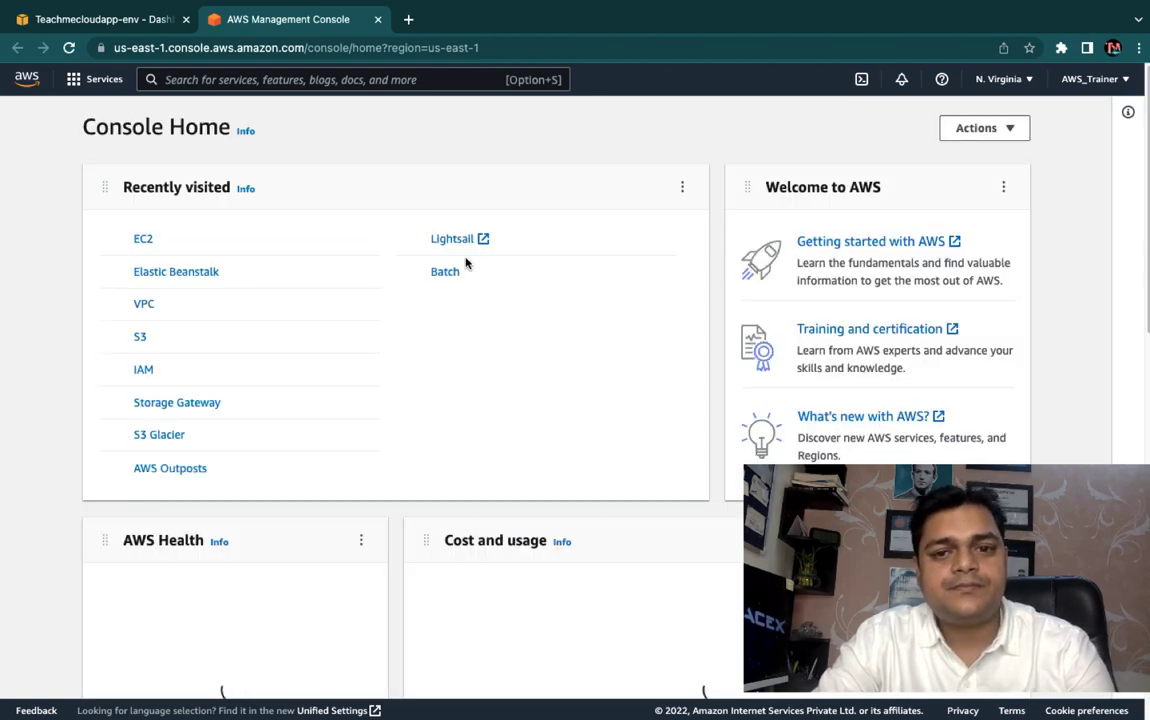
{"action": "left_click", "coordinate": [146, 240]}
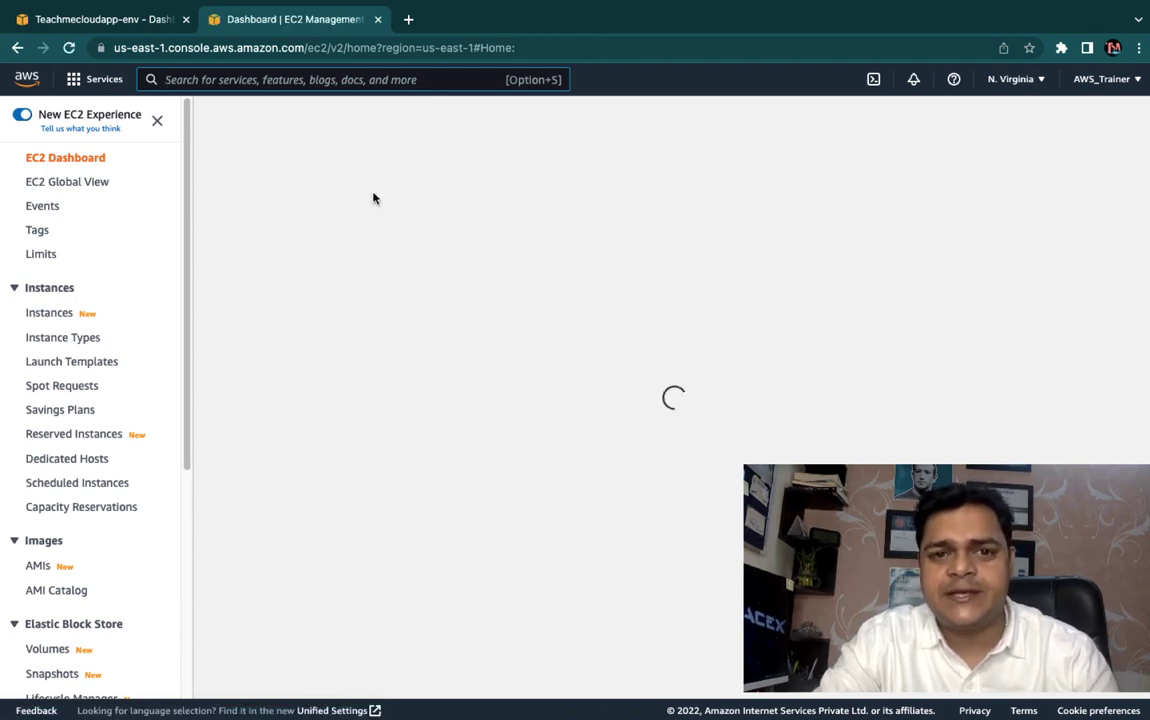
Step: In the website folder Space, open index.html again from its context menu
{"action": "key", "text": "ctrl+Left"}
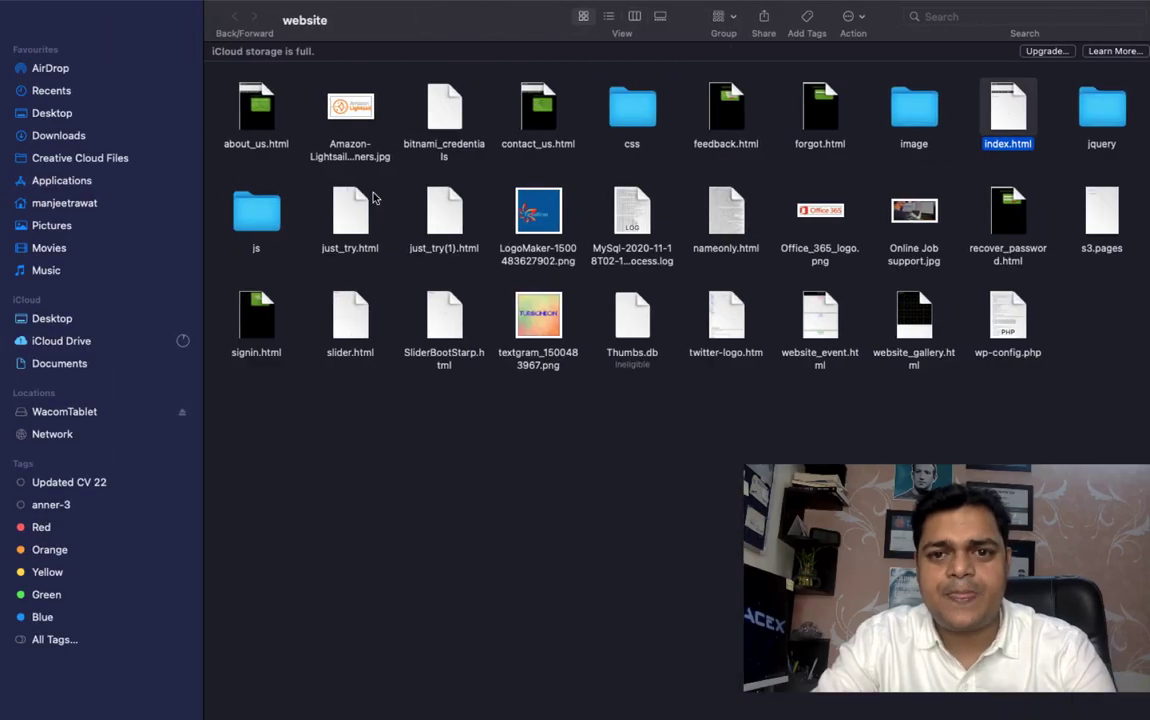
{"action": "key", "text": "ctrl+Right"}
{"action": "key", "text": "ctrl+Left"}
{"action": "key", "text": "ctrl+Left"}
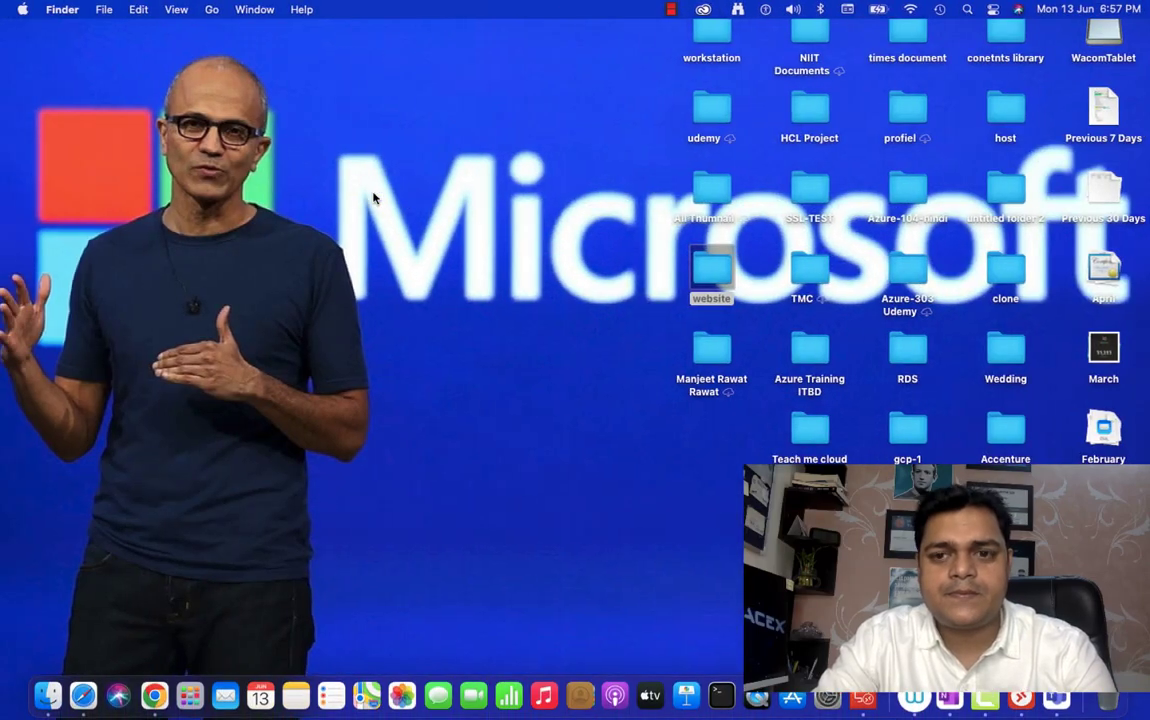
{"action": "key", "text": "ctrl+Right"}
{"action": "left_click", "coordinate": [373, 197]}
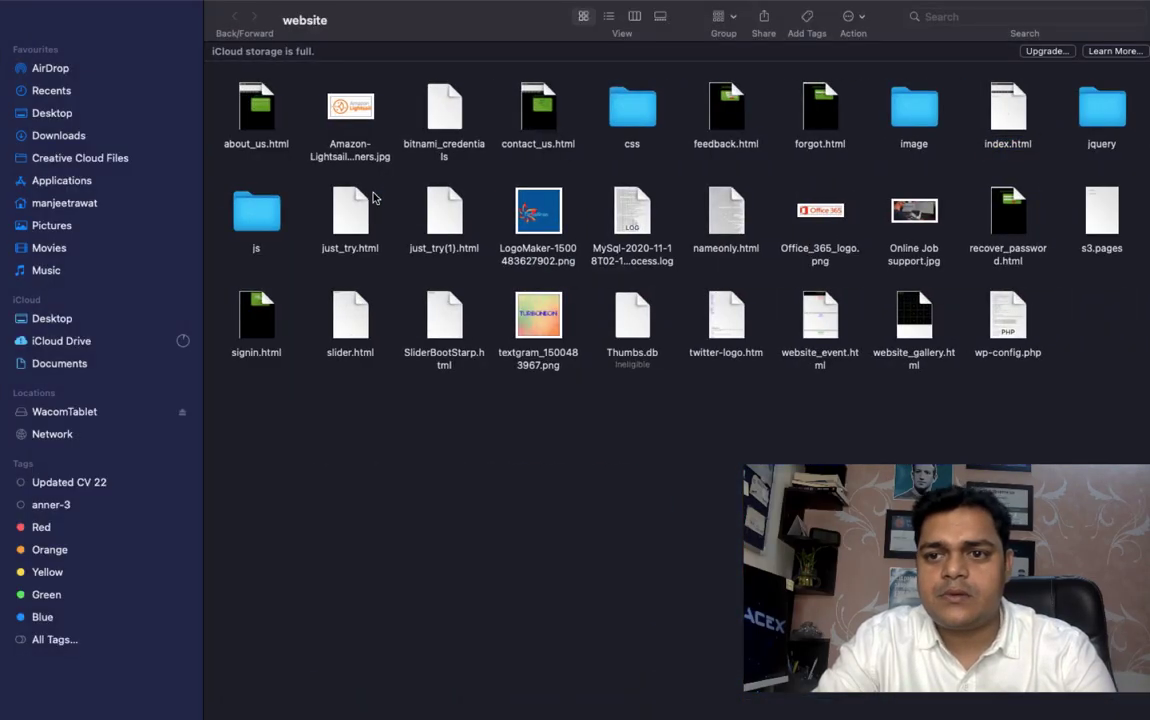
{"action": "left_click", "coordinate": [1008, 126]}
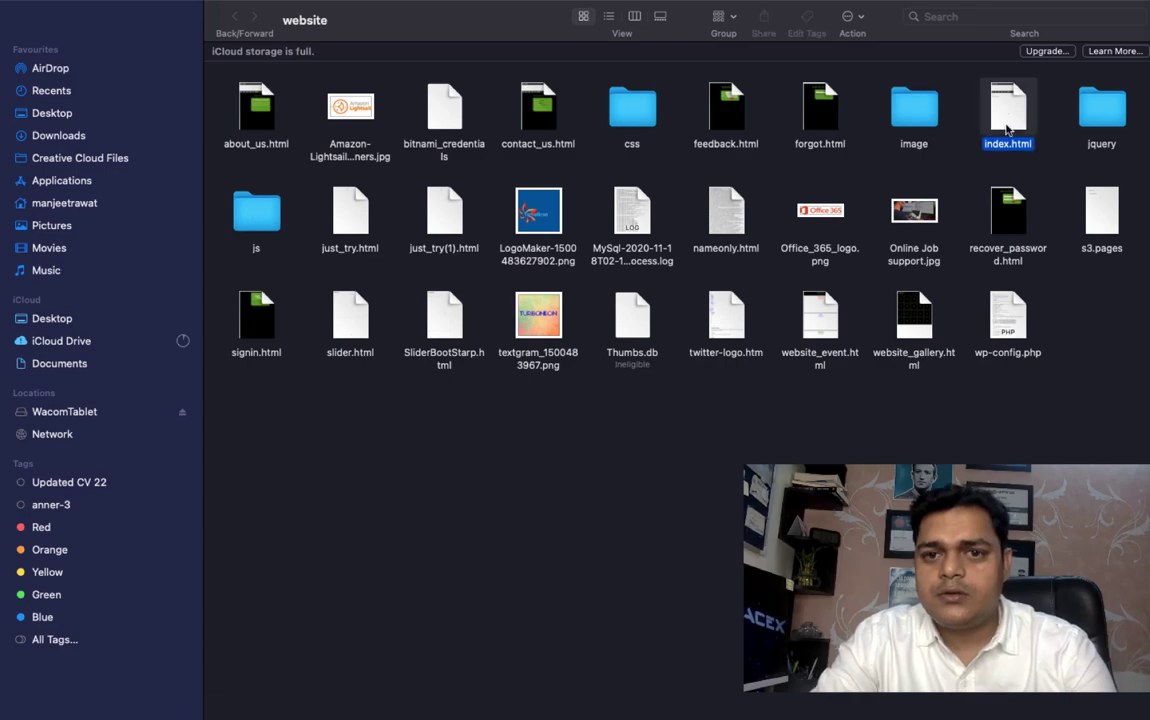
{"action": "right_click", "coordinate": [1006, 127]}
{"action": "left_click", "coordinate": [898, 137]}
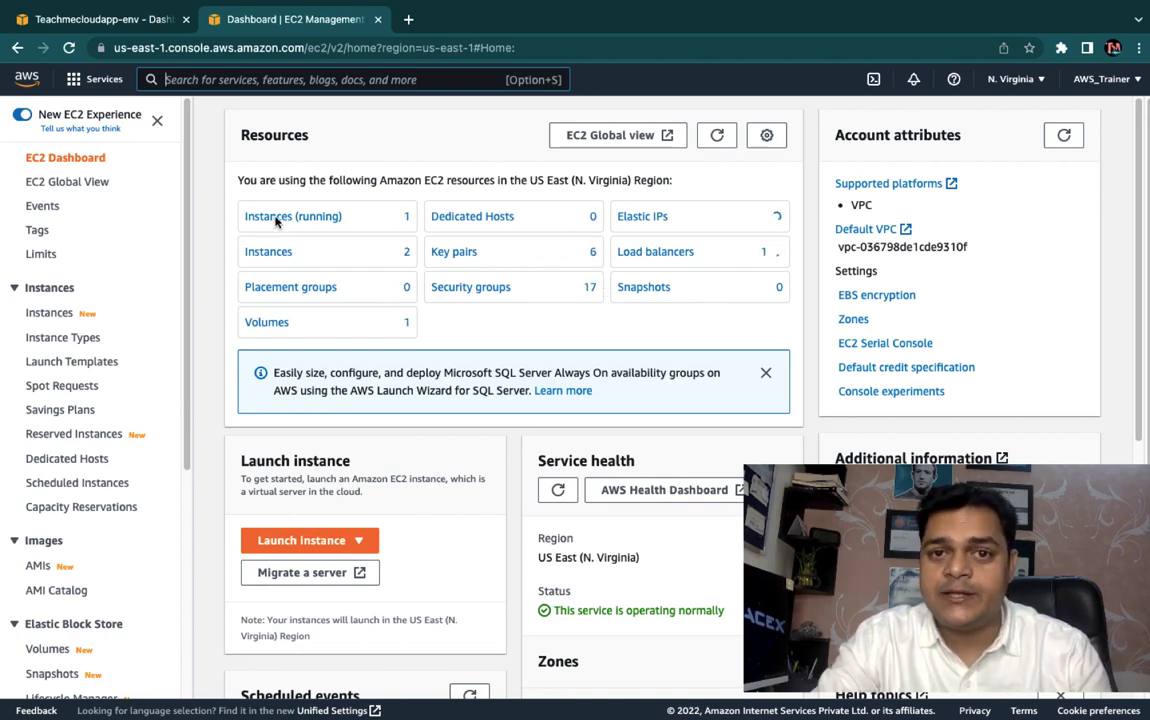
Step: List running instances, select Teachmecloudapp-env and highlight its public IPv4 44.203.15.78
{"action": "left_click", "coordinate": [277, 220]}
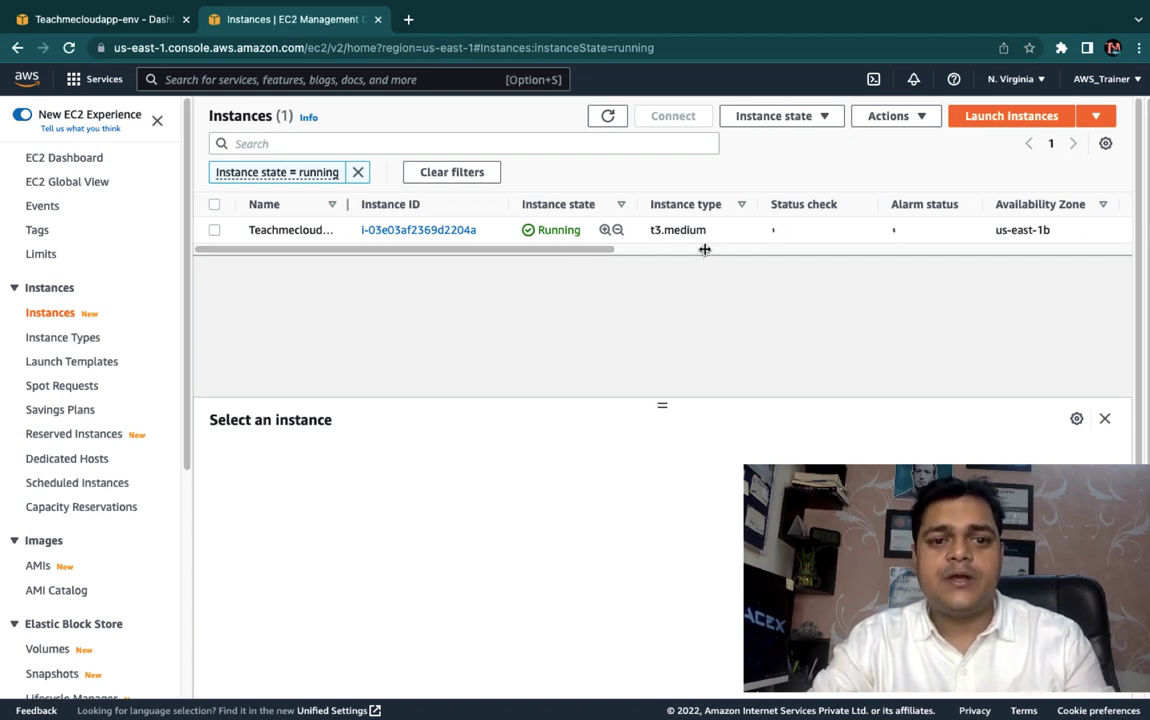
{"action": "double_click", "coordinate": [350, 231]}
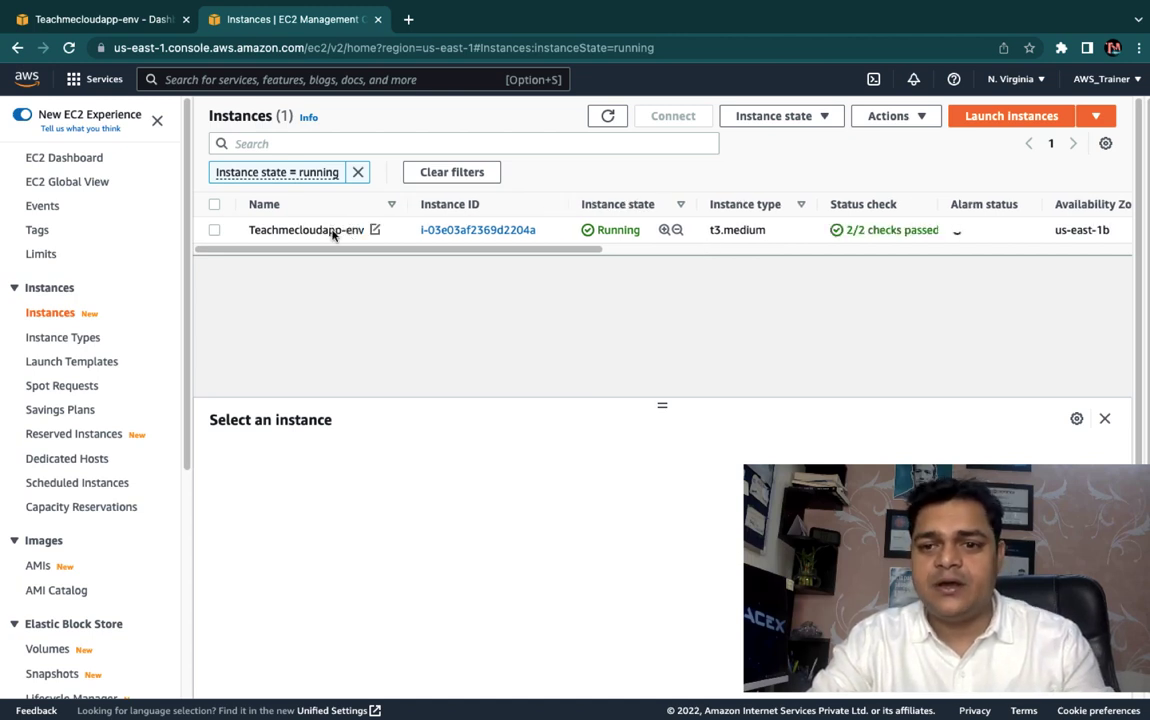
{"action": "left_click", "coordinate": [218, 233]}
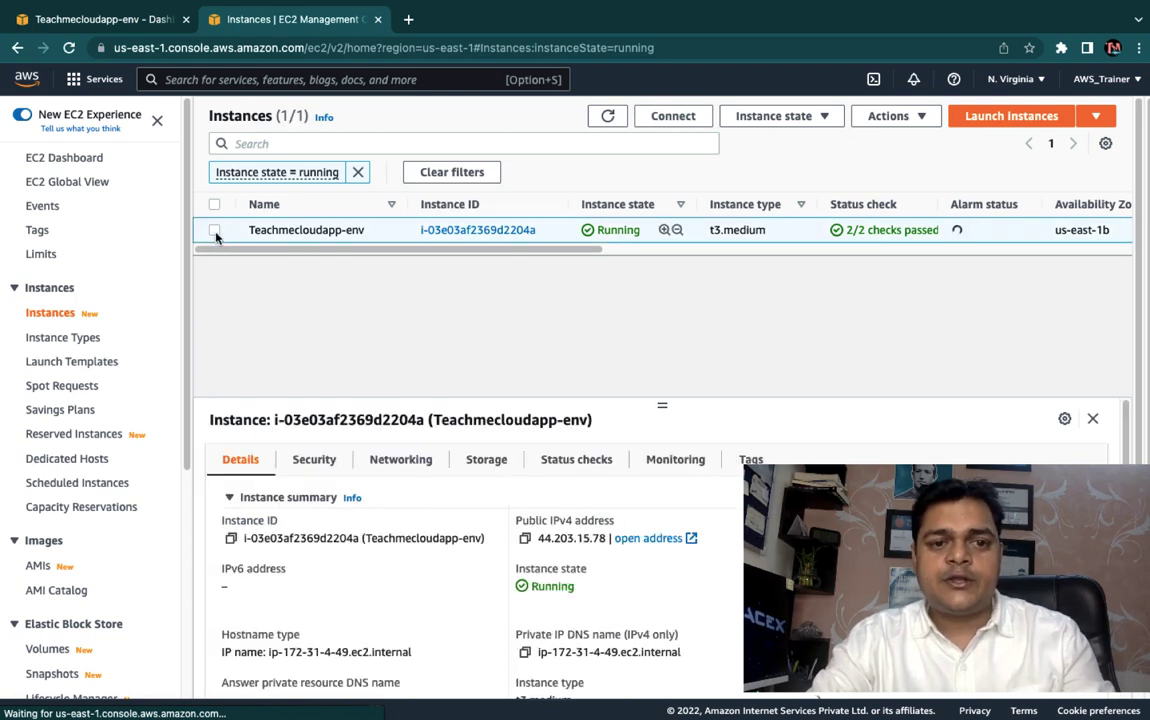
{"action": "left_click", "coordinate": [216, 233]}
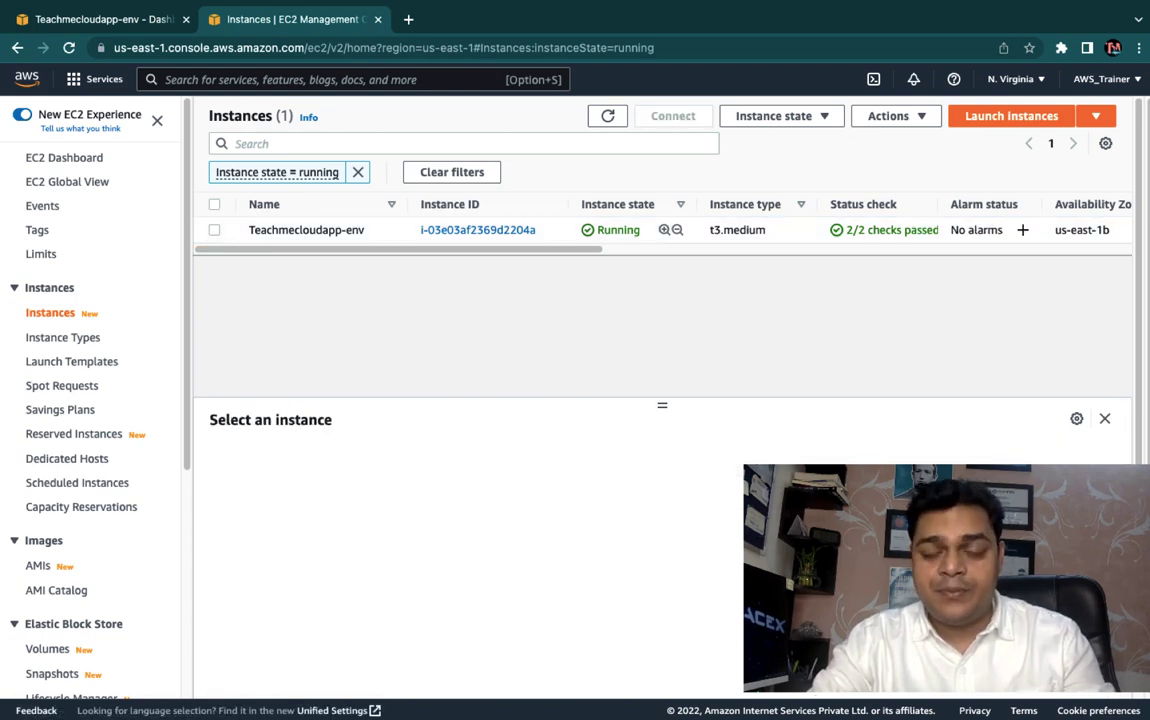
{"action": "left_click", "coordinate": [216, 231]}
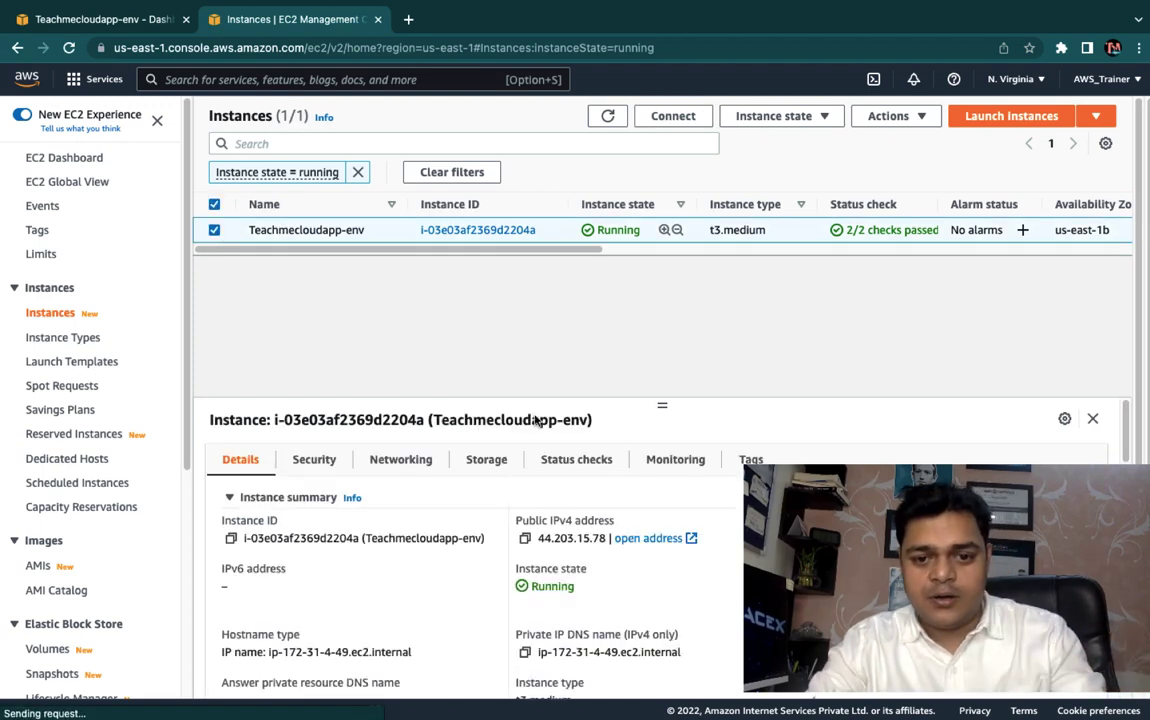
{"action": "left_click_drag", "start_coordinate": [606, 538], "coordinate": [538, 537]}
Step: Copy the public IP address and open a new Chrome tab
{"action": "right_click", "coordinate": [486, 479]}
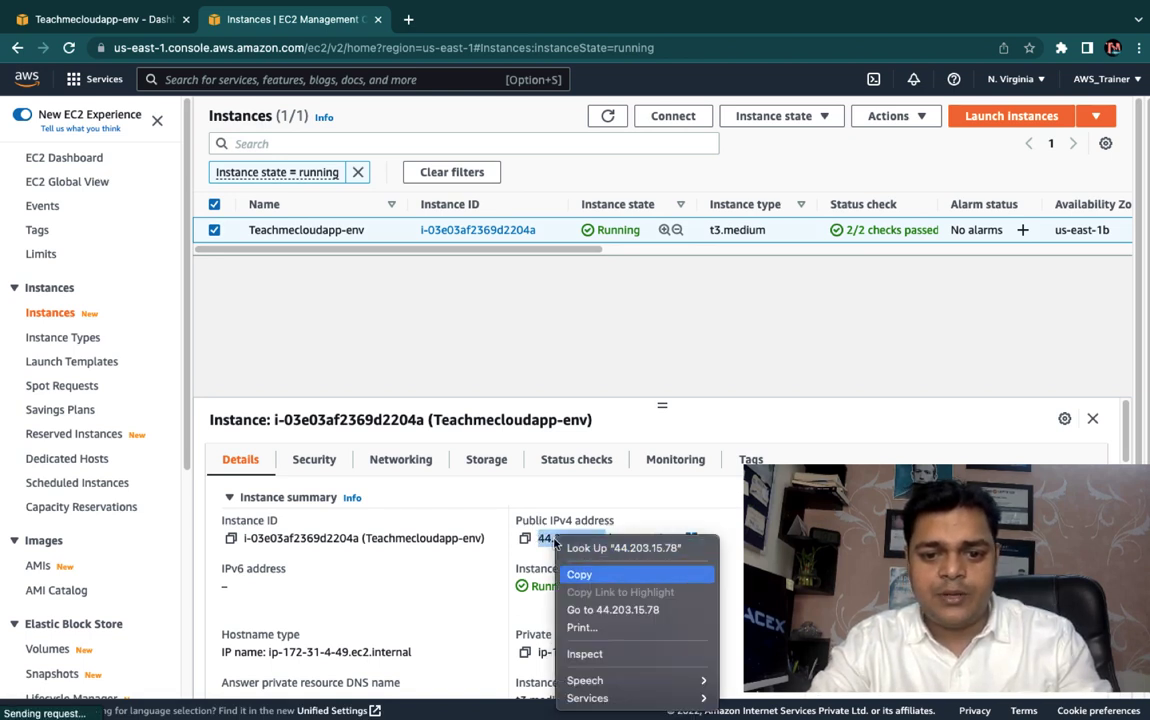
{"action": "left_click", "coordinate": [530, 517]}
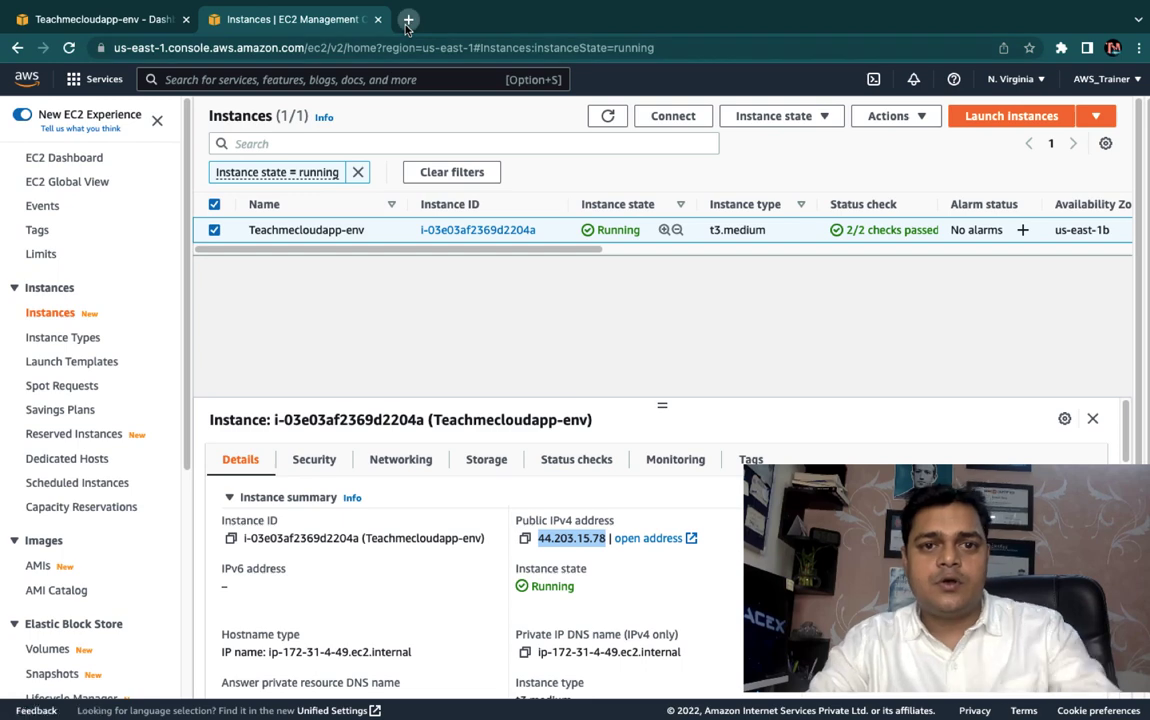
{"action": "left_click", "coordinate": [408, 20]}
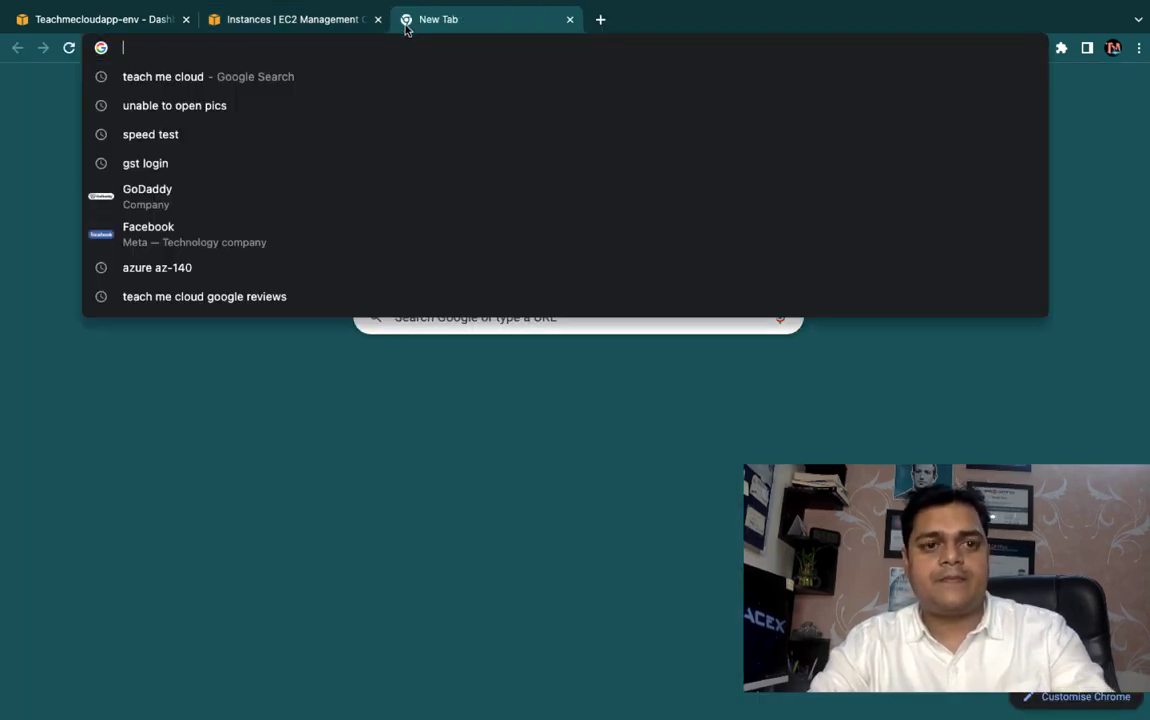
{"action": "right_click", "coordinate": [217, 38]}
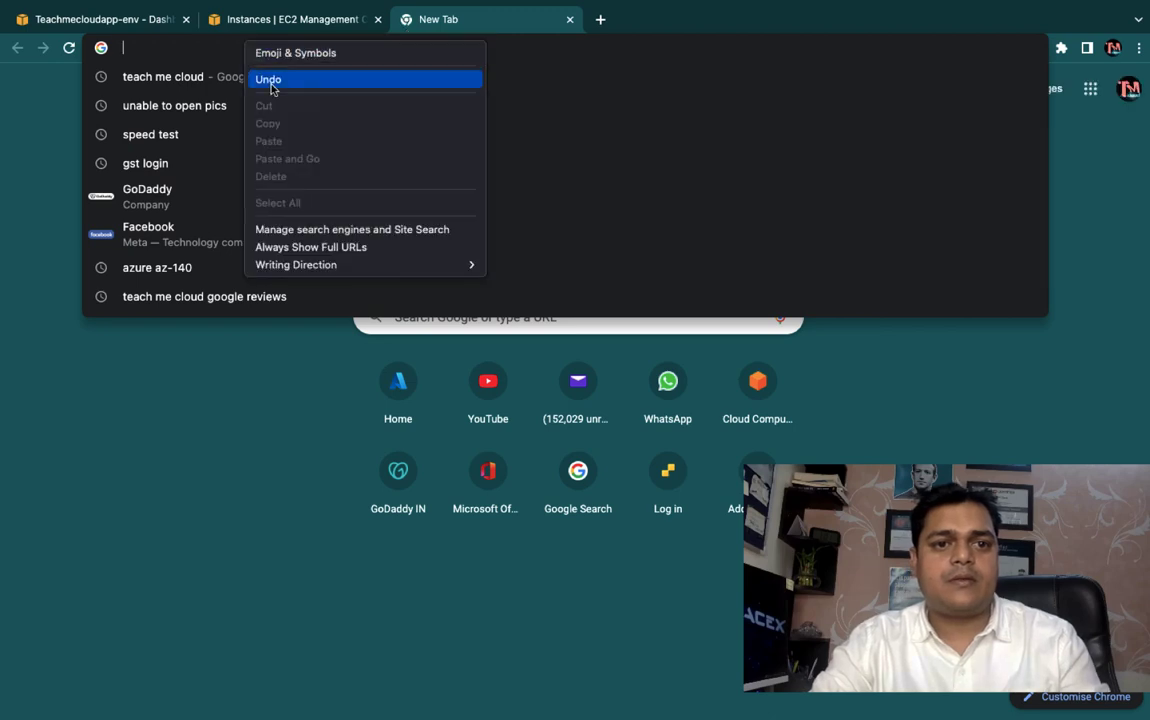
{"action": "left_click", "coordinate": [300, 25]}
{"action": "left_click", "coordinate": [308, 21]}
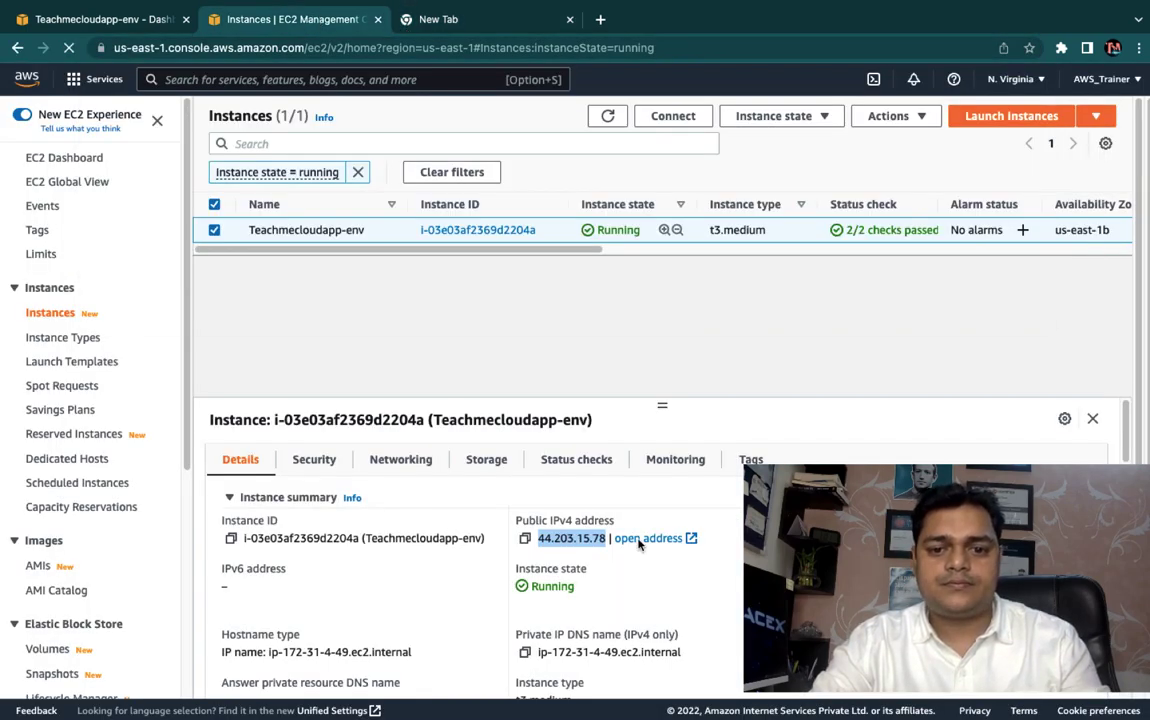
Step: Copy 44.203.15.78 again, paste it into the new tab's address bar and load it
{"action": "right_click", "coordinate": [588, 540]}
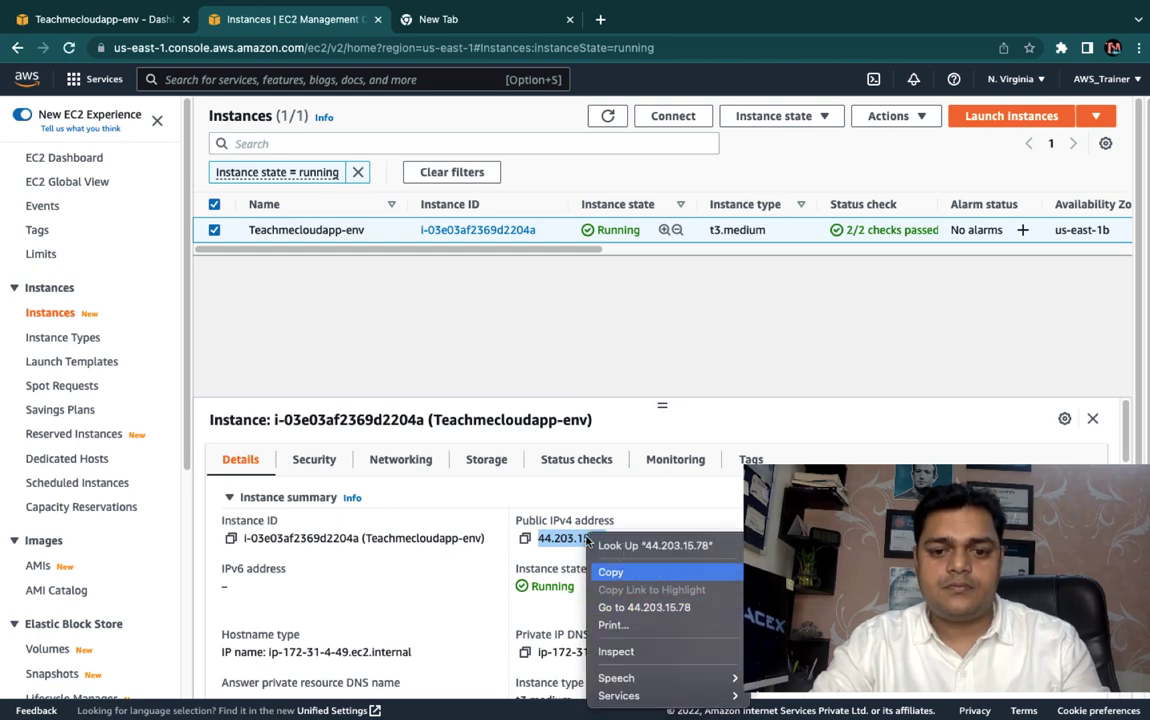
{"action": "left_click", "coordinate": [610, 572]}
{"action": "left_click", "coordinate": [458, 28]}
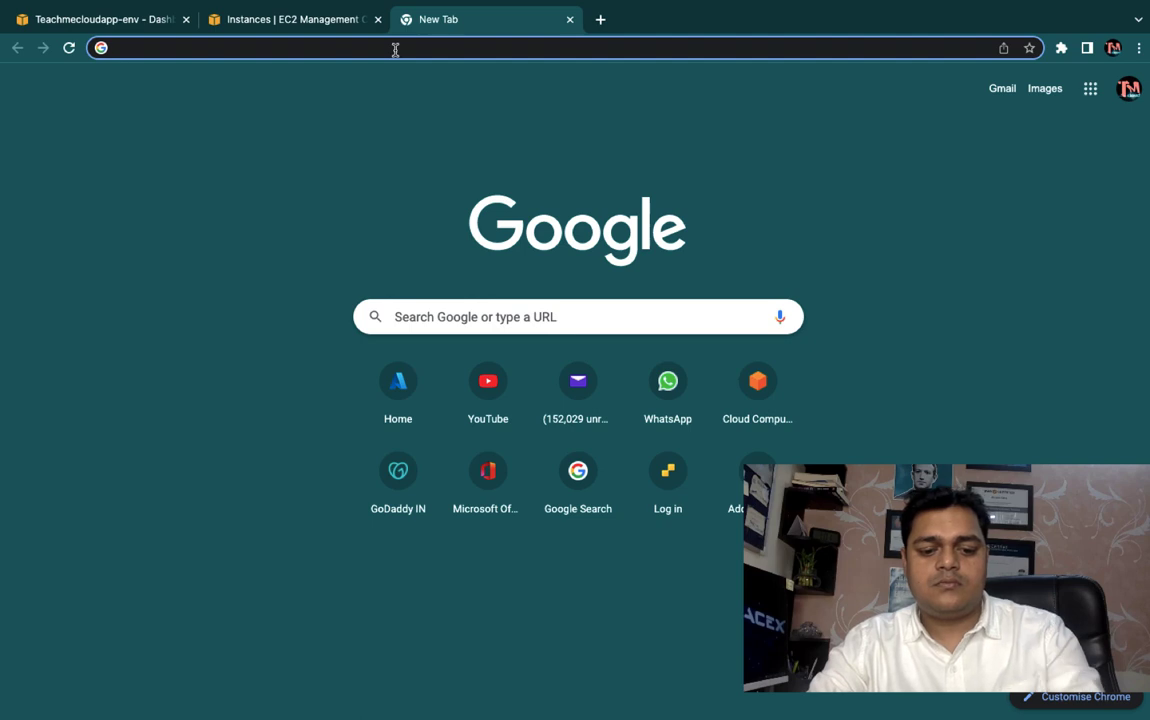
{"action": "key", "text": "super+v"}
{"action": "key", "text": "Return"}
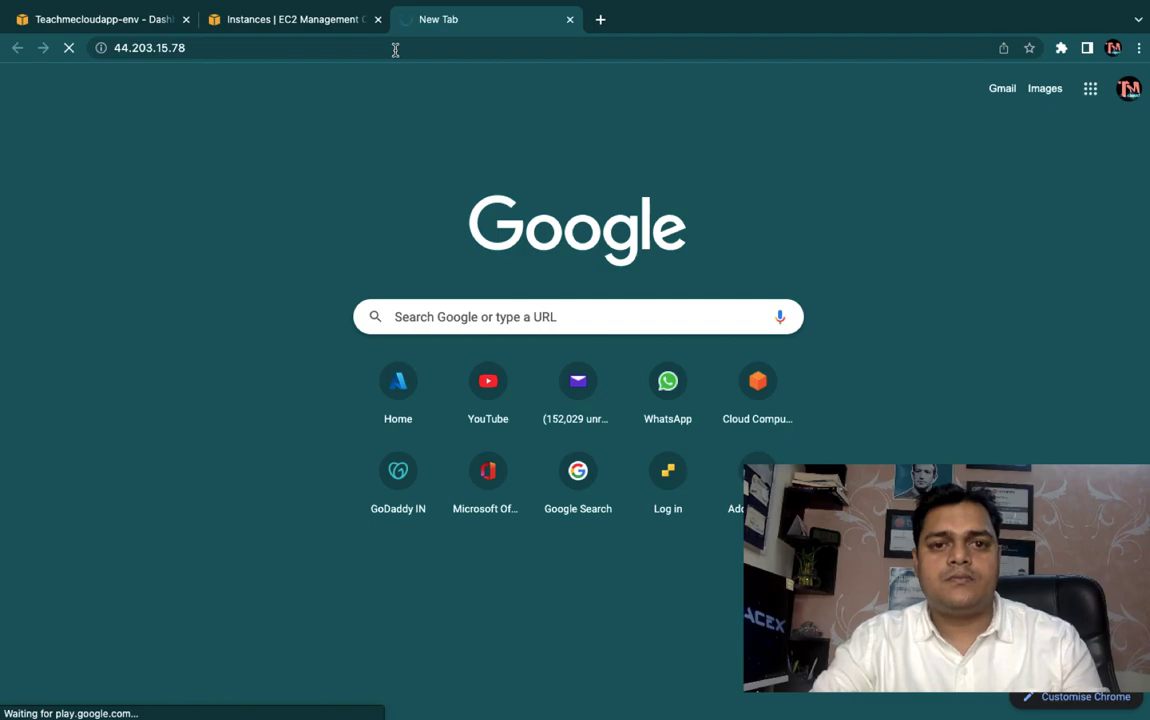
{"action": "key", "text": "ctrl+Left"}
{"action": "key", "text": "ctrl+Left"}
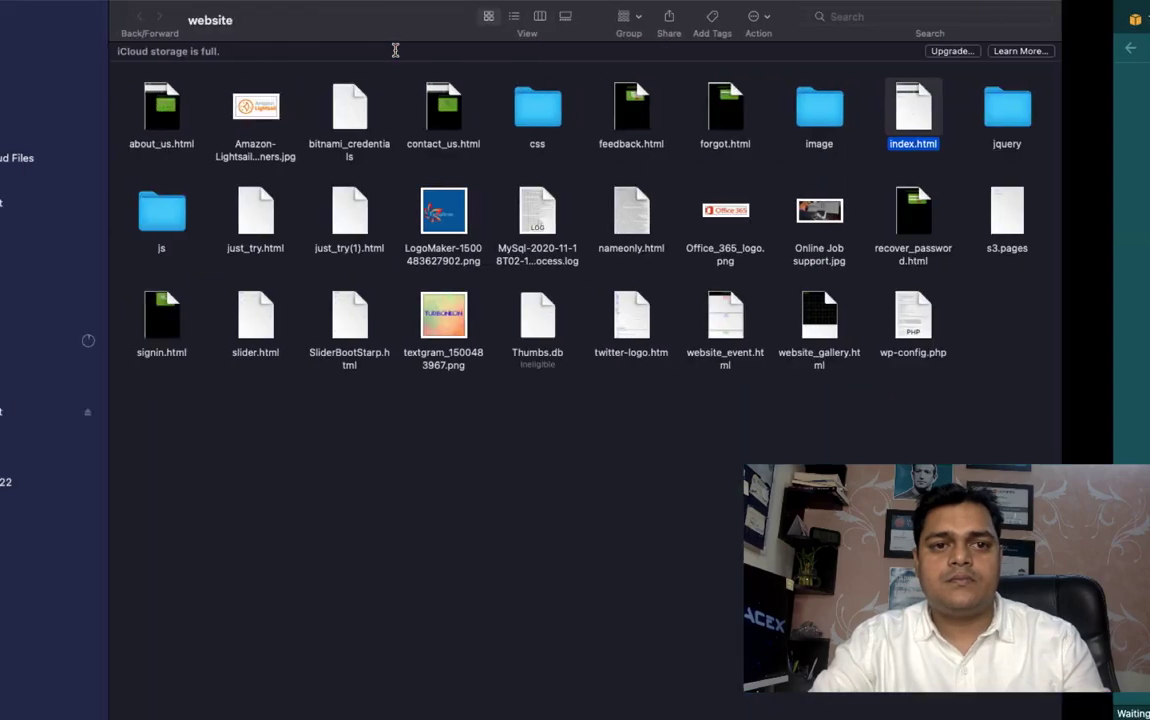
Step: Close the full-screen website folder window in Finder and swipe back to Chrome
{"action": "key", "text": "ctrl+Right"}
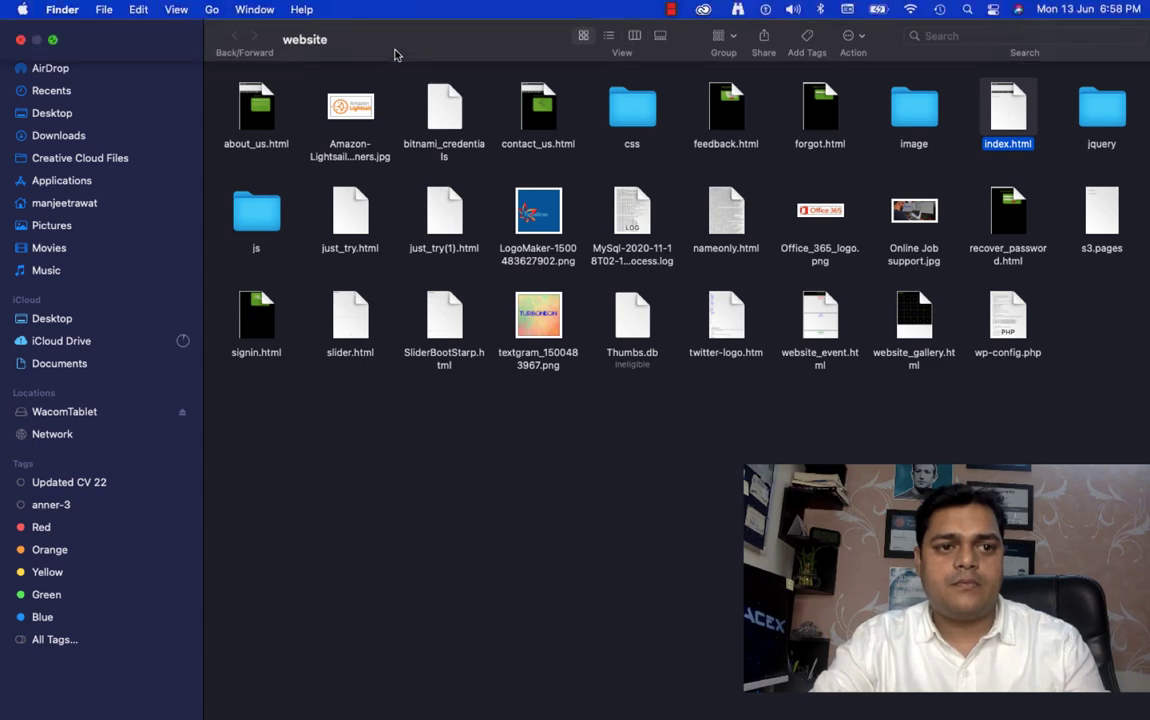
{"action": "left_click", "coordinate": [20, 40]}
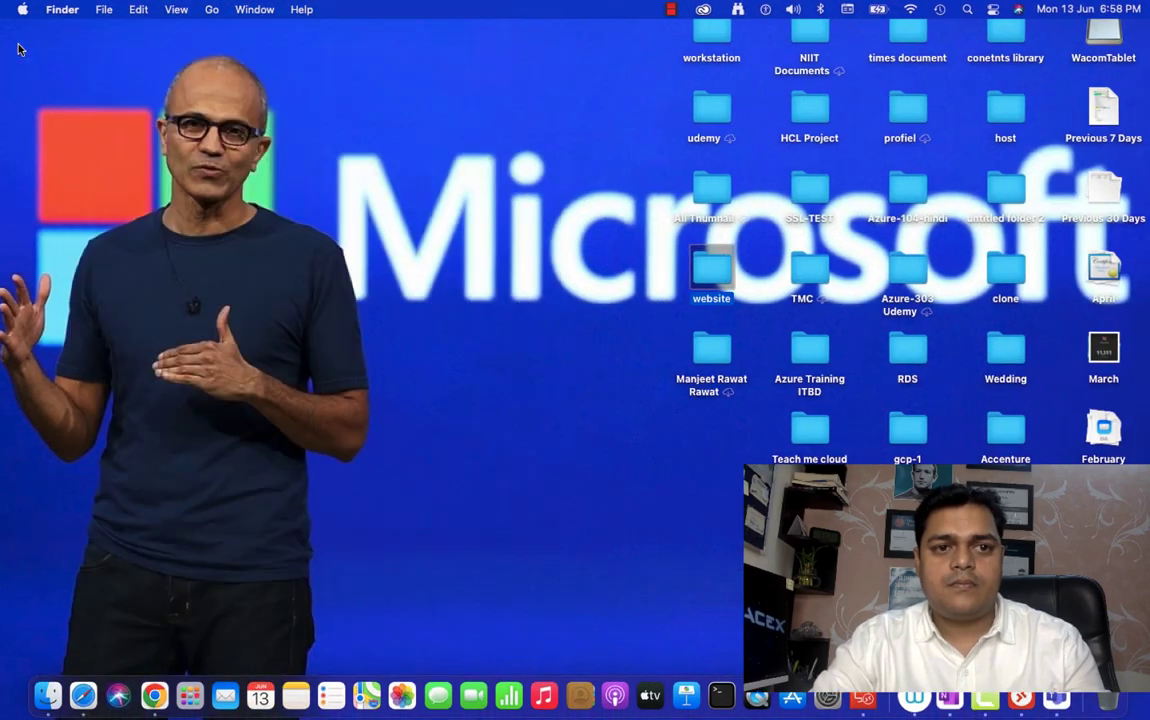
{"action": "key", "text": "ctrl+Right"}
{"action": "key", "text": "ctrl+Right"}
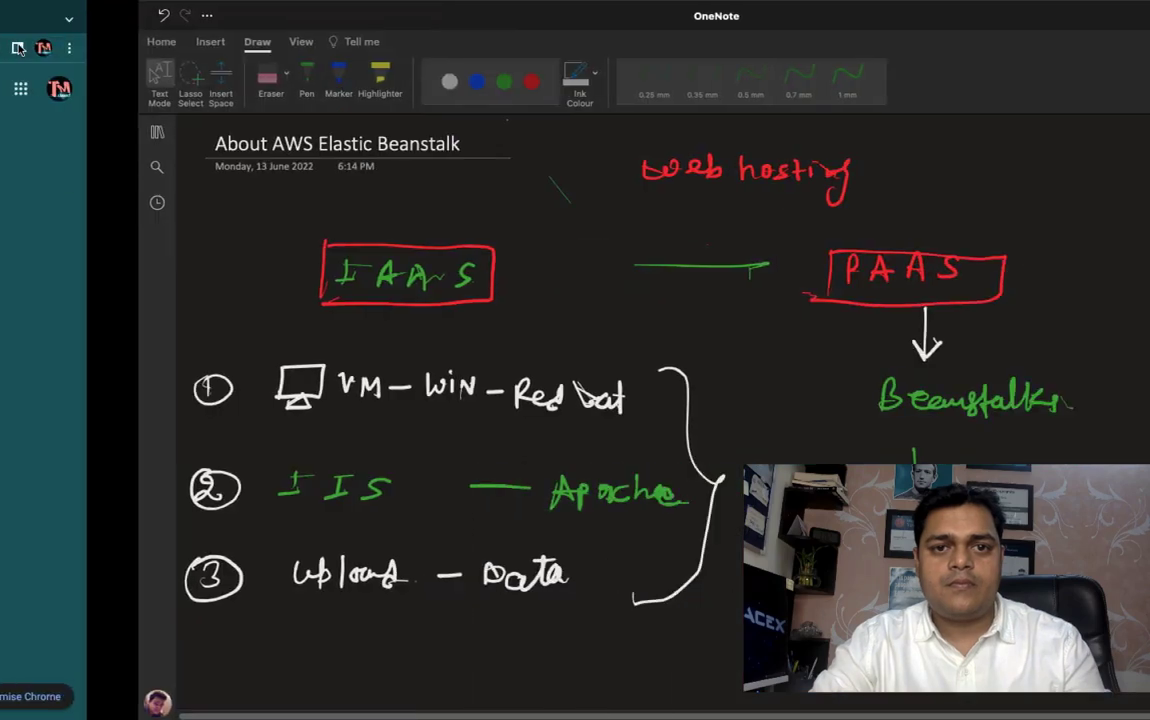
{"action": "key", "text": "ctrl+Left"}
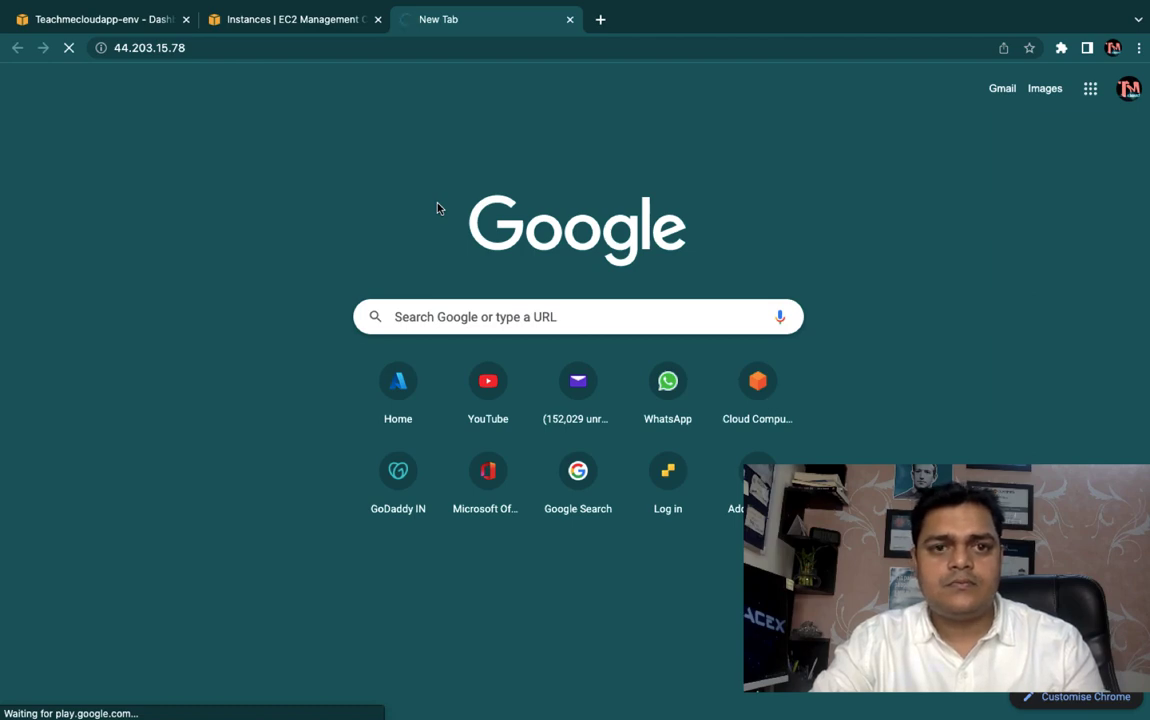
Step: Refresh the EC2 running instances list
{"action": "left_click", "coordinate": [309, 19]}
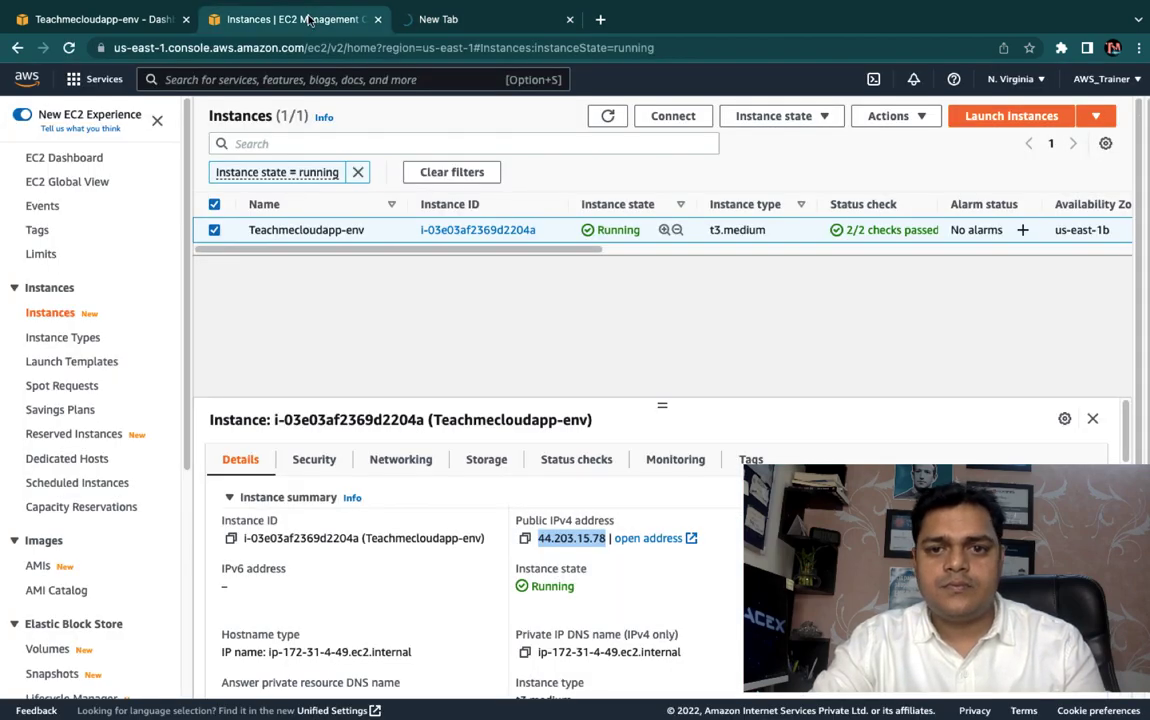
{"action": "left_click", "coordinate": [608, 120]}
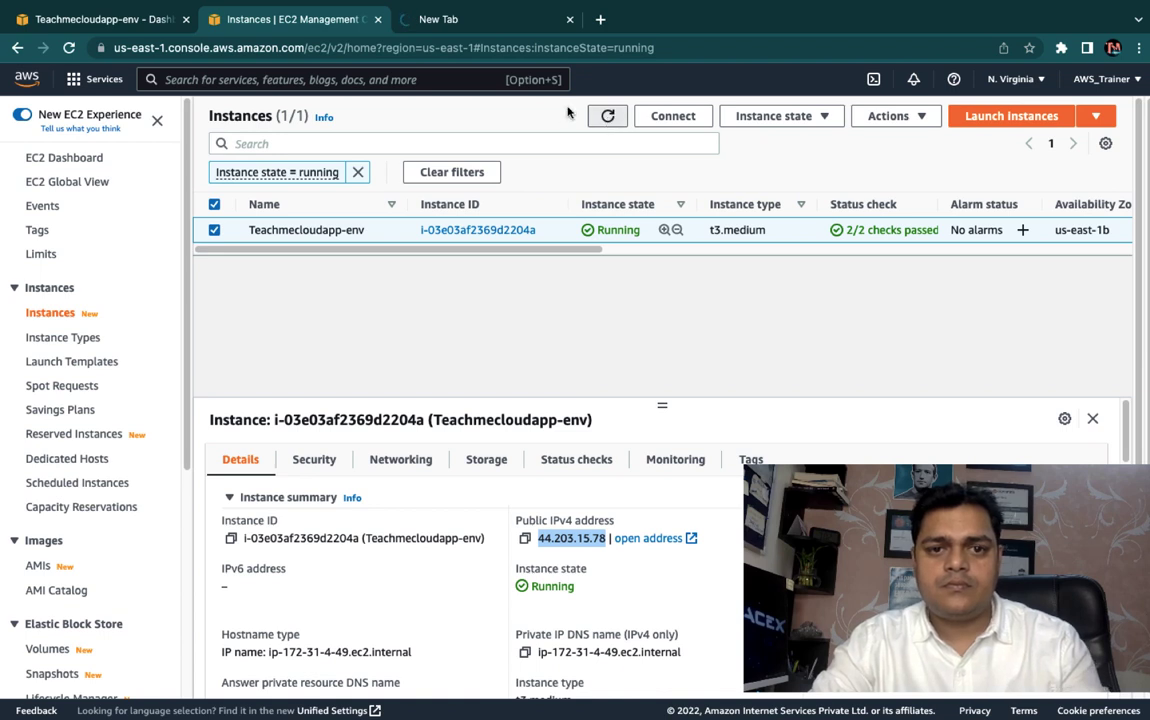
{"action": "right_click", "coordinate": [648, 547]}
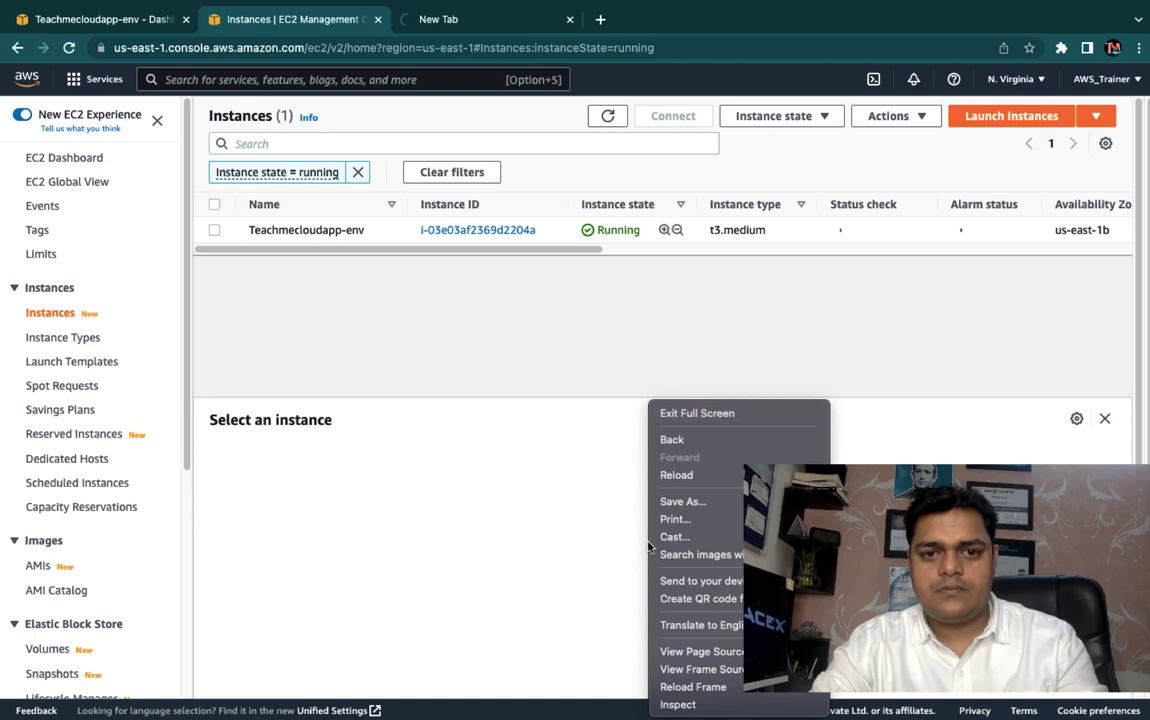
{"action": "left_click", "coordinate": [426, 306]}
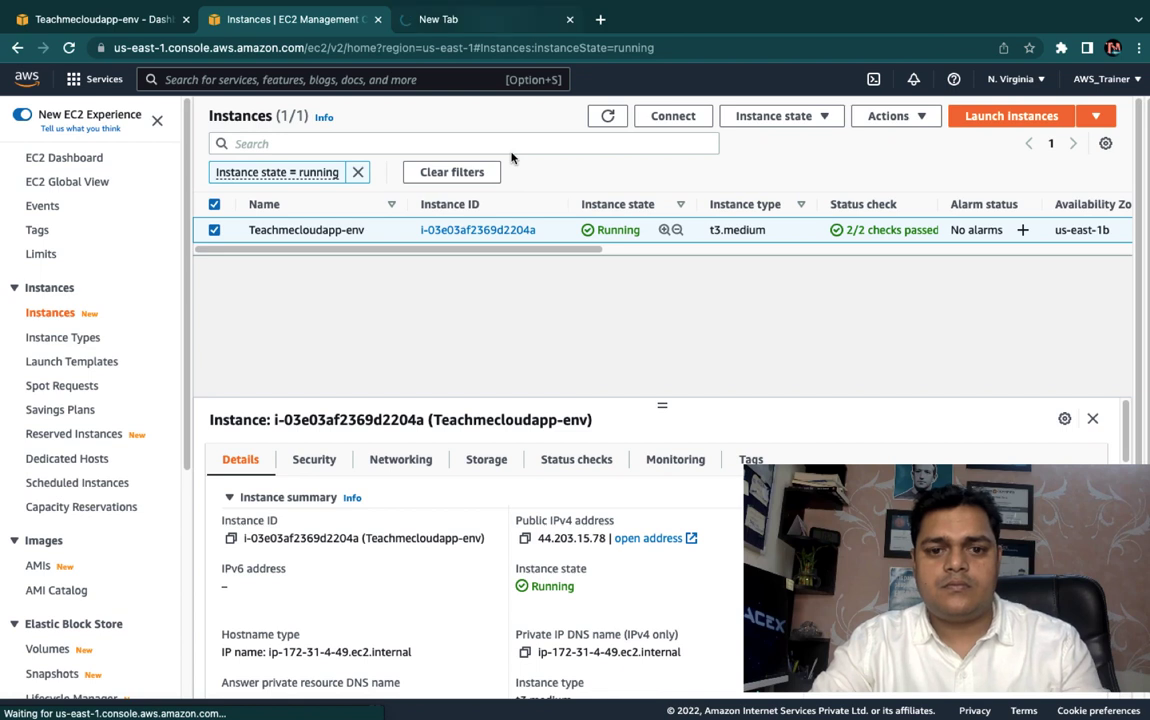
Step: Open 44.203.15.78 in a new tab from the IP's context menu, then return to the EC2 page
{"action": "right_click", "coordinate": [540, 538]}
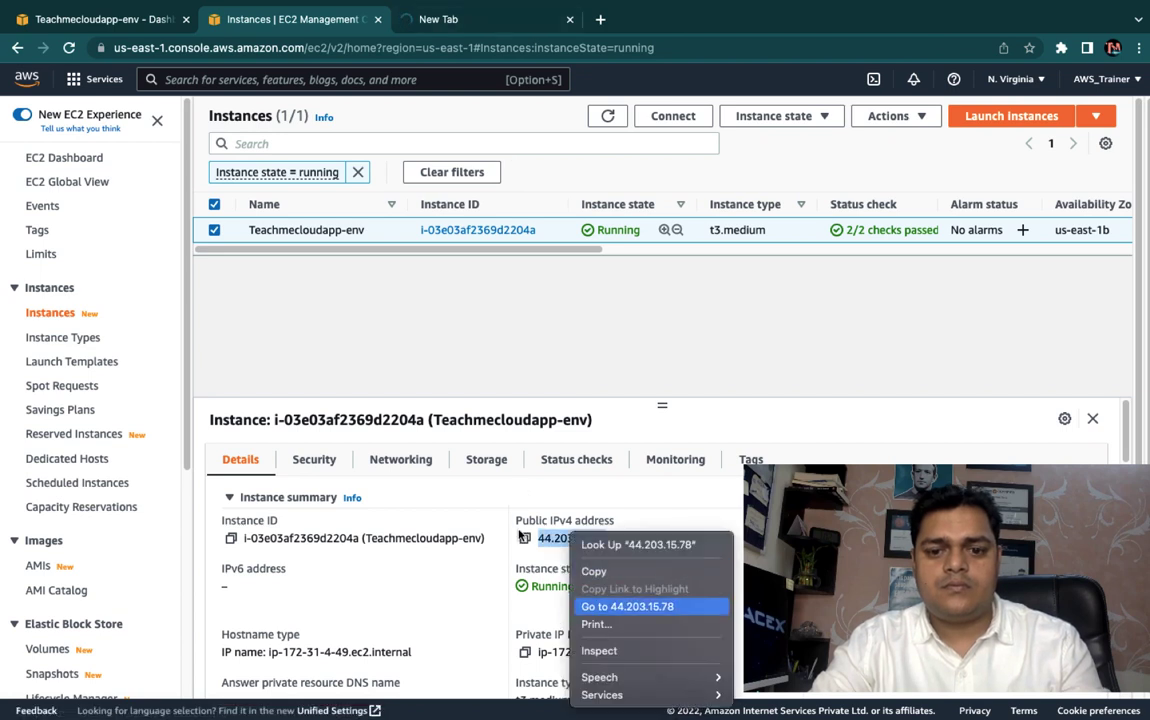
{"action": "left_click", "coordinate": [614, 608]}
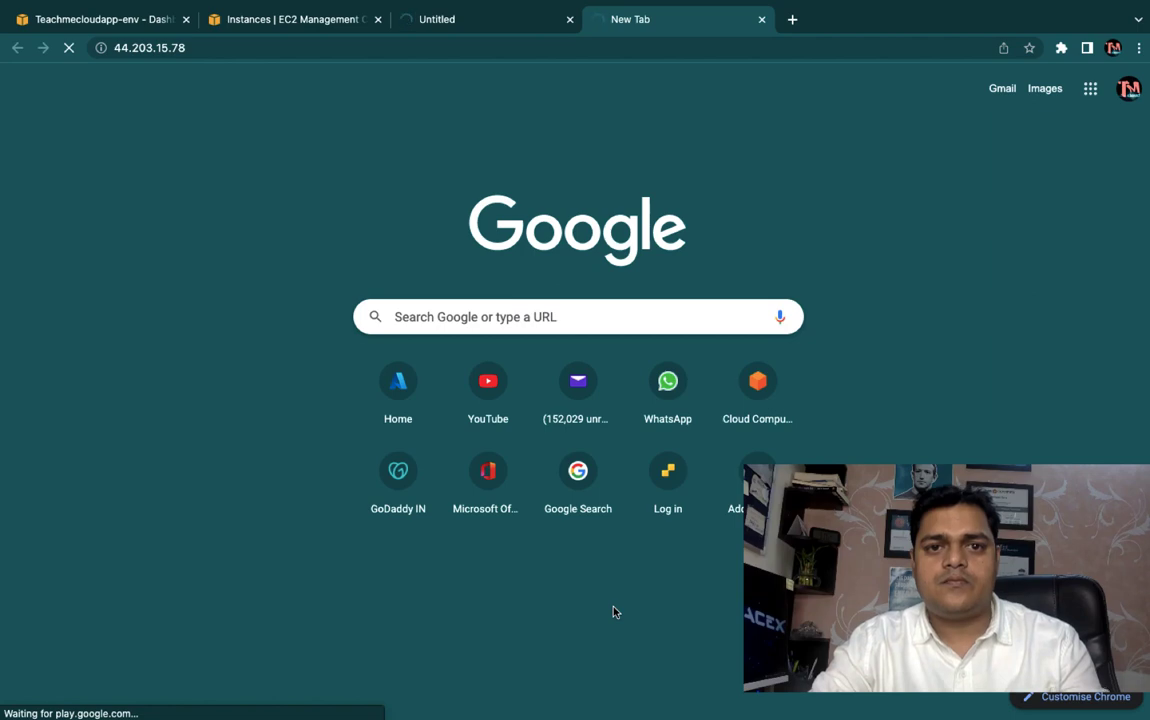
{"action": "left_click", "coordinate": [457, 21]}
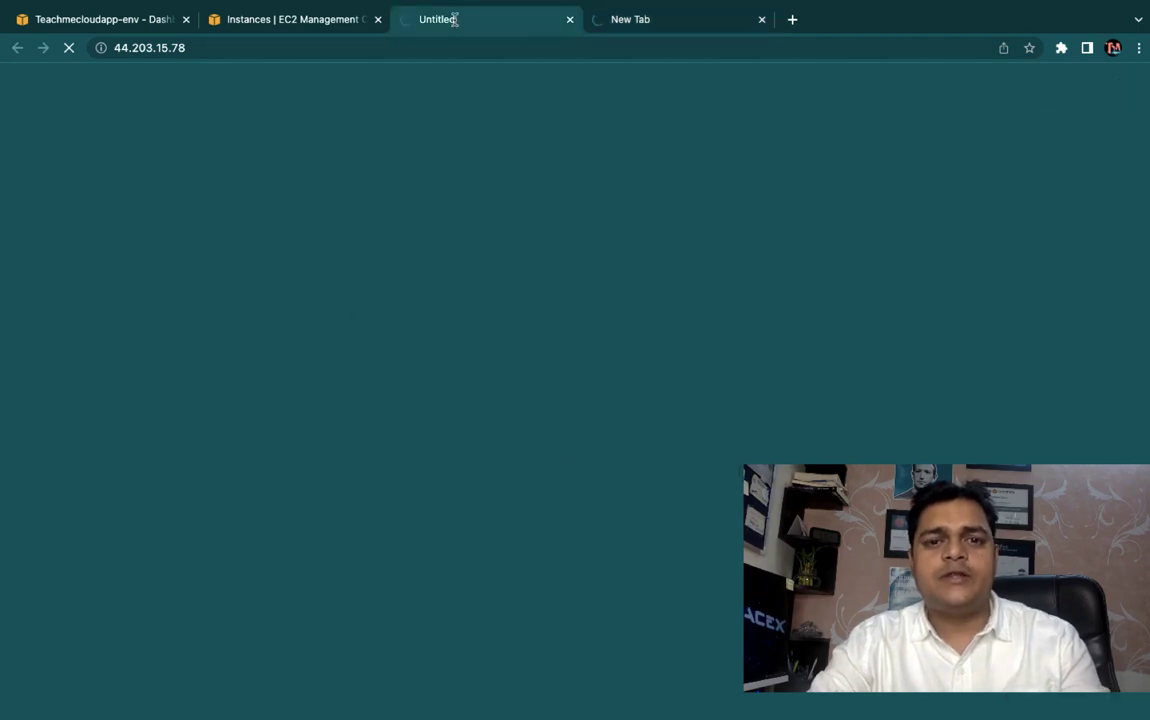
{"action": "key", "text": "ctrl+Left"}
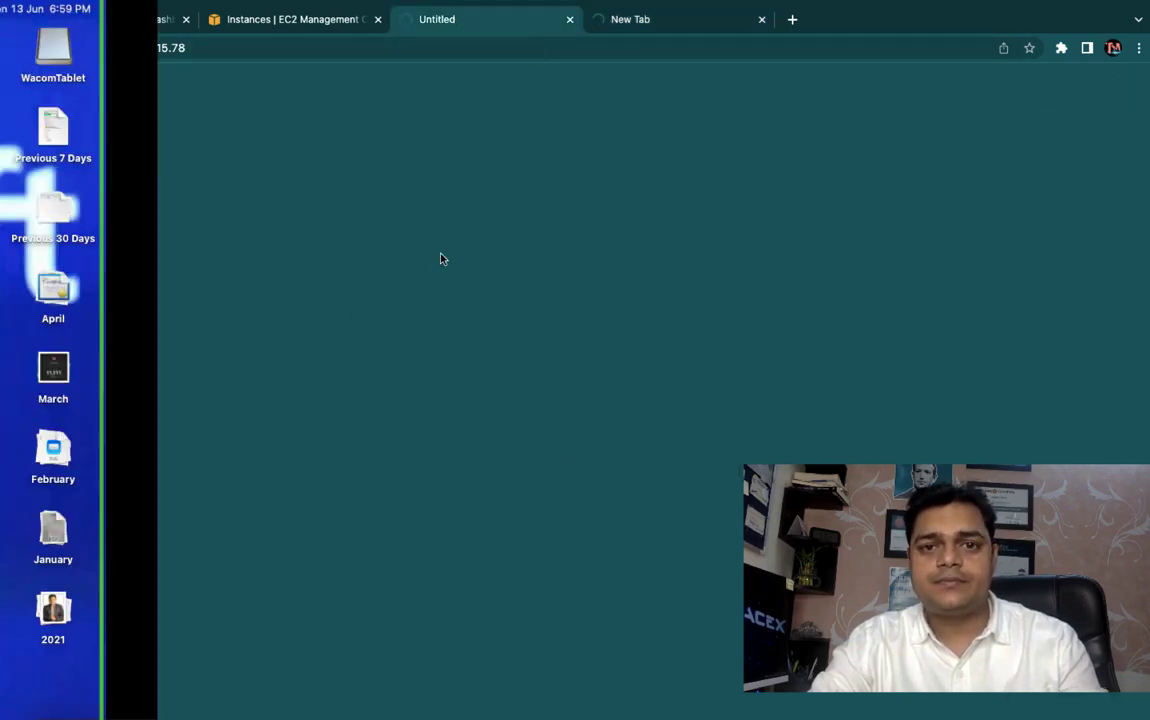
{"action": "right_click", "coordinate": [987, 697]}
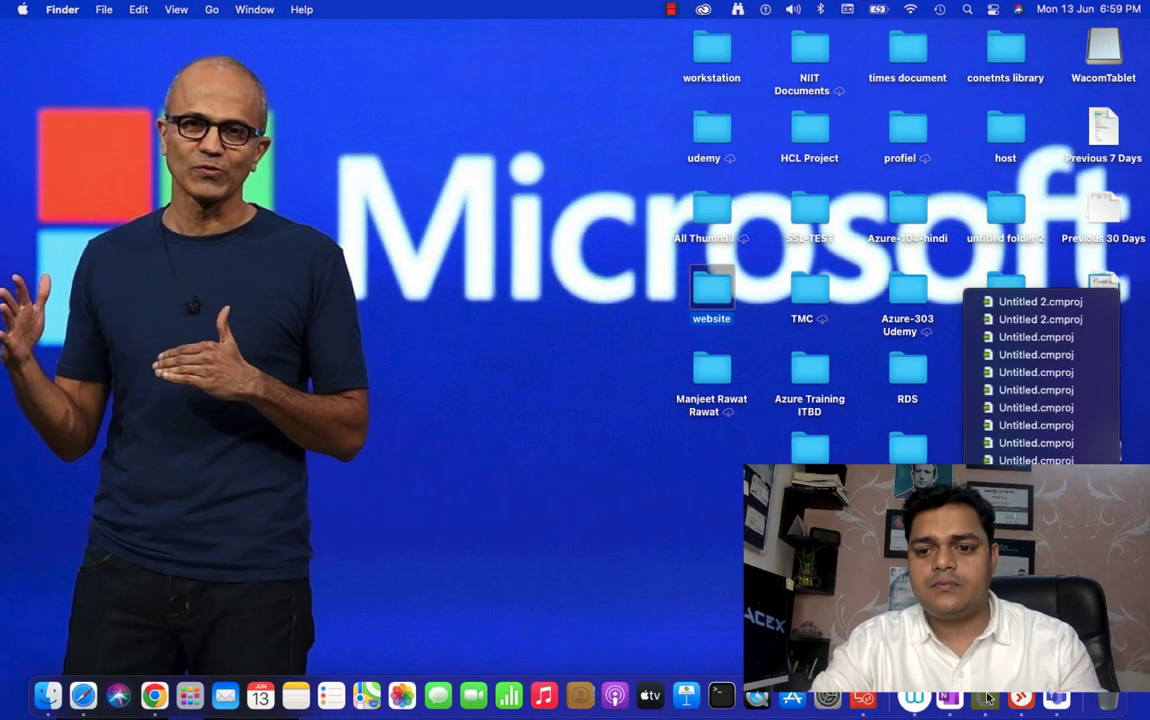
{"action": "key", "text": "ctrl+Right"}
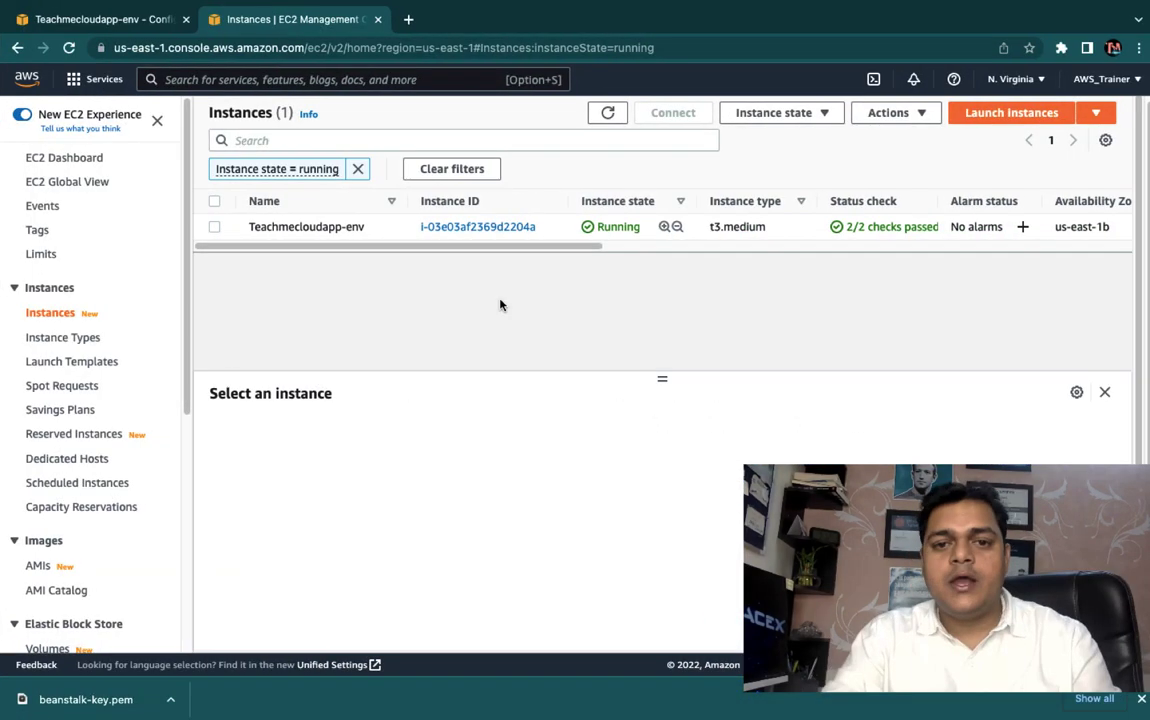
Step: Select the Teachmecloudapp-env instance row in the EC2 instances list
{"action": "left_click", "coordinate": [295, 229]}
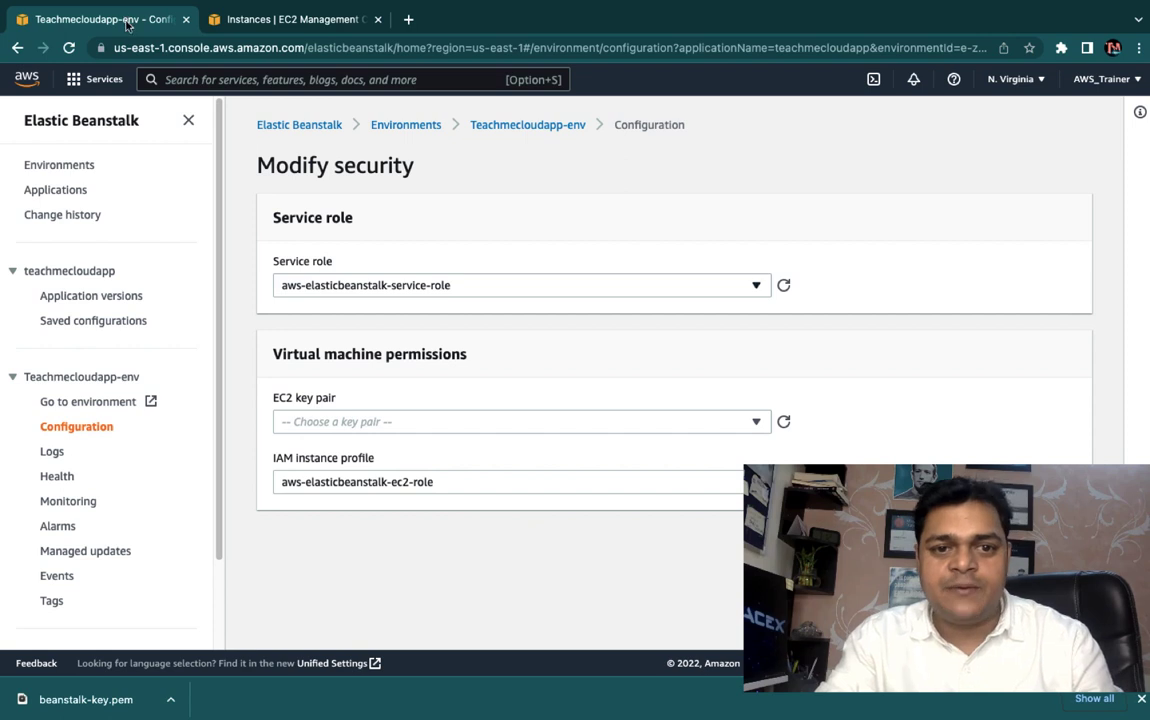
Step: Return to the Teachmecloudapp-env dashboard through the All environments list
{"action": "left_click", "coordinate": [403, 124]}
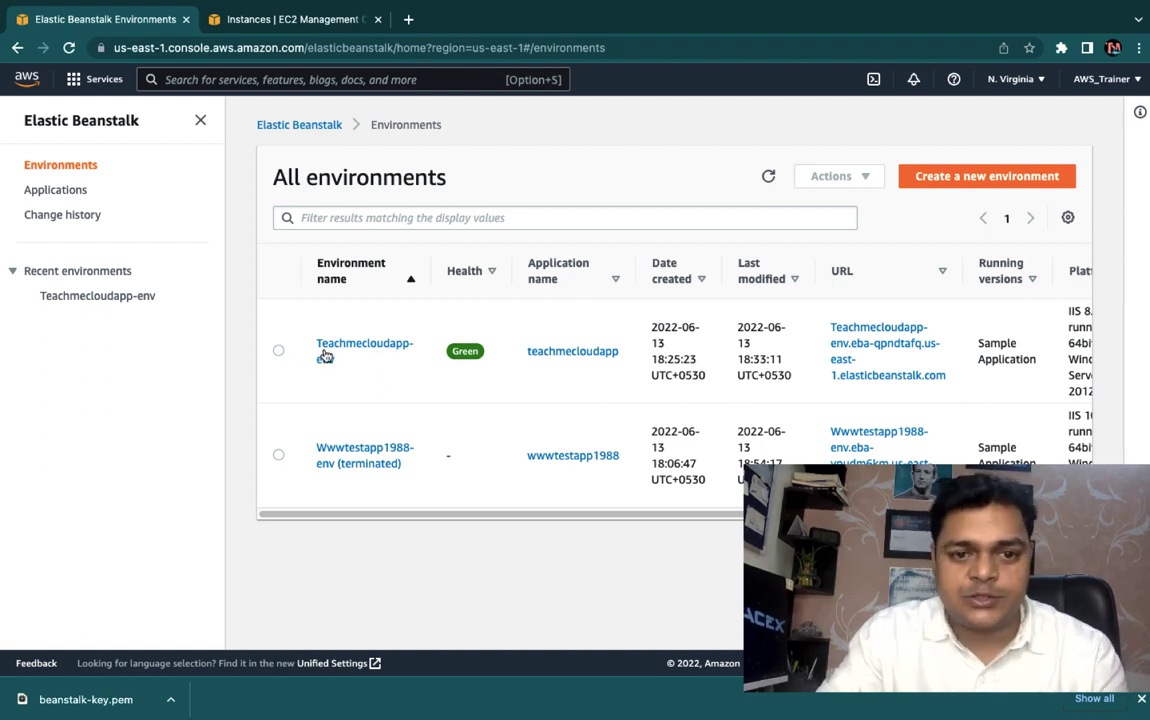
{"action": "left_click", "coordinate": [372, 343]}
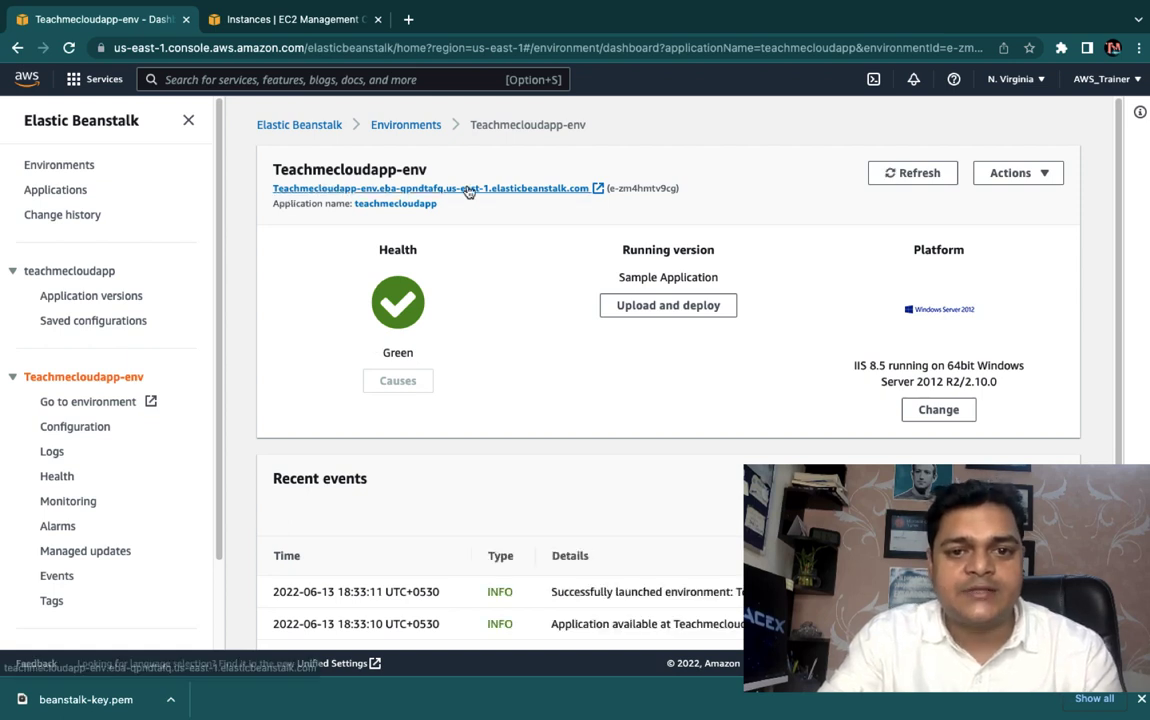
Step: Open the Teachmecloudapp-env URL in a new tab to see the ASP.NET Congratulations page, then move to the desktop
{"action": "left_click", "coordinate": [541, 189]}
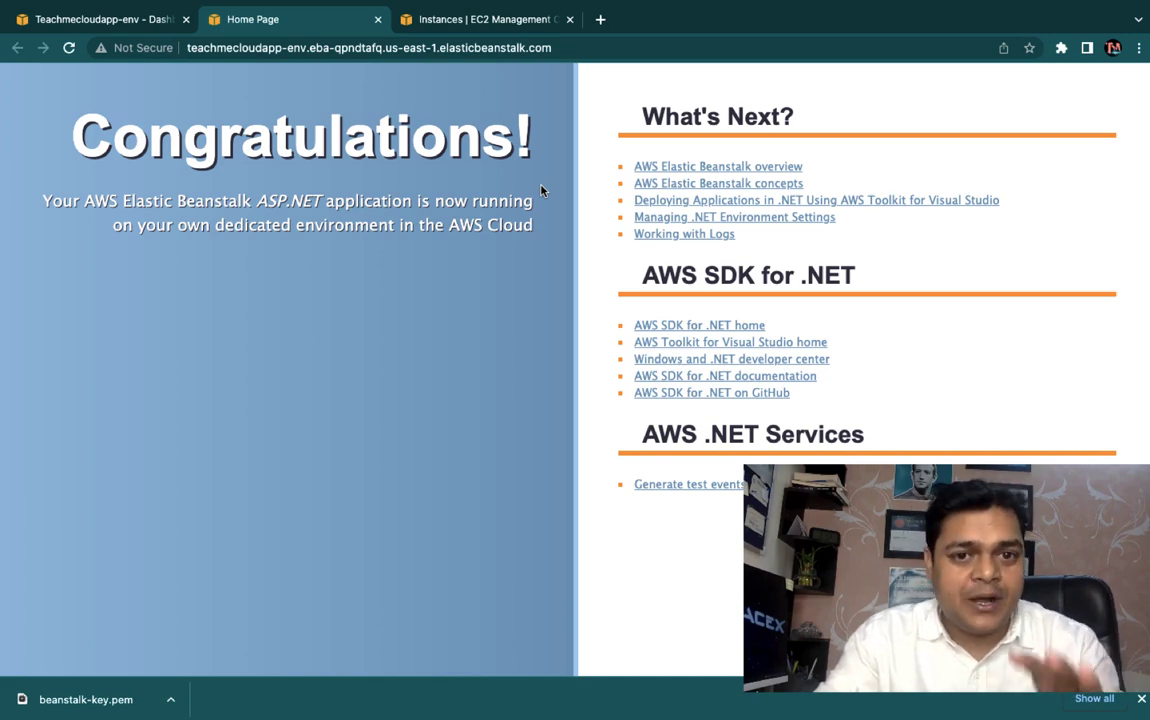
{"action": "key", "text": "ctrl+Left"}
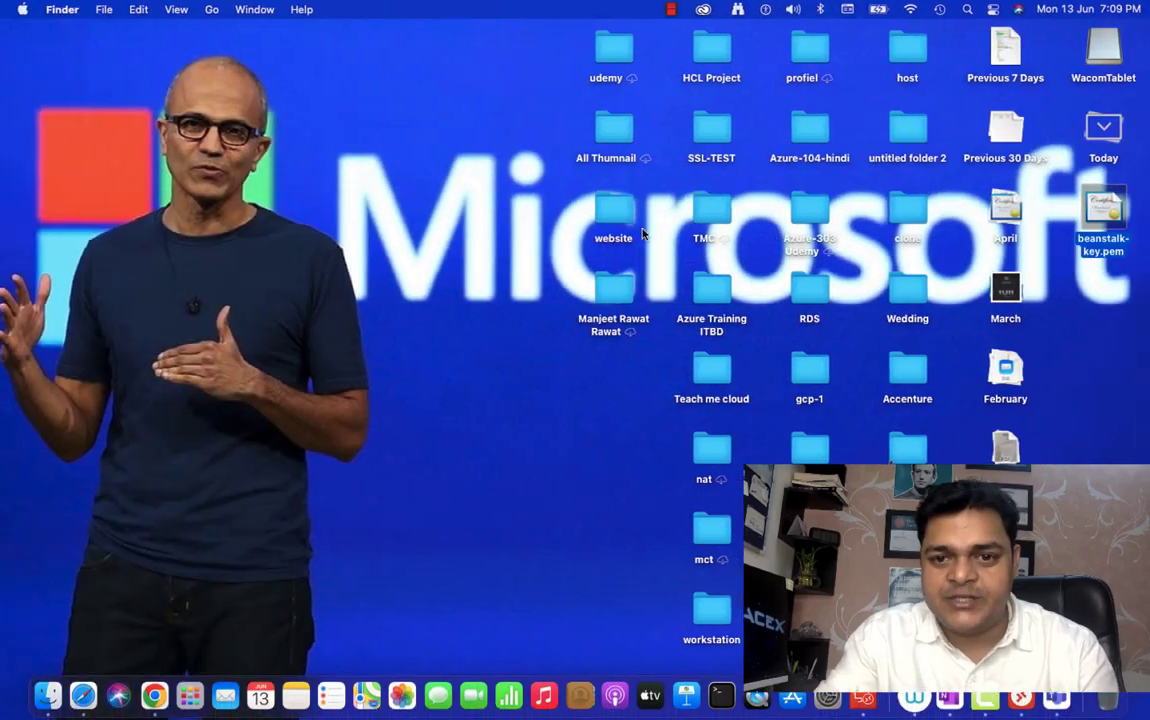
Step: Open the website folder in Finder and make its window full screen
{"action": "right_click", "coordinate": [632, 226]}
{"action": "key", "text": "Escape"}
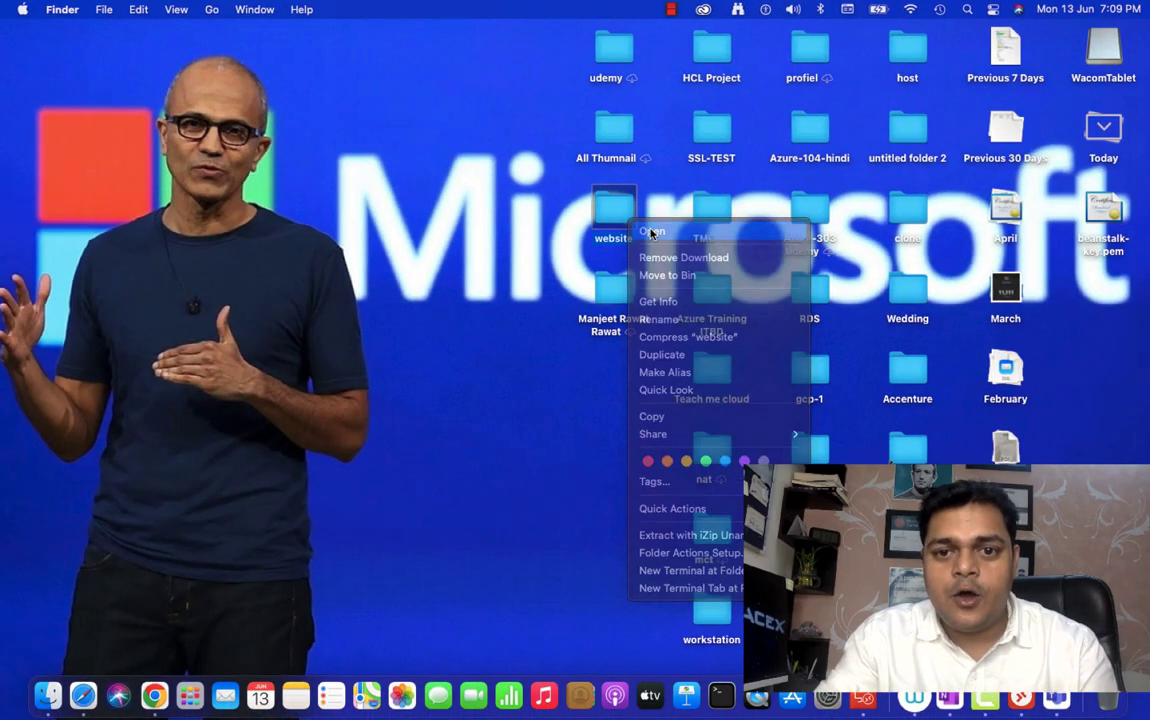
{"action": "double_click", "coordinate": [593, 213]}
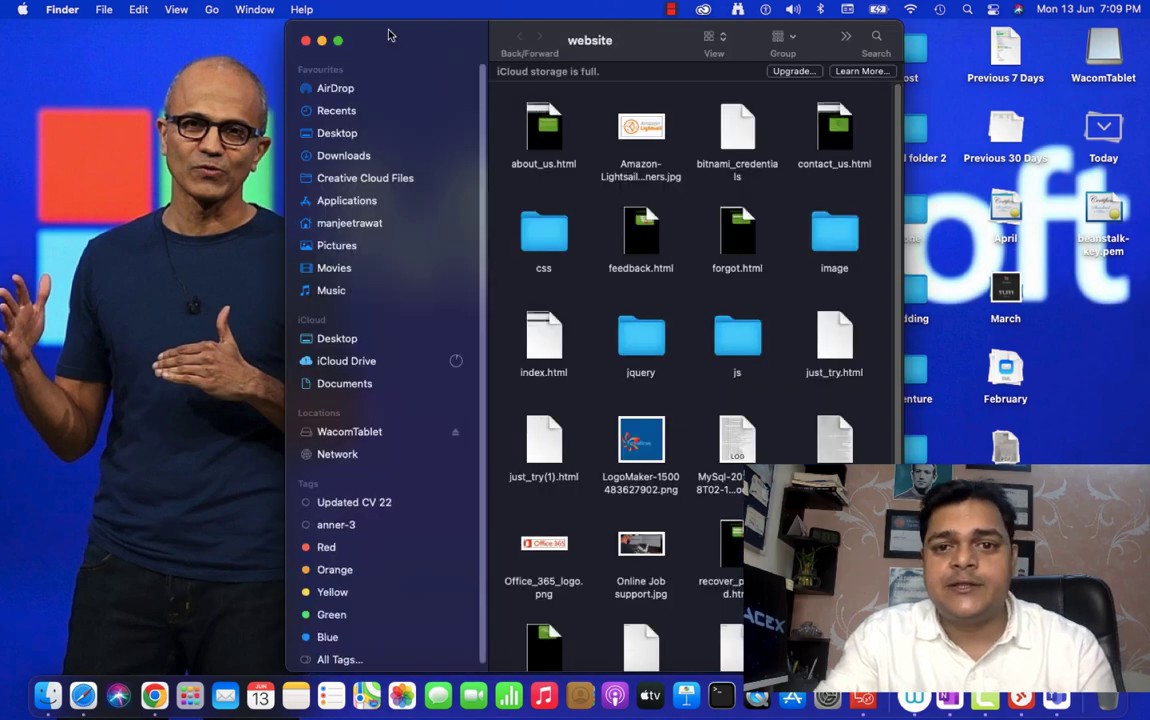
{"action": "left_click", "coordinate": [338, 41]}
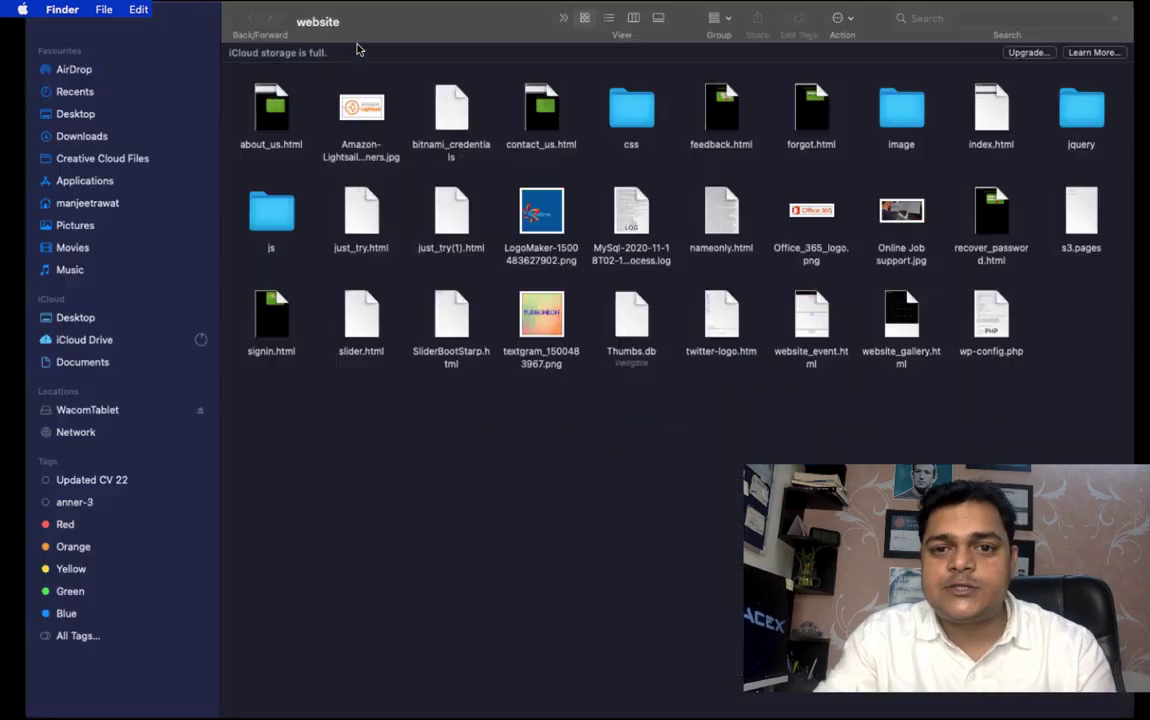
Step: Open index.html from the website folder
{"action": "left_click", "coordinate": [1003, 115]}
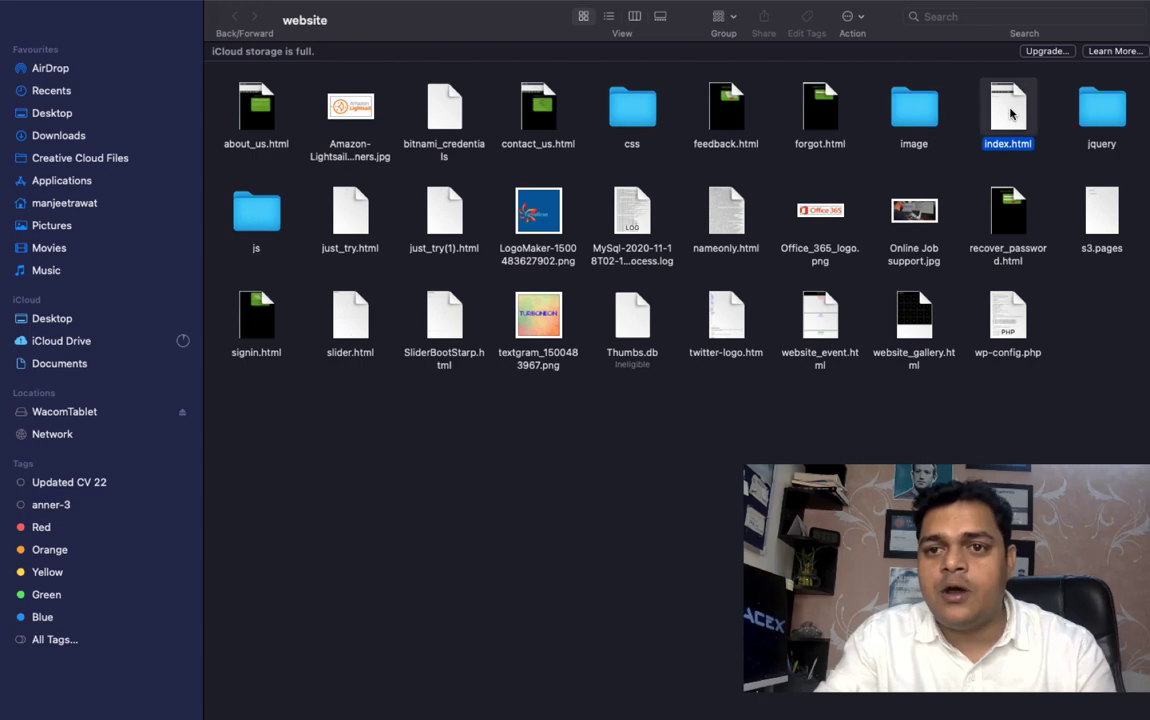
{"action": "right_click", "coordinate": [1006, 113]}
{"action": "left_click", "coordinate": [885, 121]}
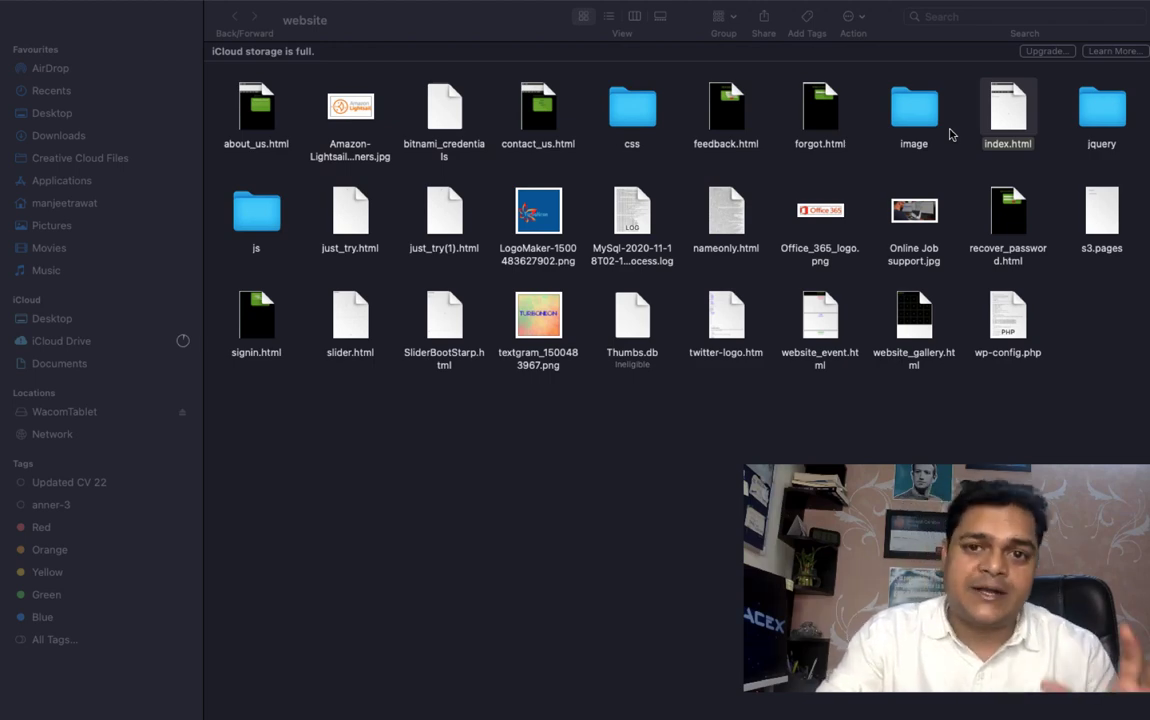
{"action": "key", "text": "ctrl+Left"}
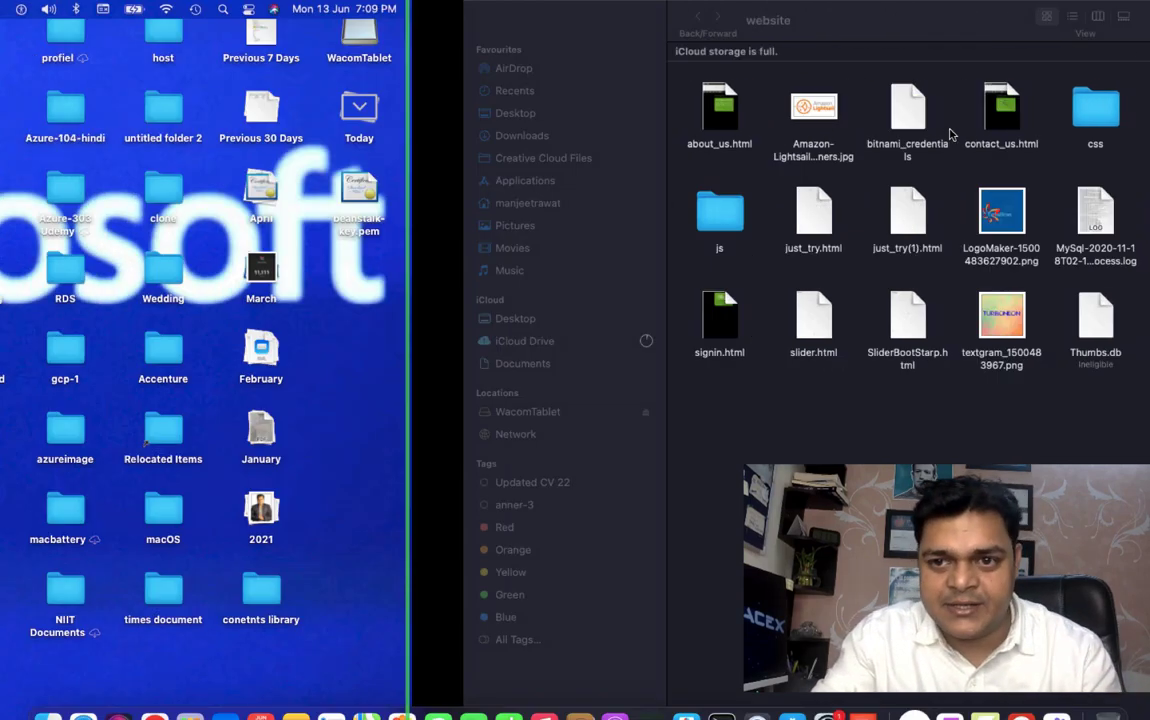
Step: Show the EC2 Instances page with Teachmecloudapp-env at 44.203.15.78 and dismiss the beanstalk-key.pem notice
{"action": "key", "text": "ctrl+Right"}
{"action": "key", "text": "ctrl+Right"}
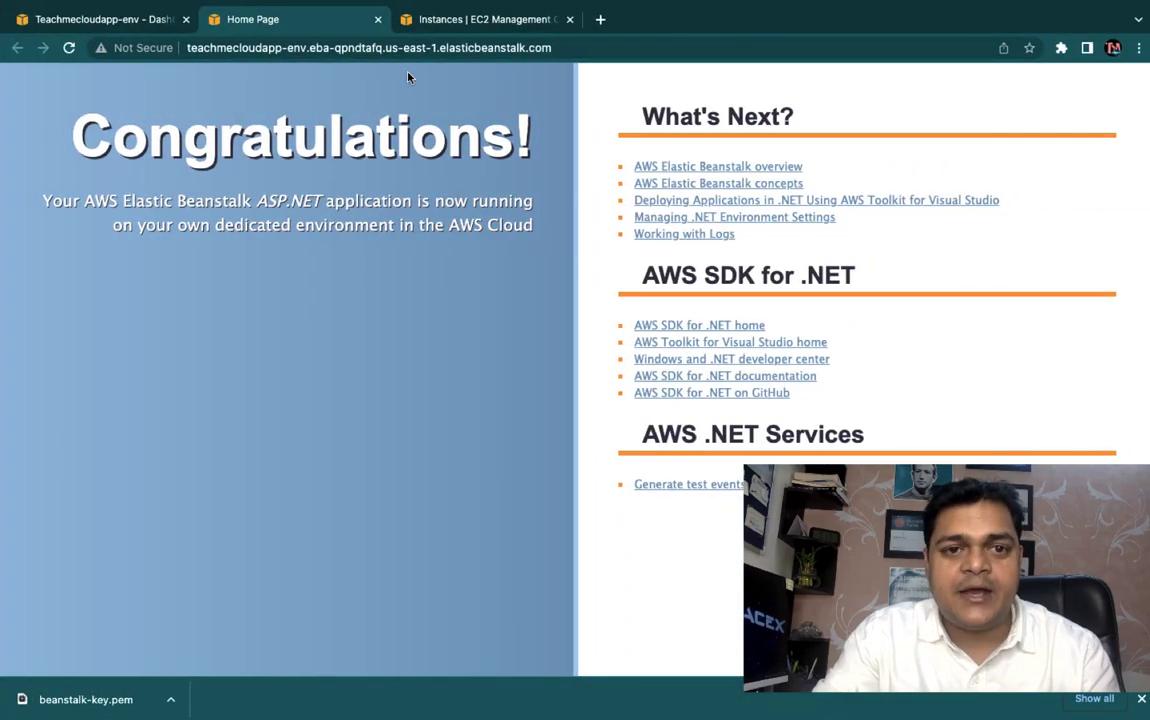
{"action": "left_click", "coordinate": [450, 19]}
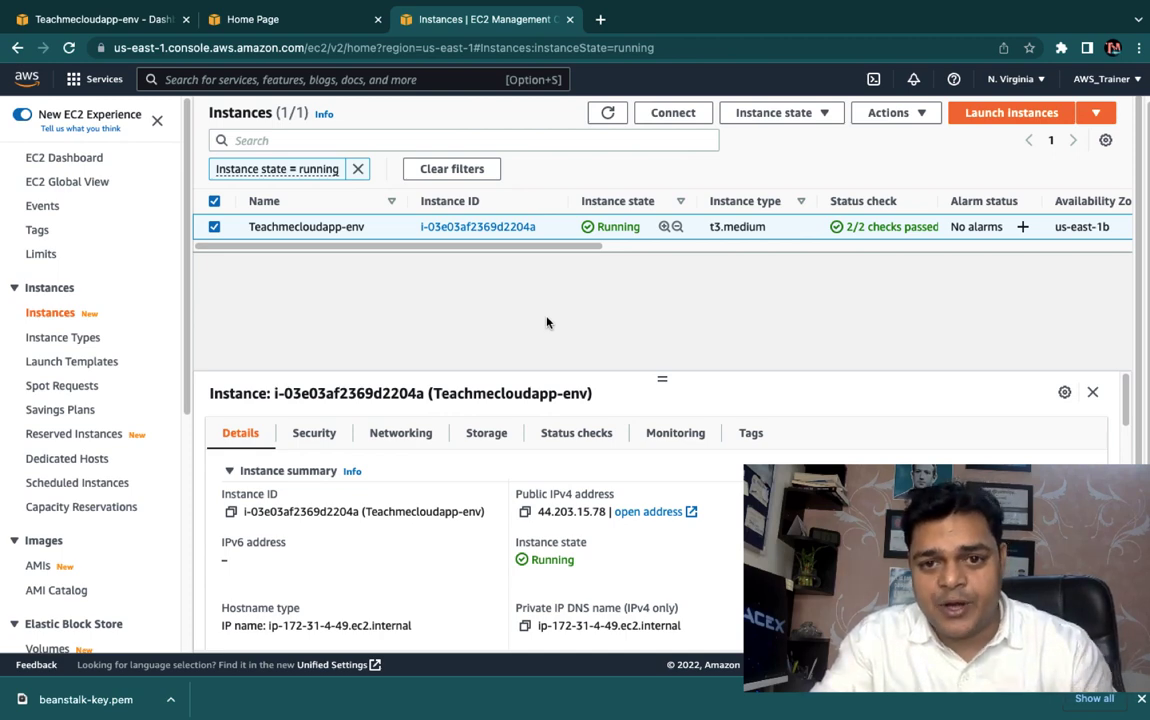
{"action": "key", "text": "ctrl+Left"}
{"action": "key", "text": "ctrl+Left"}
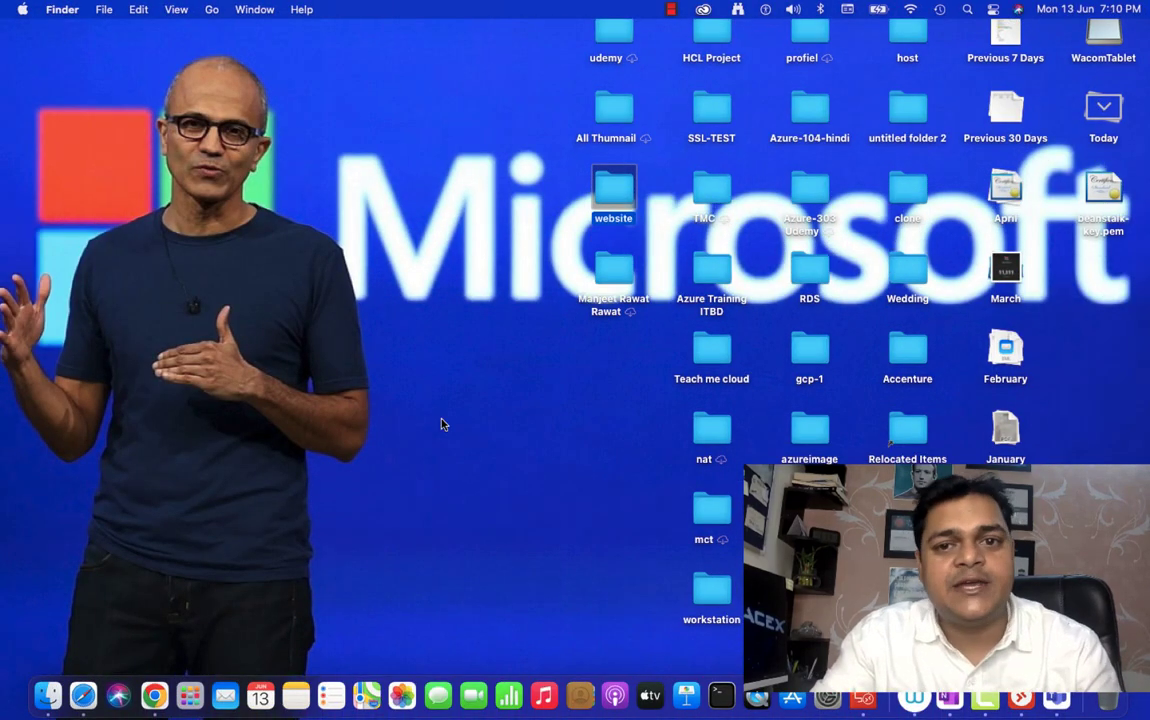
{"action": "left_click", "coordinate": [509, 461]}
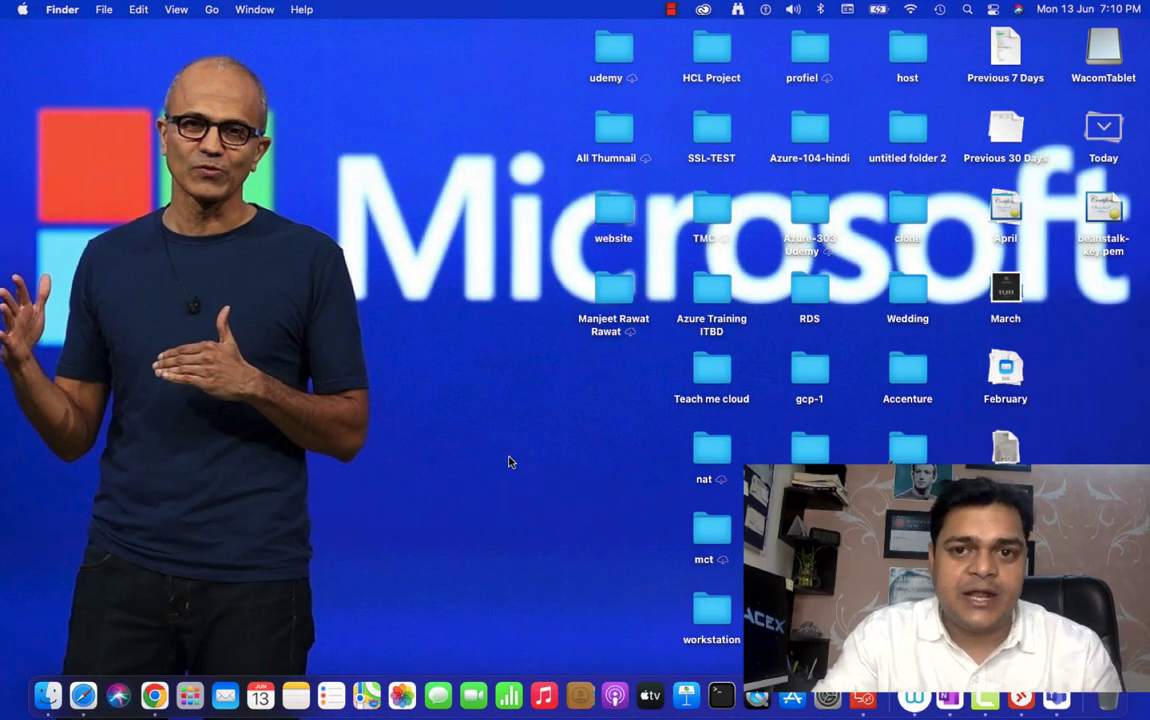
{"action": "key", "text": "ctrl+Right"}
{"action": "key", "text": "ctrl+Right"}
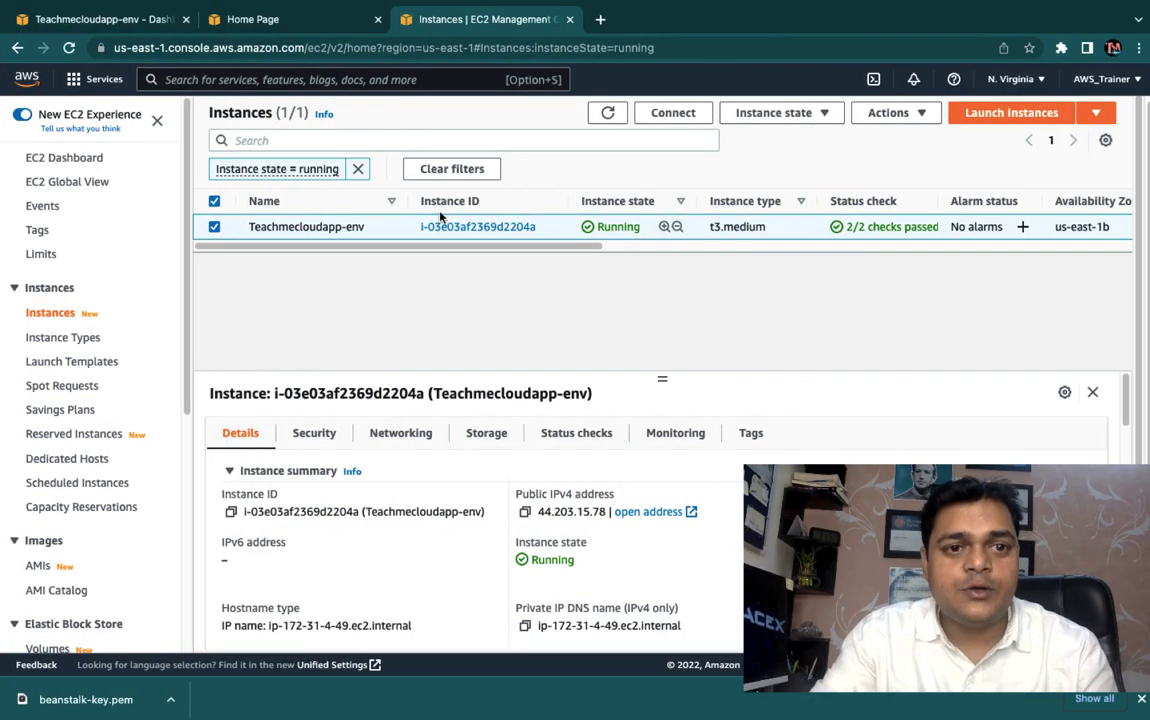
{"action": "left_click", "coordinate": [1141, 699]}
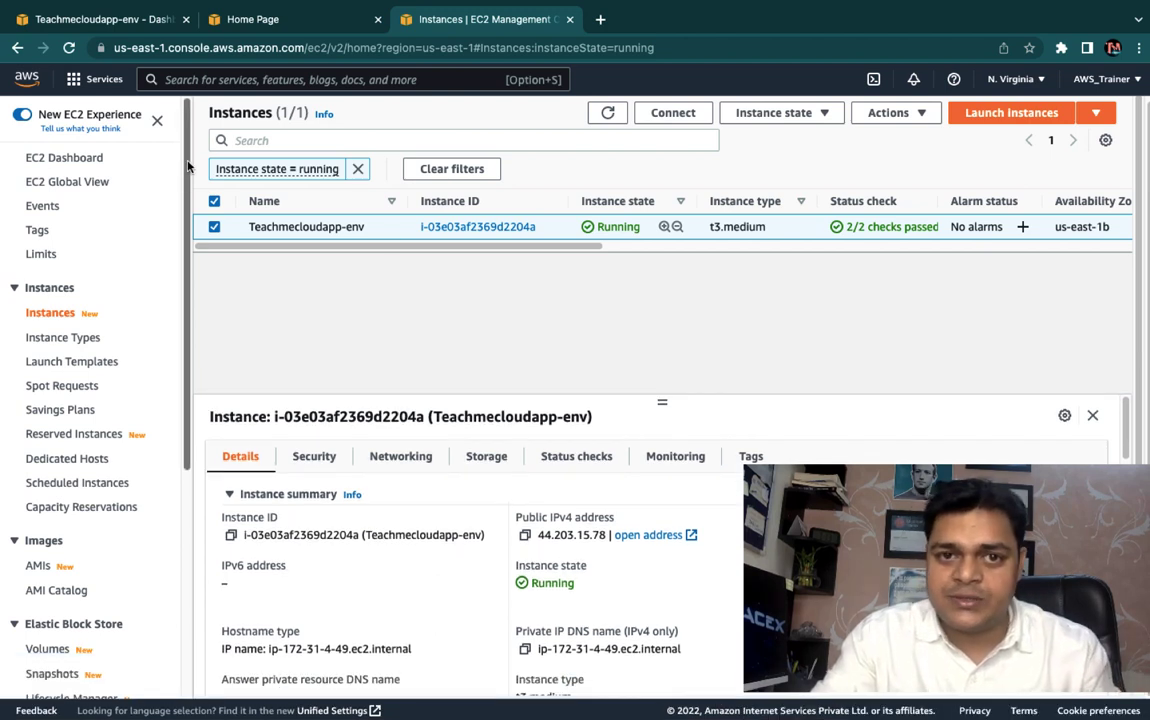
Step: Review the 7 EC2 key pairs including beanstalk-key, then go back to the Teachmecloudapp-env overview
{"action": "left_click", "coordinate": [68, 159]}
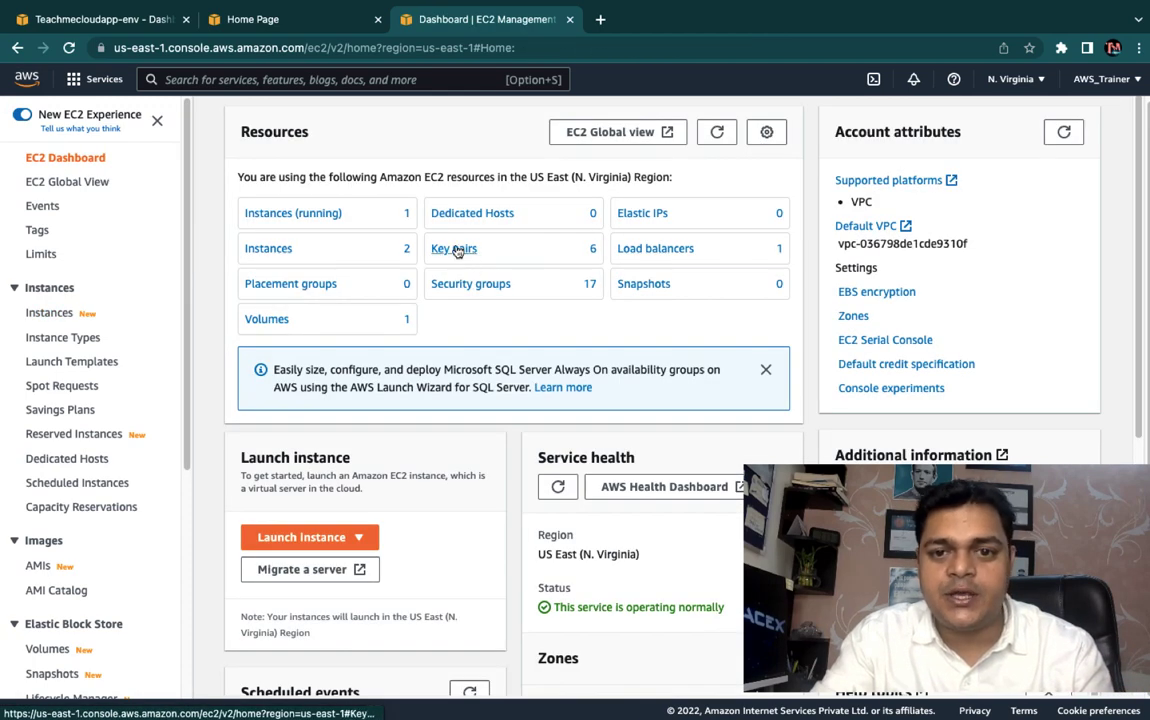
{"action": "left_click", "coordinate": [456, 250]}
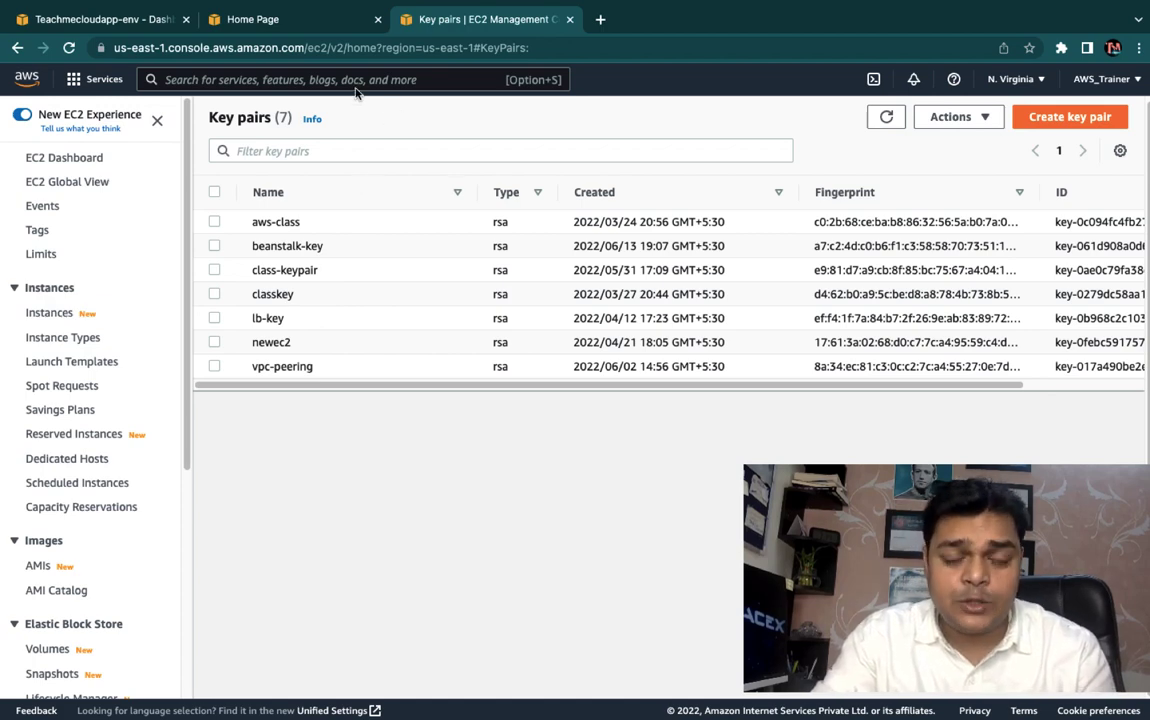
{"action": "left_click", "coordinate": [138, 22]}
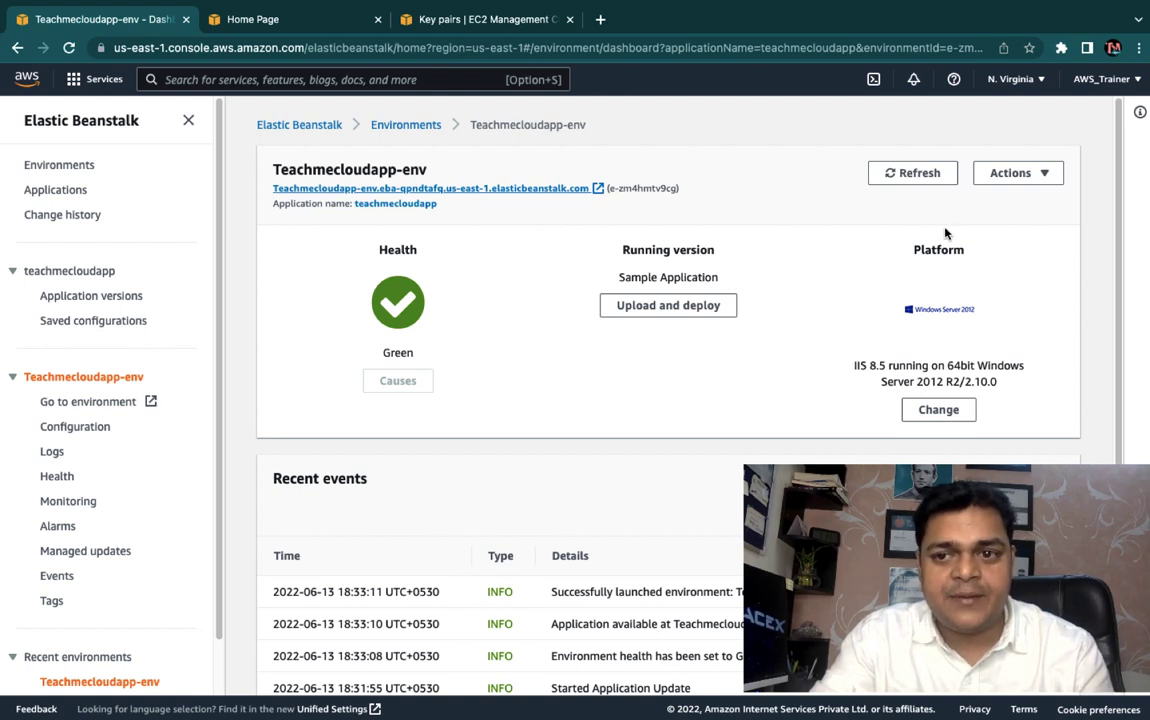
Step: In Configuration, find the Security category with no EC2 key pair set and edit it
{"action": "left_click", "coordinate": [1020, 175]}
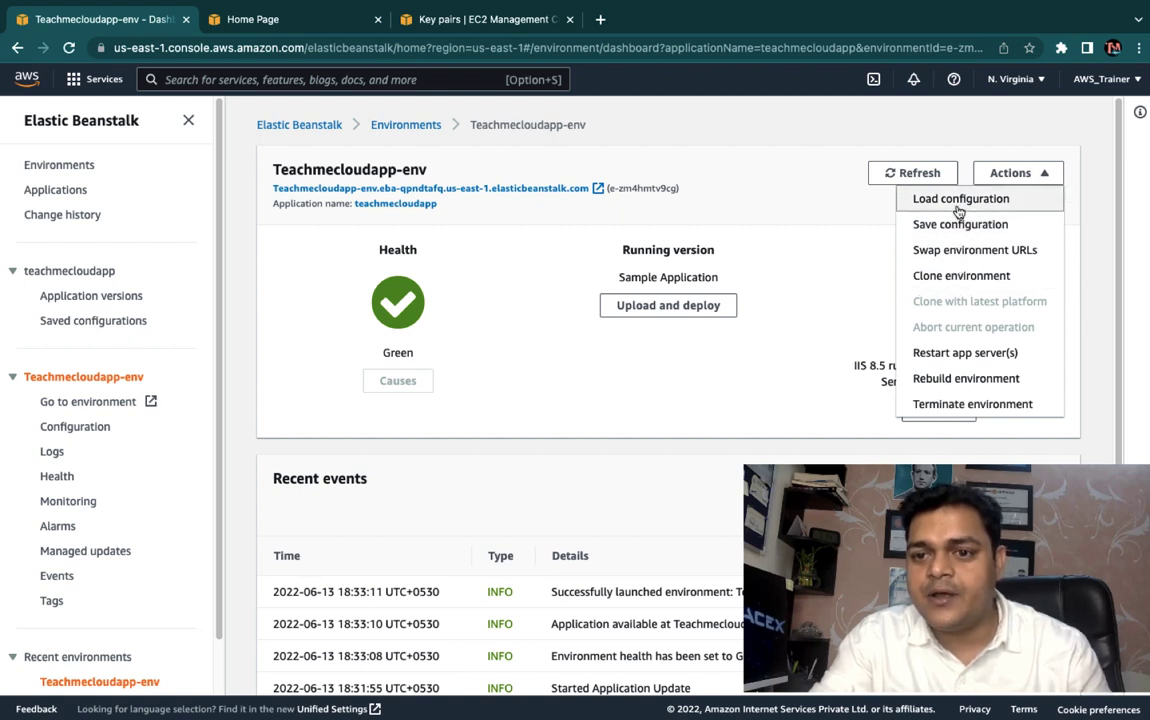
{"action": "left_click", "coordinate": [632, 424]}
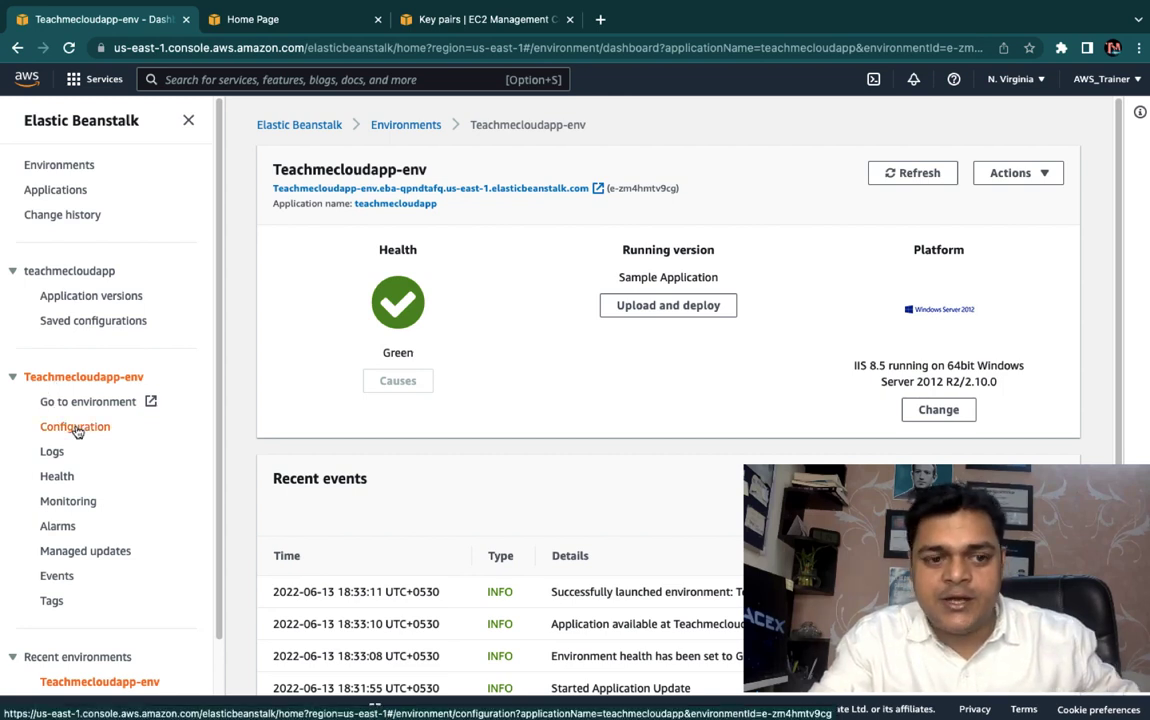
{"action": "left_click", "coordinate": [75, 427]}
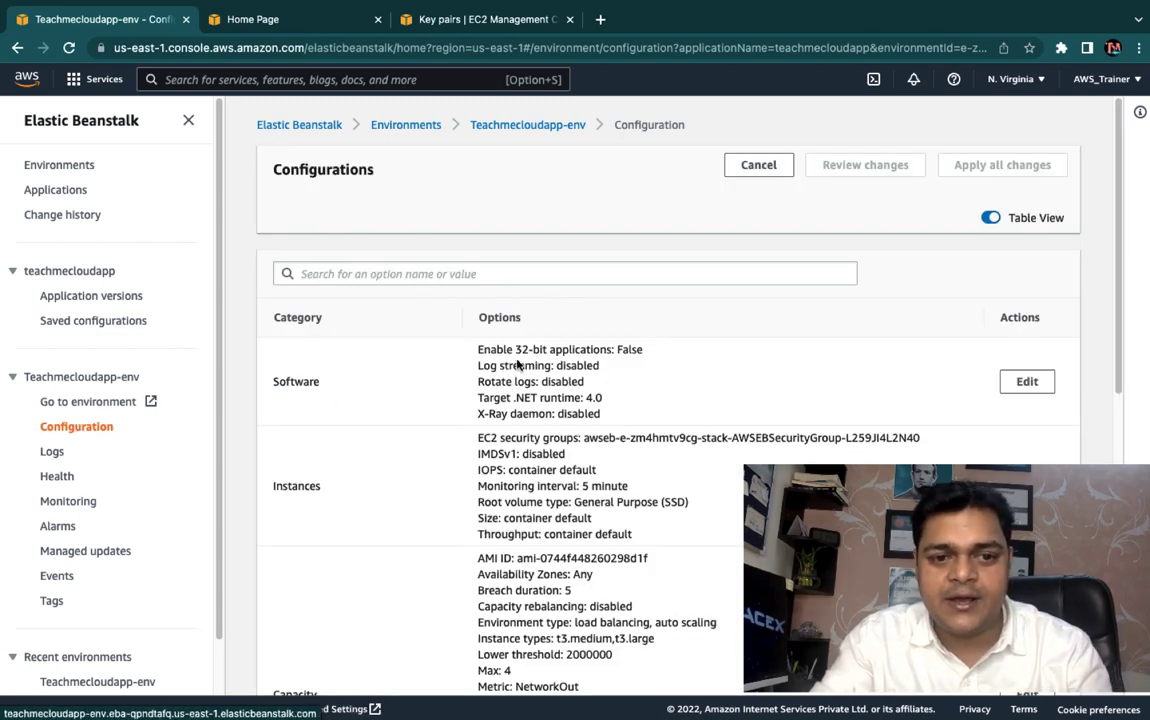
{"action": "scroll", "coordinate": [613, 497], "scroll_direction": "down", "scroll_amount": 2}
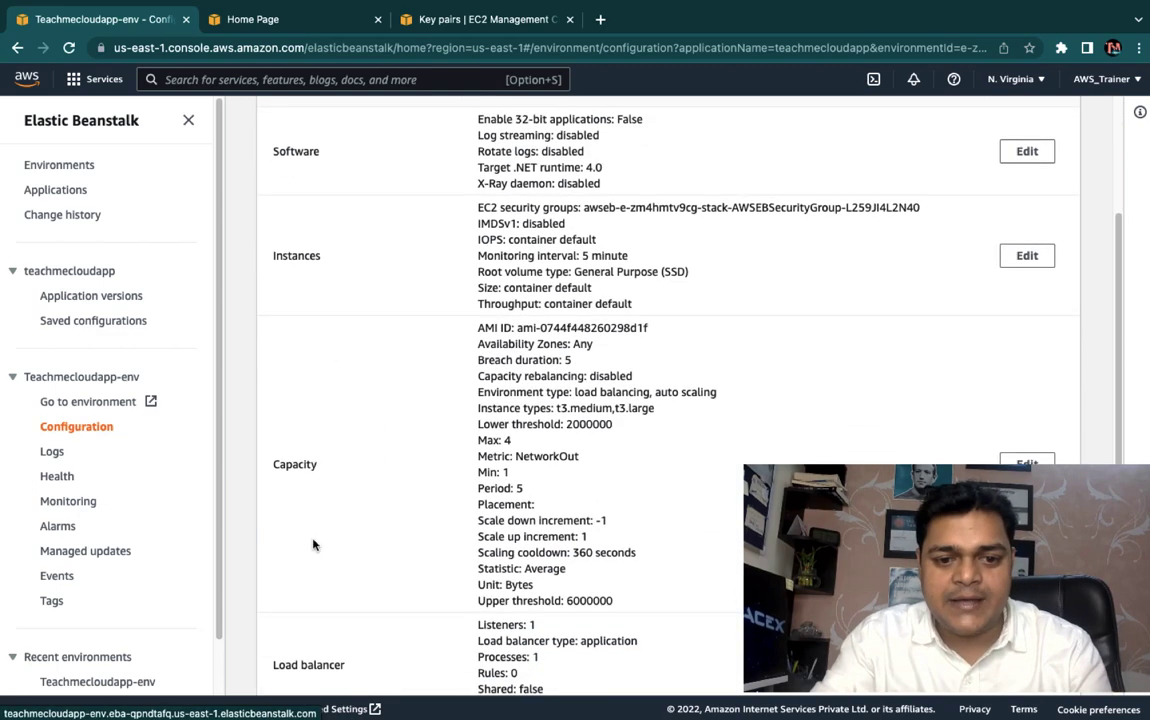
{"action": "scroll", "coordinate": [353, 545], "scroll_direction": "down", "scroll_amount": 3}
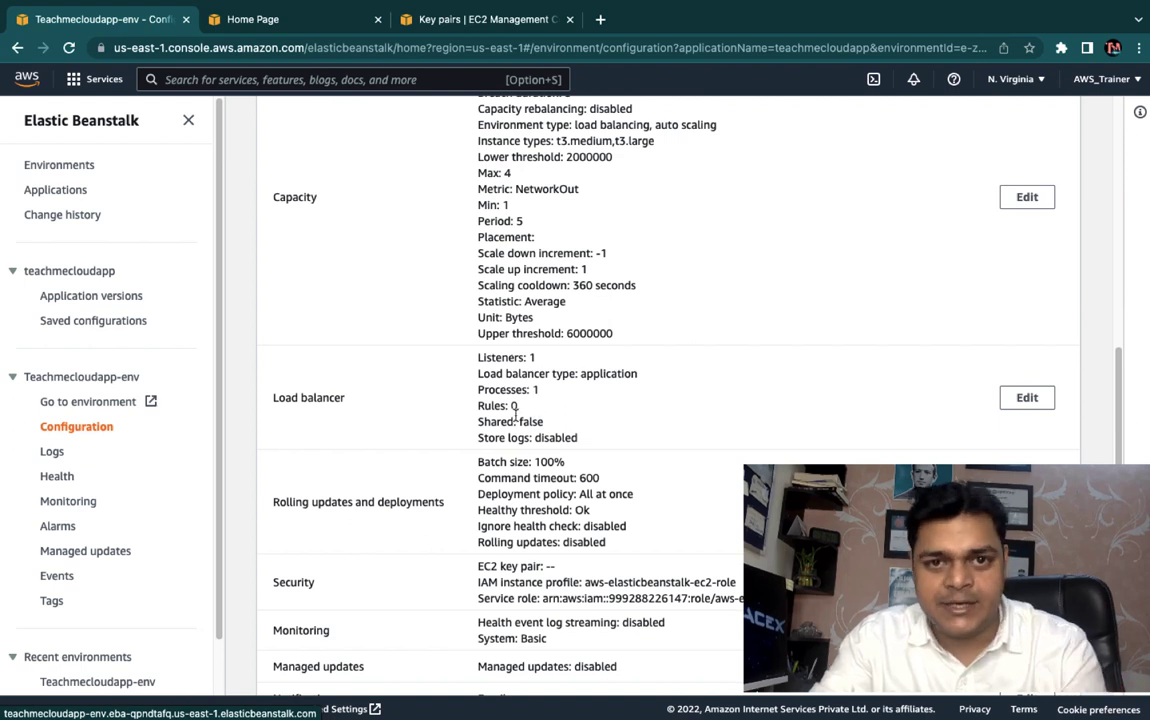
{"action": "scroll", "coordinate": [481, 514], "scroll_direction": "down", "scroll_amount": 1}
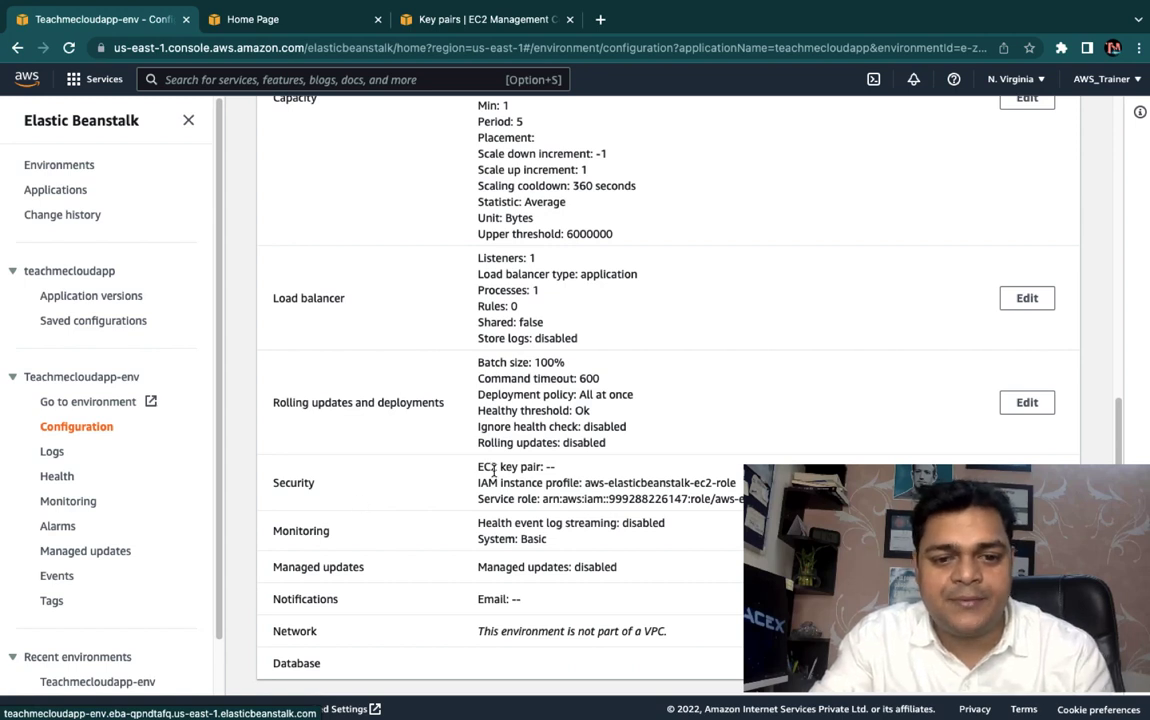
{"action": "left_click_drag", "start_coordinate": [495, 479], "coordinate": [622, 498]}
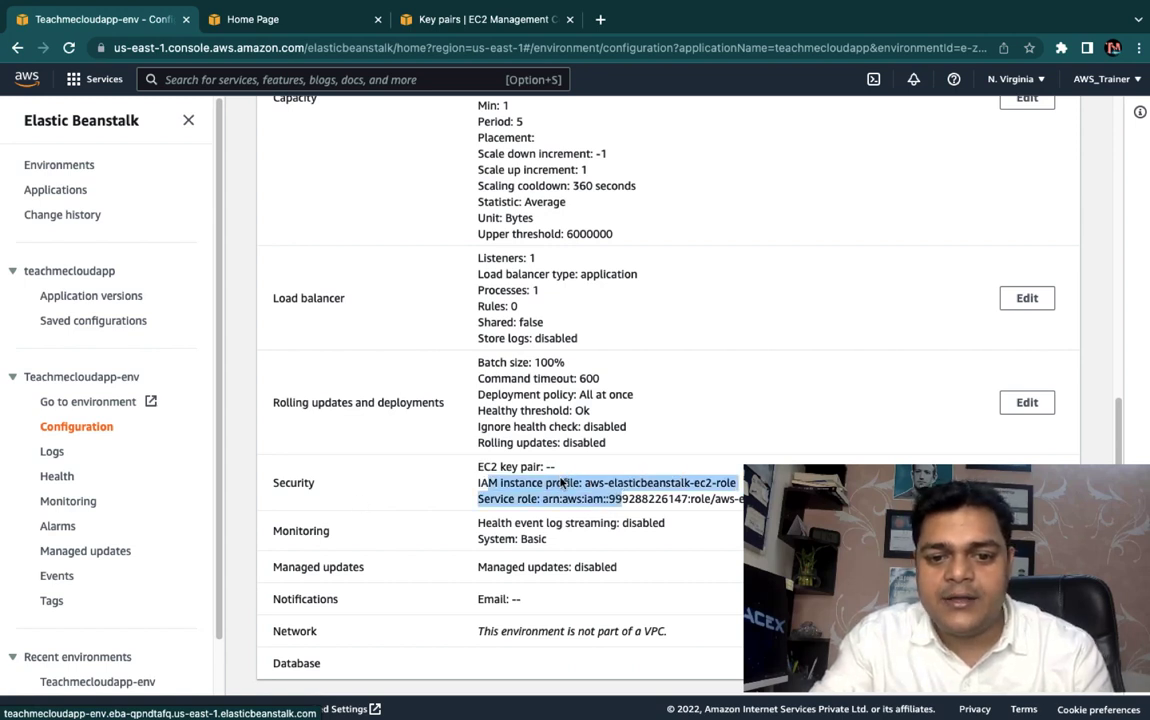
{"action": "left_click_drag", "start_coordinate": [533, 466], "coordinate": [502, 467]}
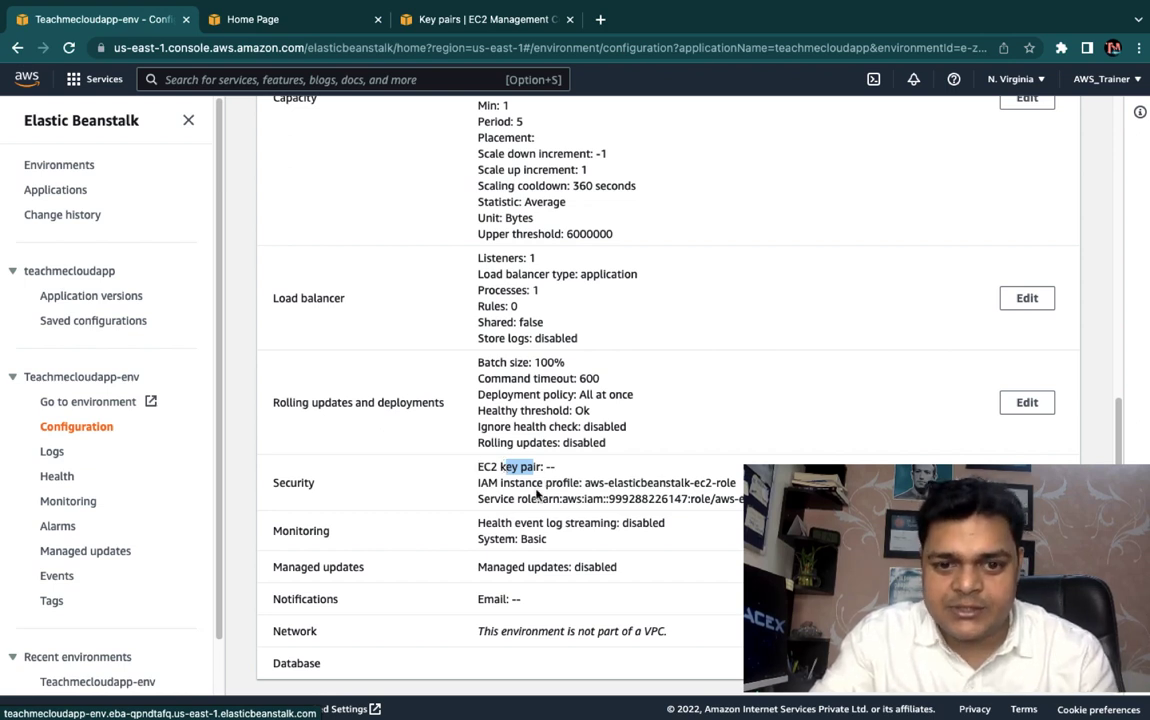
{"action": "left_click", "coordinate": [1027, 483]}
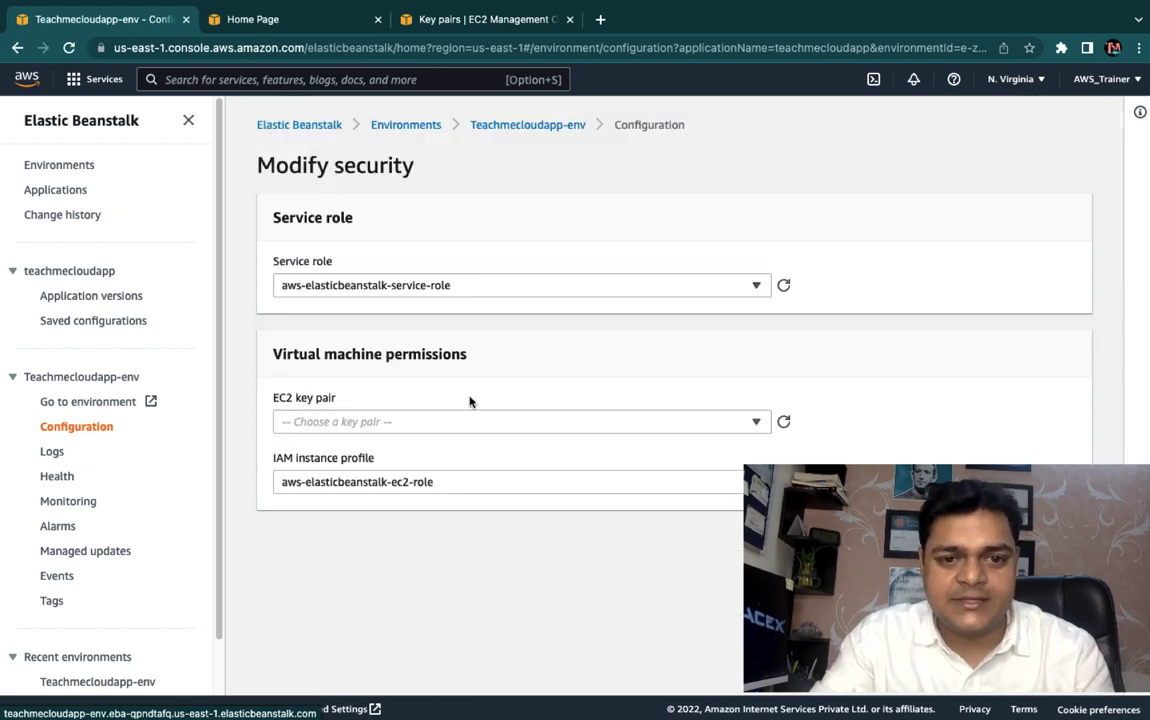
Step: Set the EC2 key pair to beanstalk-key, apply, and confirm replacing the instances
{"action": "left_click", "coordinate": [406, 423]}
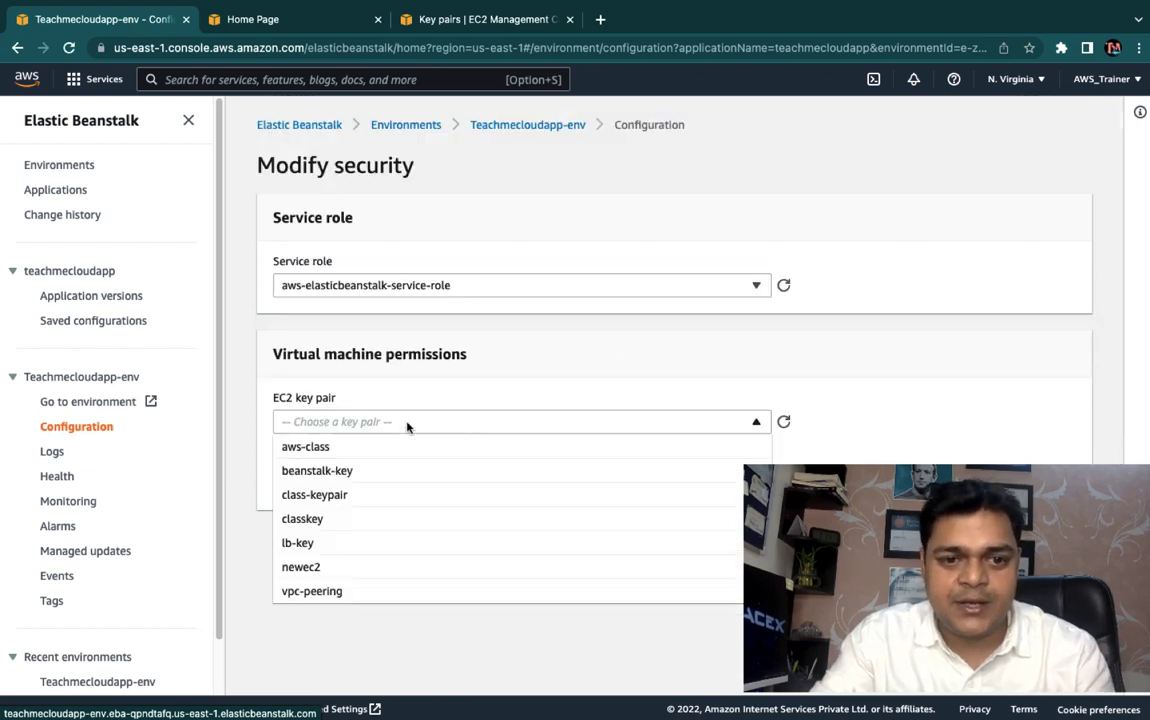
{"action": "left_click", "coordinate": [328, 476]}
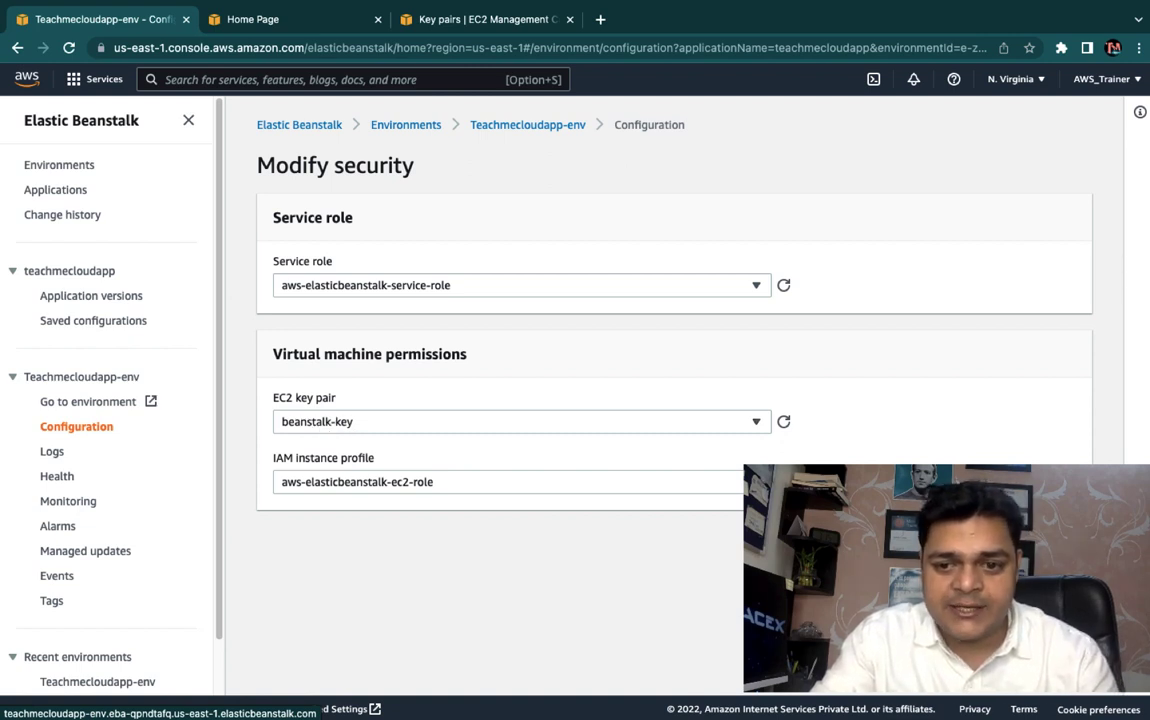
{"action": "left_click", "coordinate": [1062, 541]}
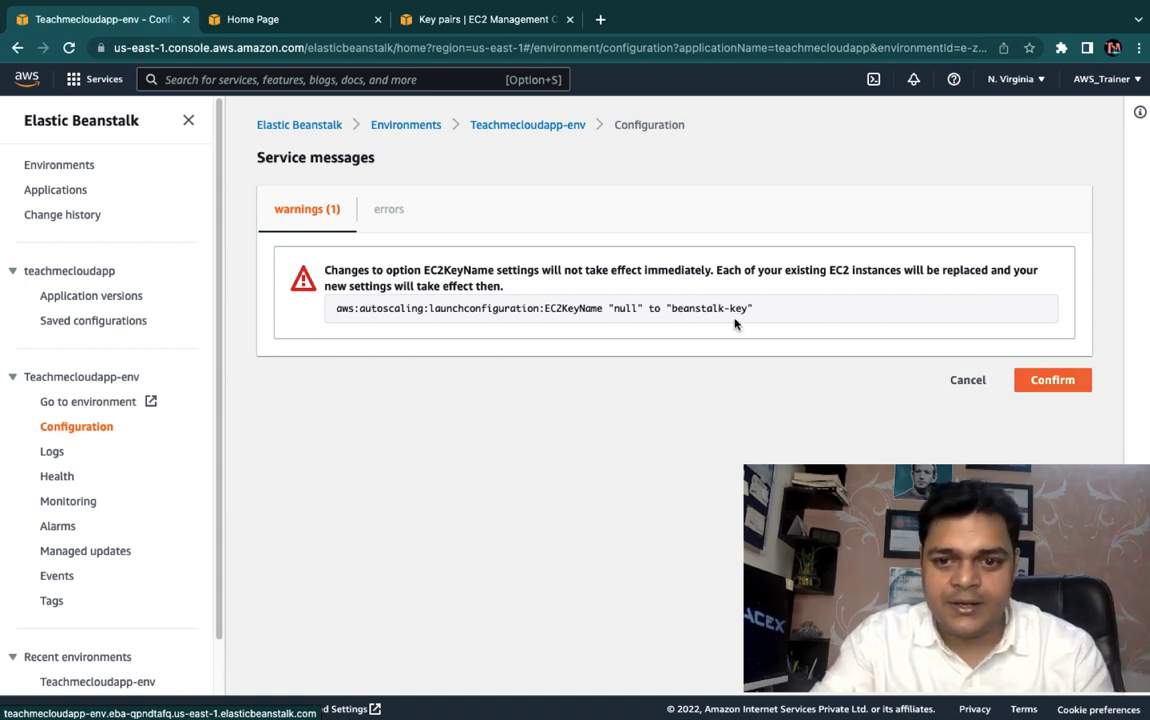
{"action": "left_click", "coordinate": [1053, 384]}
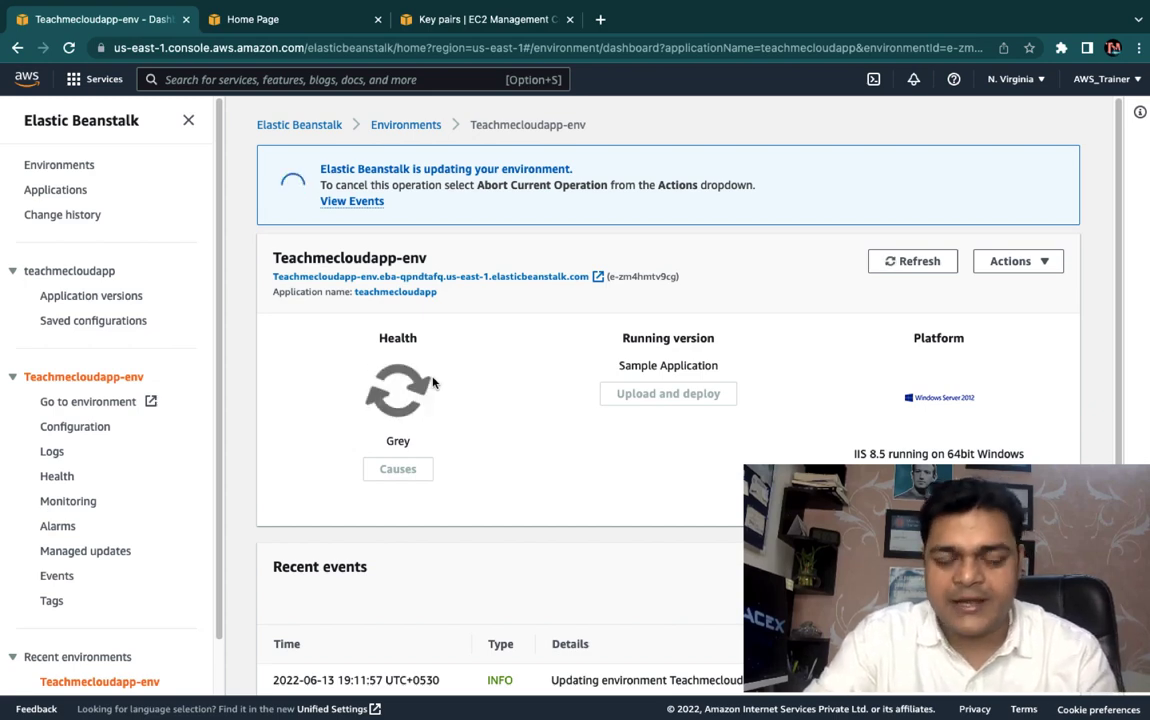
{"action": "key", "text": "ctrl+Left"}
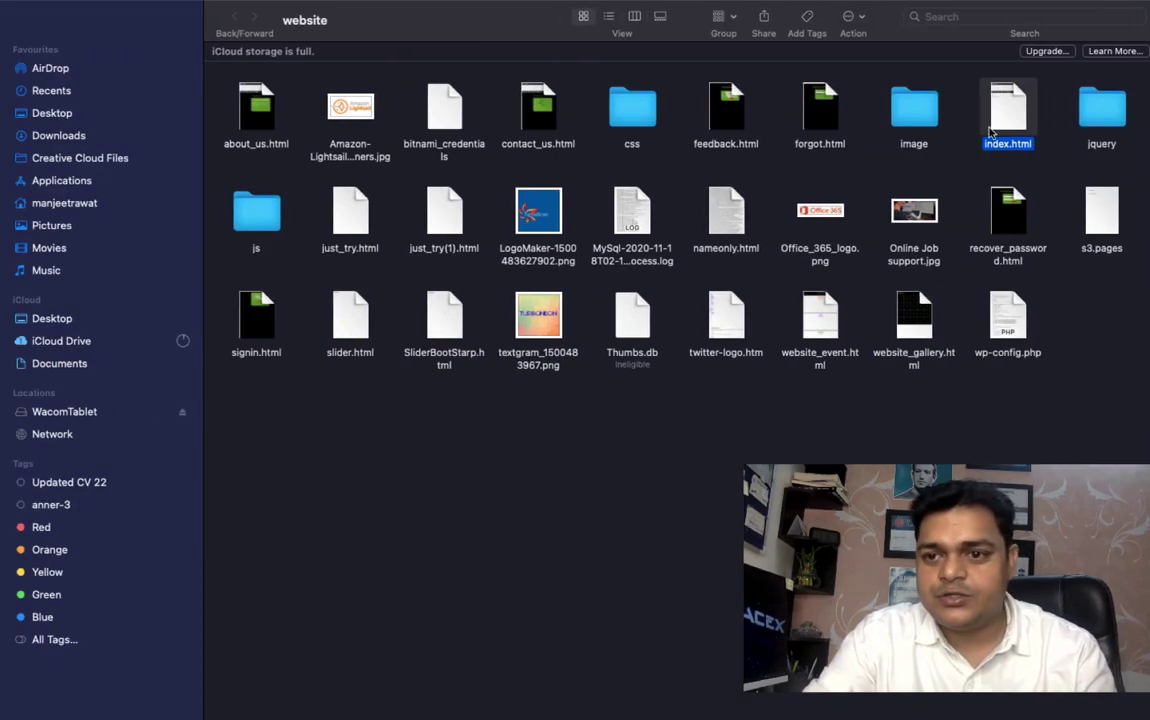
{"action": "left_click", "coordinate": [994, 120]}
{"action": "mouse_move", "coordinate": [7, 5]}
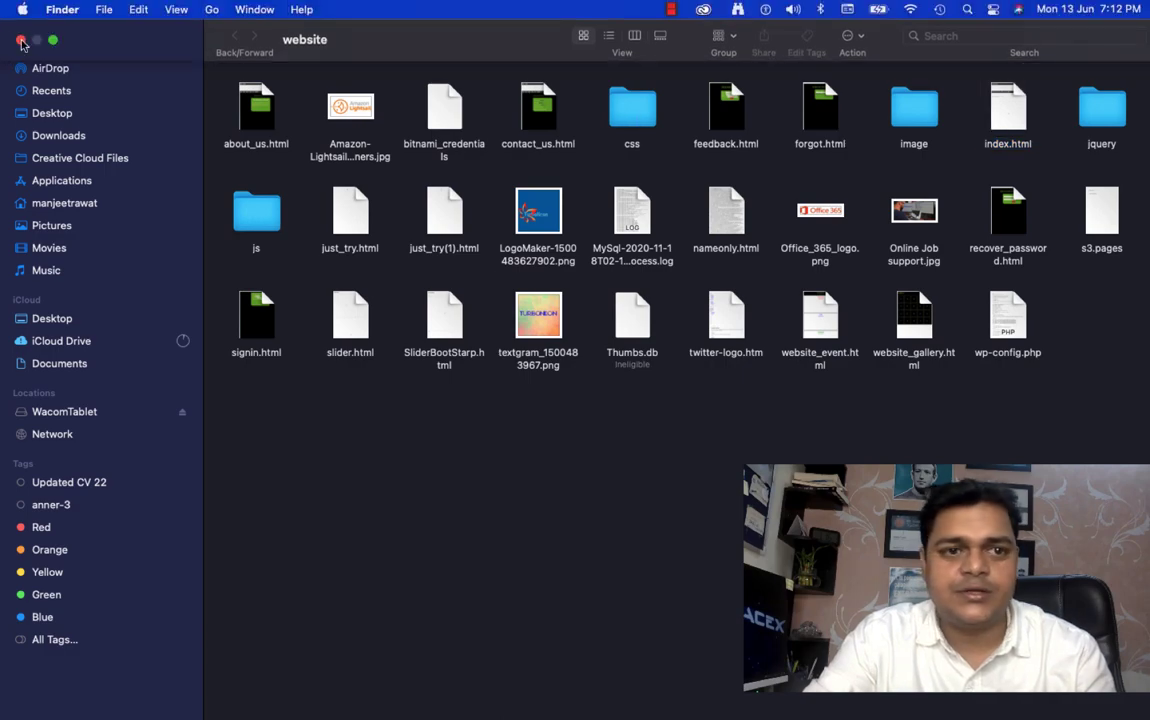
{"action": "left_click", "coordinate": [20, 40]}
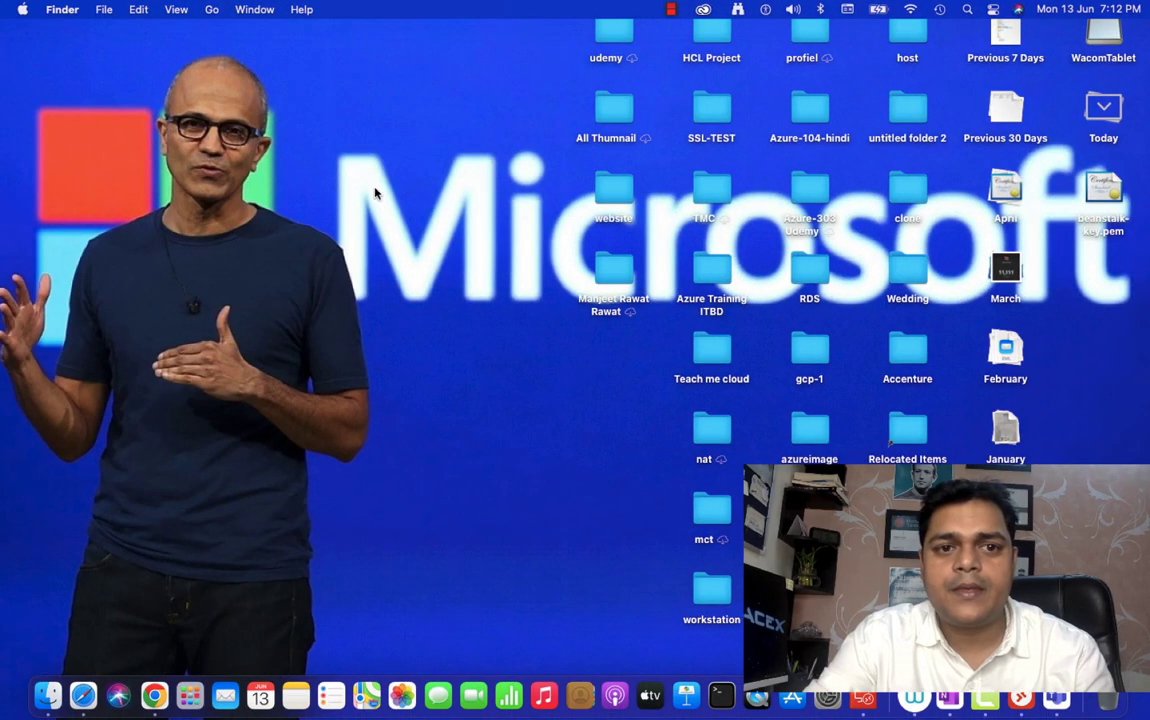
{"action": "key", "text": "ctrl+Right"}
{"action": "key", "text": "ctrl+Left"}
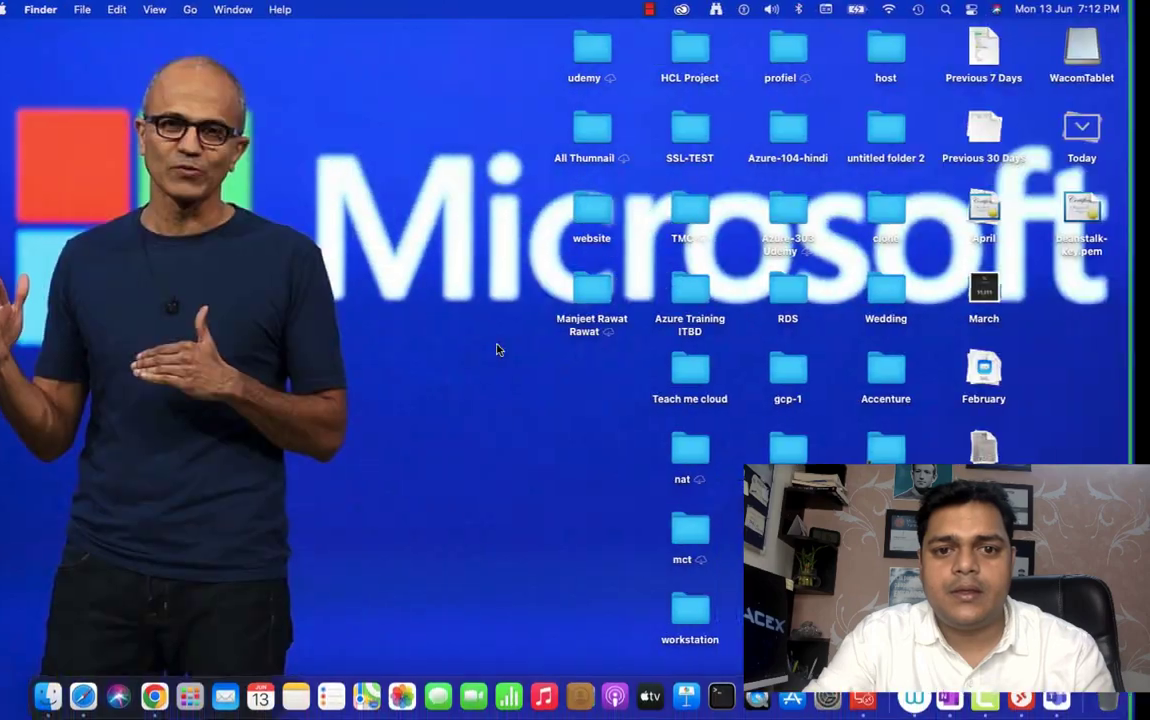
{"action": "key", "text": "ctrl+Right"}
{"action": "key", "text": "ctrl+Left"}
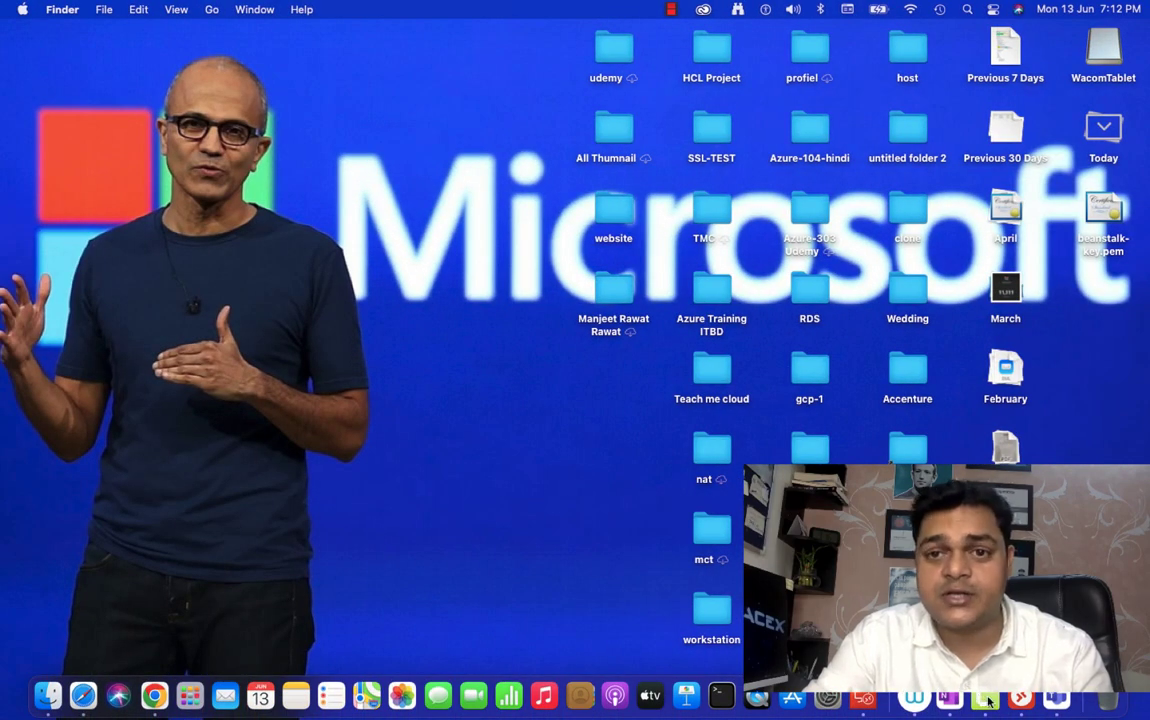
{"action": "right_click", "coordinate": [988, 701]}
{"action": "left_click", "coordinate": [63, 56]}
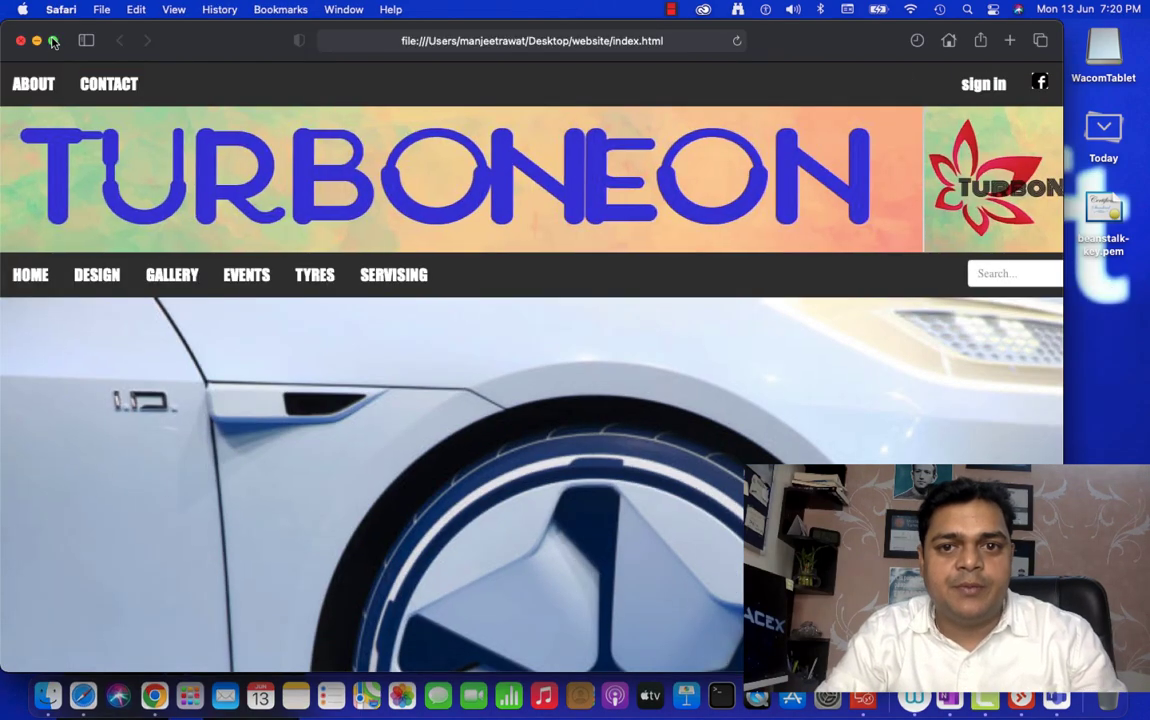
{"action": "left_click", "coordinate": [54, 41]}
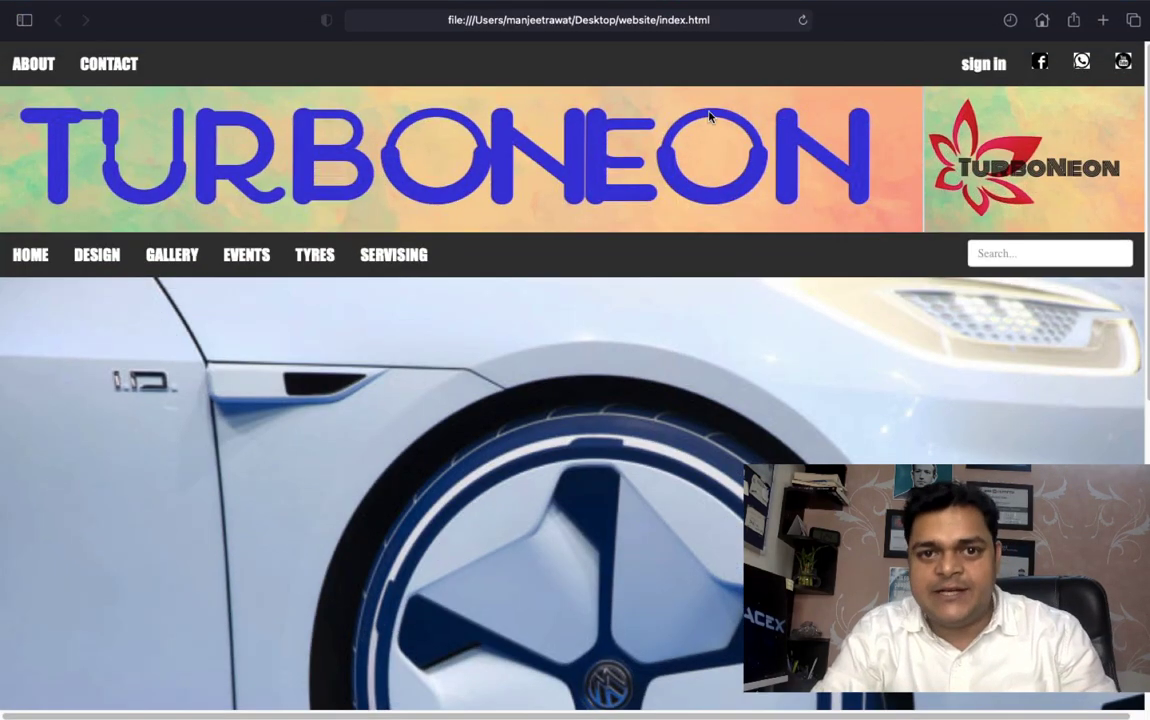
{"action": "mouse_move", "coordinate": [2, 10]}
{"action": "left_click", "coordinate": [21, 40]}
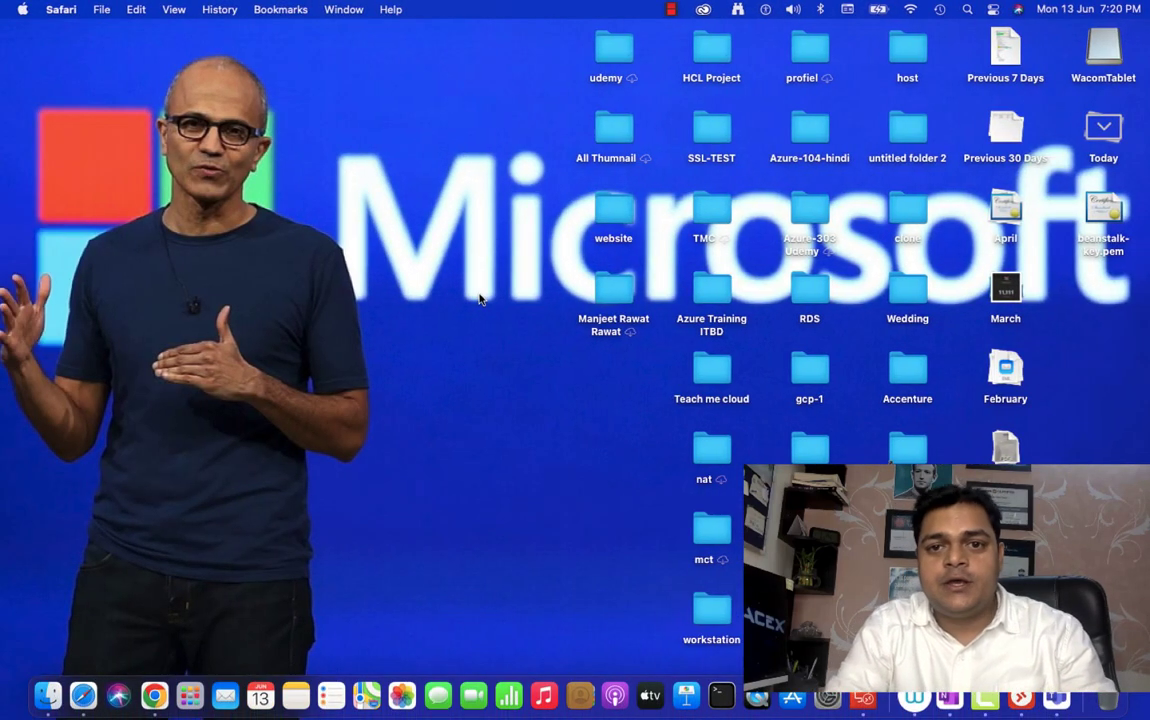
Step: Go from the Key pairs tab through EC2 Dashboard to the two running Teachmecloudapp-env instances
{"action": "key", "text": "ctrl+Right"}
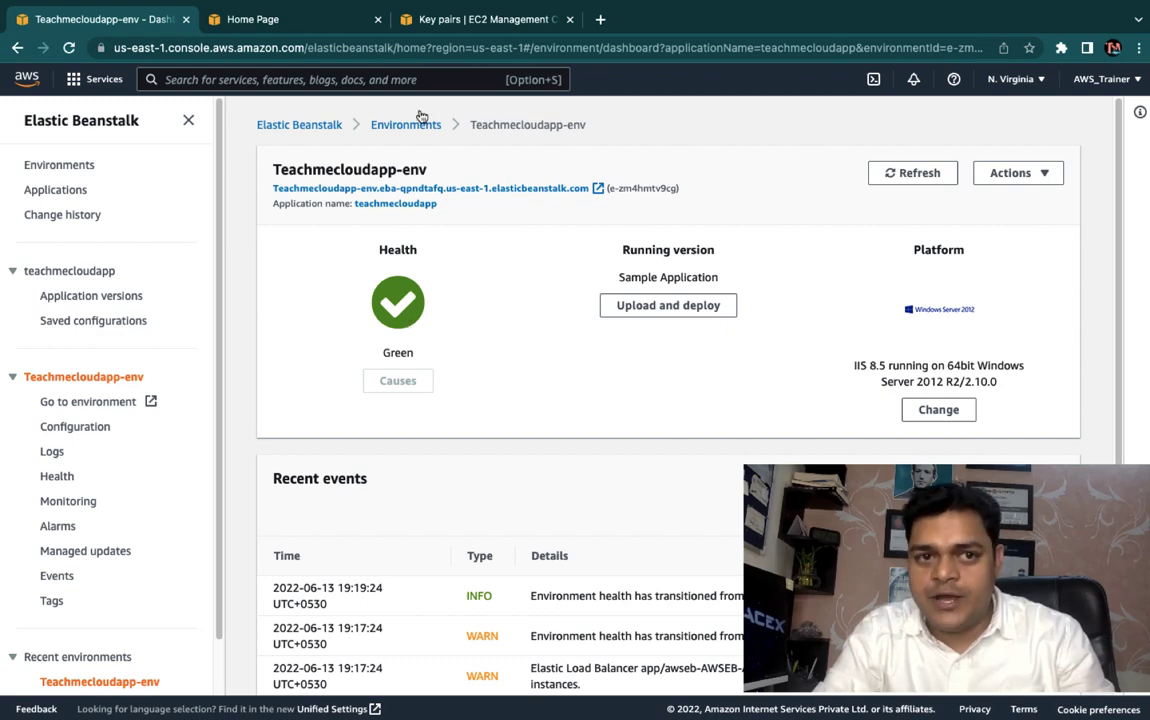
{"action": "left_click", "coordinate": [336, 17]}
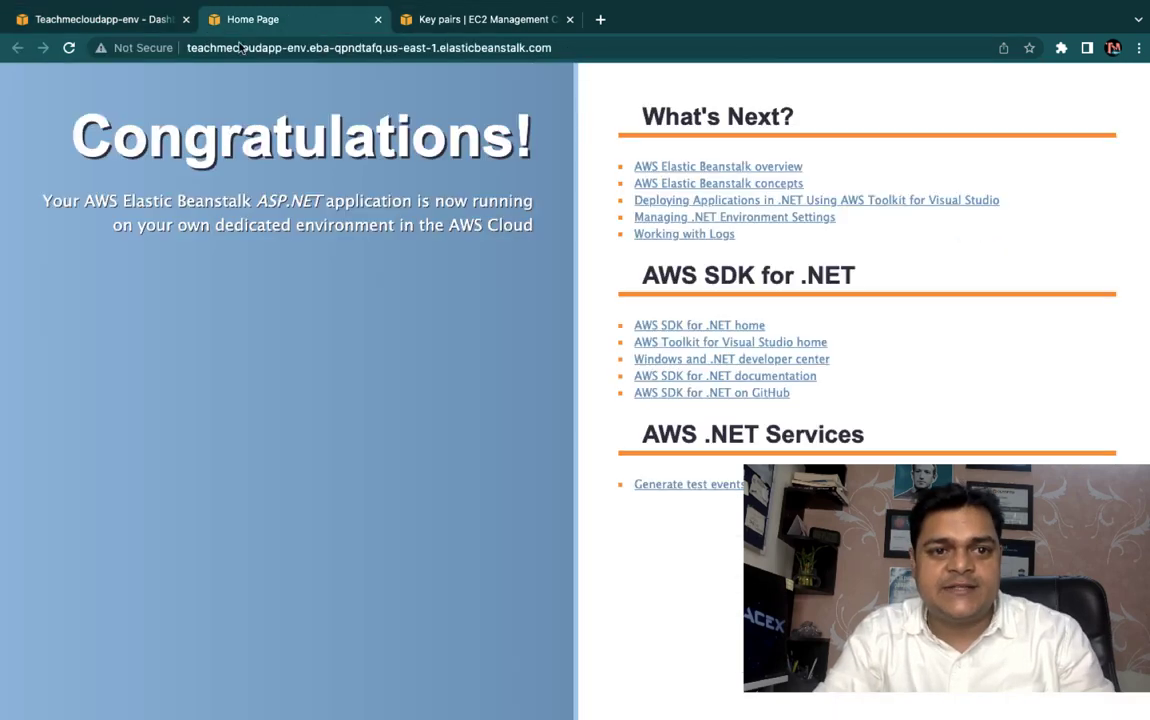
{"action": "left_click", "coordinate": [103, 19]}
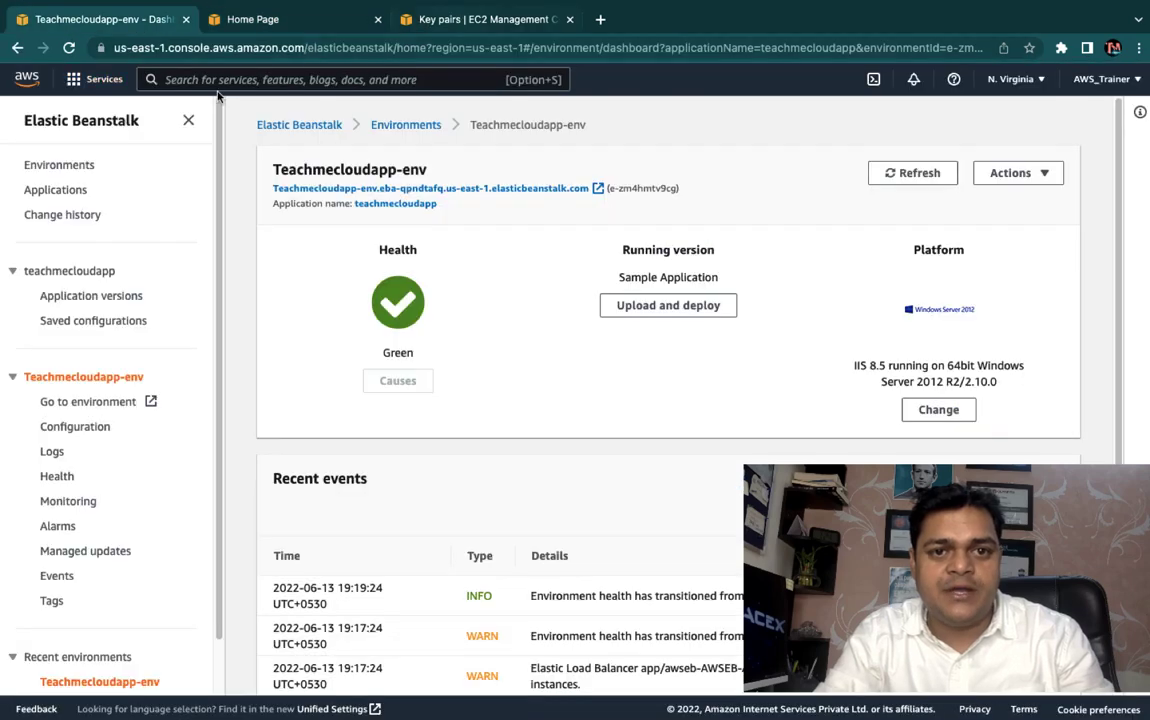
{"action": "key", "text": "super+3"}
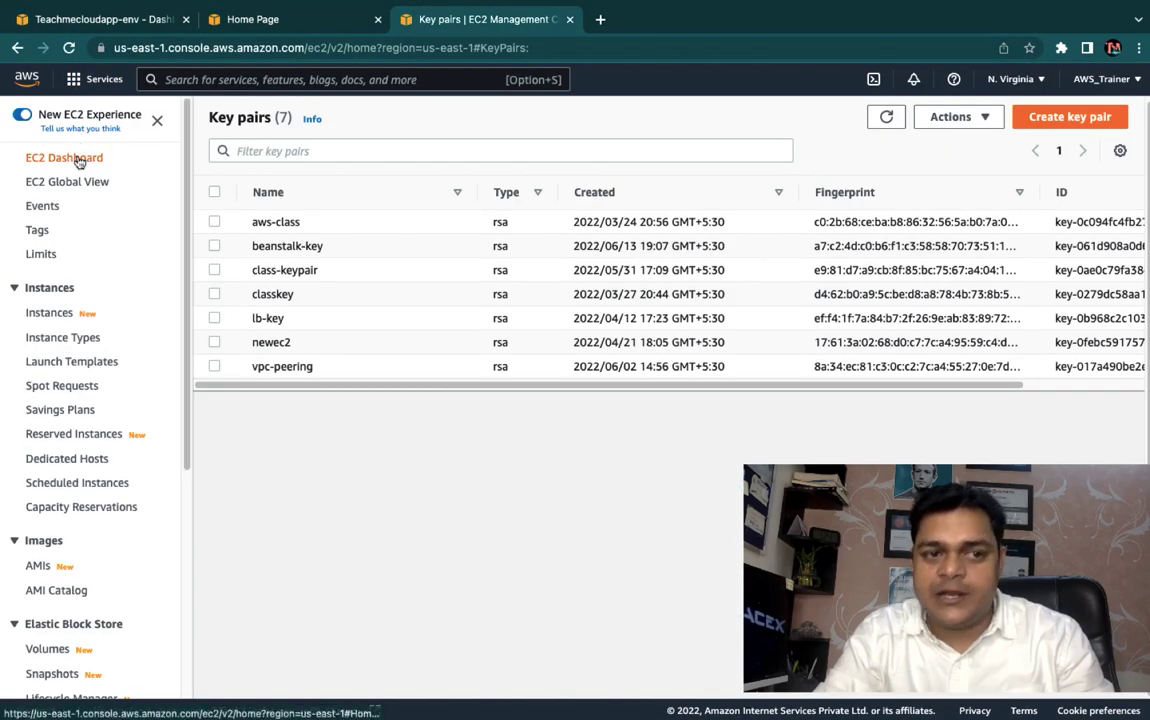
{"action": "left_click", "coordinate": [79, 159]}
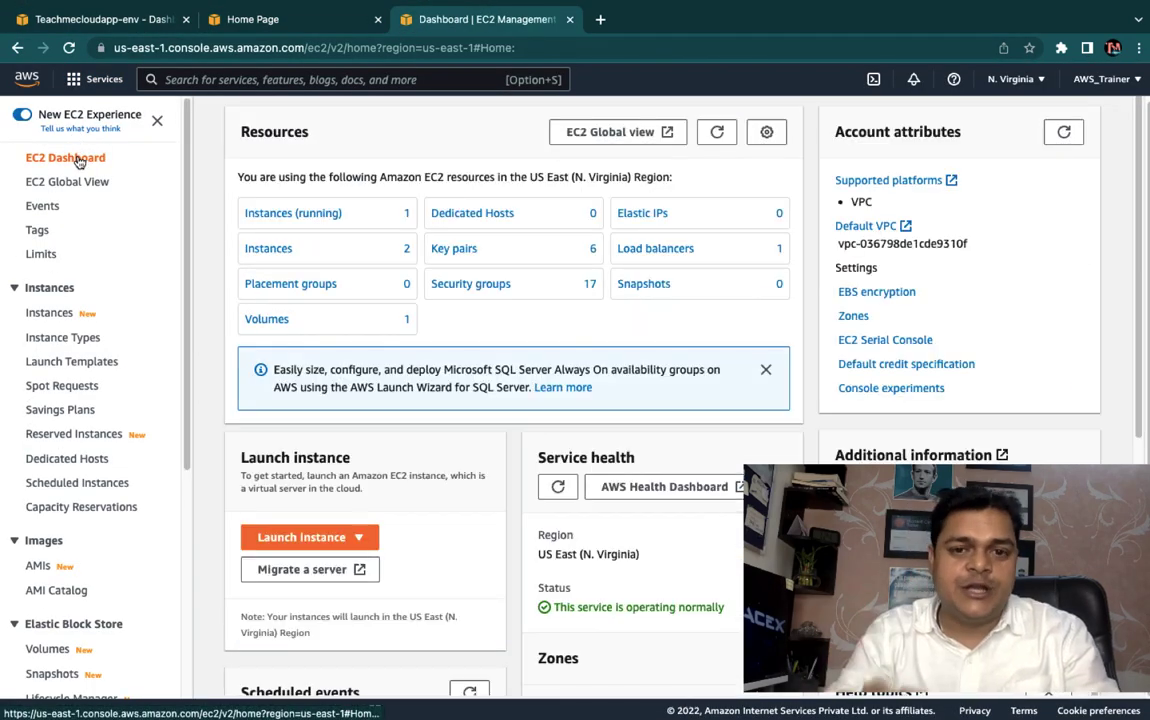
{"action": "left_click", "coordinate": [325, 217]}
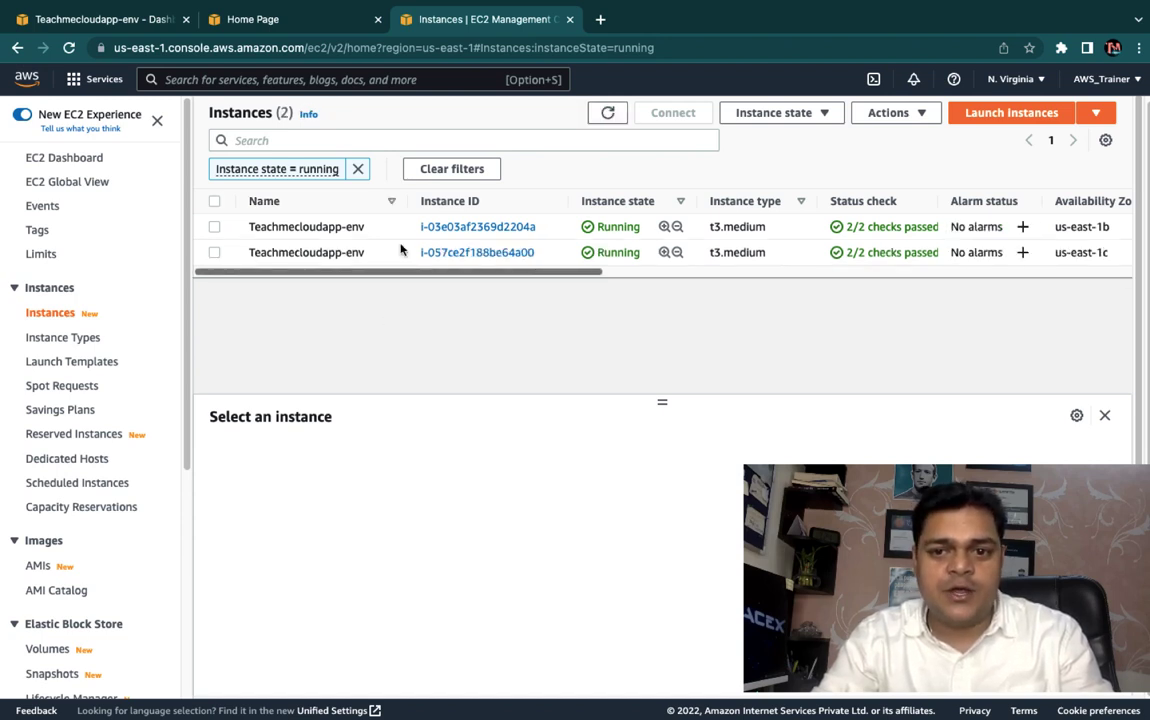
Step: Try to get the first instance's Windows password through Connect's RDP client option
{"action": "left_click", "coordinate": [481, 219]}
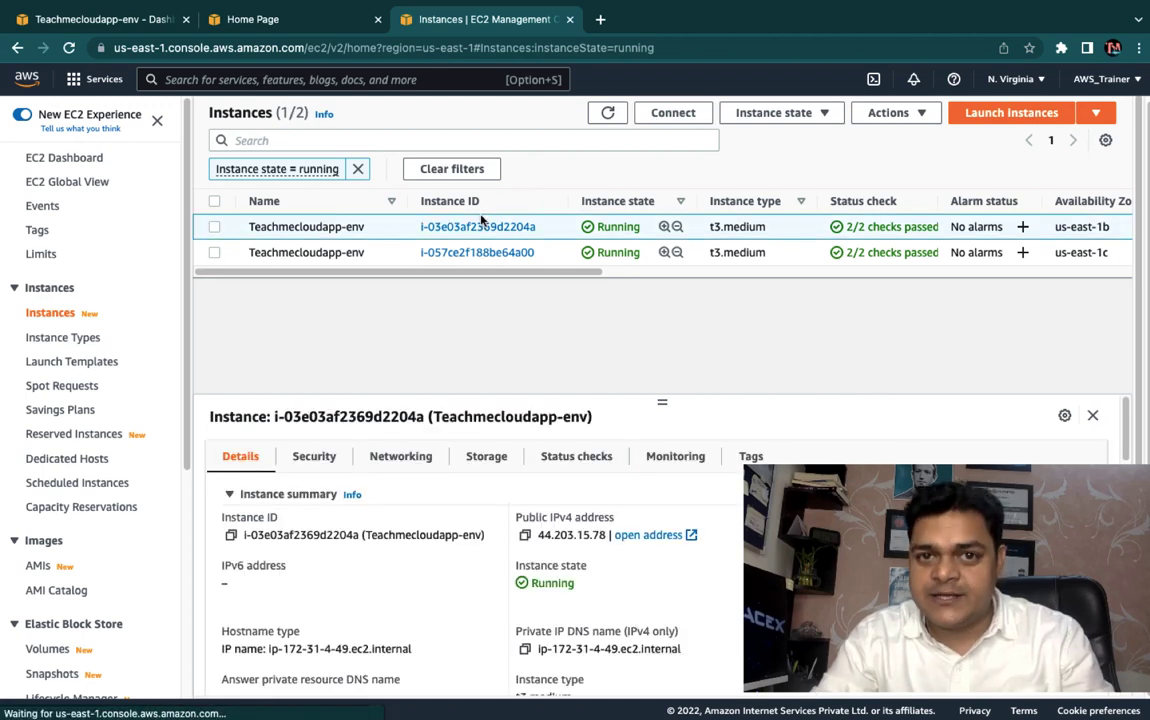
{"action": "left_click", "coordinate": [690, 115]}
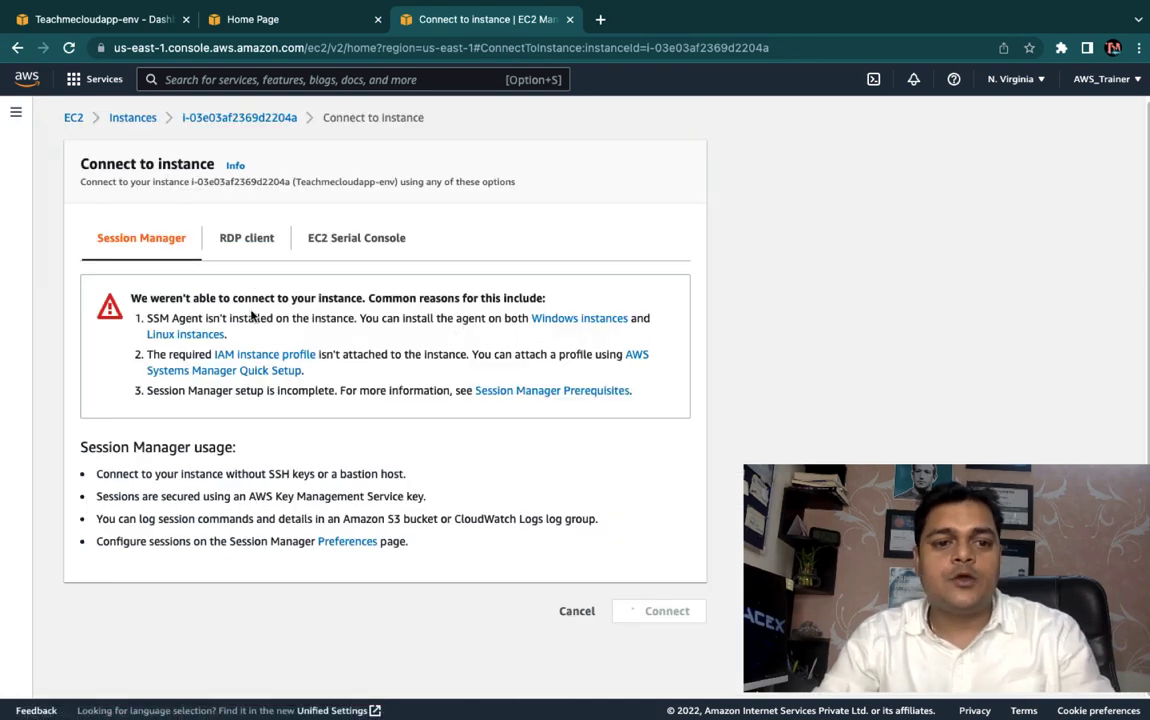
{"action": "left_click", "coordinate": [250, 242]}
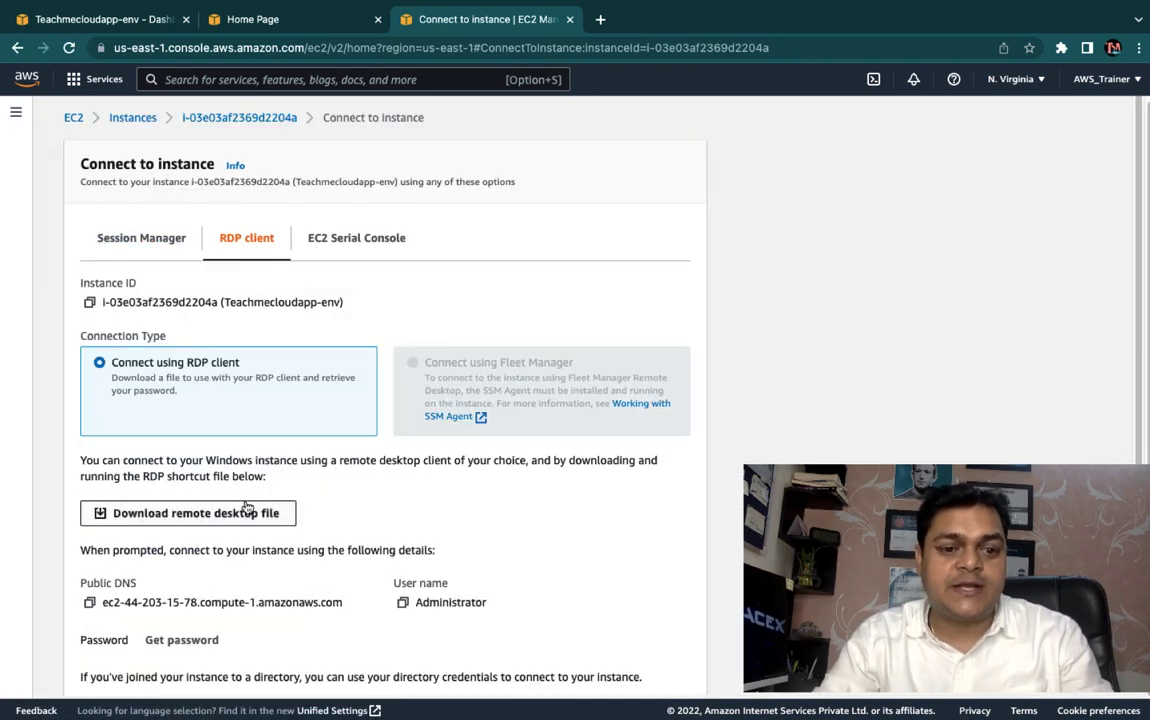
{"action": "scroll", "coordinate": [270, 511], "scroll_direction": "down", "scroll_amount": 1}
{"action": "left_click", "coordinate": [190, 566]}
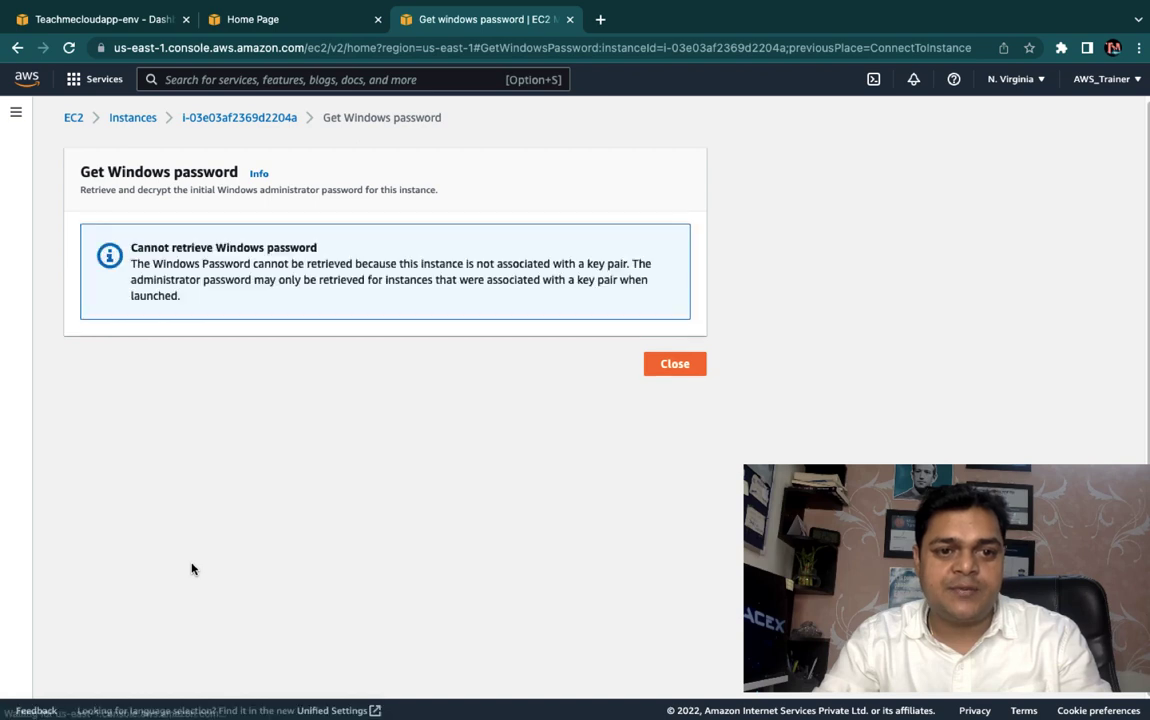
Step: Navigate back through the instance pages toward the EC2 Dashboard
{"action": "left_click", "coordinate": [17, 48]}
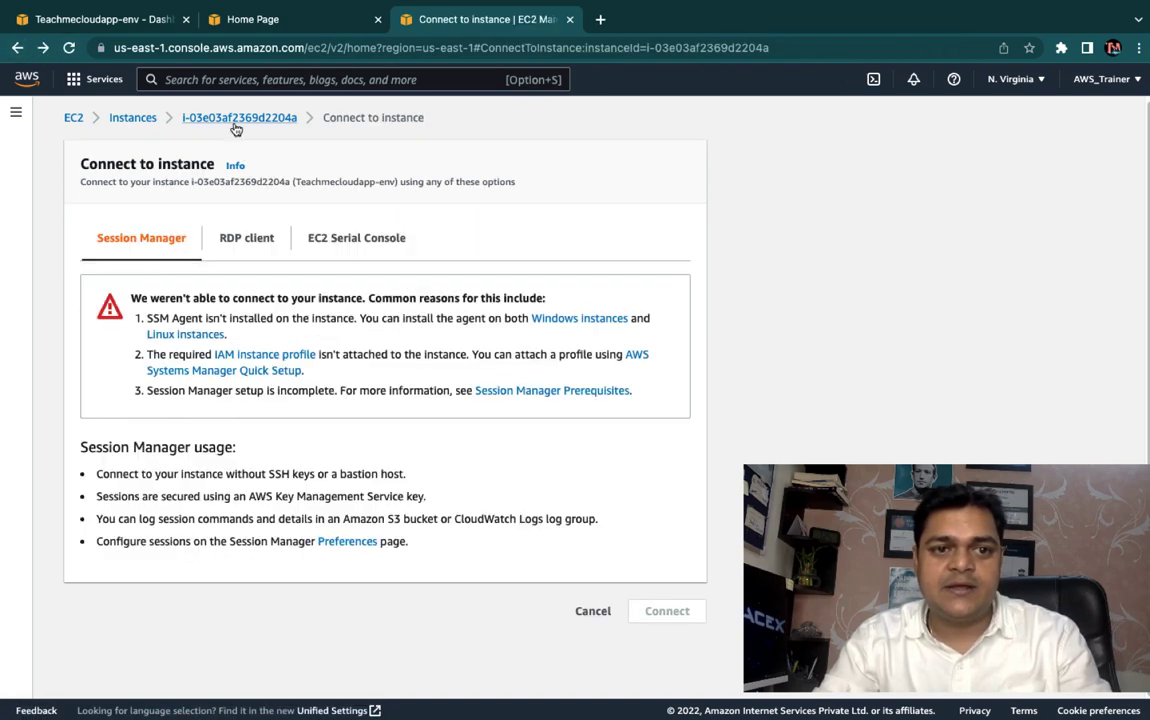
{"action": "left_click", "coordinate": [231, 122]}
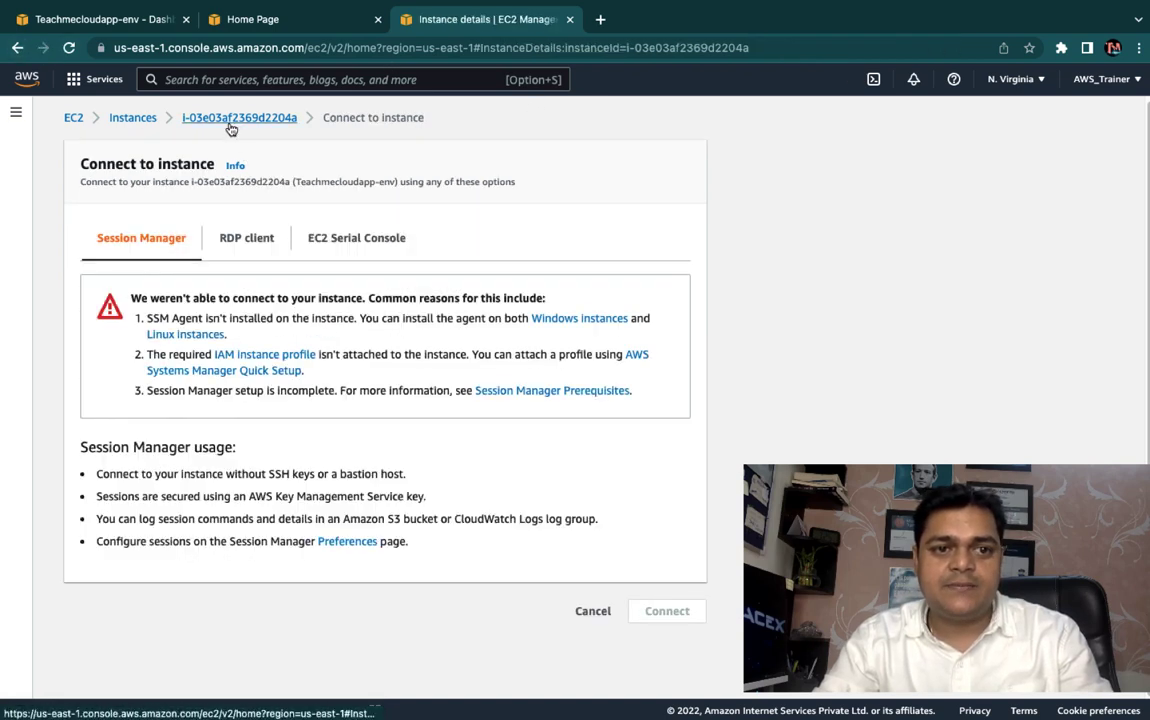
{"action": "left_click", "coordinate": [144, 120]}
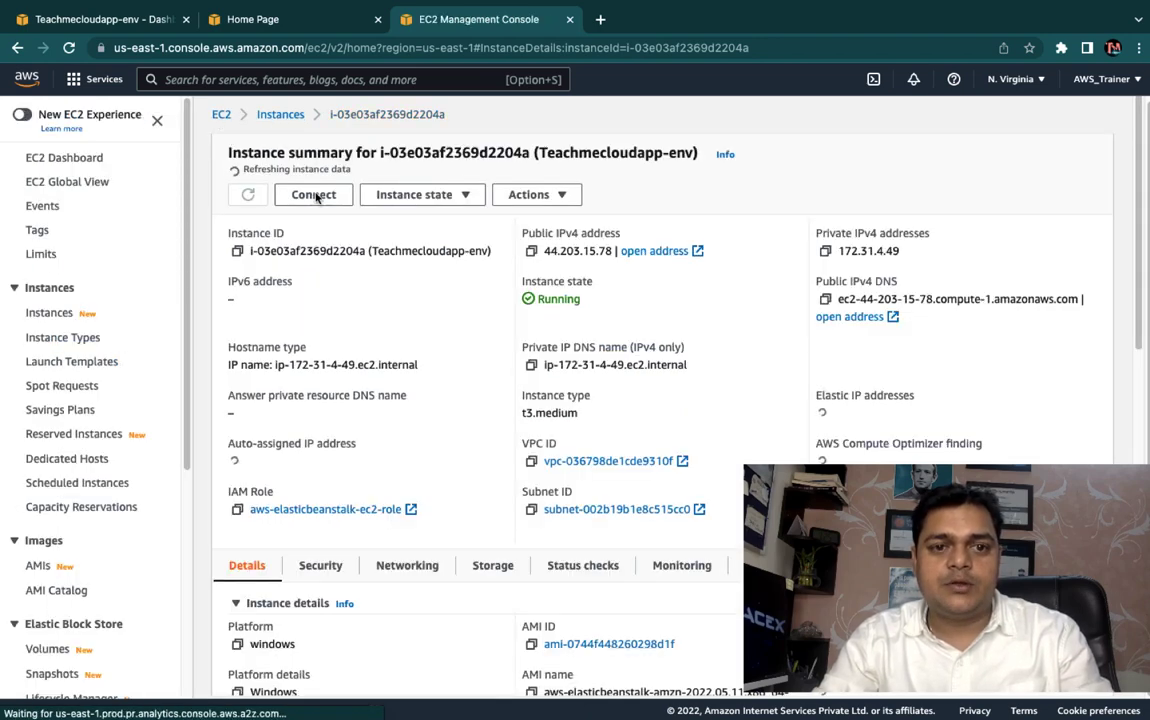
{"action": "left_click", "coordinate": [282, 115]}
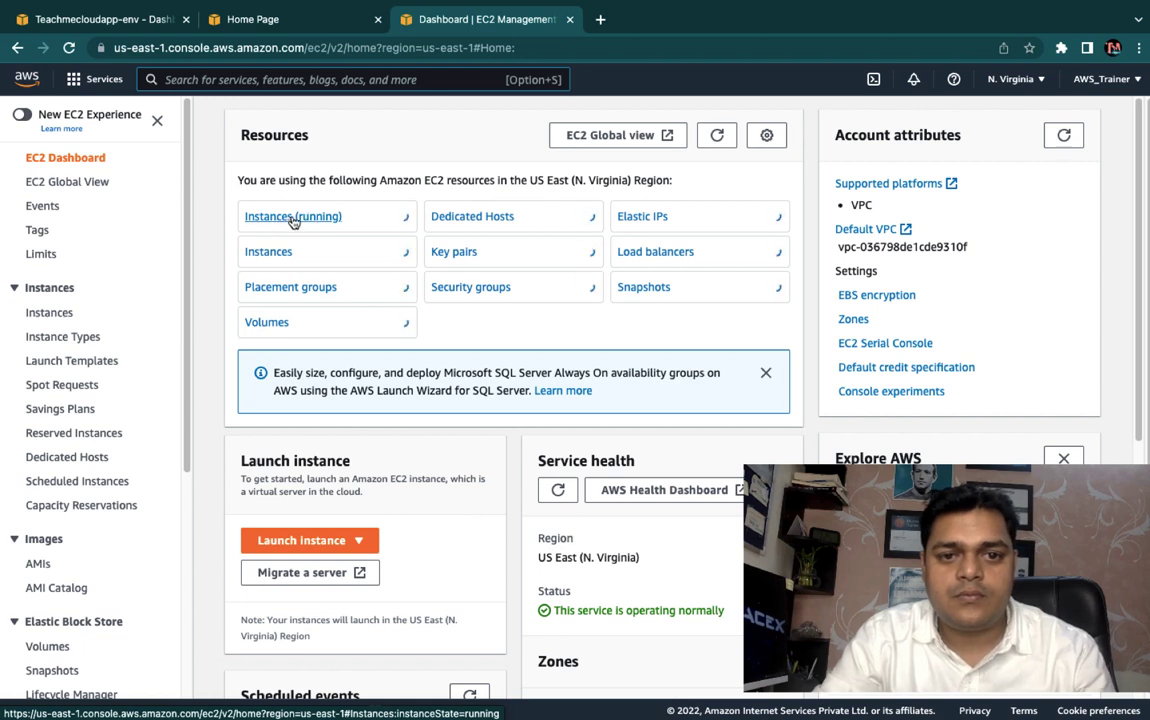
Step: Refresh the running instances list until it shows only instance i-057ce2f188be64a00
{"action": "left_click", "coordinate": [293, 218]}
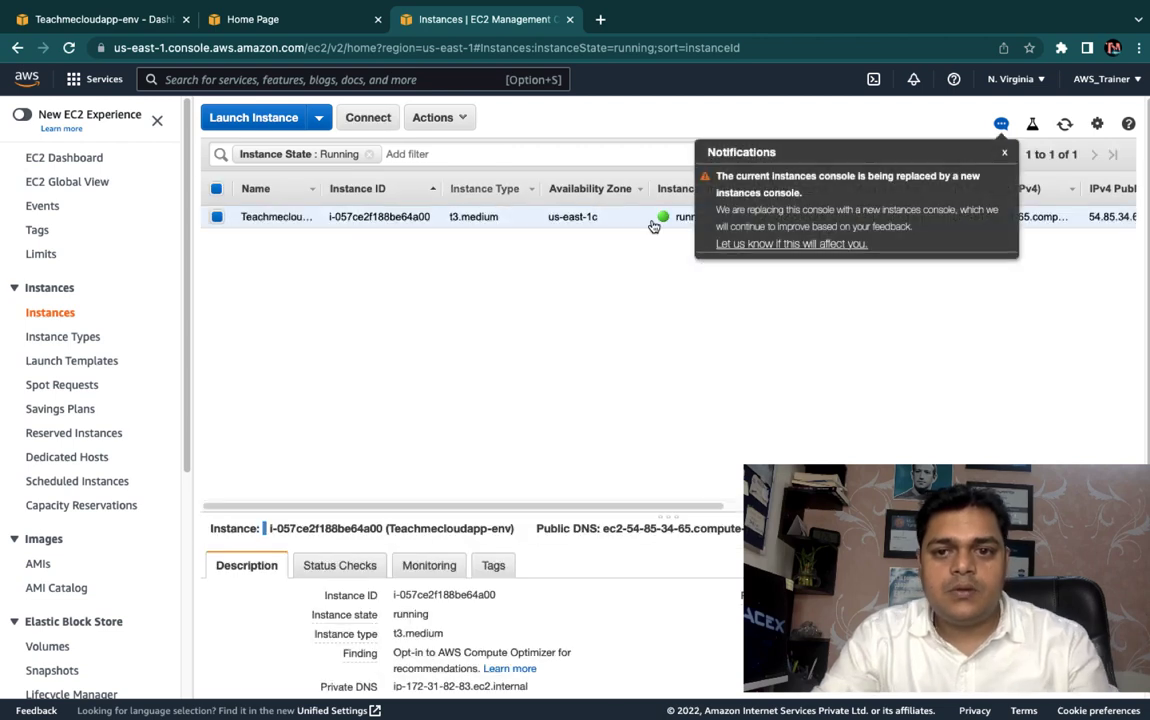
{"action": "left_click", "coordinate": [1005, 154]}
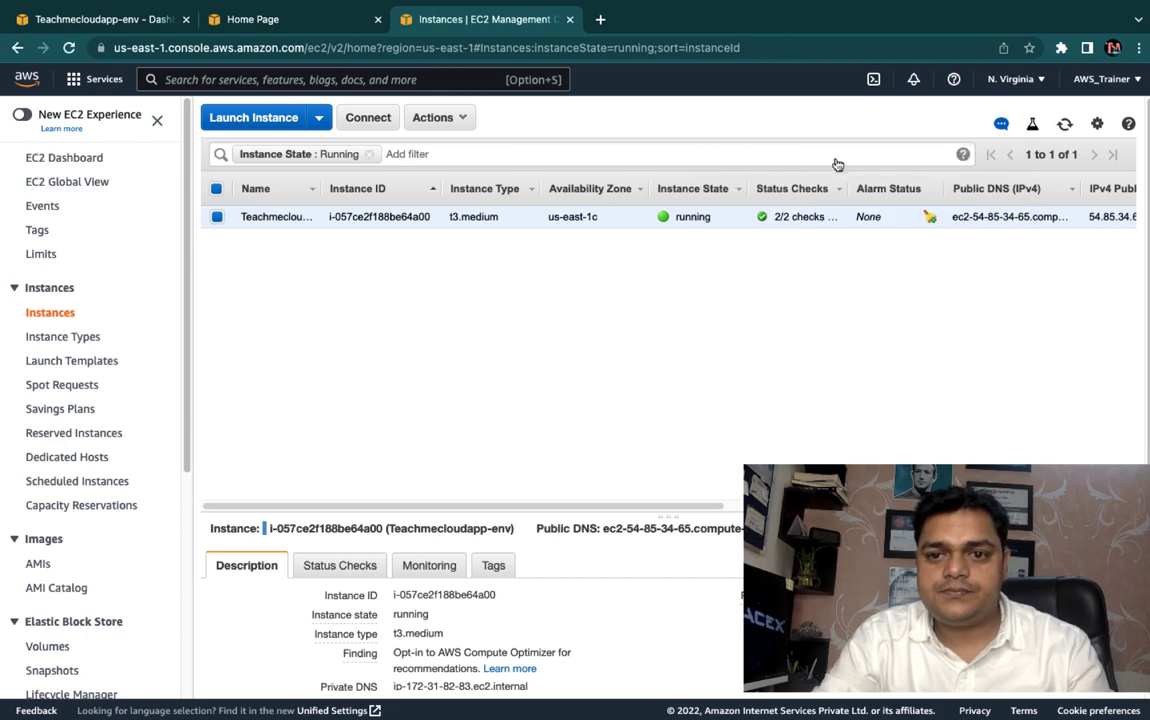
{"action": "left_click", "coordinate": [1065, 128]}
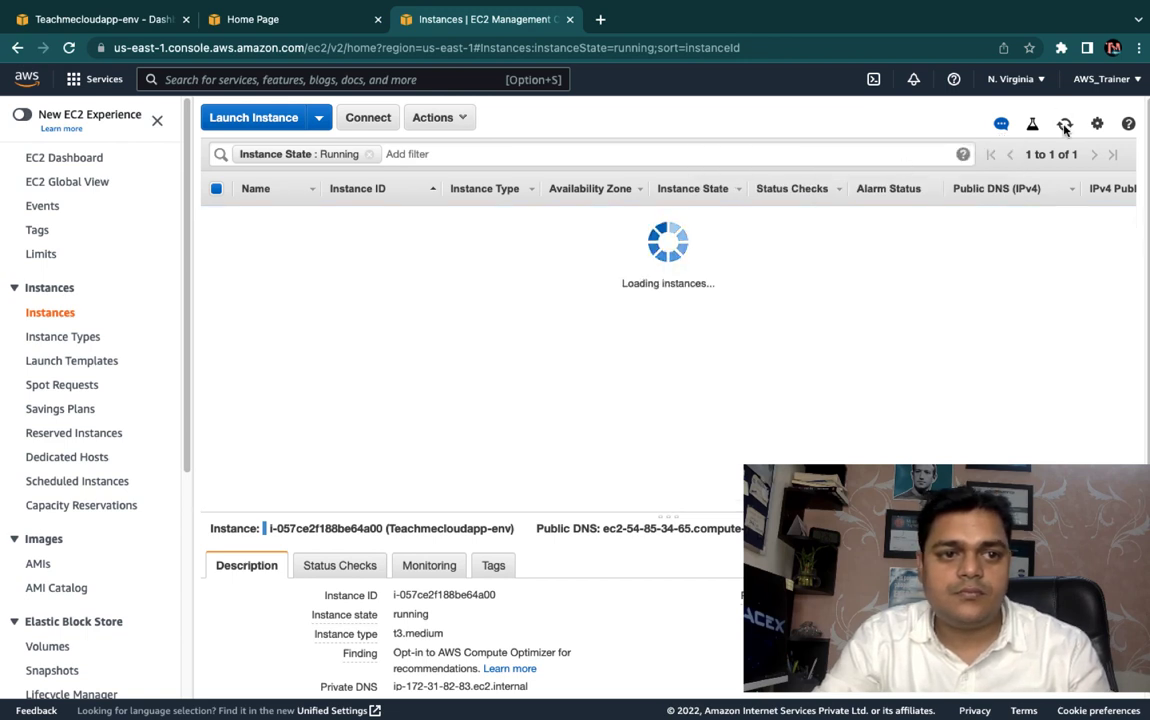
{"action": "left_click", "coordinate": [88, 160]}
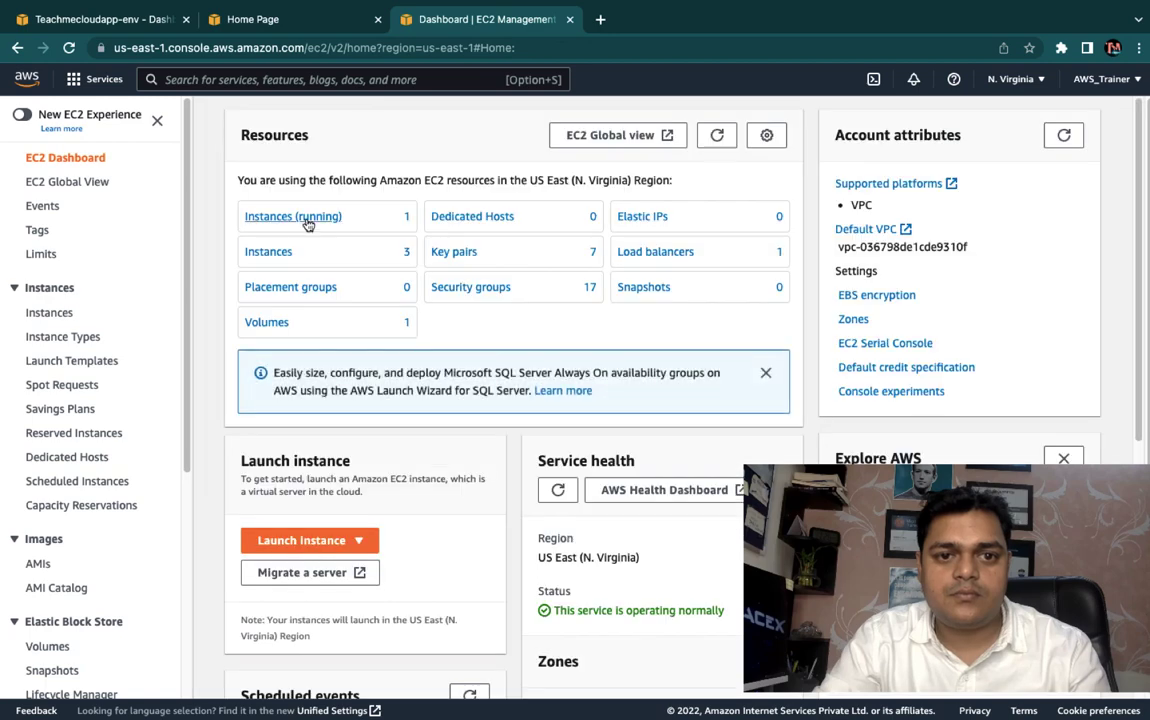
{"action": "left_click", "coordinate": [309, 222]}
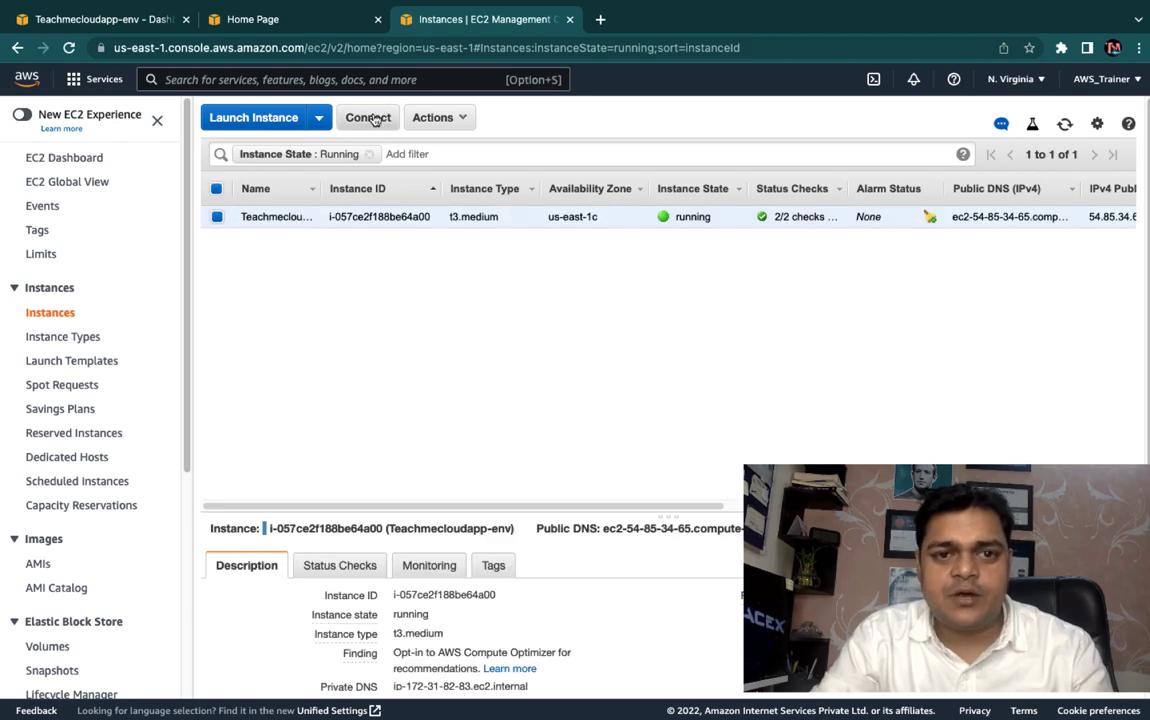
Step: Decrypt the Administrator password with beanstalk-key.pem from the Desktop, then download the Remote Desktop file
{"action": "left_click", "coordinate": [368, 118]}
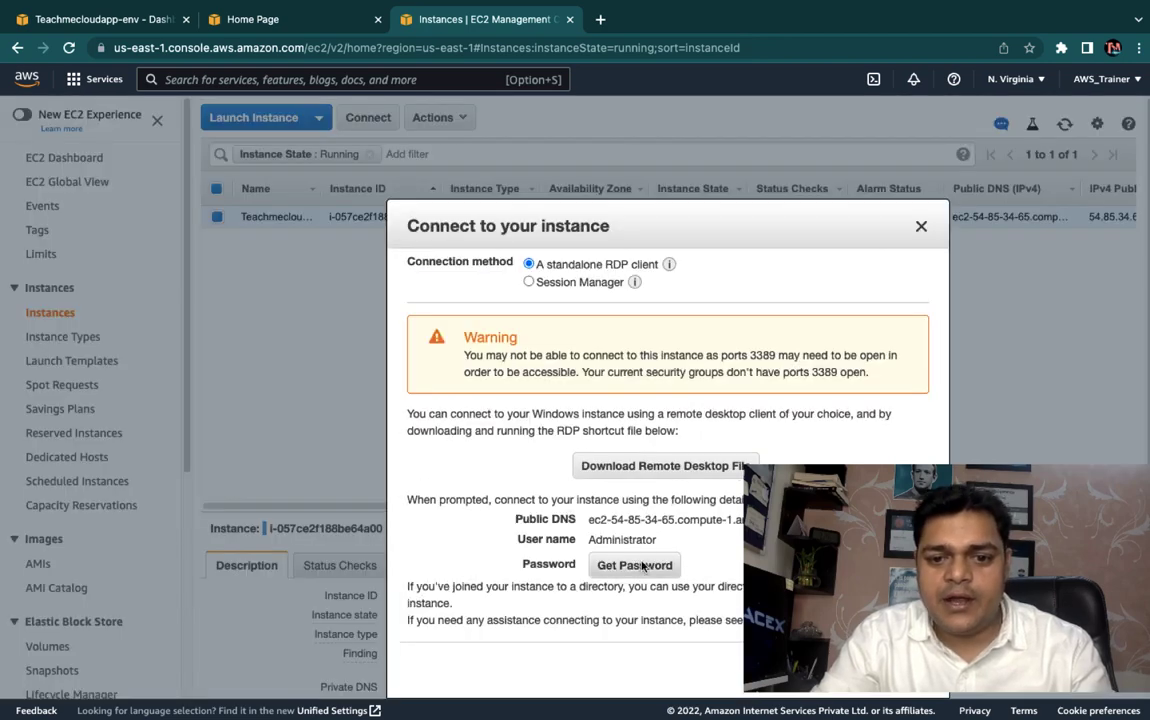
{"action": "left_click", "coordinate": [641, 566]}
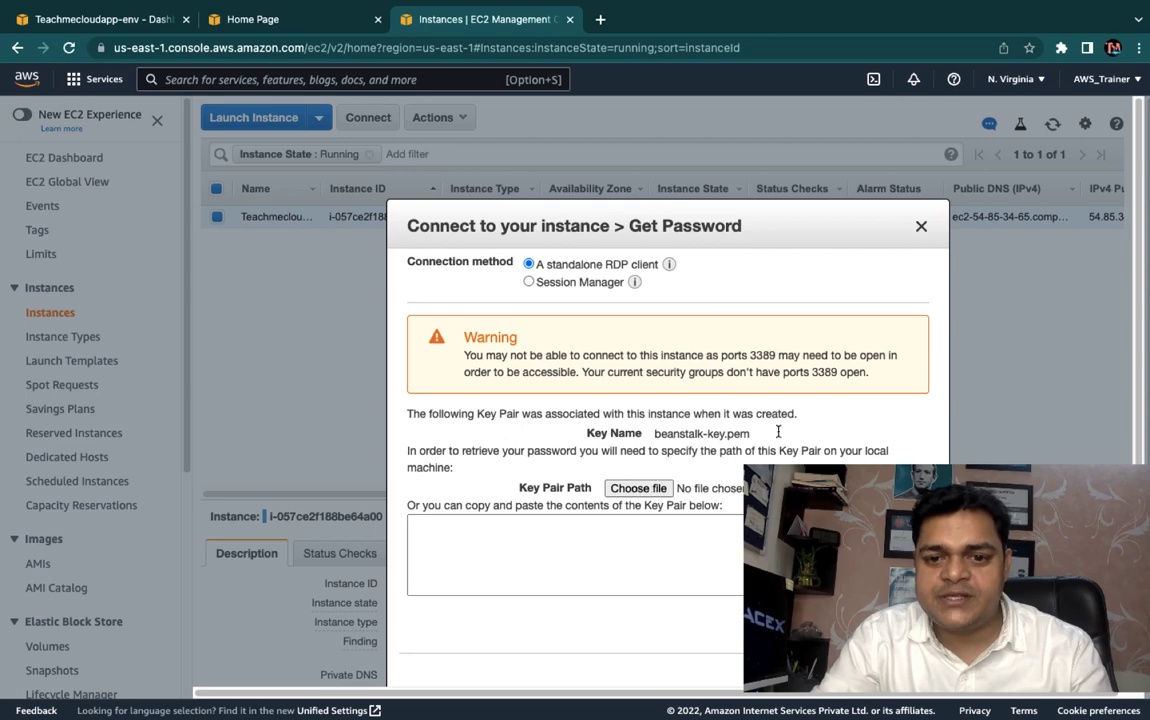
{"action": "triple_click", "coordinate": [778, 432]}
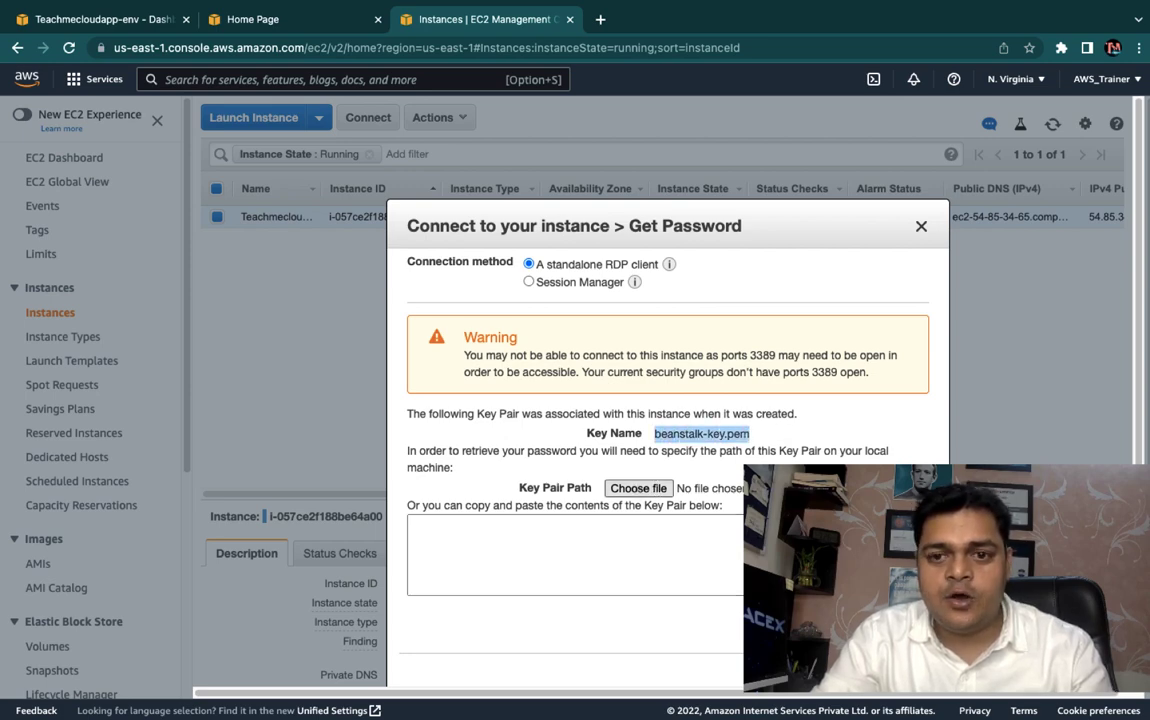
{"action": "left_click", "coordinate": [638, 488]}
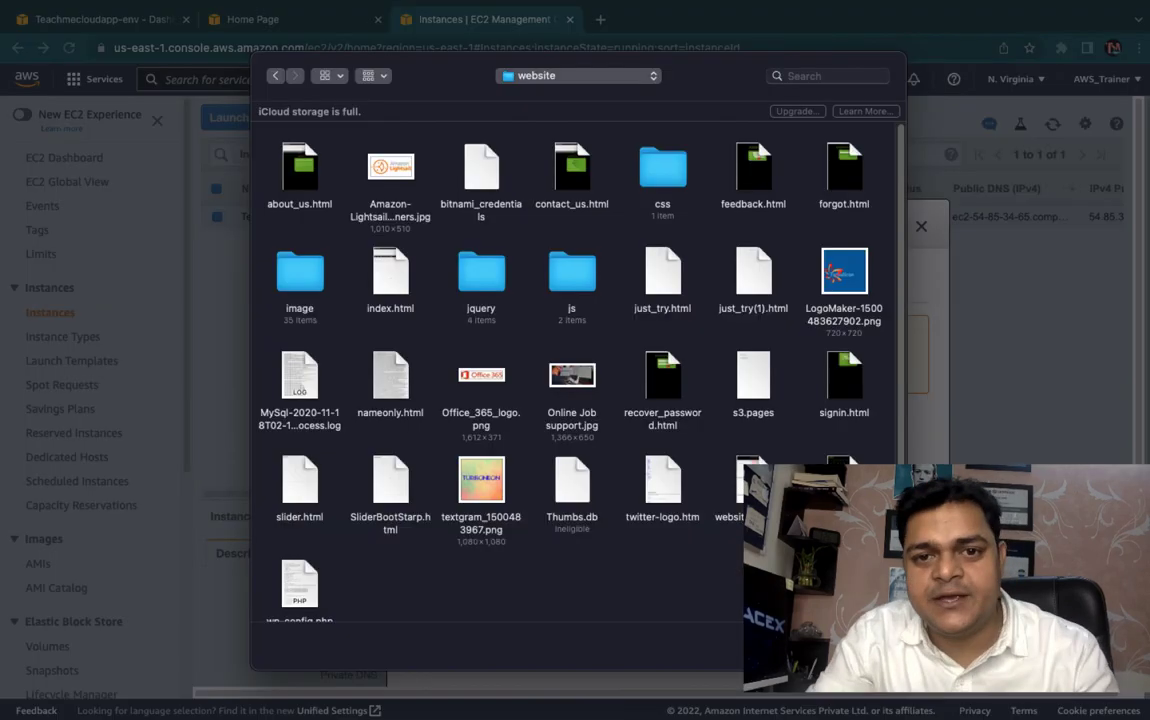
{"action": "left_click", "coordinate": [611, 79]}
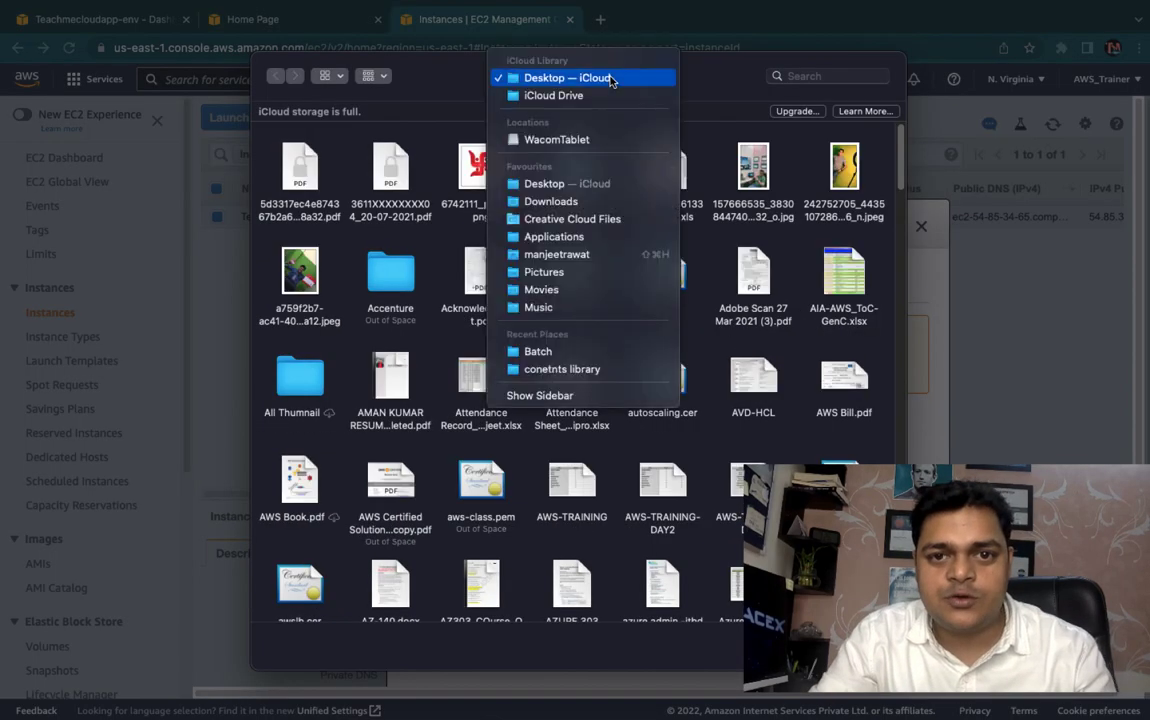
{"action": "left_click", "coordinate": [802, 78]}
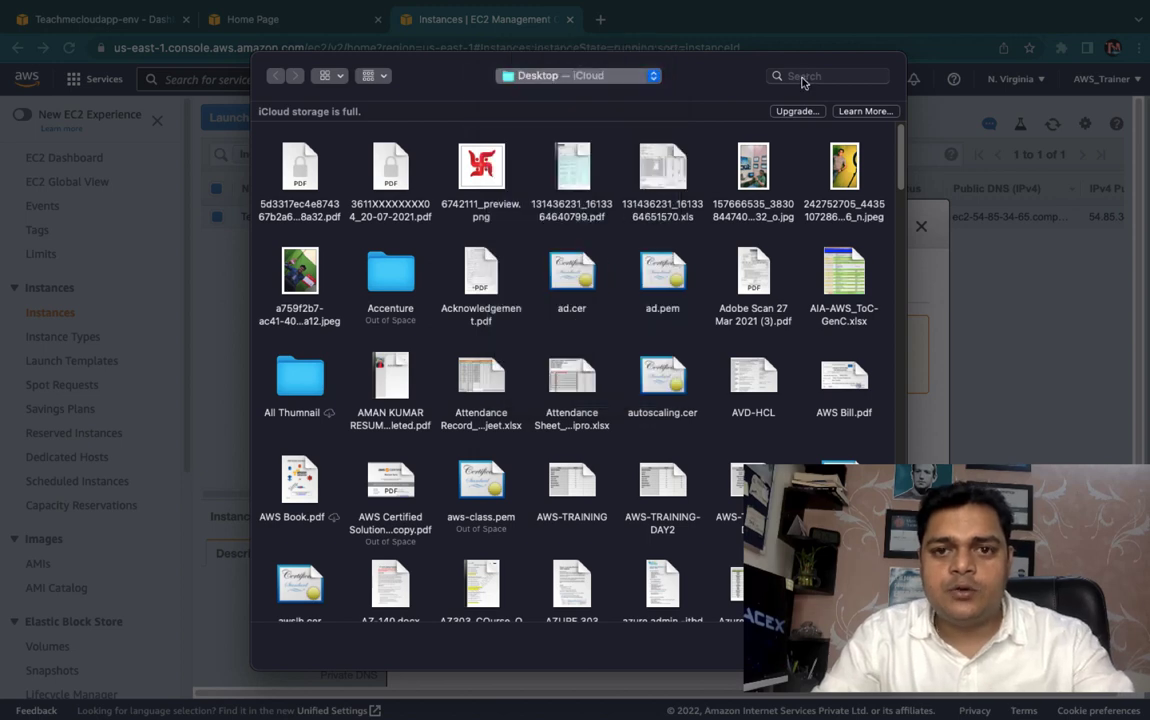
{"action": "left_click", "coordinate": [803, 79]}
{"action": "type", "text": "beanstalk"}
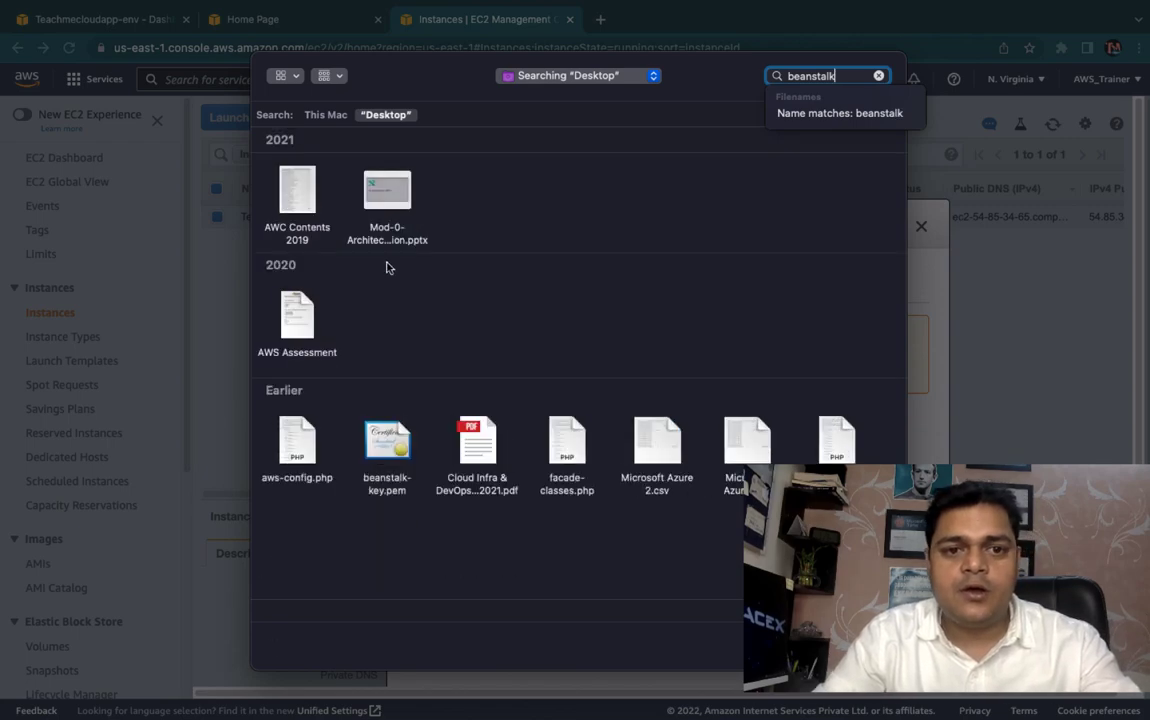
{"action": "double_click", "coordinate": [390, 448]}
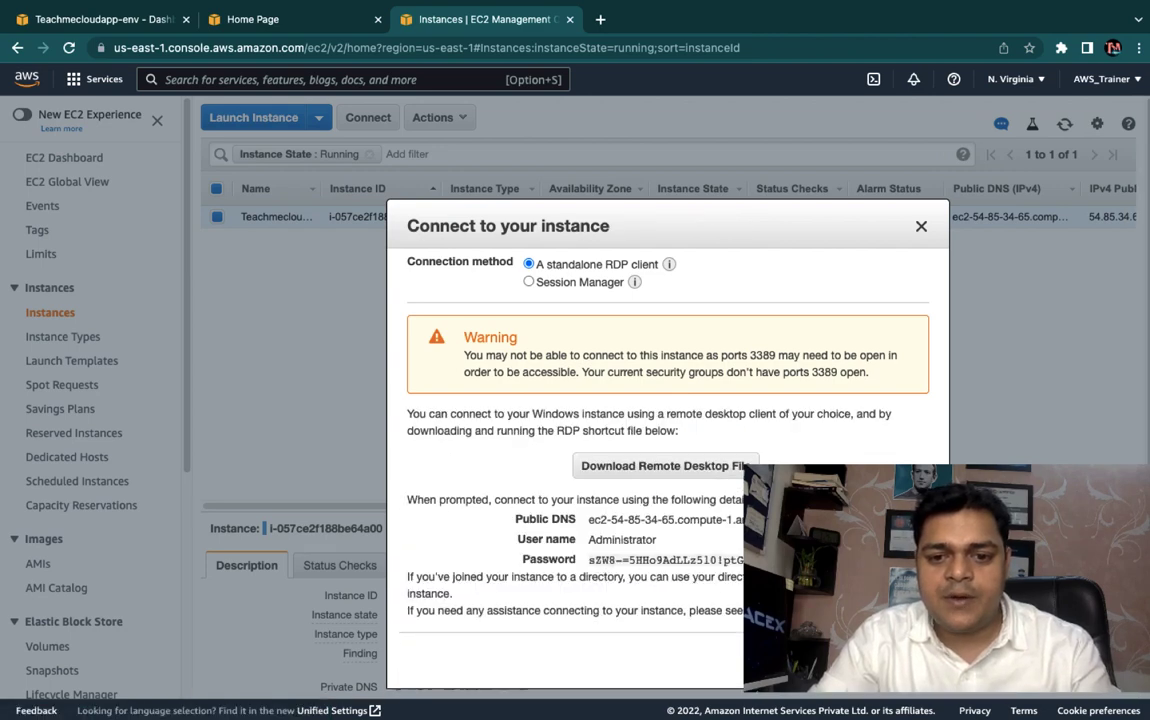
{"action": "left_click", "coordinate": [663, 468]}
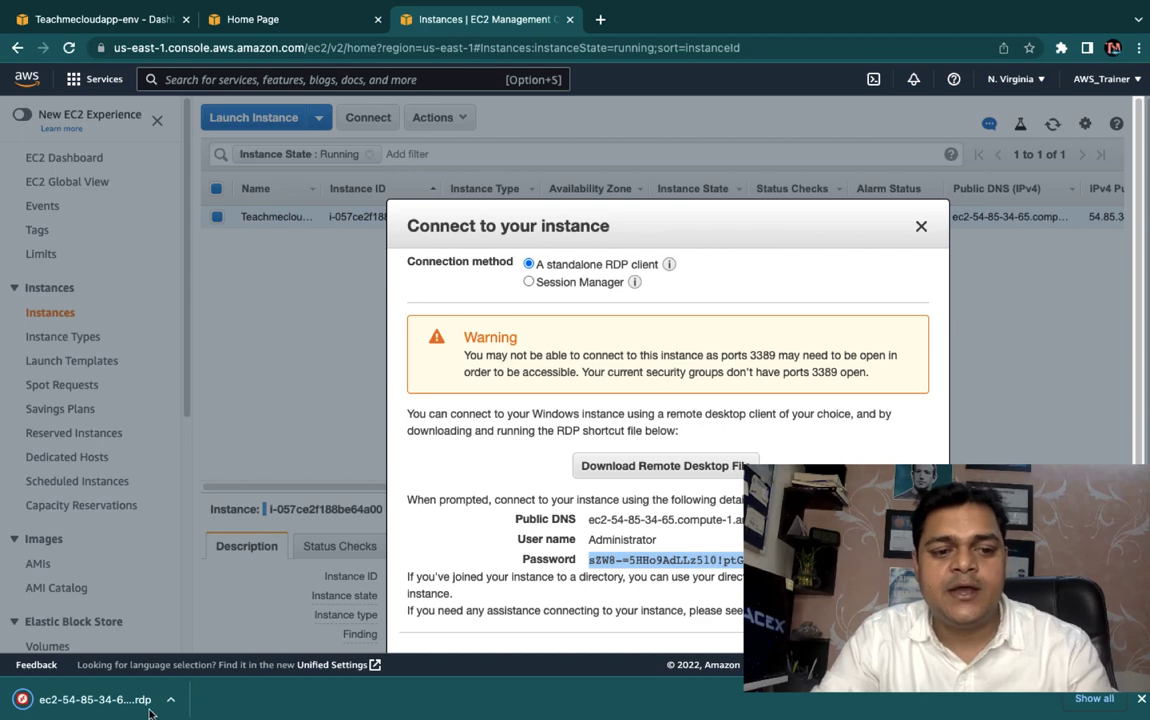
Step: Set the downloaded .rdp file to open when done and show Chrome's Downloads list
{"action": "left_click", "coordinate": [170, 702]}
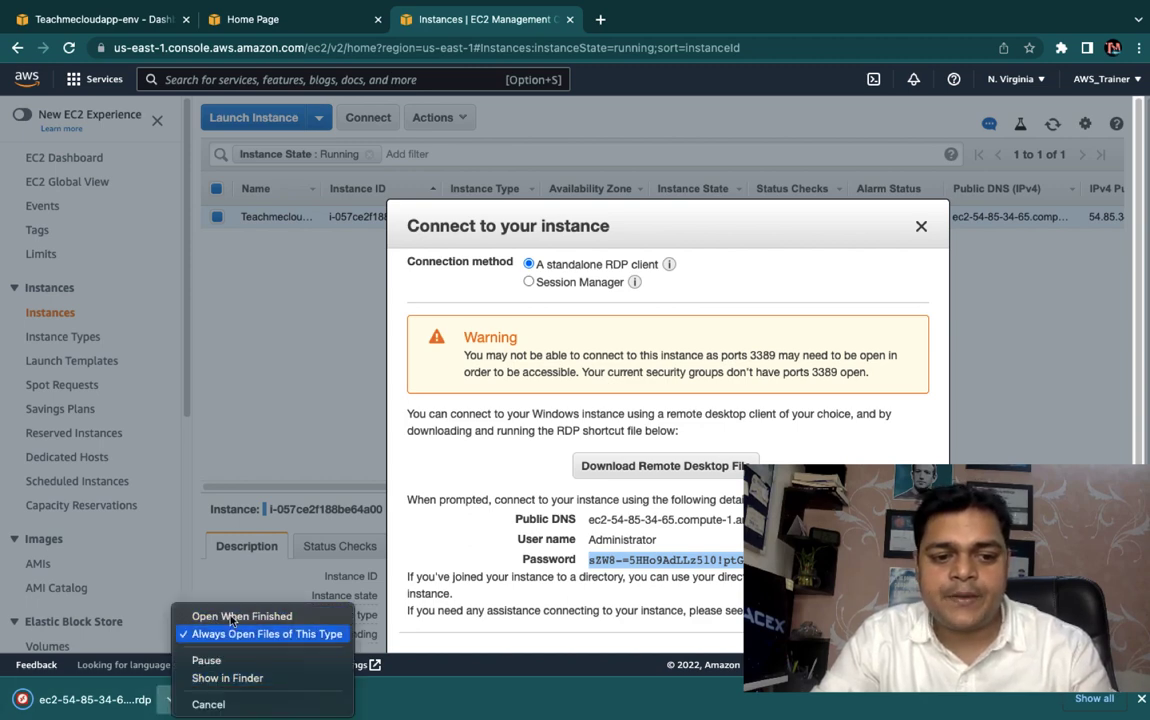
{"action": "left_click", "coordinate": [236, 616]}
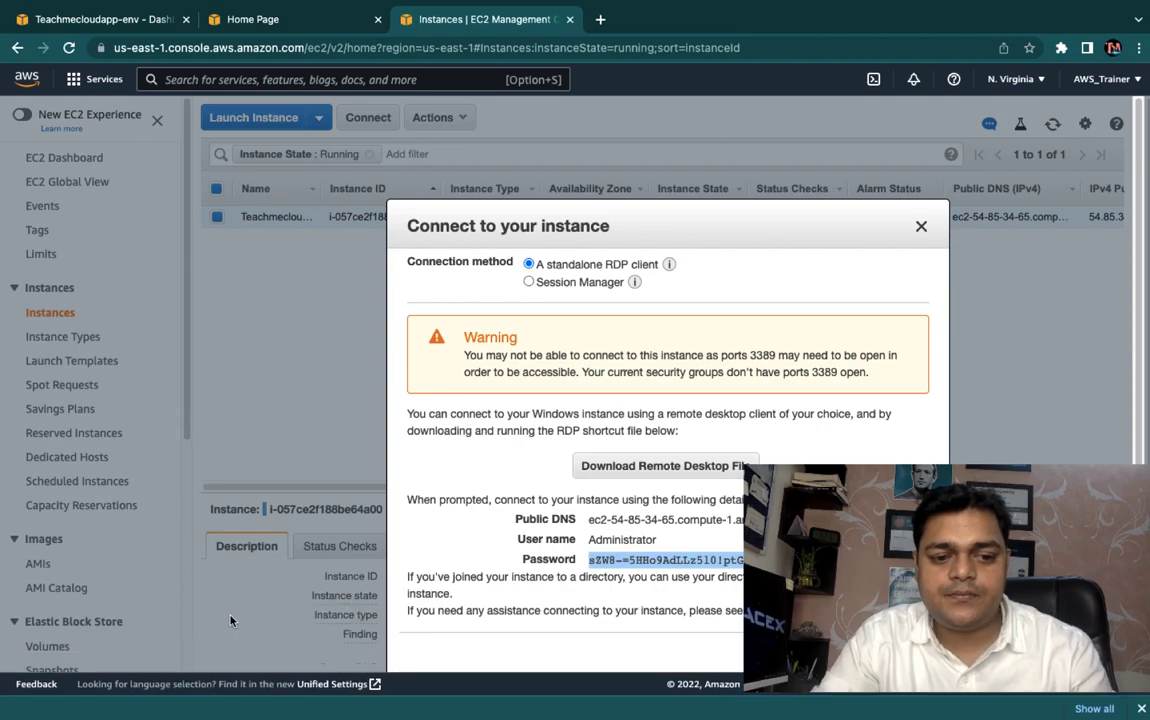
{"action": "key", "text": "ctrl+Left"}
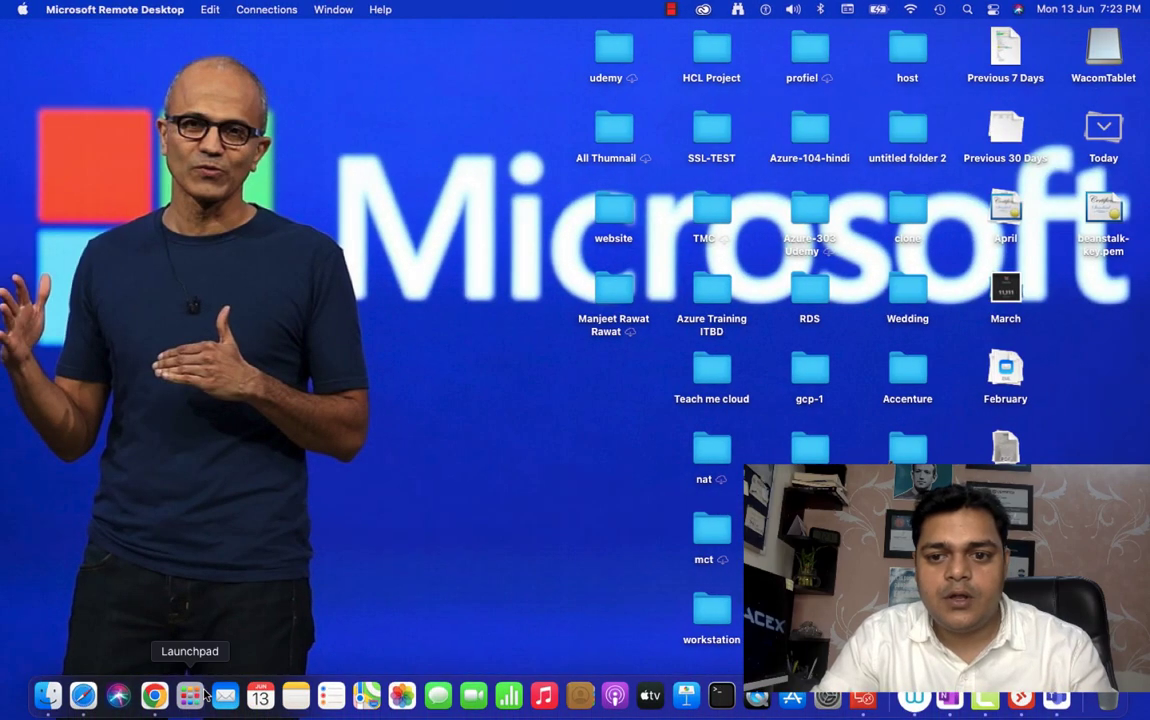
{"action": "key", "text": "ctrl+Right"}
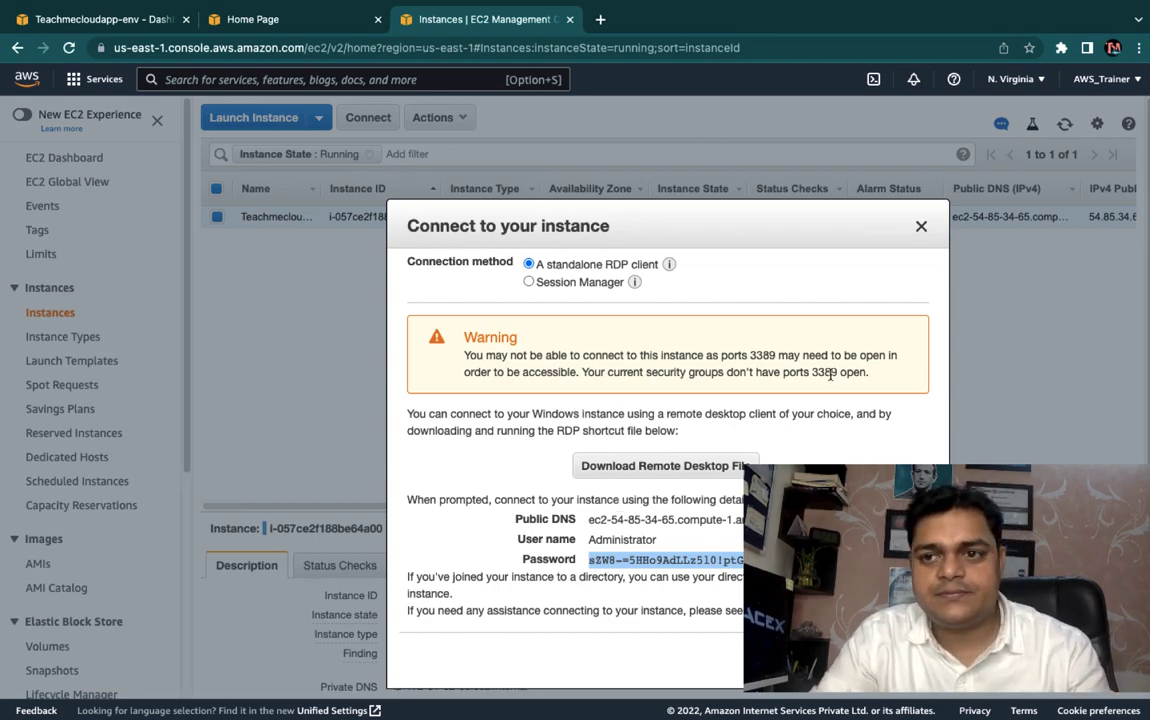
{"action": "key", "text": "ctrl+Left"}
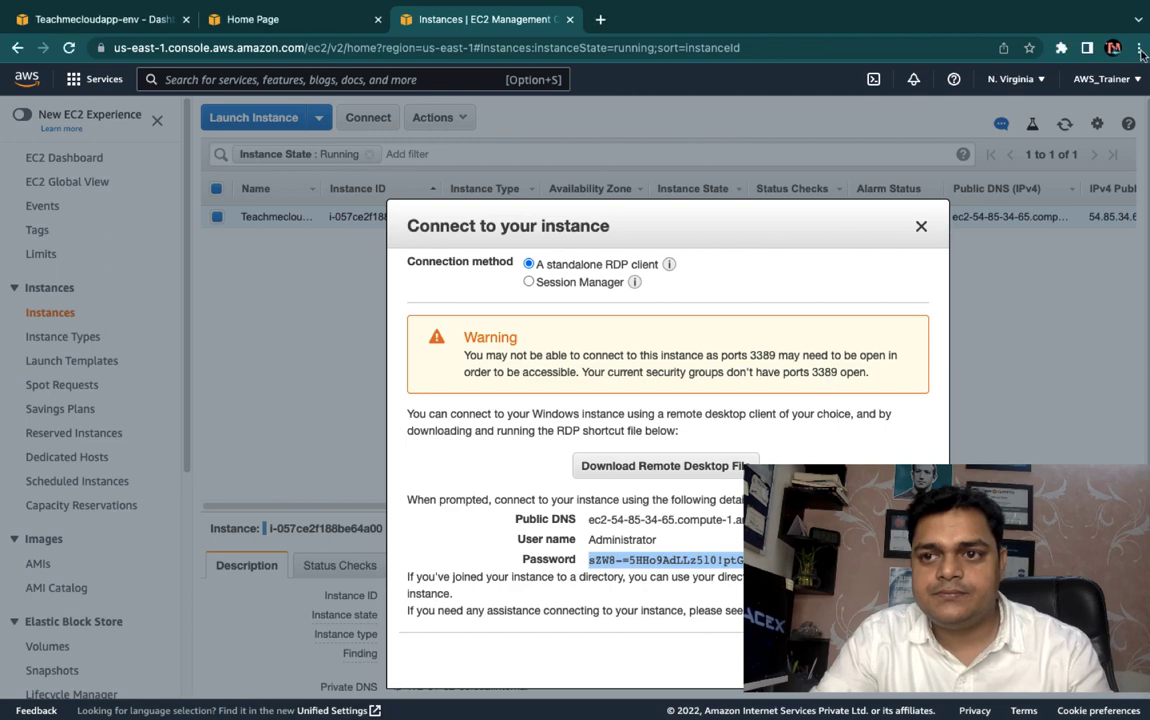
{"action": "left_click", "coordinate": [1138, 47]}
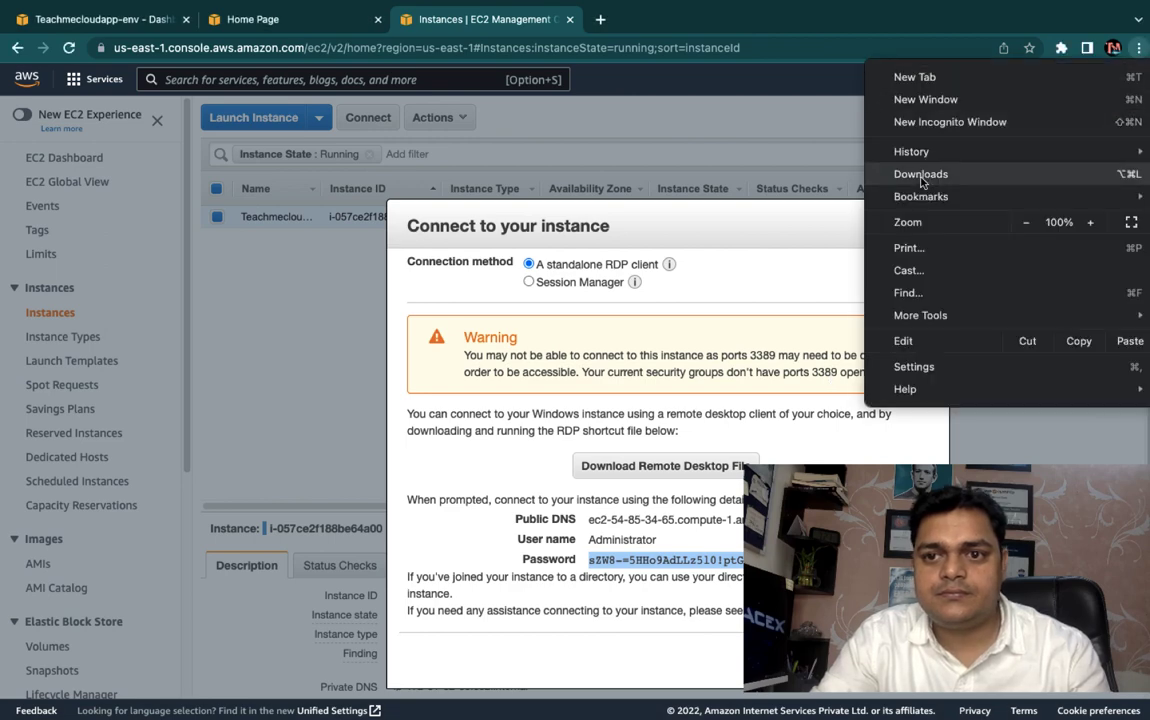
{"action": "left_click", "coordinate": [920, 174]}
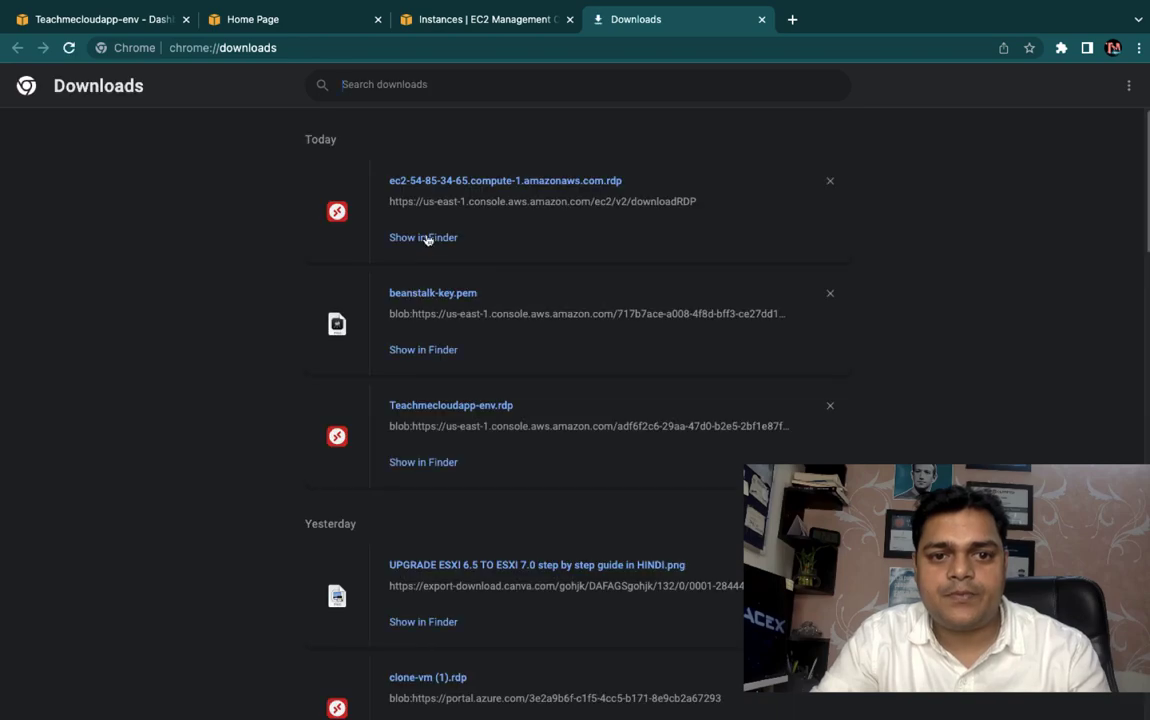
Step: Open the downloaded ec2 .rdp file from Finder and minimise the Downloads window
{"action": "left_click", "coordinate": [427, 239]}
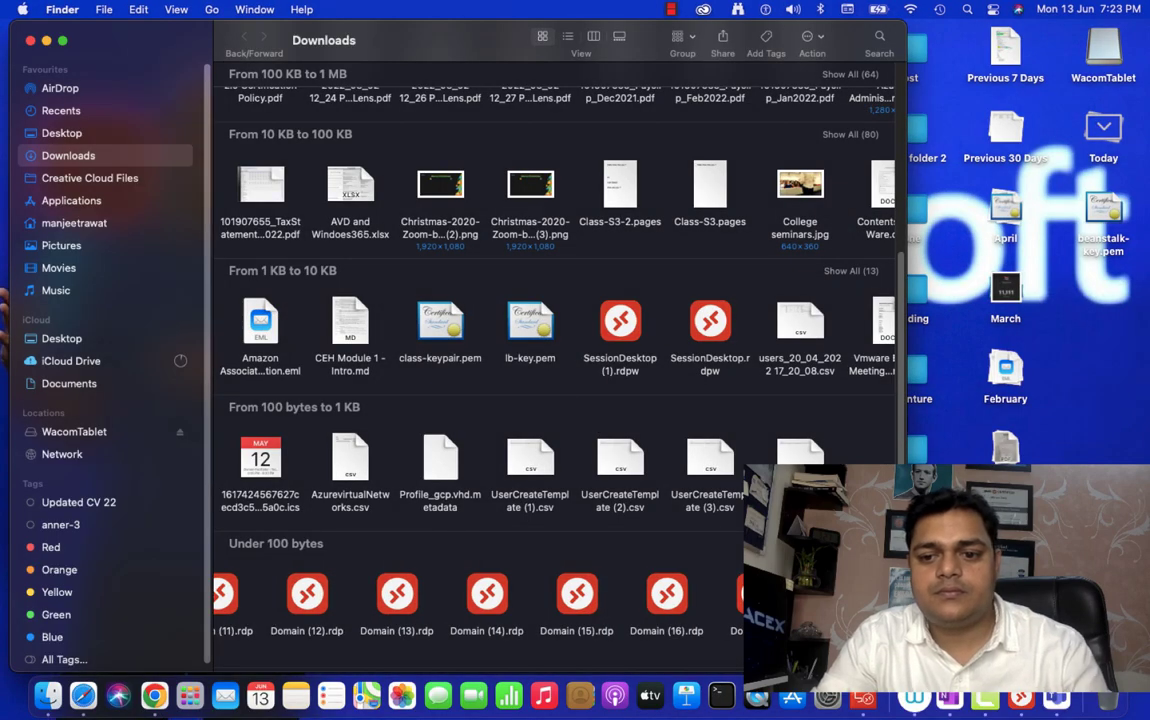
{"action": "double_click", "coordinate": [847, 594]}
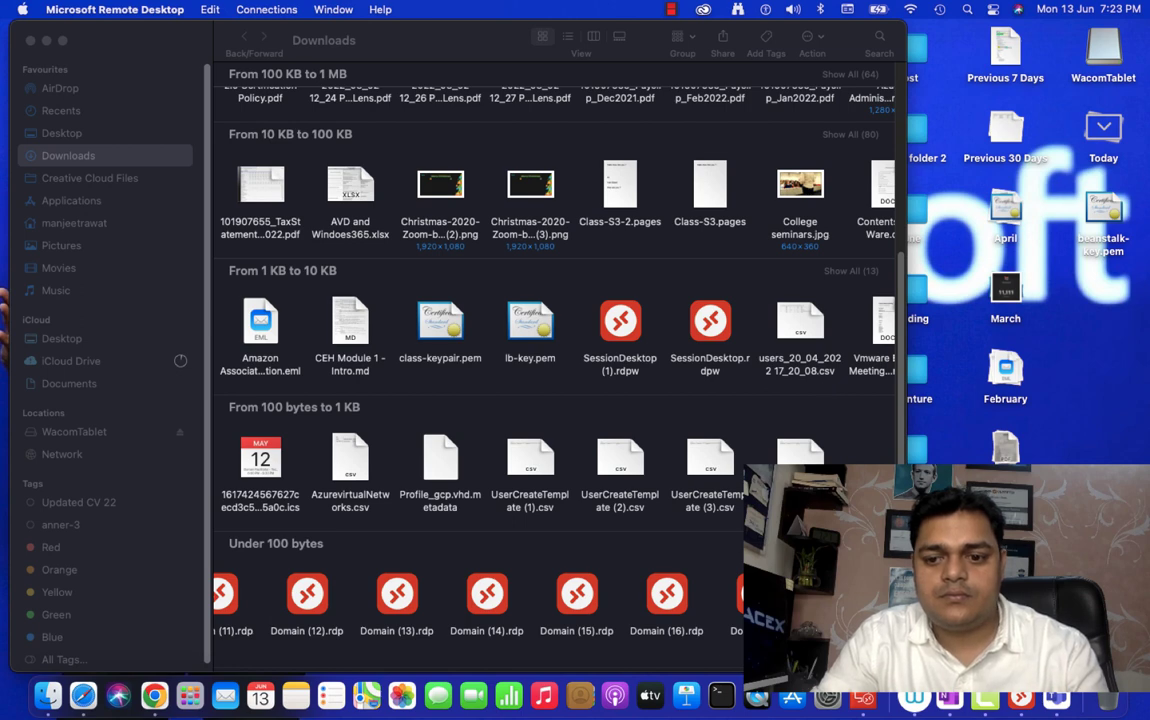
{"action": "right_click", "coordinate": [490, 342]}
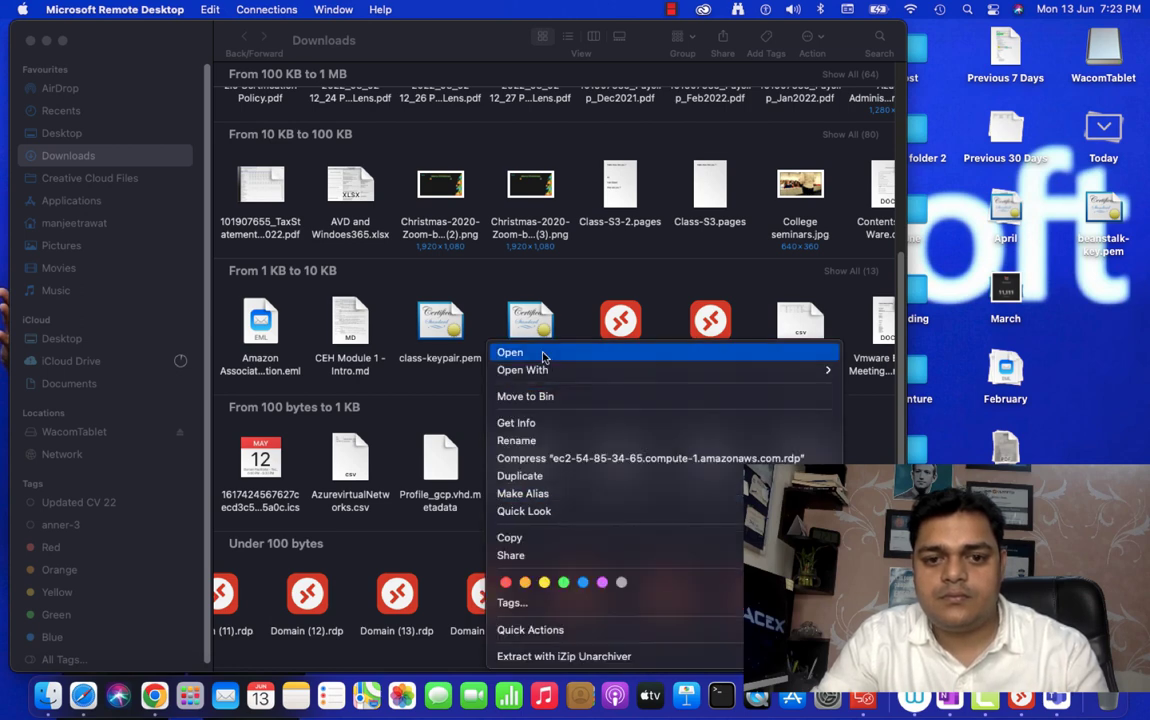
{"action": "left_click", "coordinate": [543, 354]}
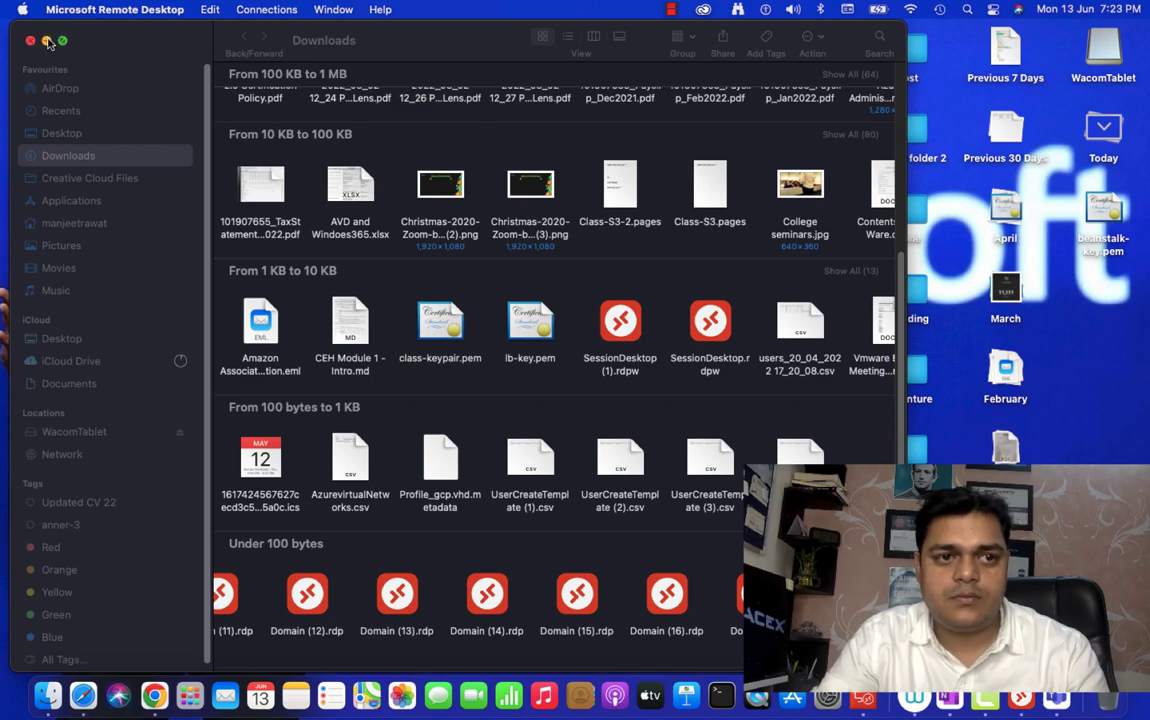
{"action": "left_click", "coordinate": [46, 40]}
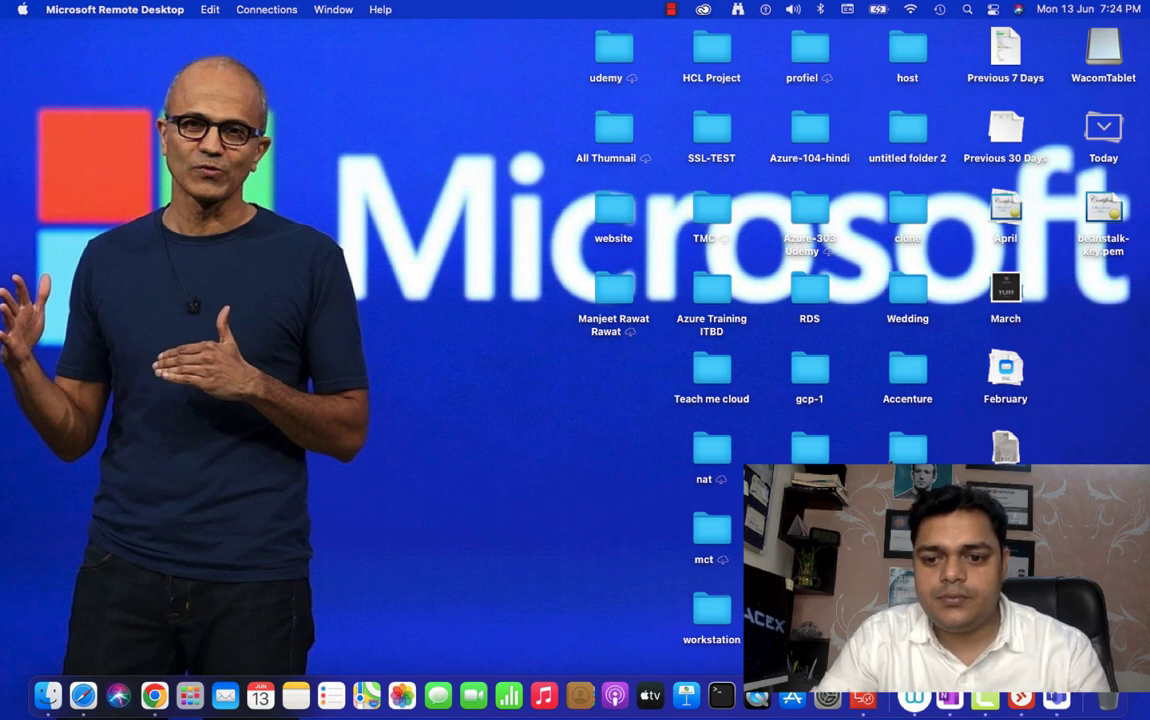
Step: Check the EC2 connection details in the browser, then return to the desktop
{"action": "key", "text": "ctrl+Right"}
{"action": "key", "text": "ctrl+Left"}
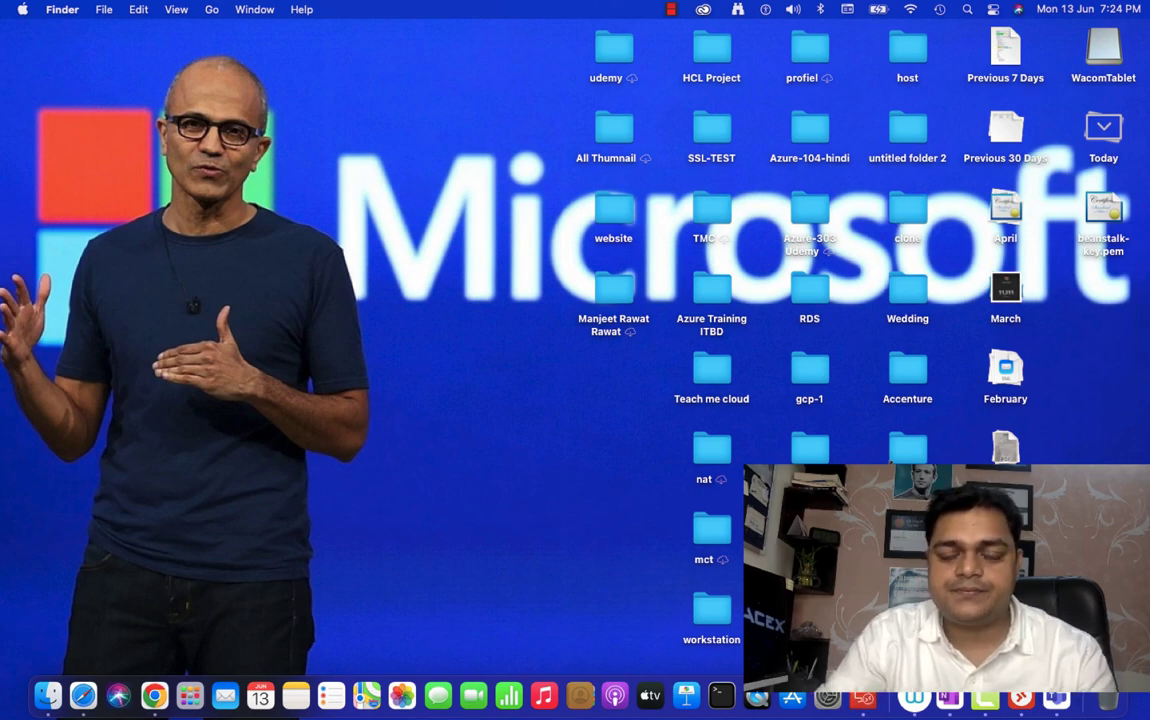
{"action": "key", "text": "ctrl+Right"}
{"action": "left_click", "coordinate": [491, 22]}
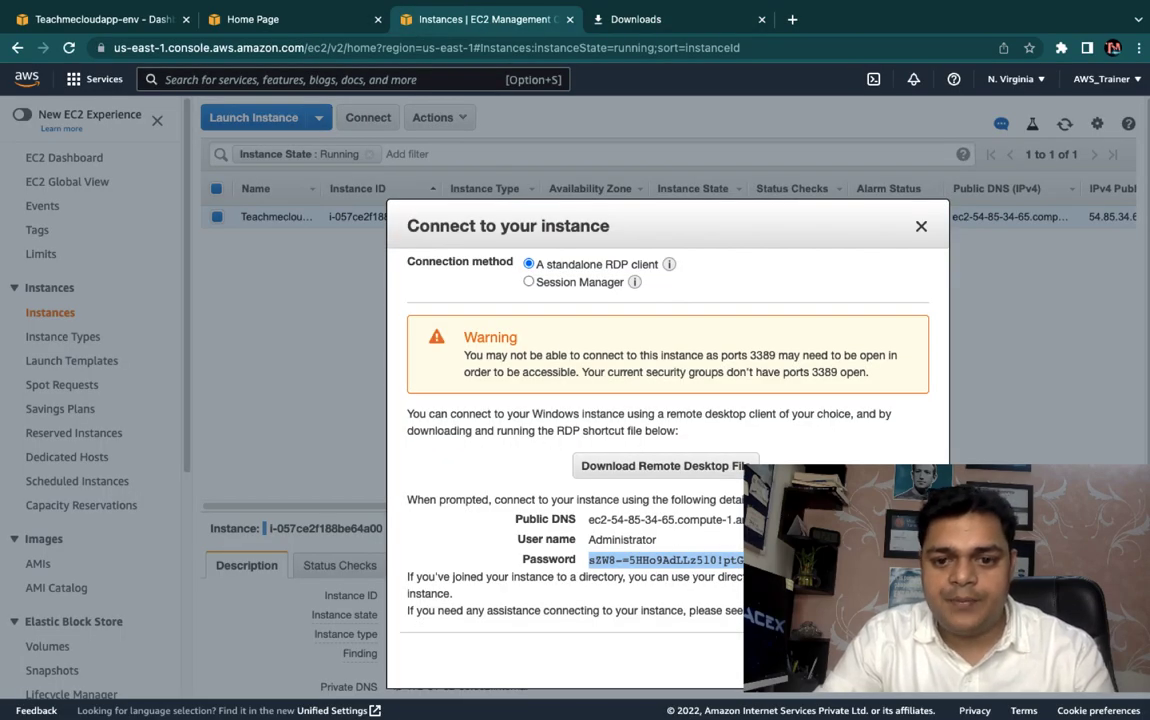
{"action": "key", "text": "ctrl+Left"}
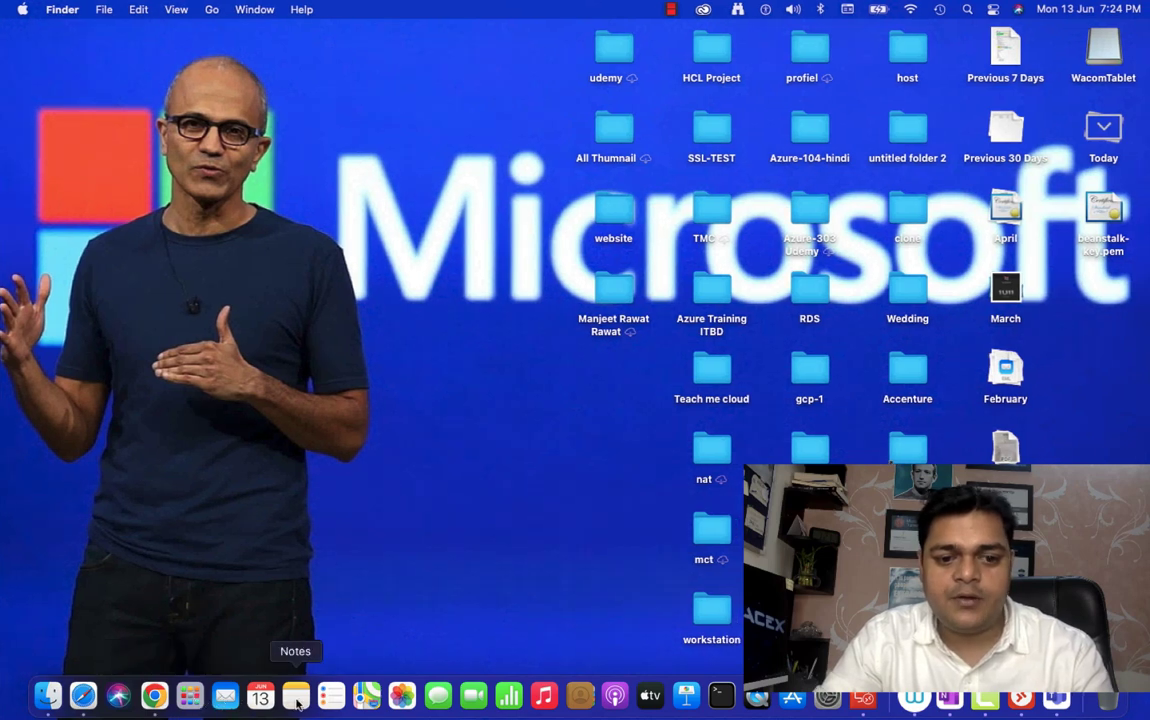
Step: Paste the Administrator password into Notes on a new line above the table
{"action": "left_click", "coordinate": [296, 697]}
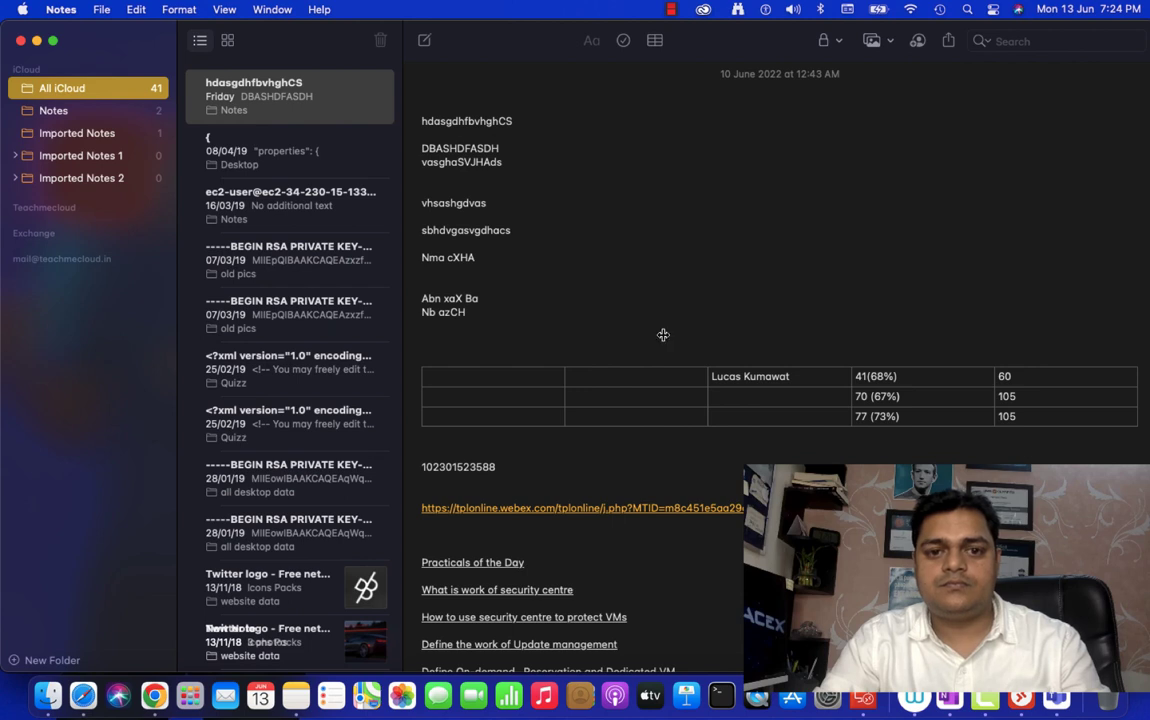
{"action": "scroll", "coordinate": [663, 335], "scroll_direction": "down", "scroll_amount": 1}
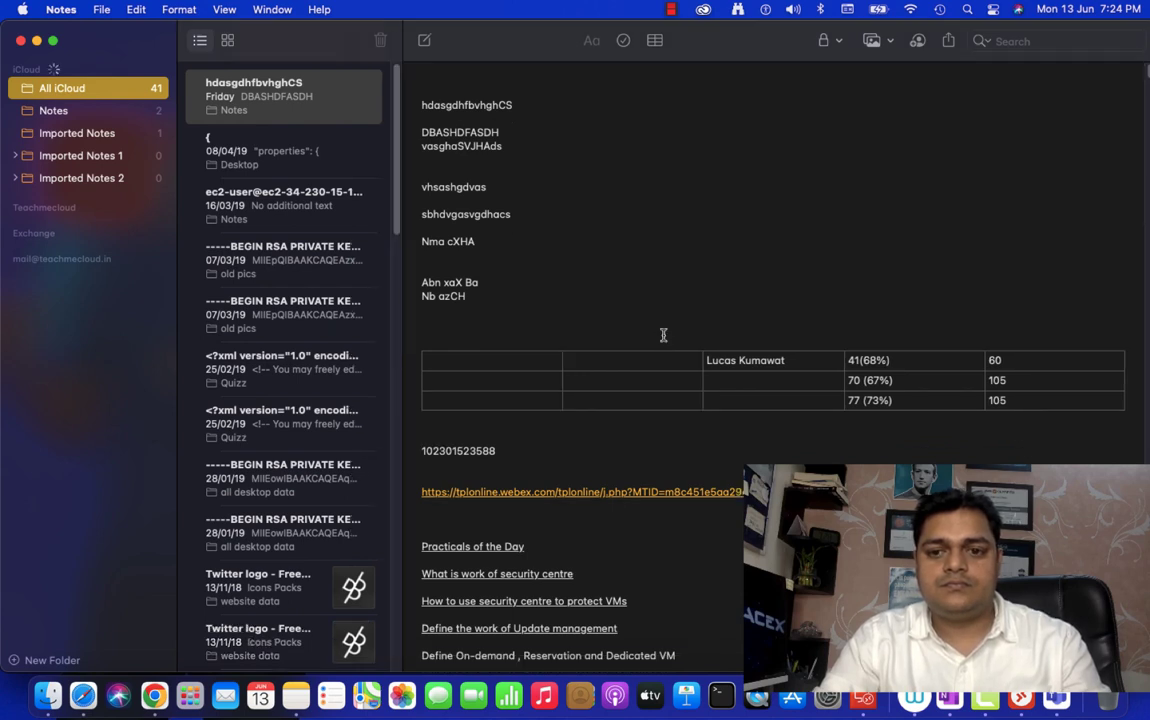
{"action": "left_click", "coordinate": [663, 335]}
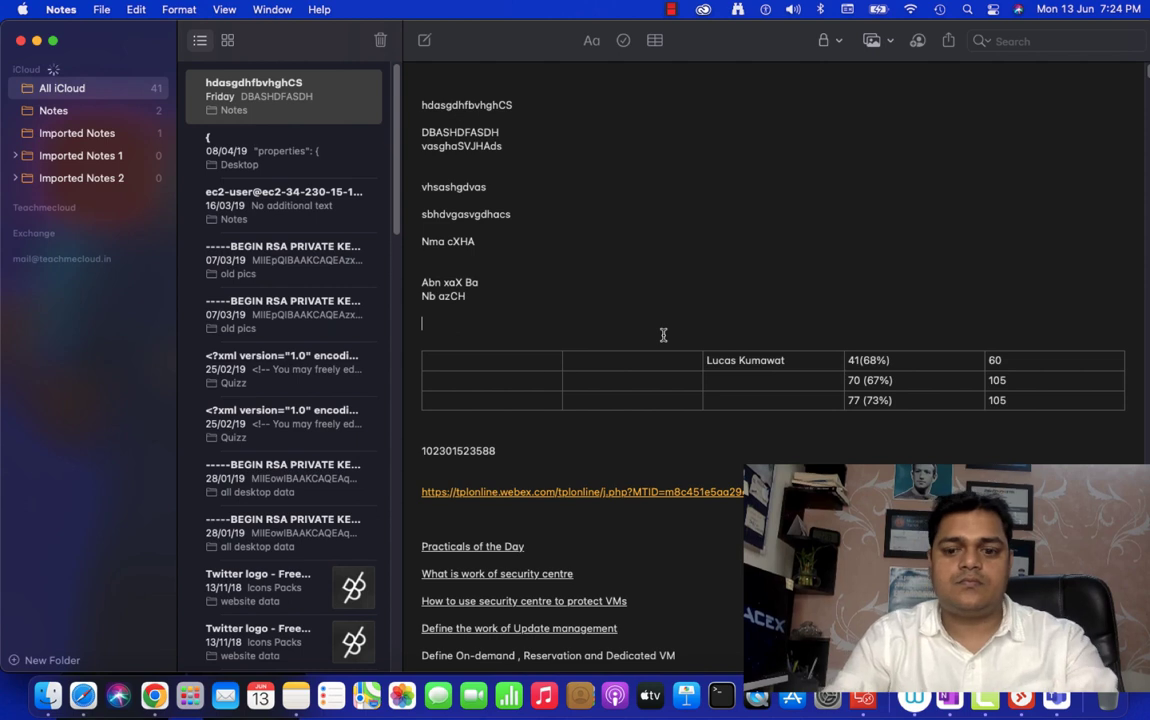
{"action": "key", "text": "Return"}
{"action": "key", "text": "Return"}
{"action": "key", "text": "Return"}
{"action": "key", "text": "Return"}
{"action": "key", "text": "Return"}
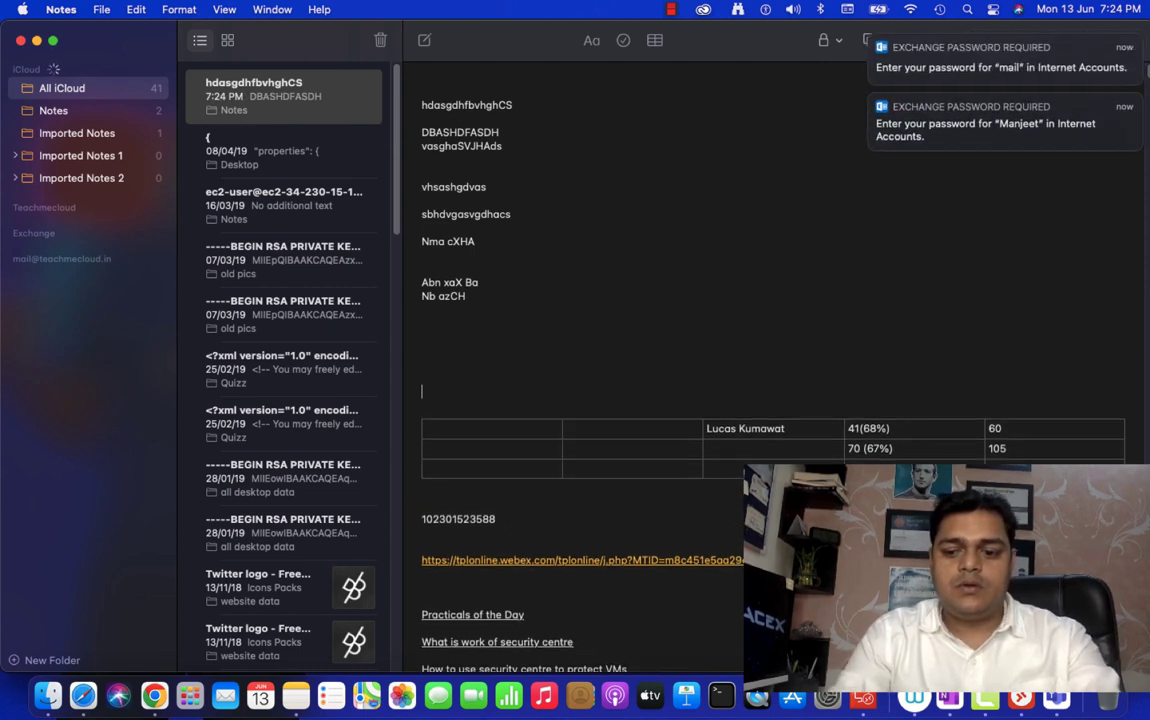
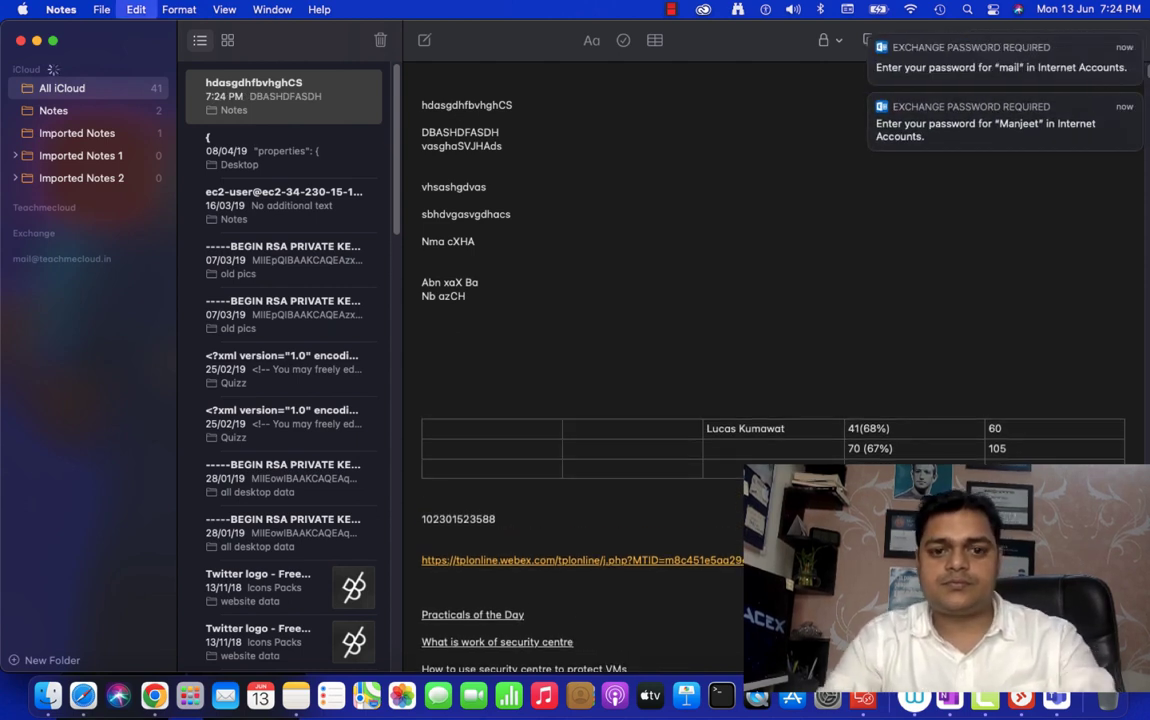
Step: Dismiss the EC2 connection details in the browser and bring up Remote Desktop's connection list
{"action": "key", "text": "ctrl+Right"}
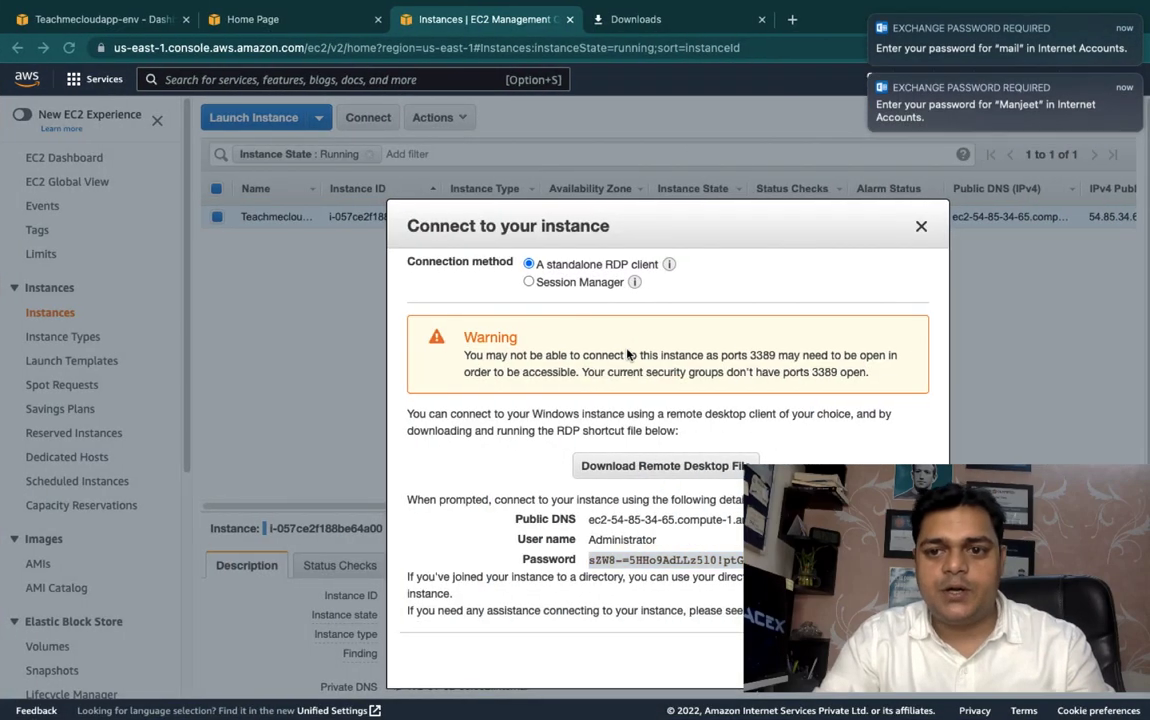
{"action": "key", "text": "Escape"}
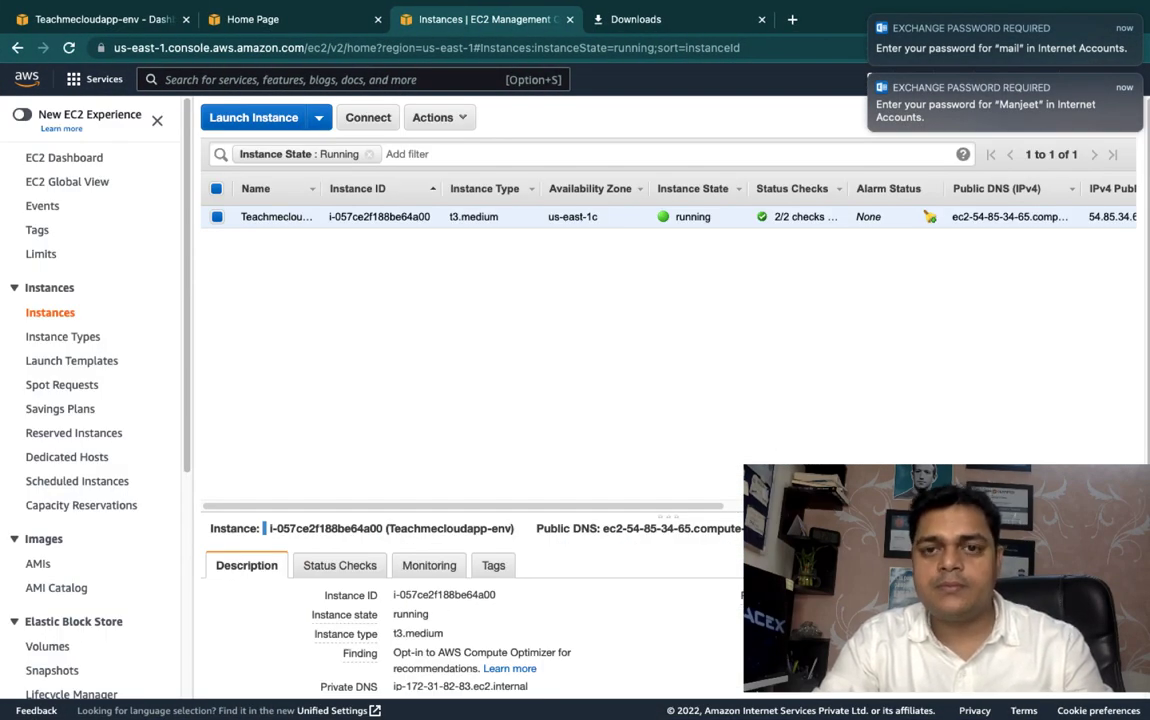
{"action": "key", "text": "ctrl+Left"}
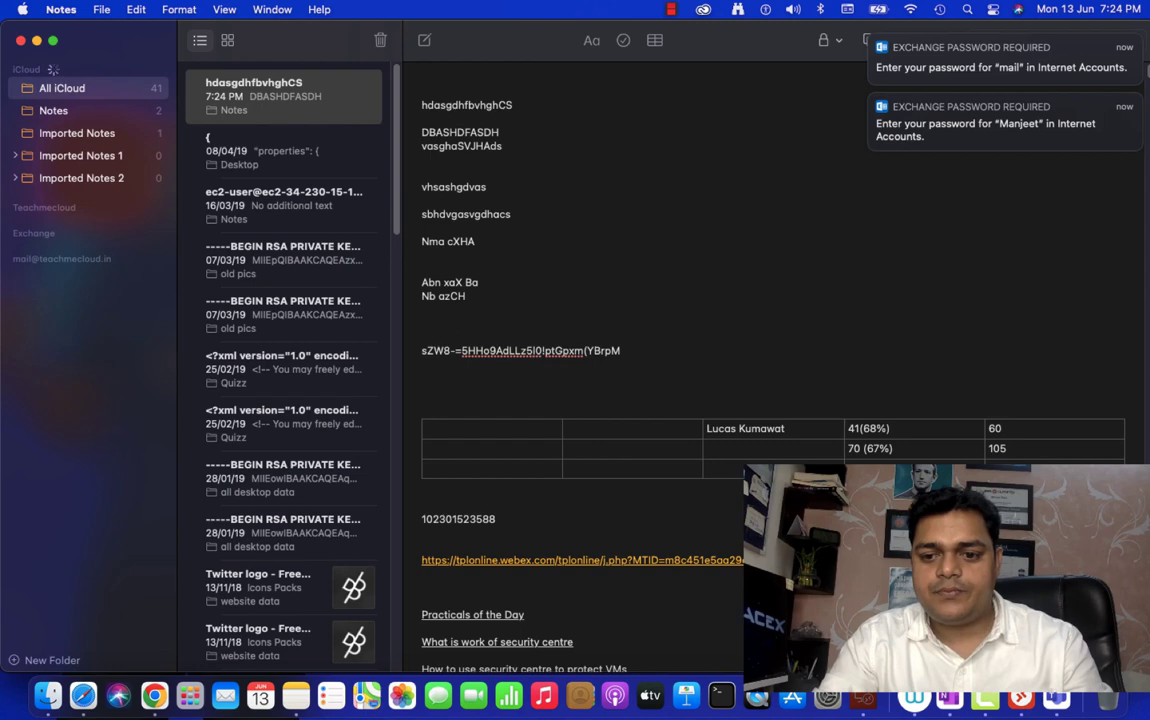
{"action": "key", "text": "ctrl+Right"}
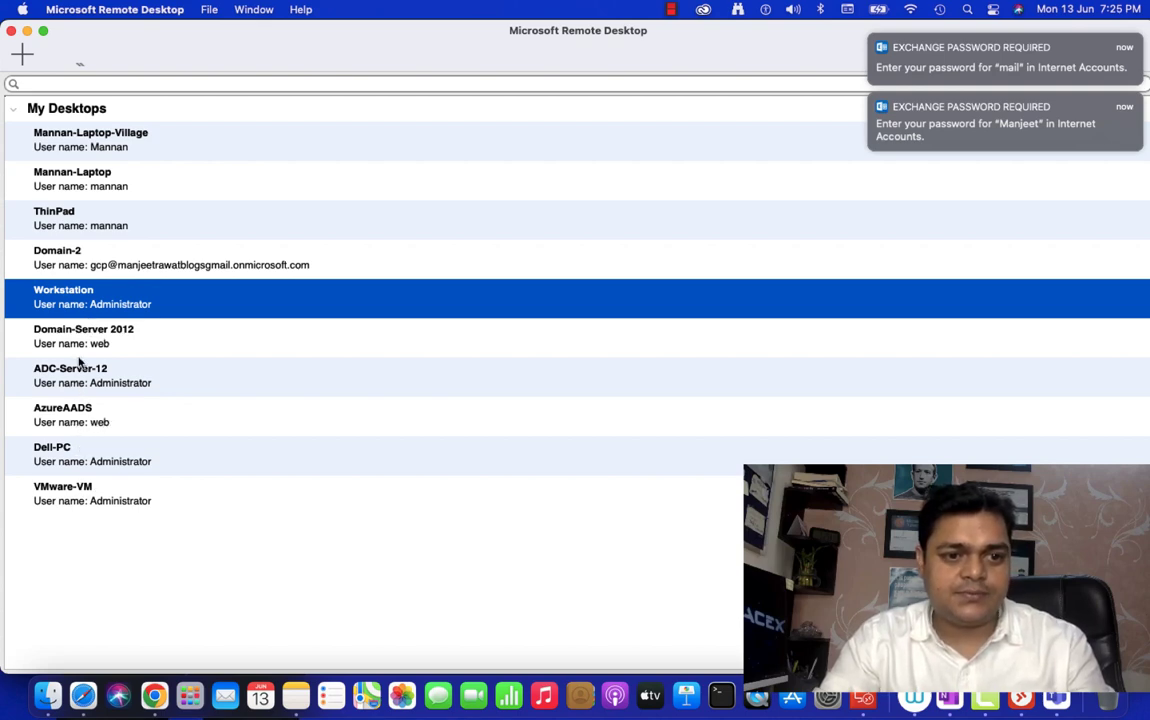
Step: Edit Domain-Server 2012 to use PC address 54.85.34.65 and user name Administrator
{"action": "right_click", "coordinate": [80, 330]}
{"action": "left_click", "coordinate": [111, 346]}
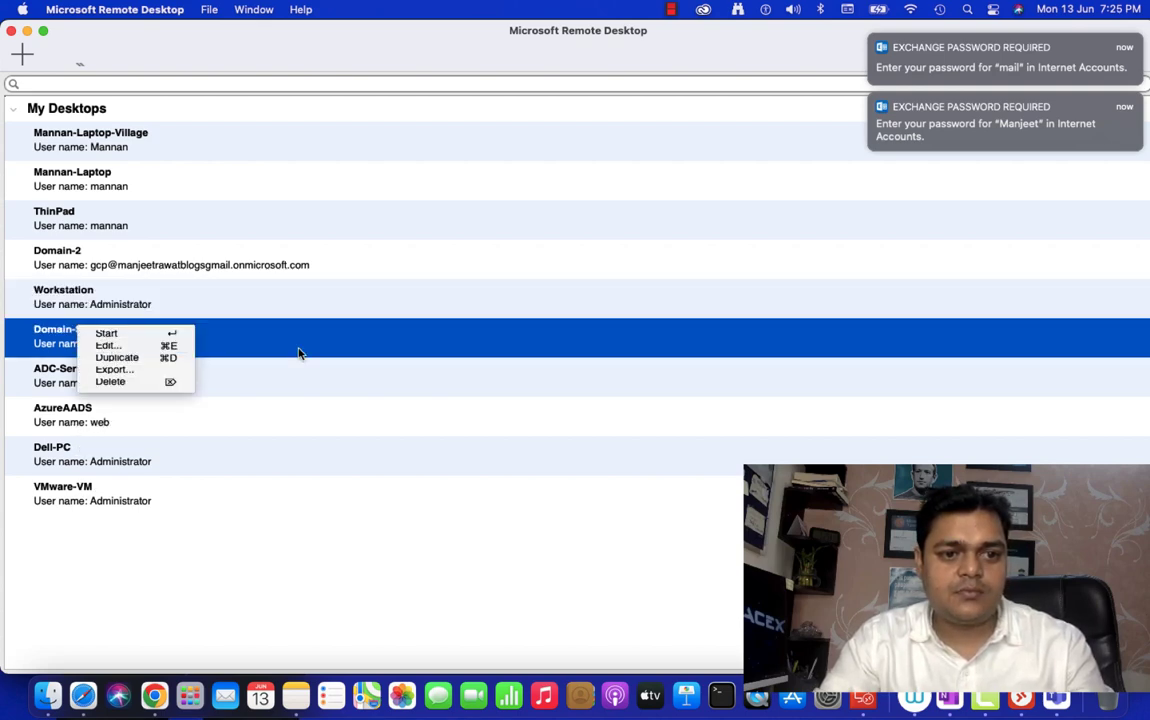
{"action": "key", "text": "super+a"}
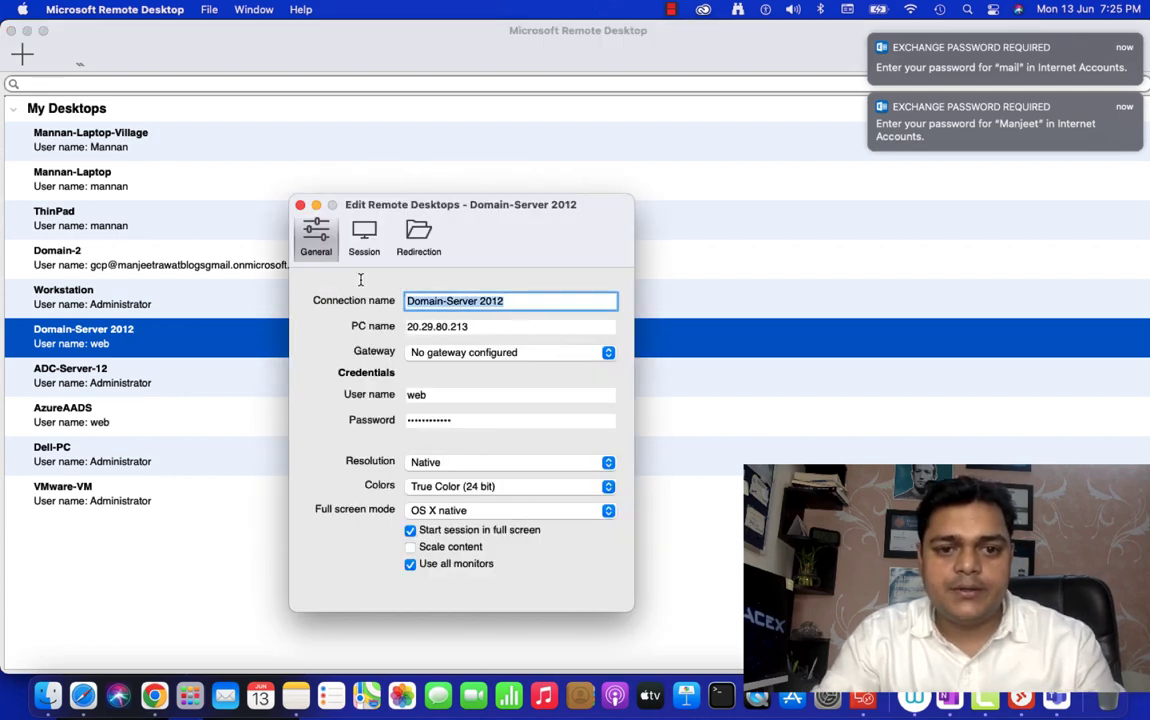
{"action": "key", "text": "Tab"}
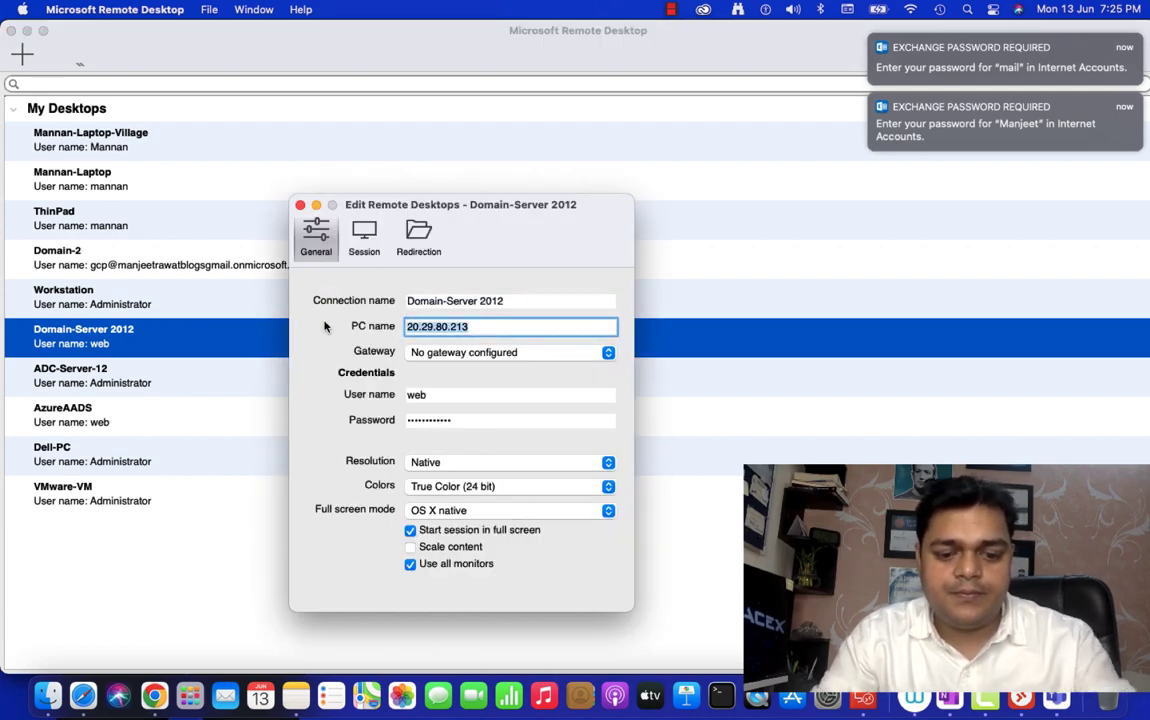
{"action": "type", "text": "54.85.34.65"}
{"action": "key", "text": "Tab"}
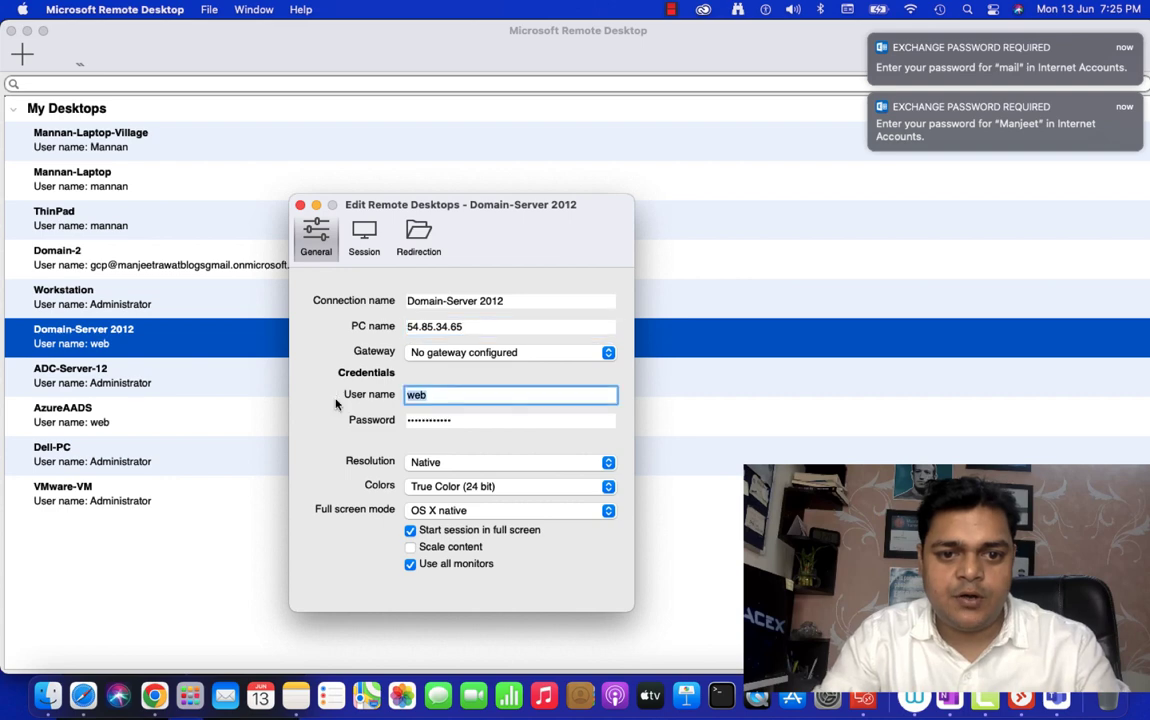
{"action": "type", "text": "Admin"}
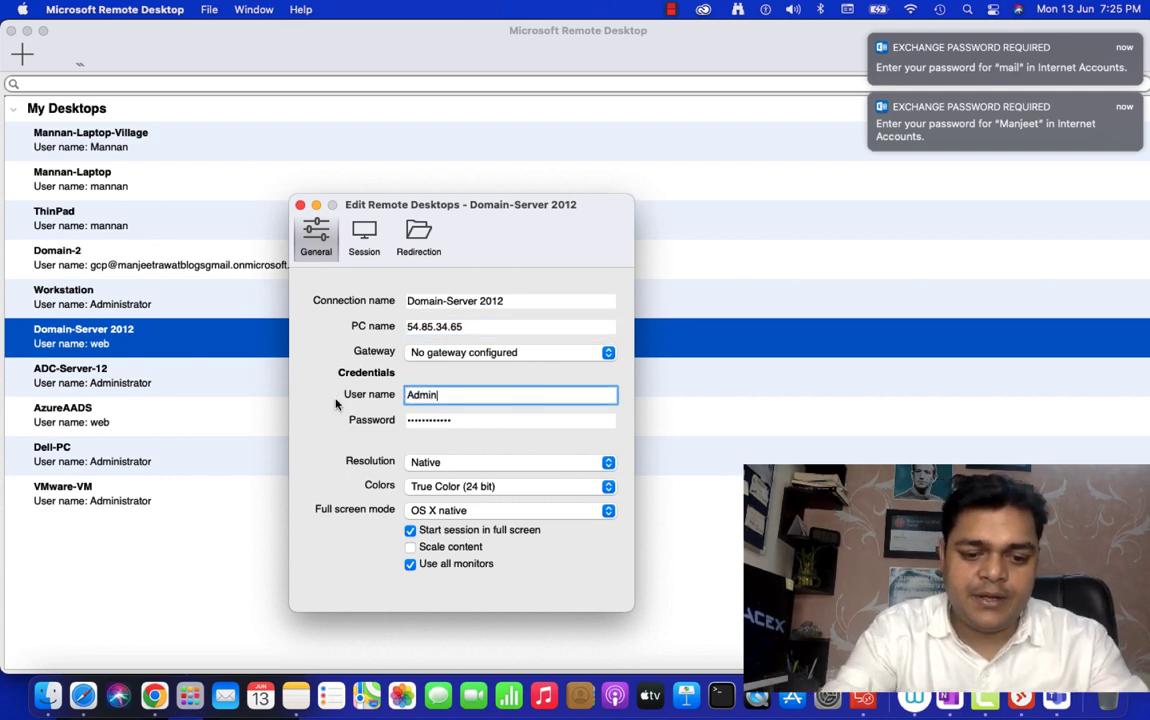
{"action": "type", "text": "istrator"}
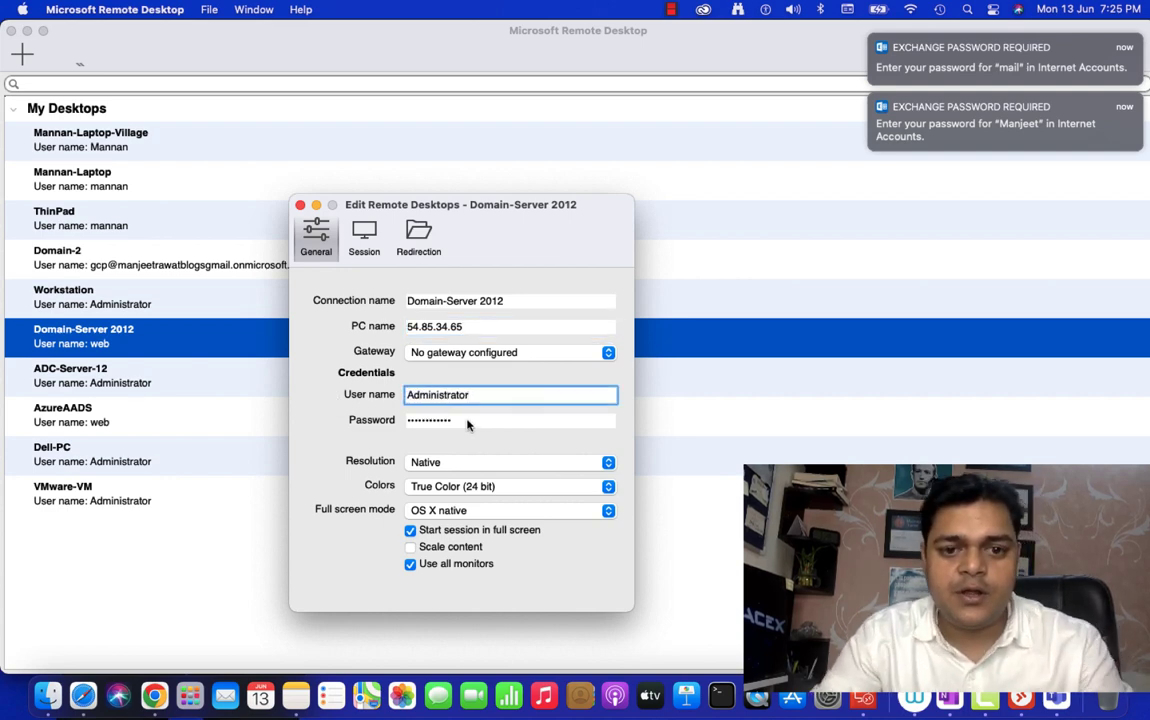
{"action": "key", "text": "Tab"}
{"action": "type", "text": "P"}
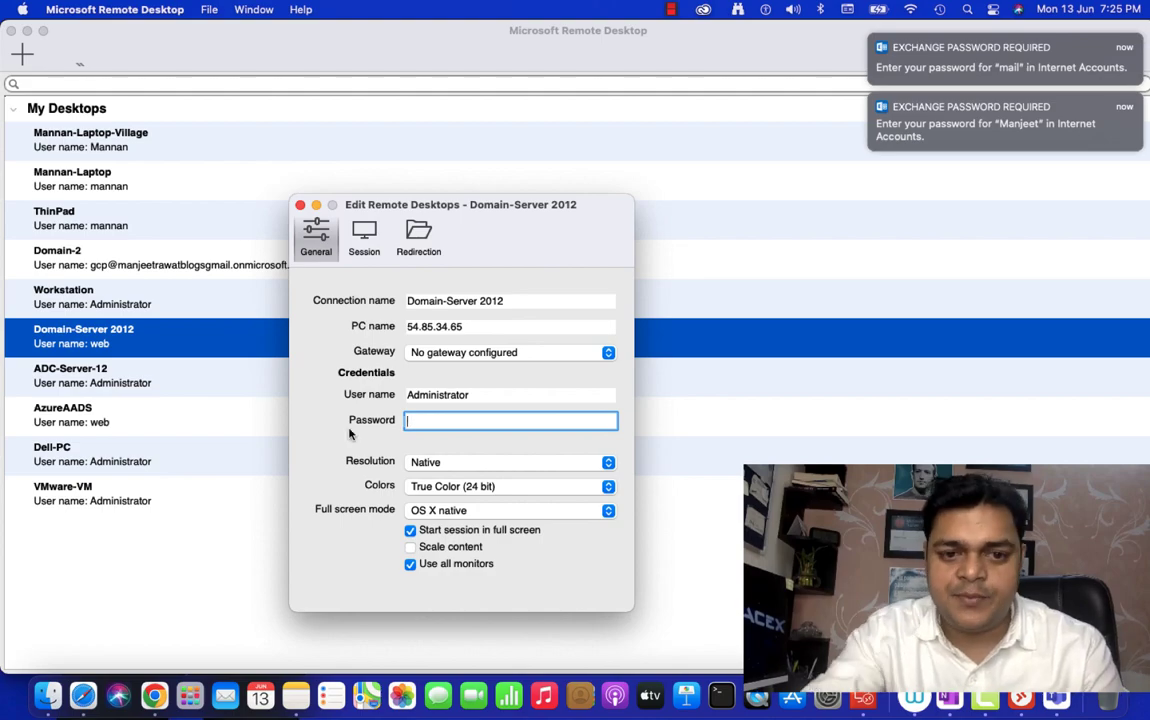
Step: Copy the saved Administrator password from Notes
{"action": "key", "text": "ctrl+Right"}
{"action": "key", "text": "ctrl+Right"}
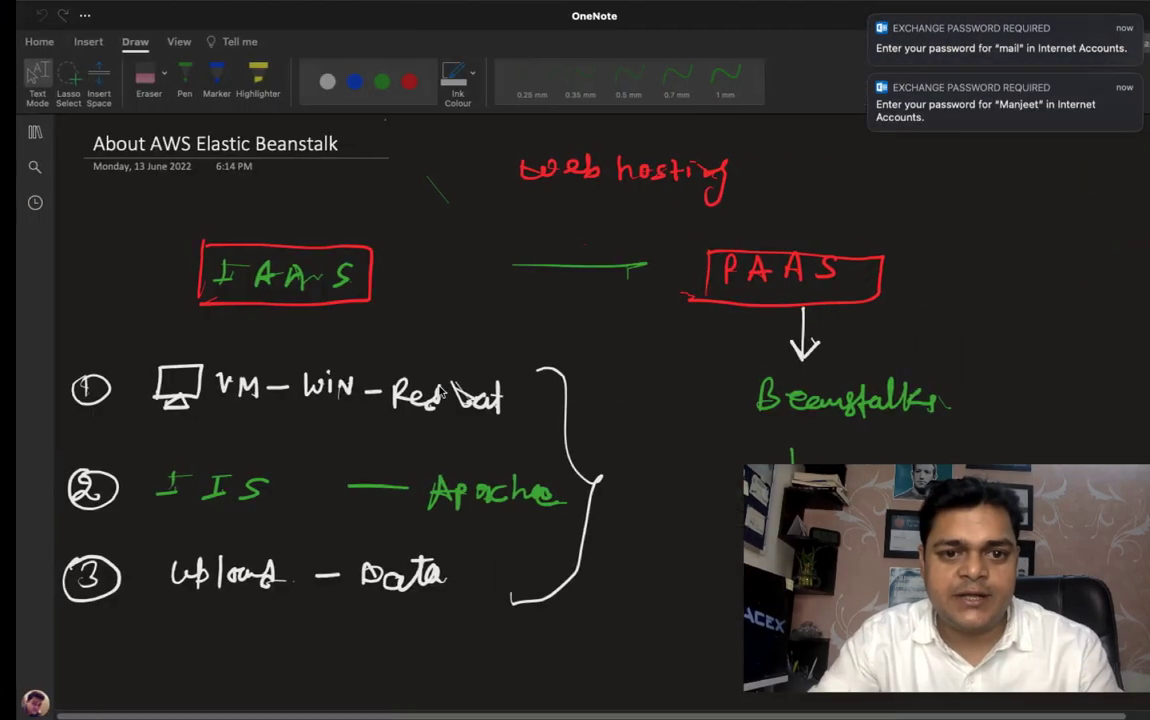
{"action": "key", "text": "ctrl+Left"}
{"action": "key", "text": "ctrl+Left"}
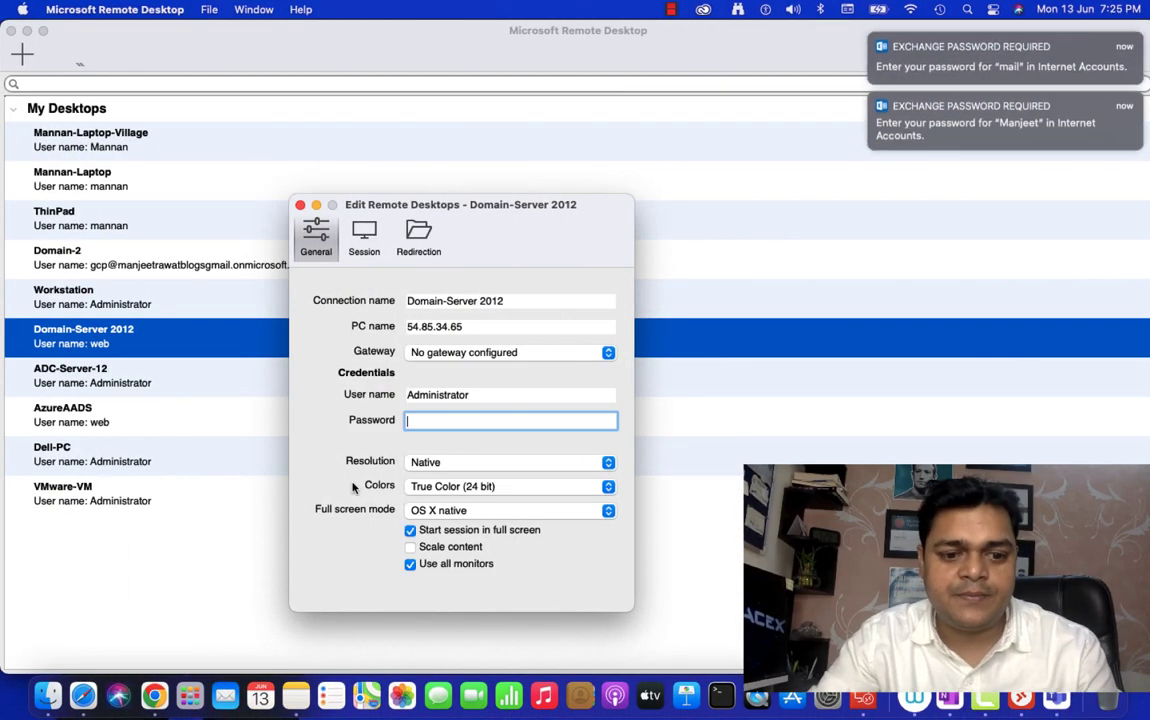
{"action": "left_click", "coordinate": [296, 695]}
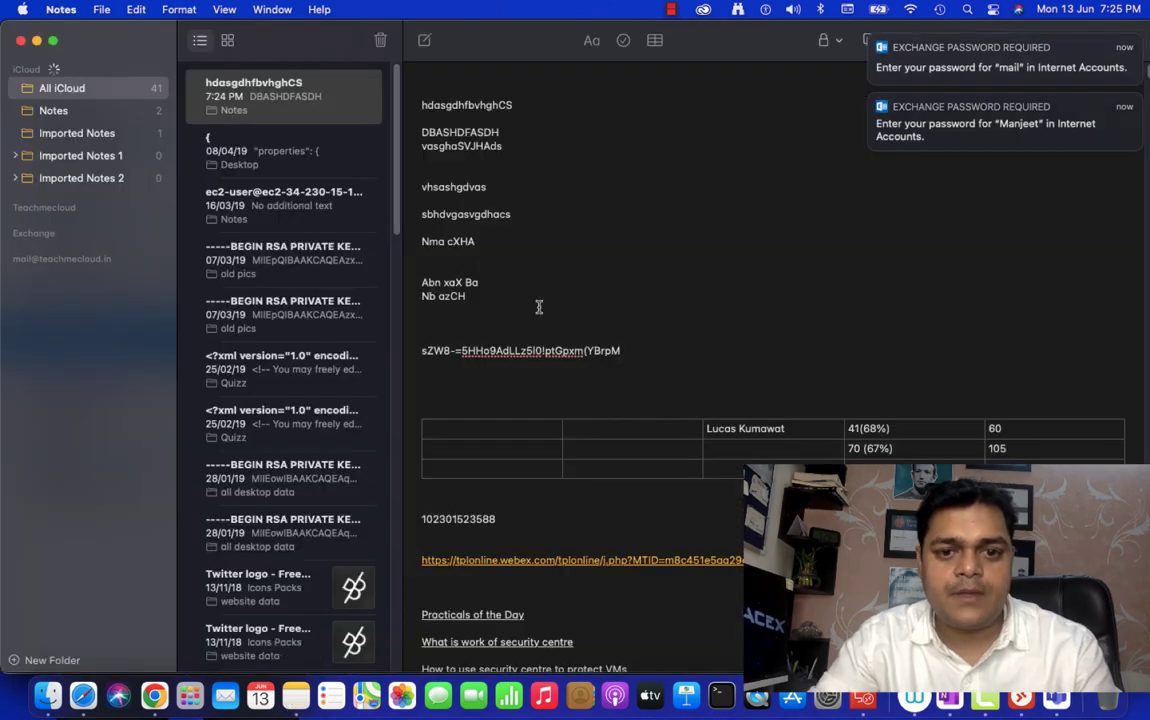
{"action": "double_click", "coordinate": [486, 350]}
{"action": "left_click_drag", "start_coordinate": [486, 350], "coordinate": [428, 350]}
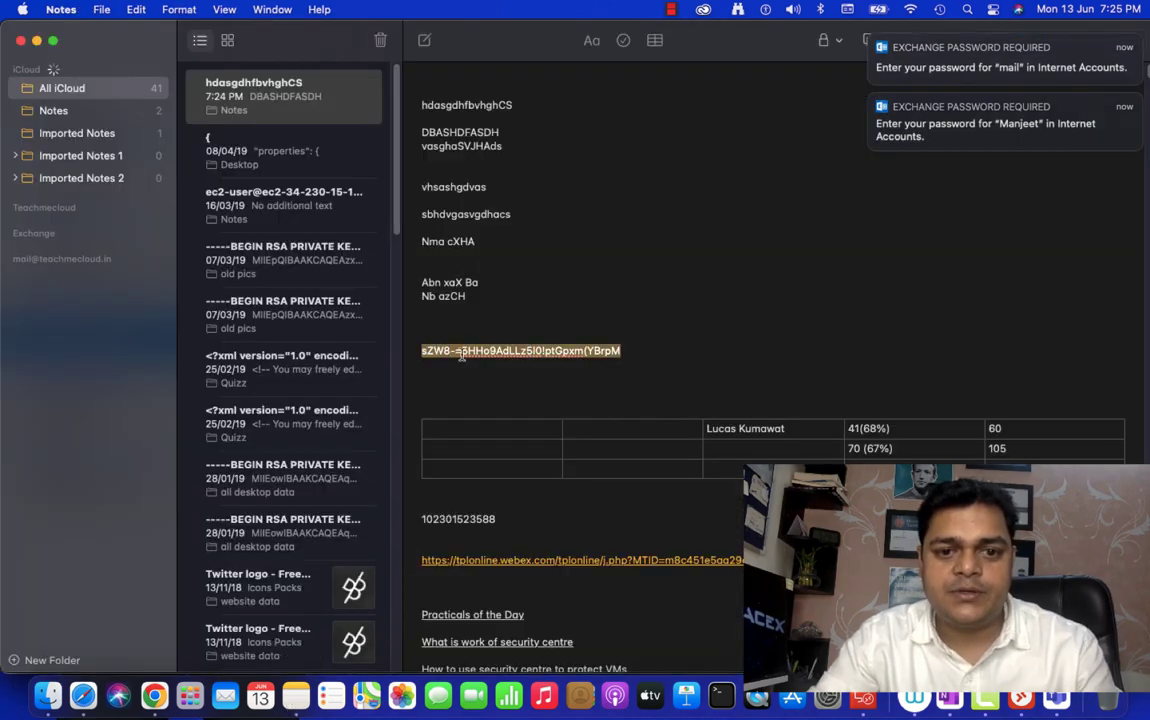
{"action": "right_click", "coordinate": [464, 351]}
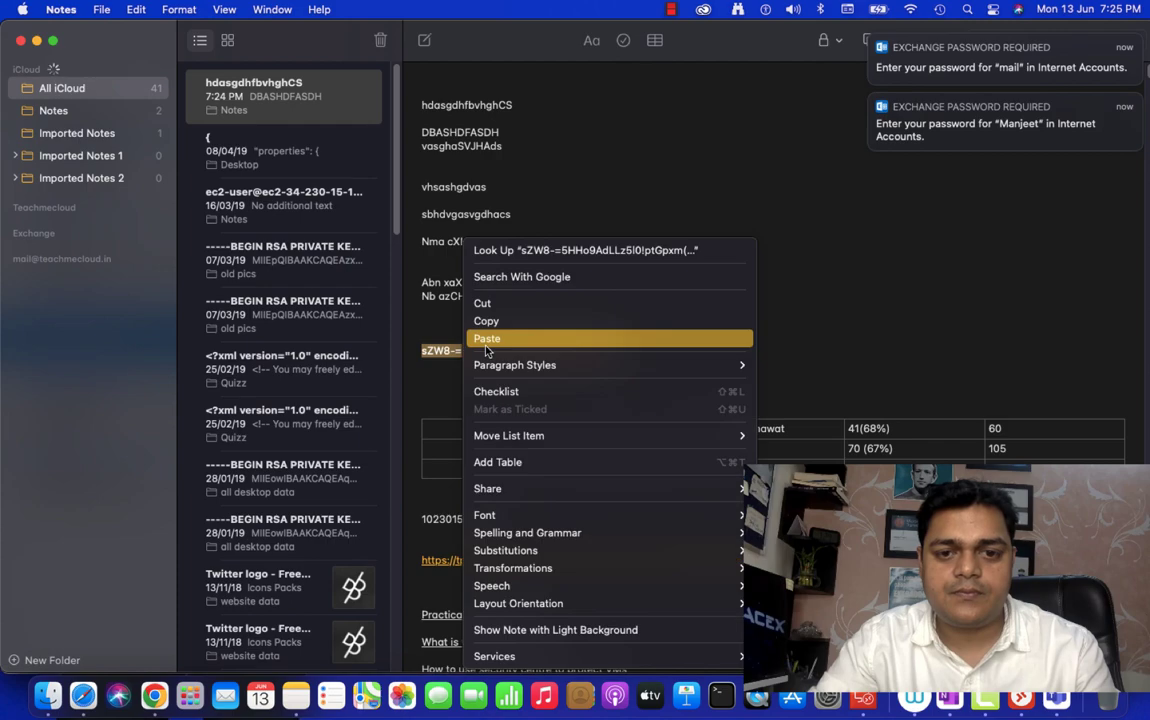
{"action": "left_click", "coordinate": [499, 322]}
Step: Paste the password into the connection settings, save, and connect to Domain-Server 2012
{"action": "key", "text": "ctrl+Right"}
{"action": "key", "text": "ctrl+Right"}
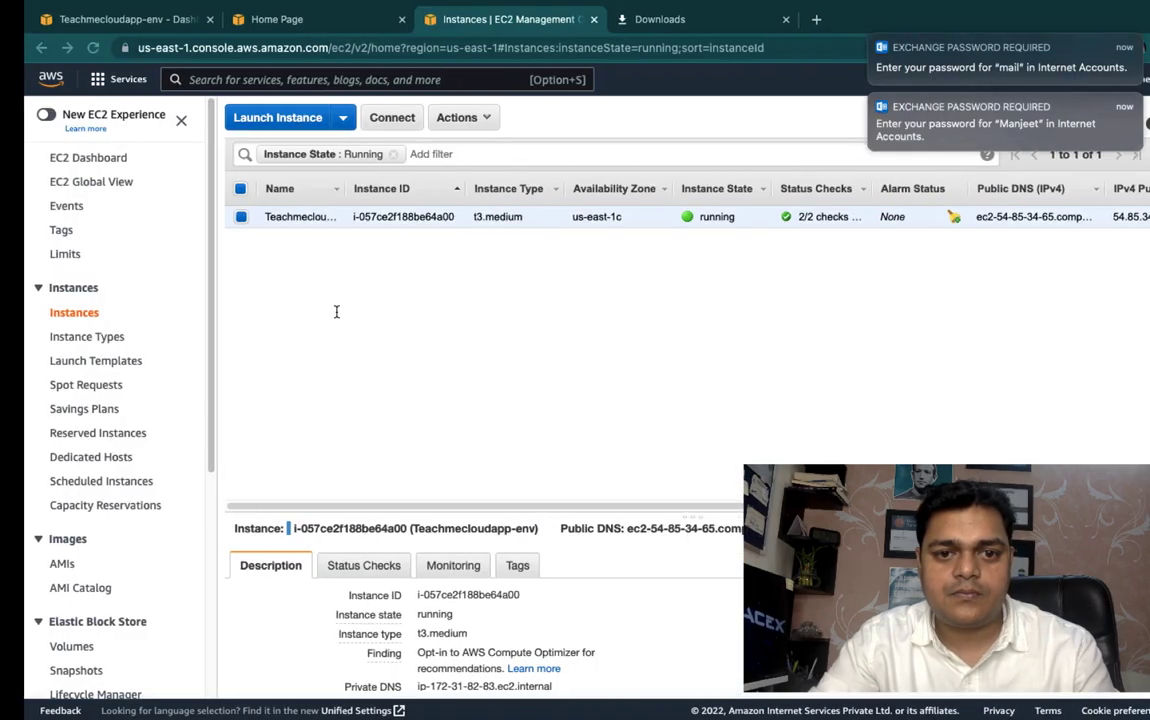
{"action": "key", "text": "ctrl+Left"}
{"action": "key", "text": "ctrl+Left"}
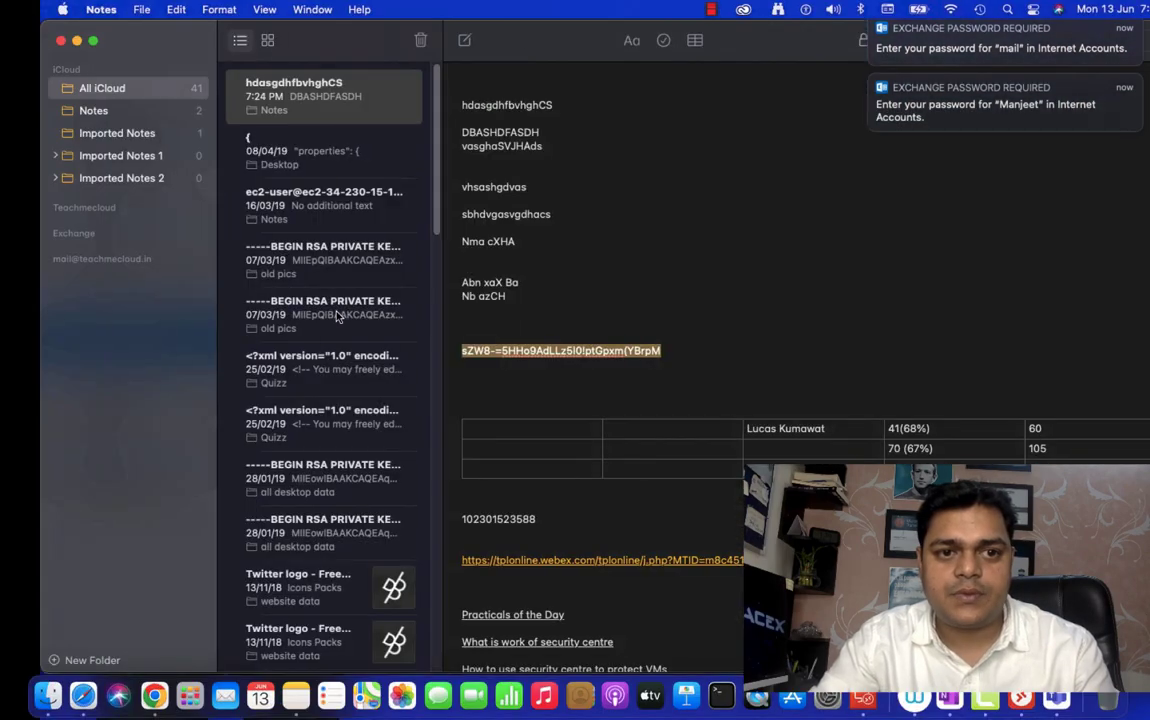
{"action": "left_click", "coordinate": [868, 698]}
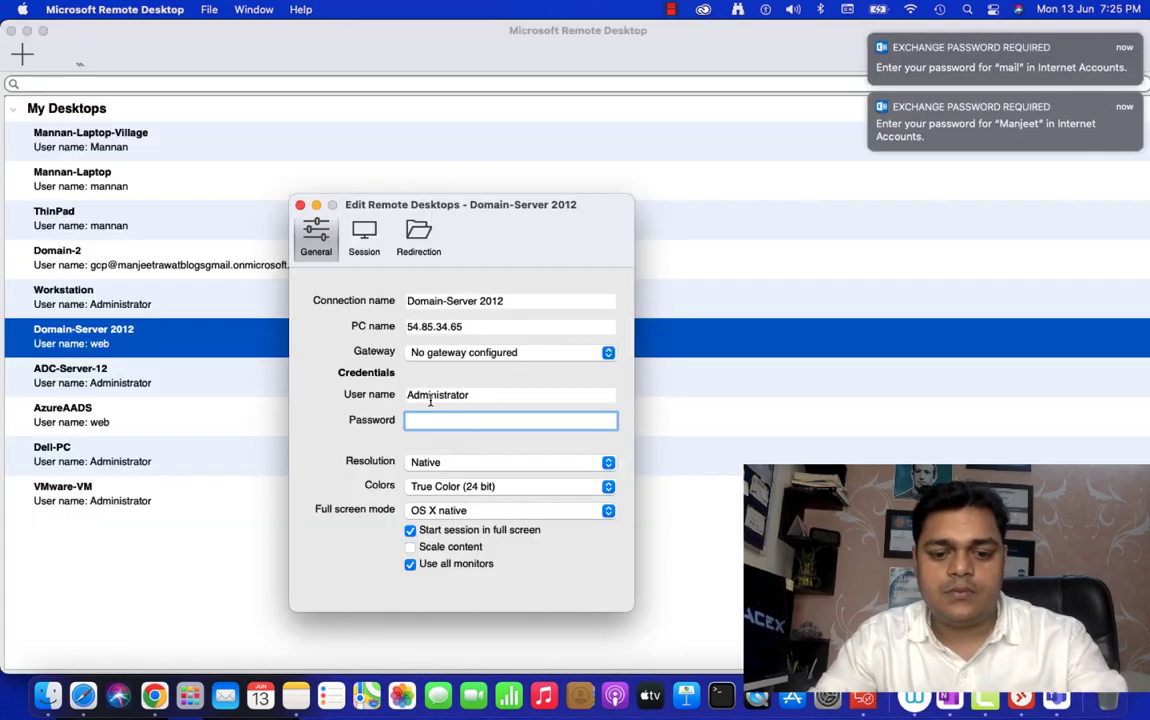
{"action": "key", "text": "super+v"}
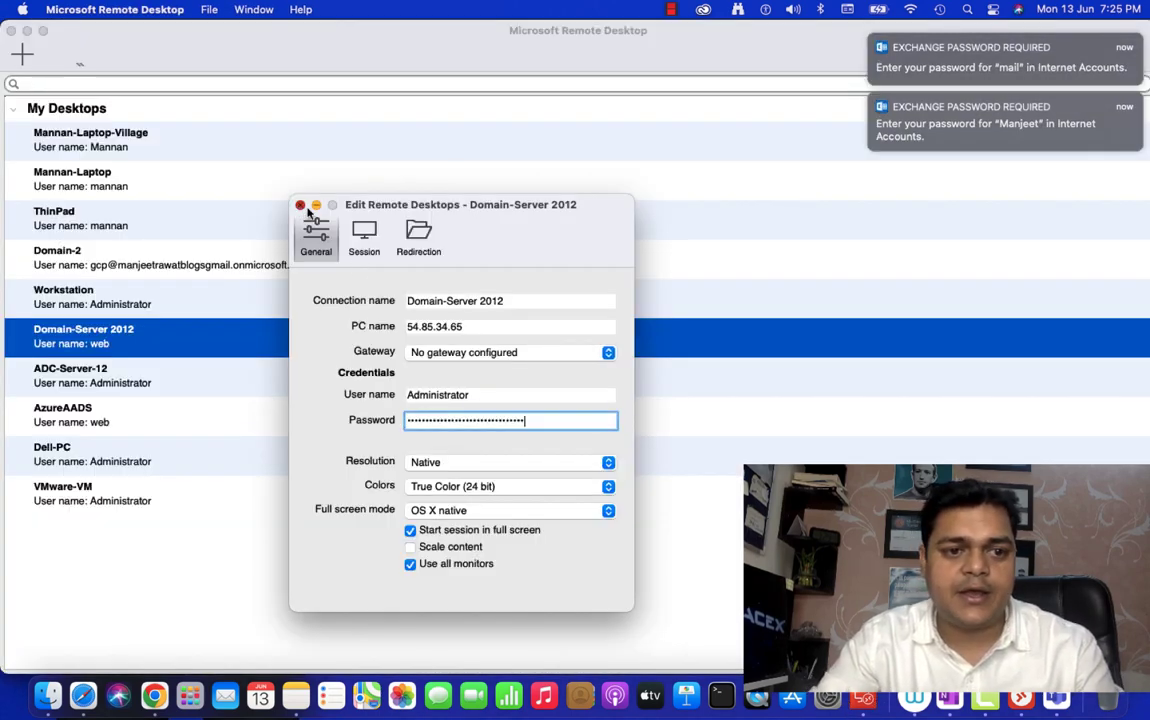
{"action": "left_click", "coordinate": [299, 206]}
{"action": "double_click", "coordinate": [78, 344]}
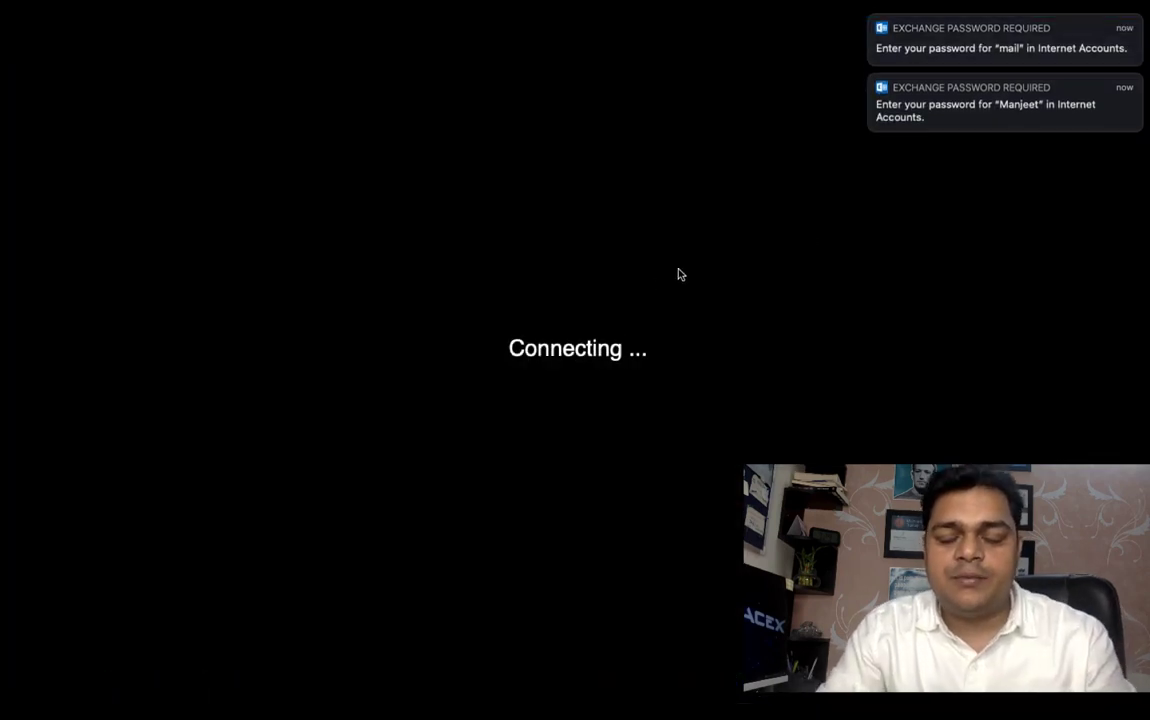
{"action": "left_click", "coordinate": [870, 20]}
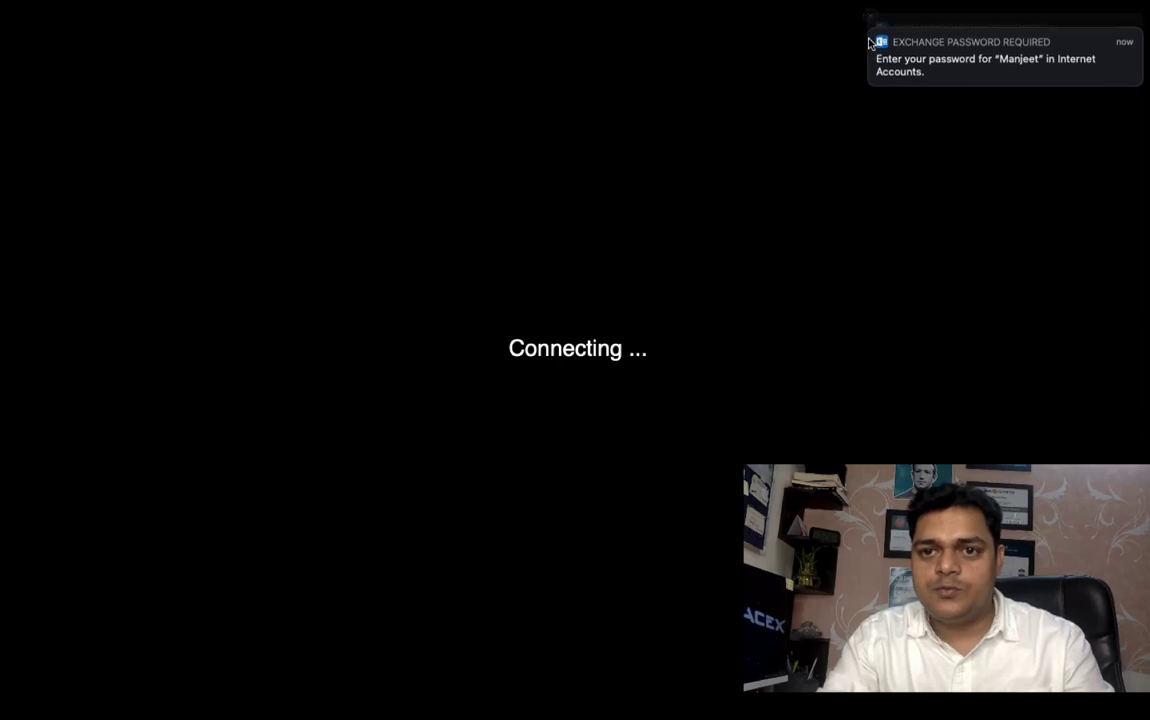
{"action": "left_click", "coordinate": [870, 21]}
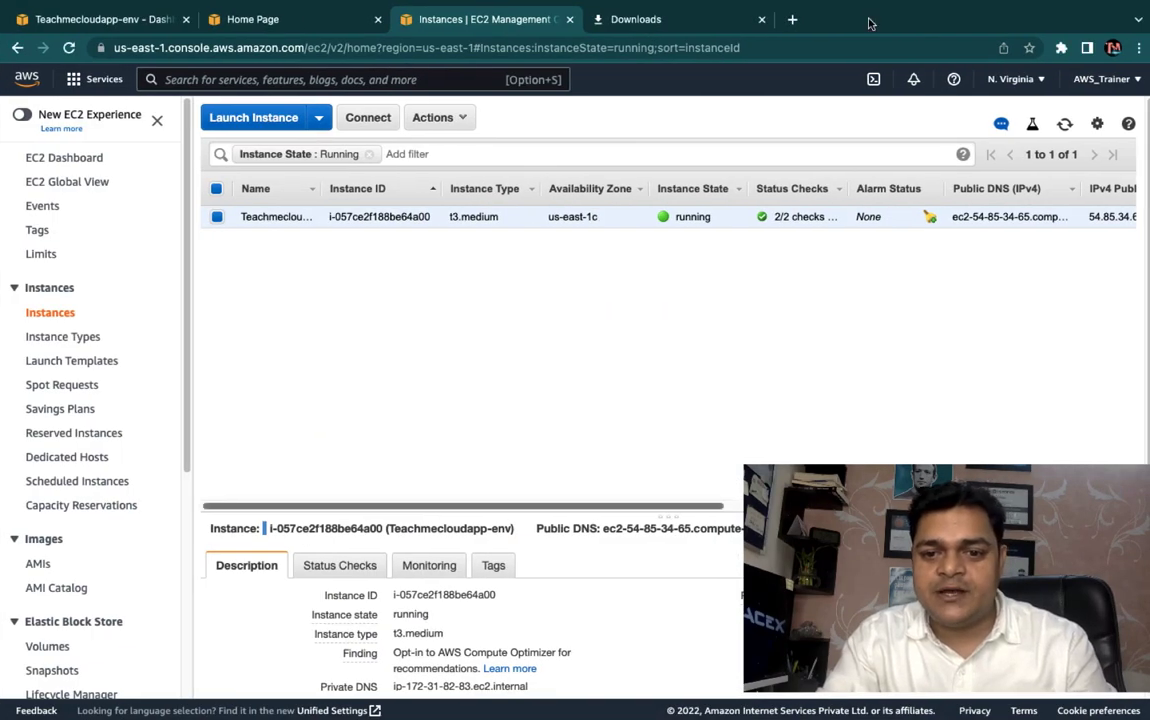
Step: Open the instance's security group from the instance details
{"action": "scroll", "coordinate": [668, 340], "scroll_direction": "right", "scroll_amount": 7}
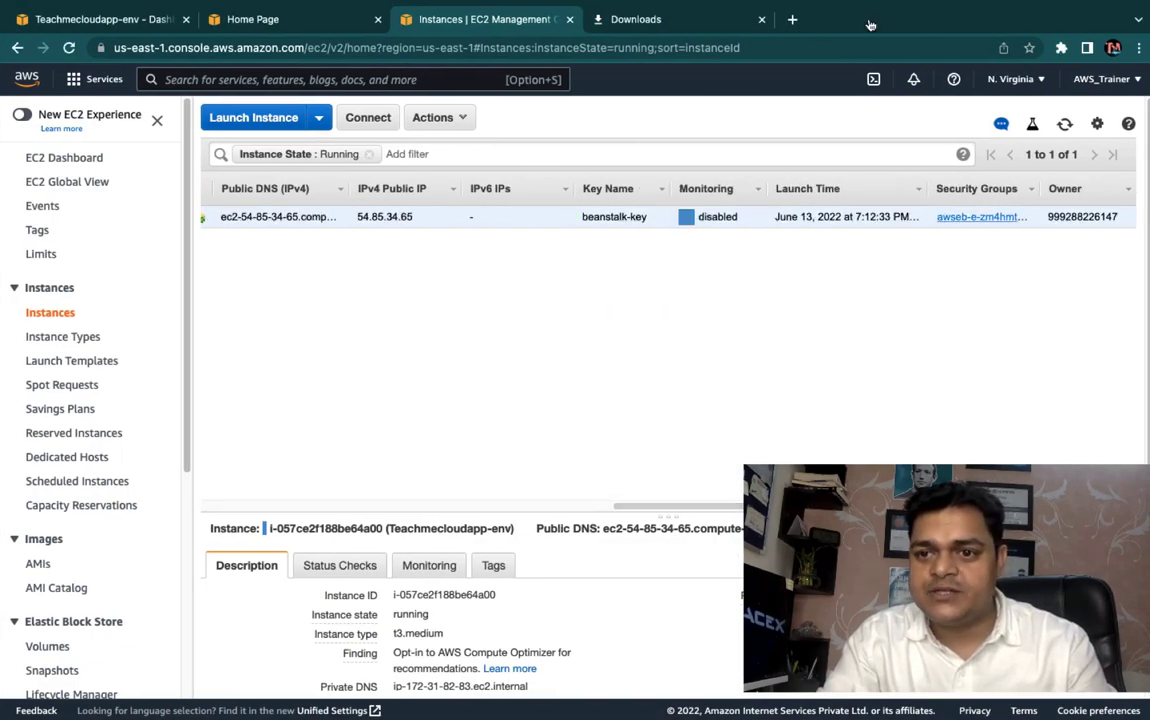
{"action": "left_click", "coordinate": [980, 217]}
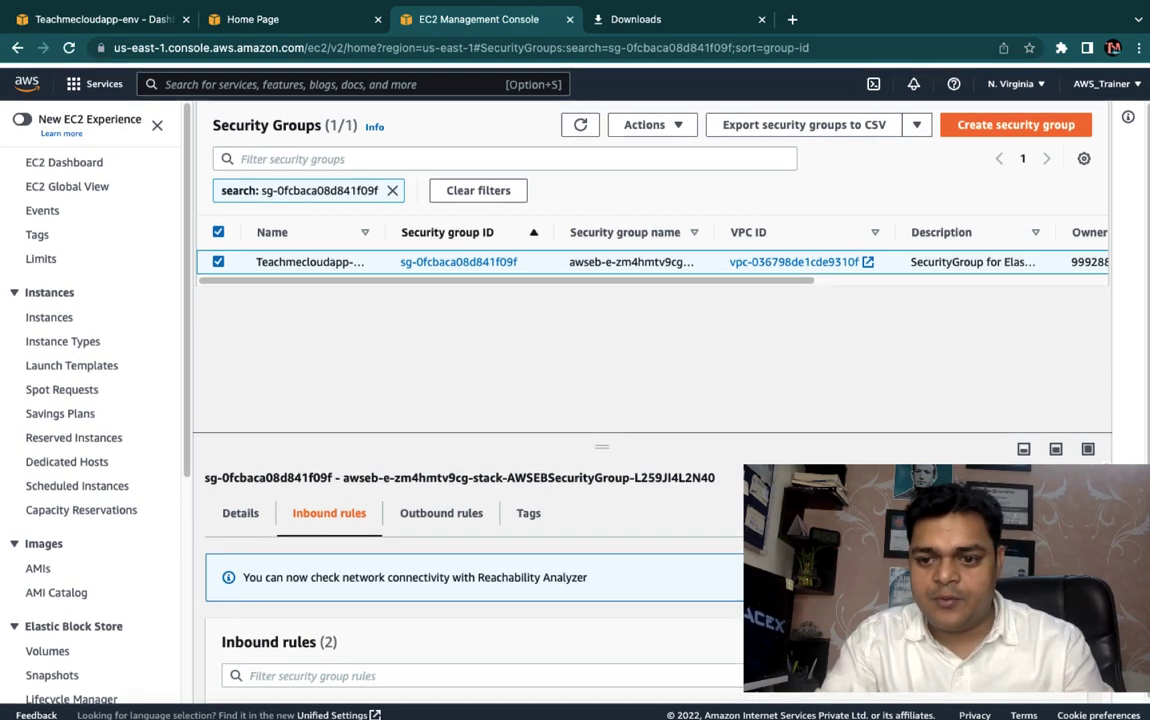
{"action": "scroll", "coordinate": [470, 580], "scroll_direction": "down", "scroll_amount": 3}
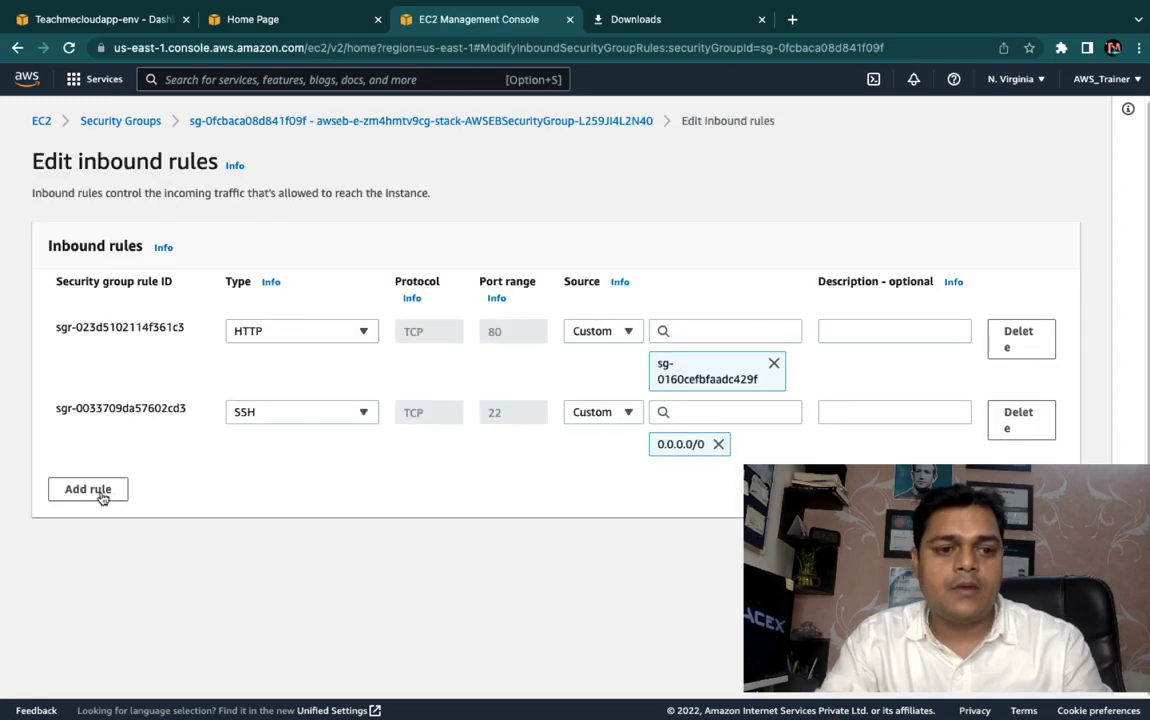
Step: Add an inbound RDP rule with source Anywhere-IPv4 (0.0.0.0/0) and save the rules
{"action": "left_click", "coordinate": [88, 489]}
{"action": "left_click", "coordinate": [291, 479]}
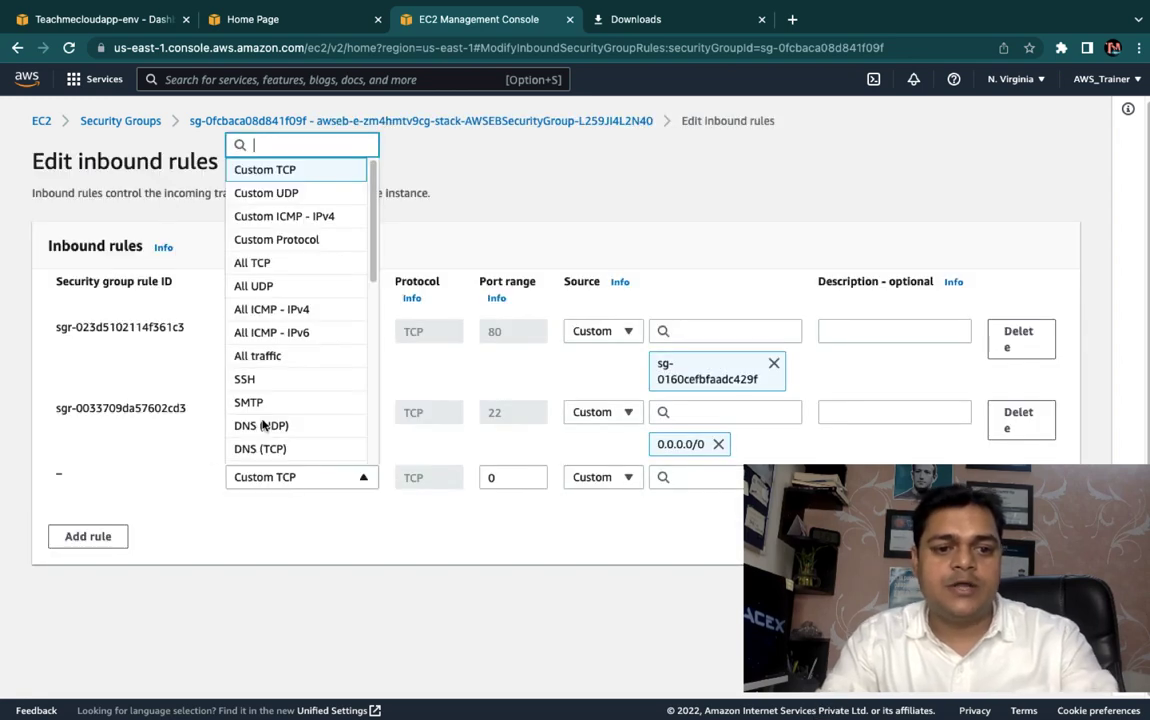
{"action": "scroll", "coordinate": [270, 442], "scroll_direction": "down", "scroll_amount": 1}
{"action": "scroll", "coordinate": [267, 444], "scroll_direction": "down", "scroll_amount": 5}
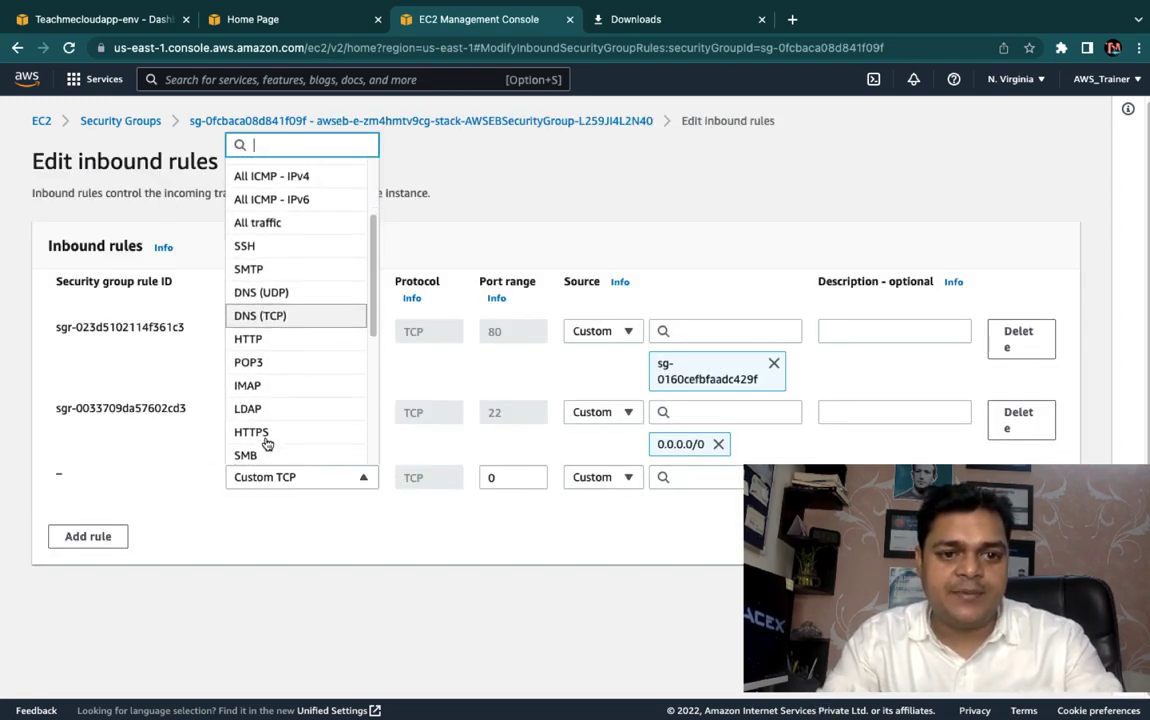
{"action": "scroll", "coordinate": [267, 442], "scroll_direction": "down", "scroll_amount": 3}
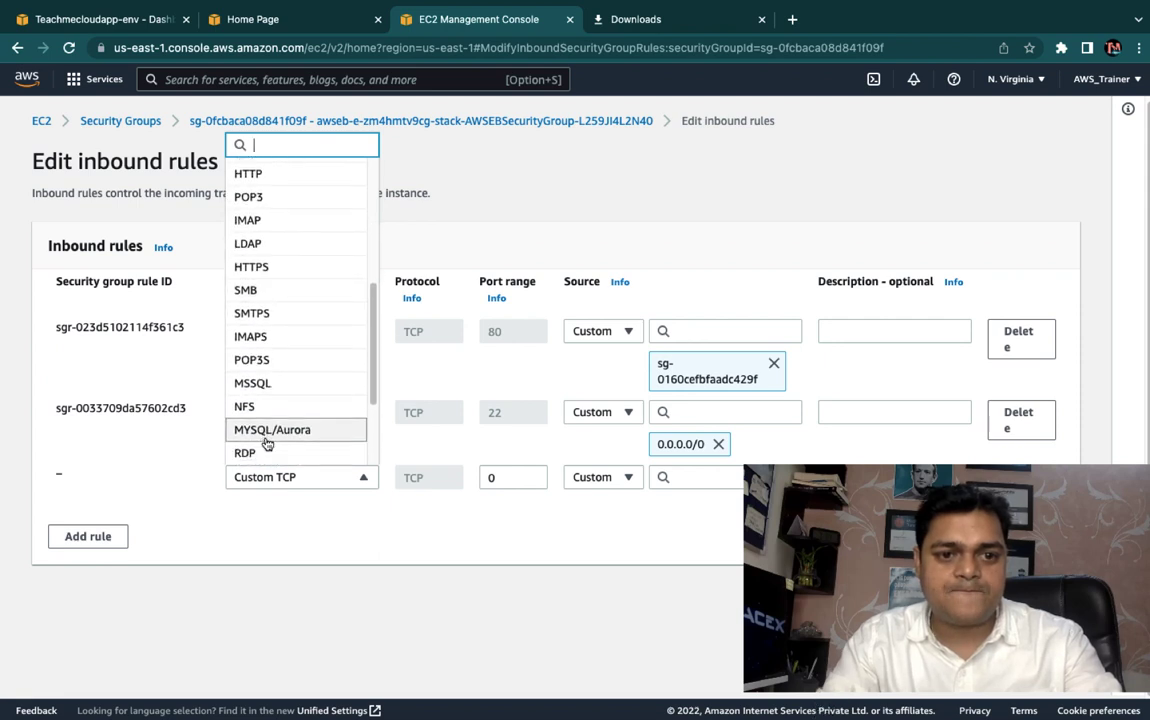
{"action": "left_click", "coordinate": [252, 332]}
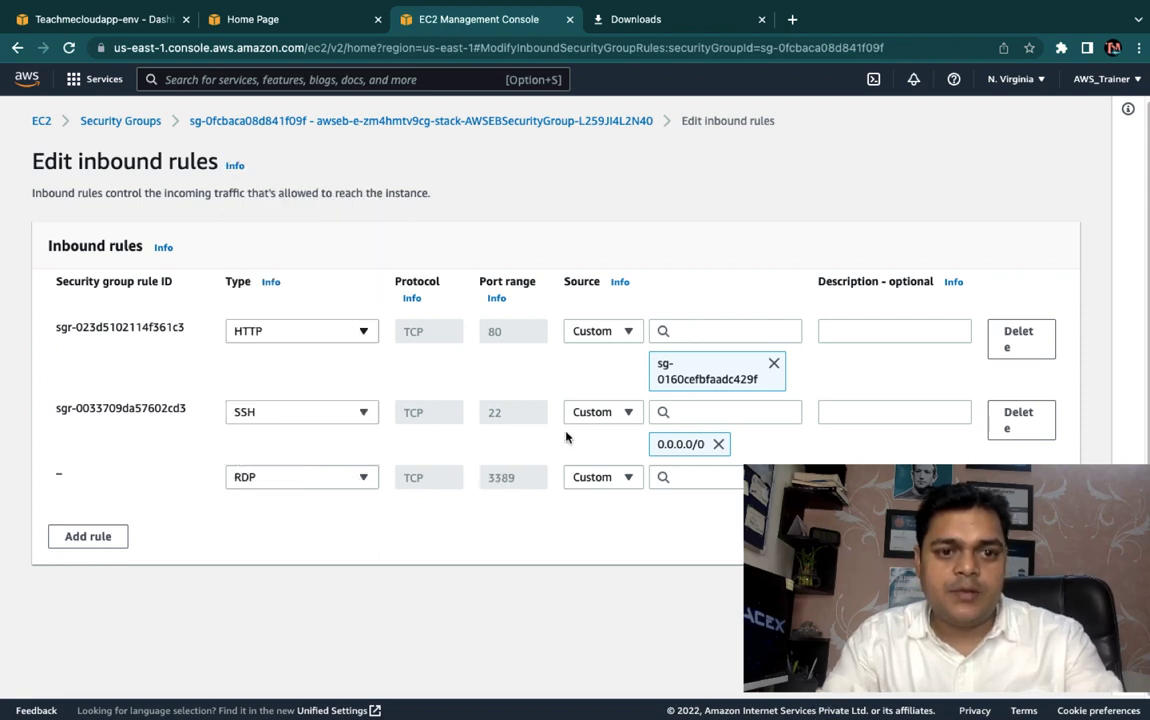
{"action": "left_click", "coordinate": [600, 477]}
{"action": "left_click", "coordinate": [598, 531]}
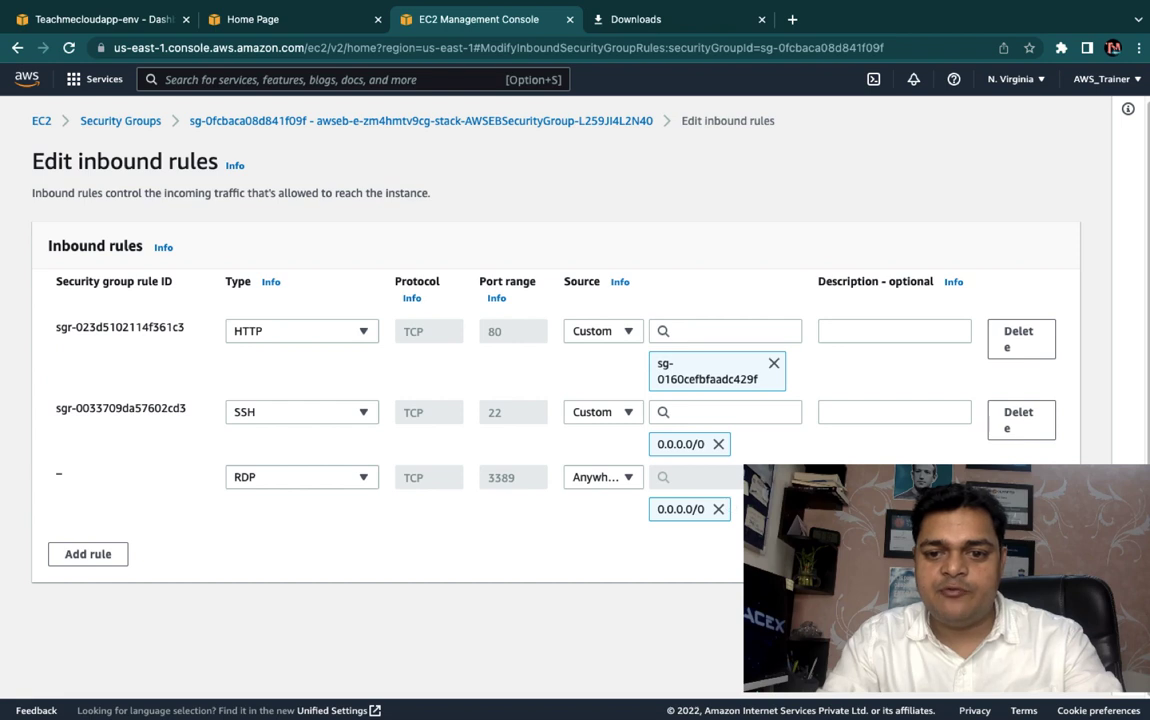
{"action": "left_click", "coordinate": [1040, 607]}
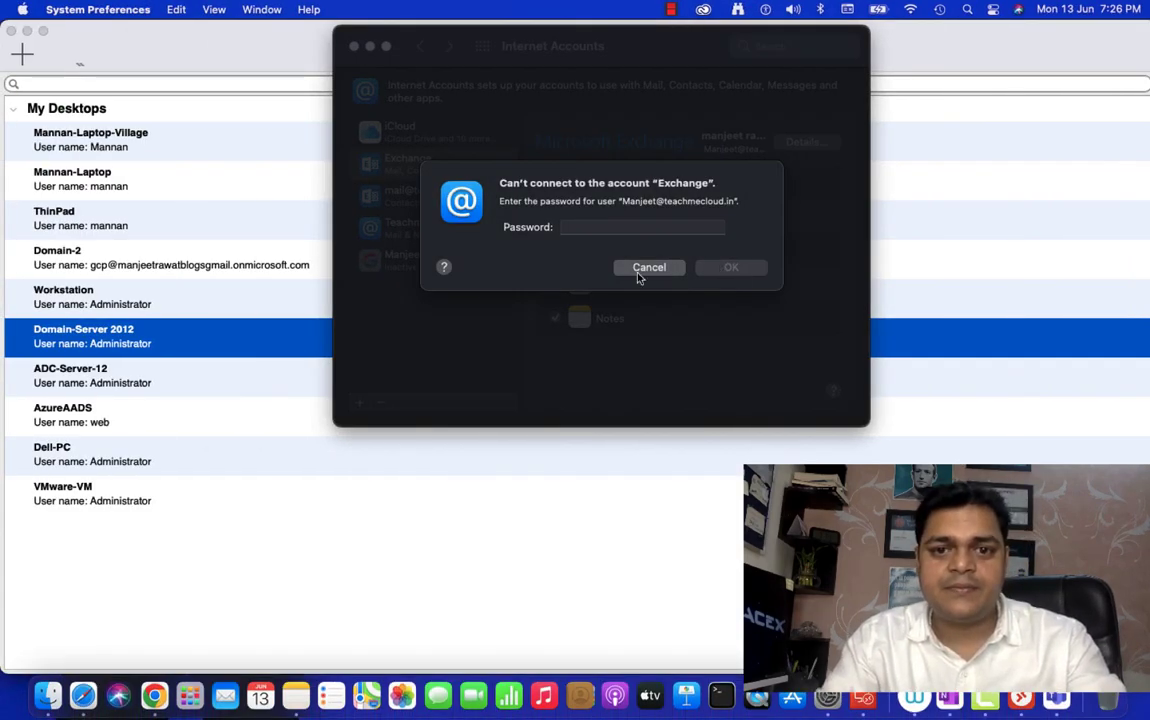
Step: Reconnect to Domain-Server 2012, dismiss the Exchange, Internet Accounts and certificate prompts, then minimise
{"action": "left_click", "coordinate": [301, 548]}
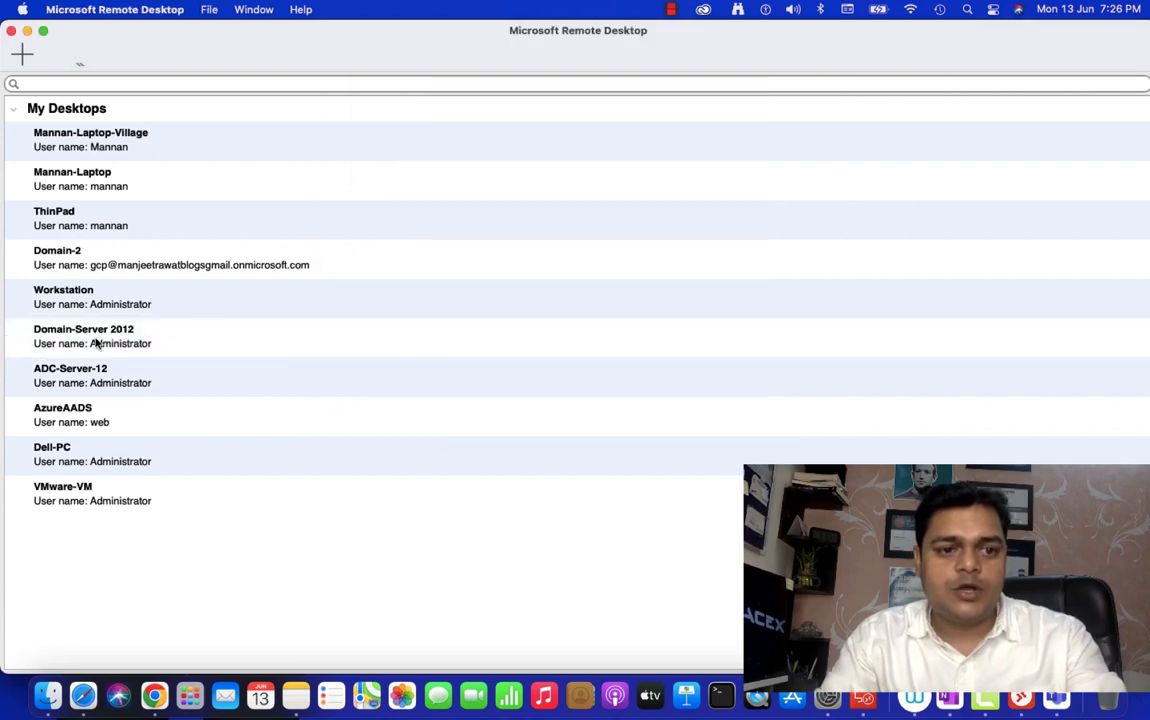
{"action": "double_click", "coordinate": [85, 340]}
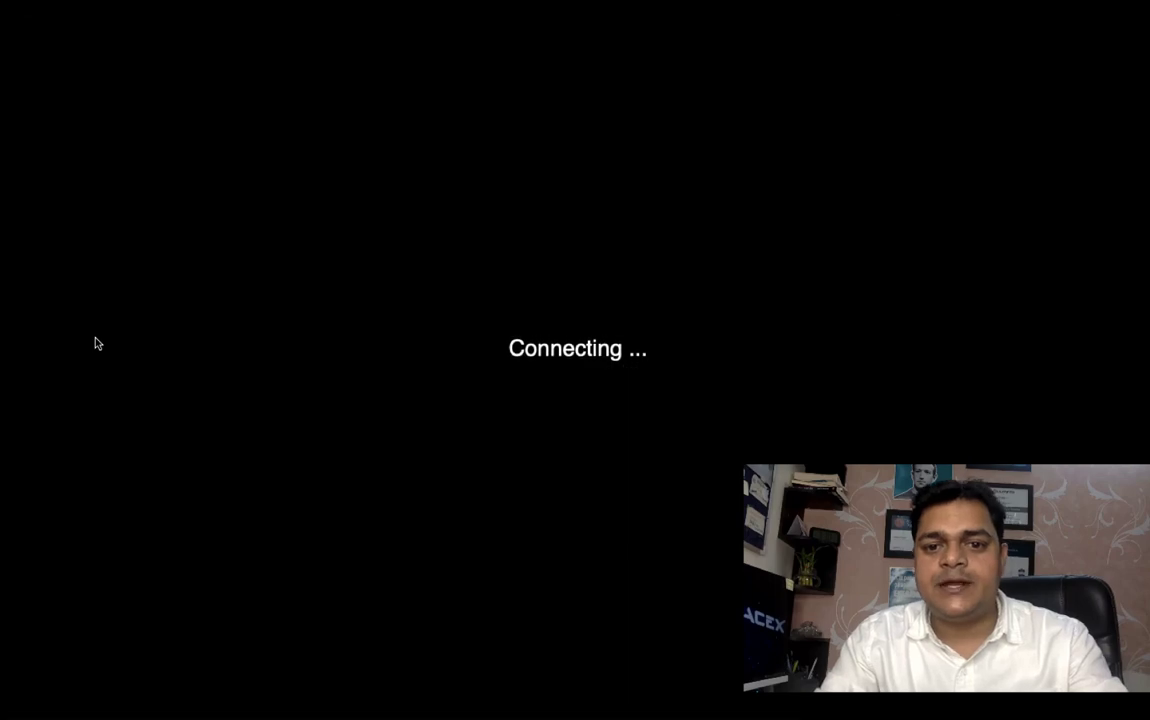
{"action": "key", "text": "Escape"}
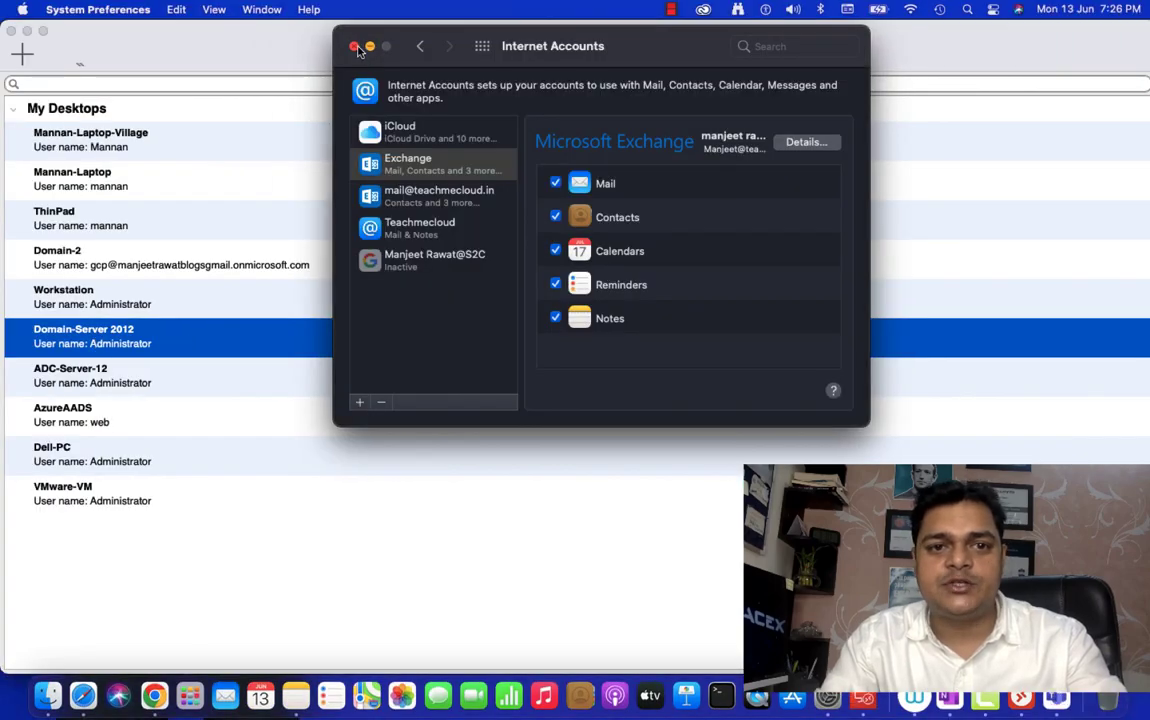
{"action": "left_click", "coordinate": [355, 47]}
{"action": "left_click", "coordinate": [697, 279]}
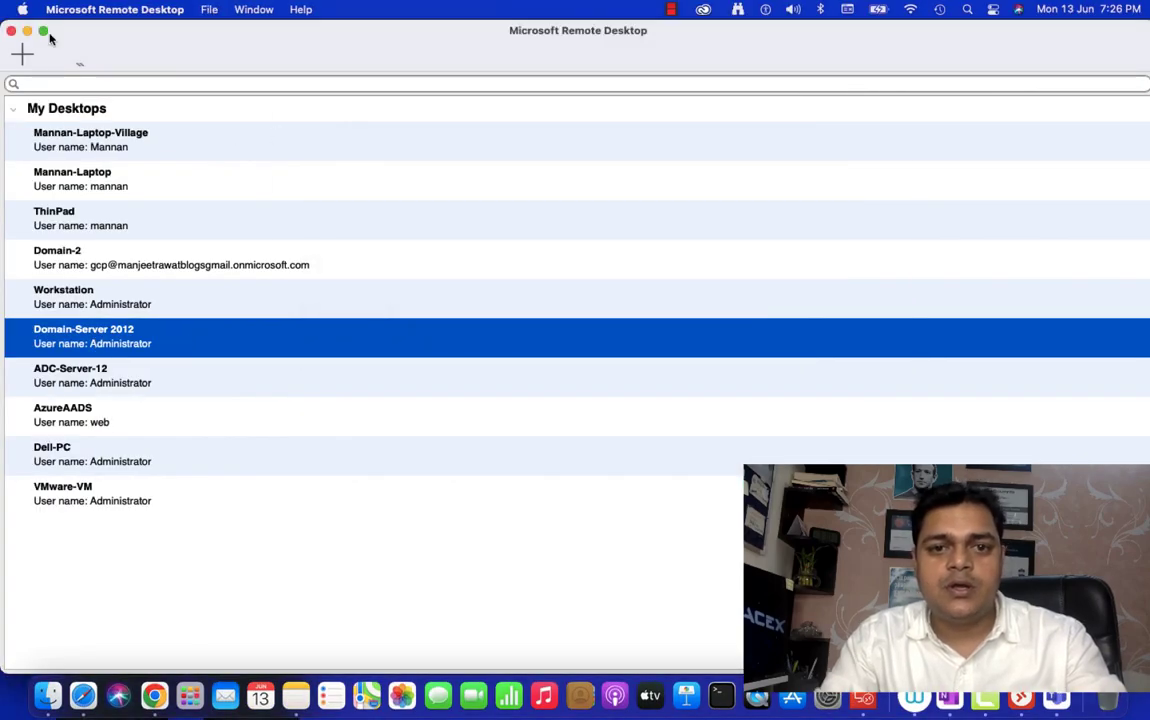
{"action": "left_click", "coordinate": [27, 32]}
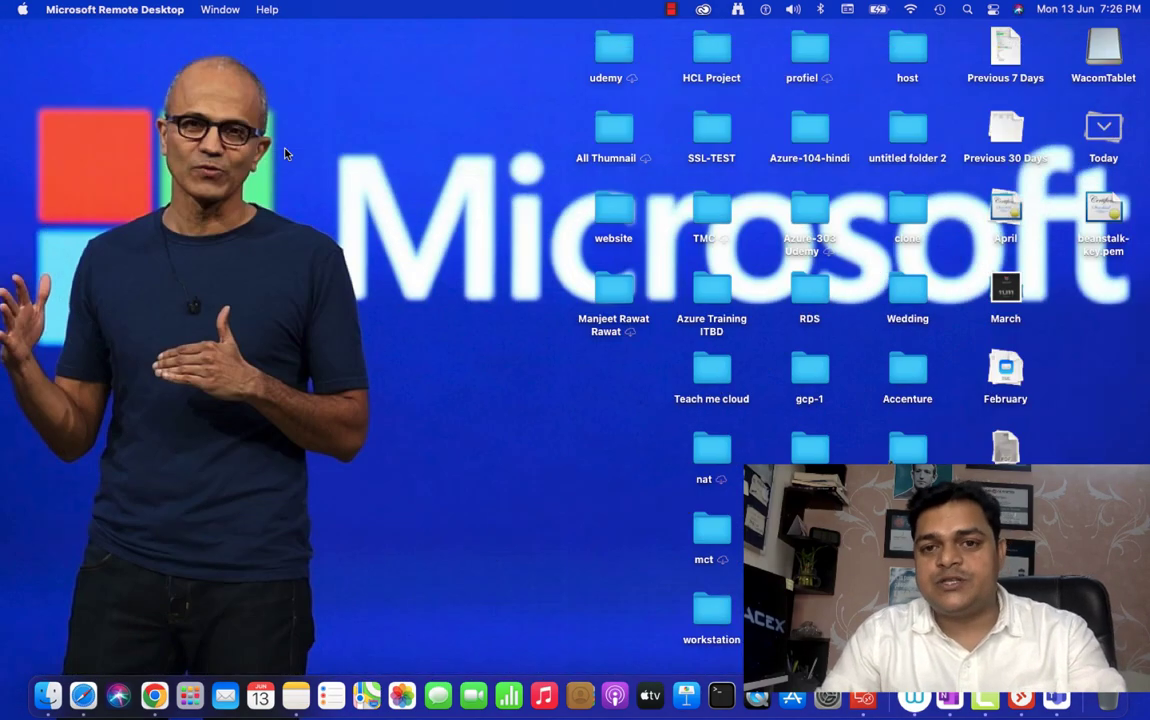
Step: Close the rules-saved banner and go to the EC2 Dashboard
{"action": "key", "text": "ctrl+Right"}
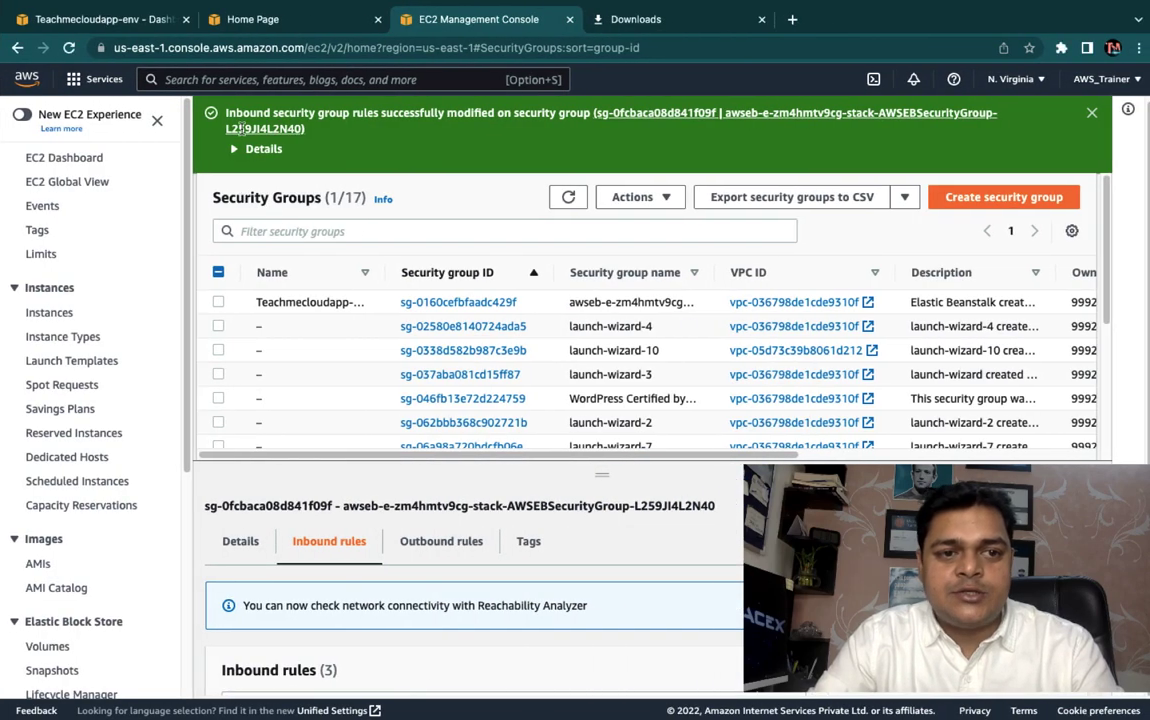
{"action": "left_click", "coordinate": [1093, 114]}
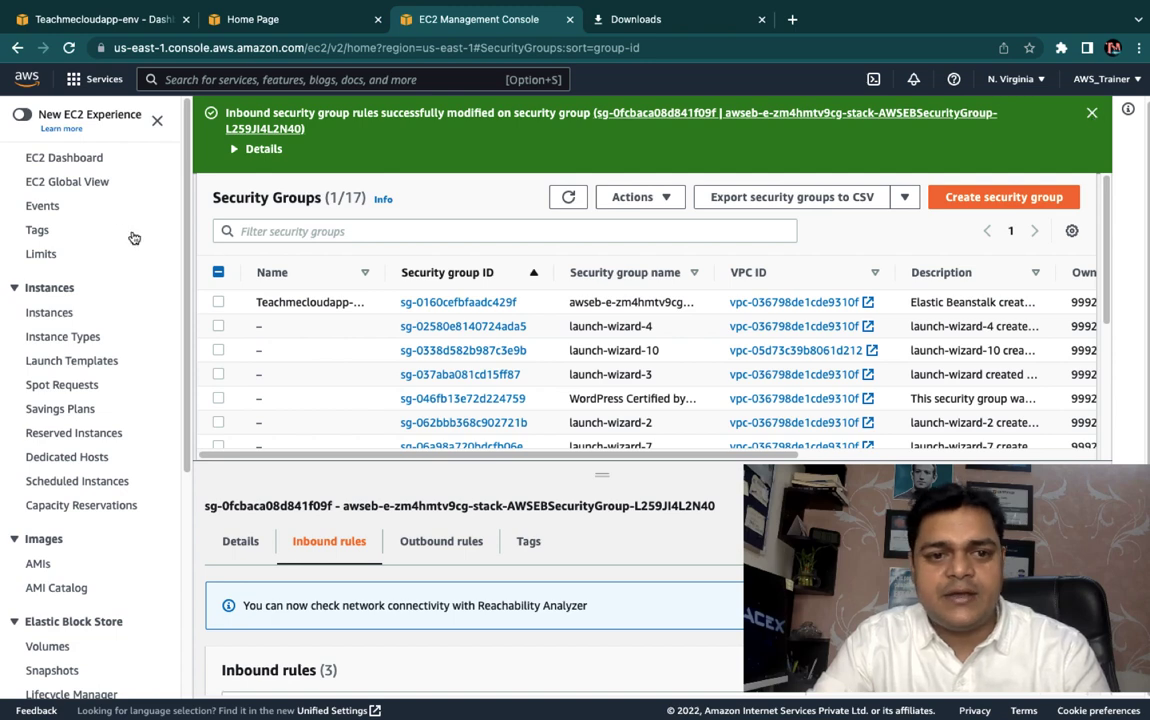
{"action": "left_click", "coordinate": [75, 164]}
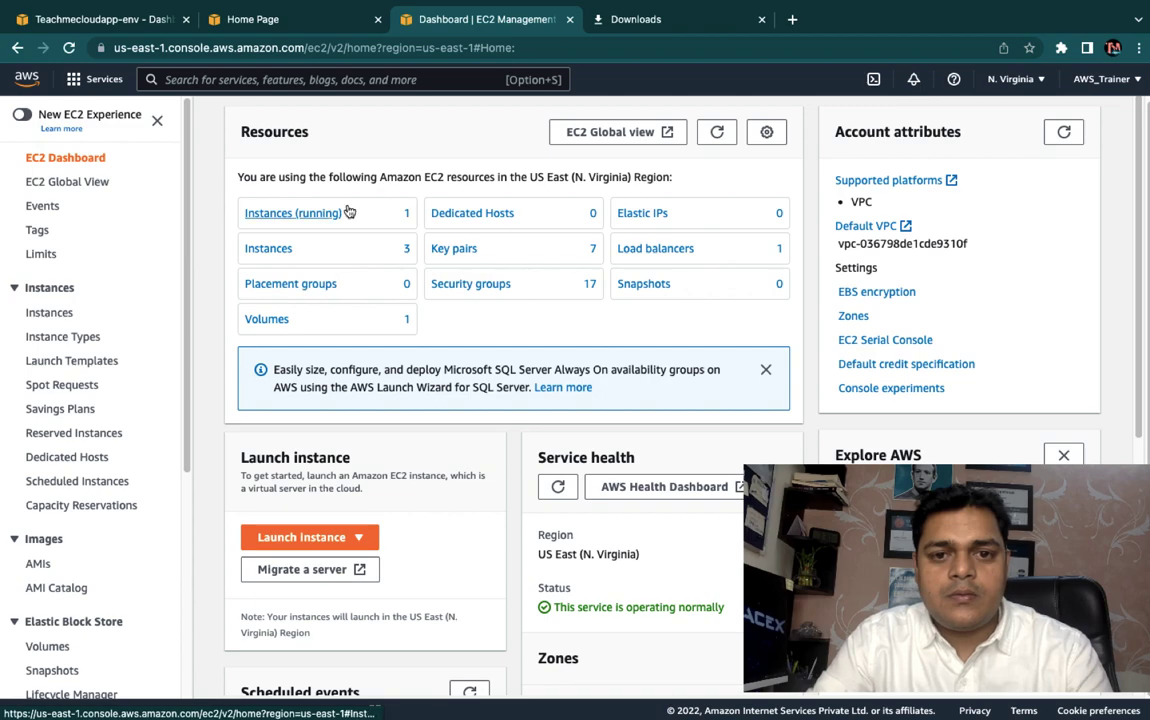
{"action": "key", "text": "ctrl+Left"}
{"action": "key", "text": "ctrl+Left"}
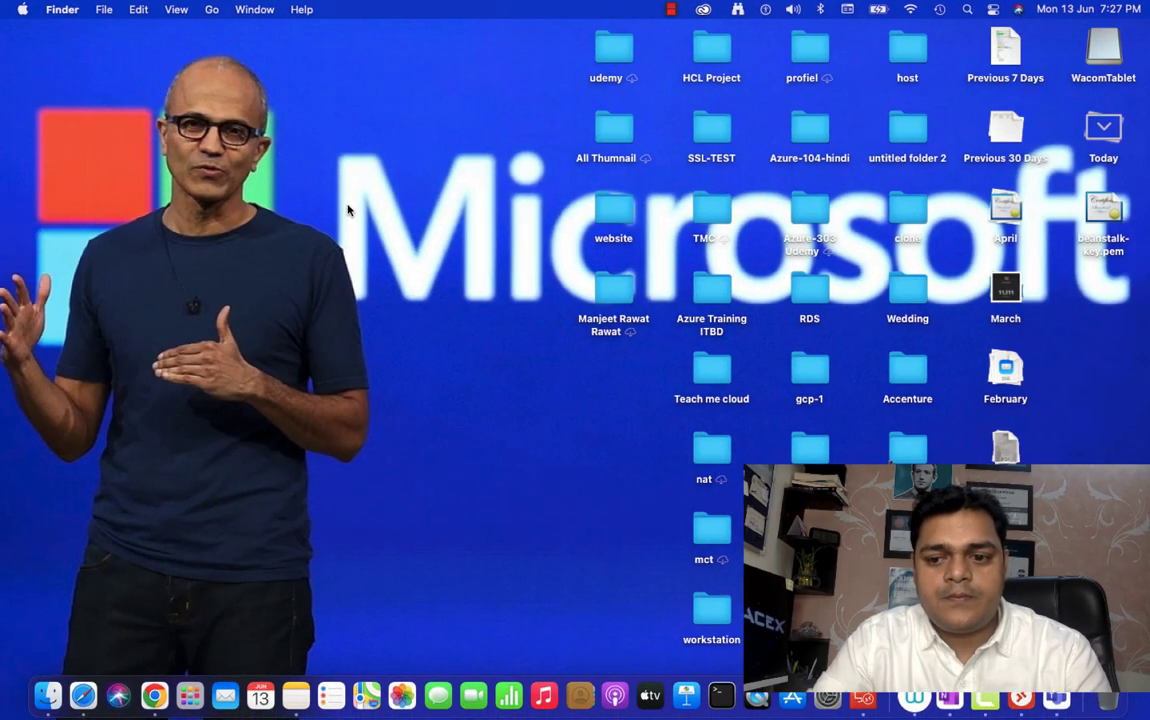
{"action": "key", "text": "ctrl+Right"}
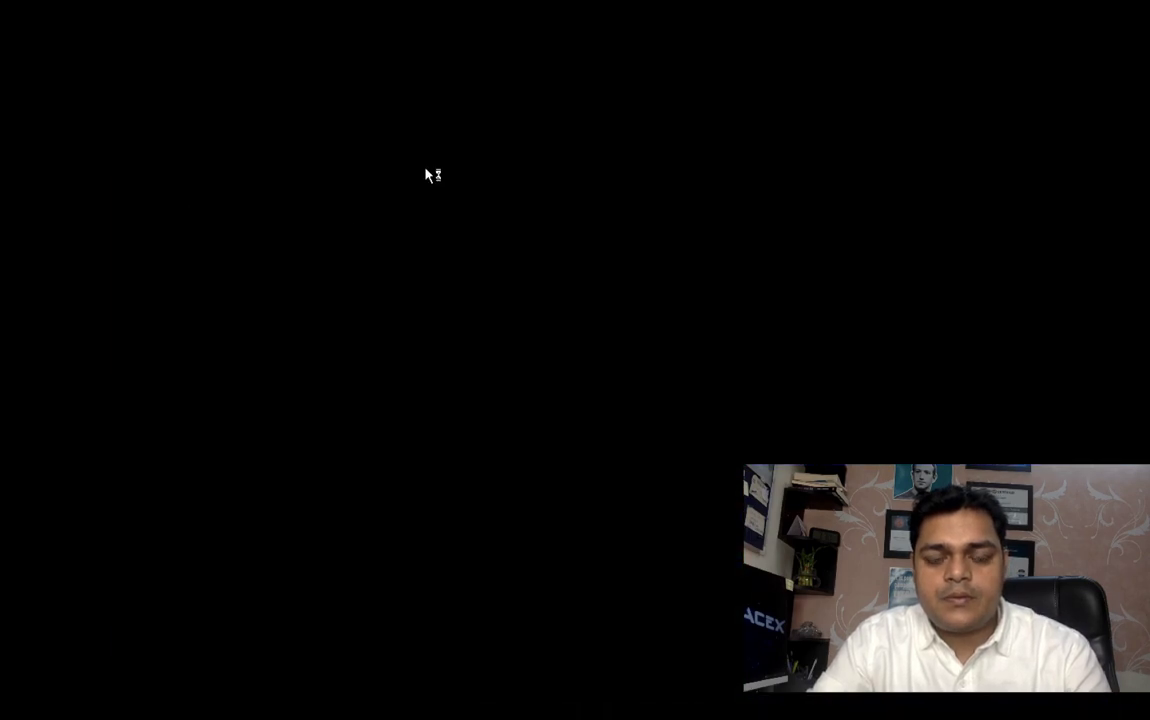
Step: View the environment's sample Congratulations page, close the downloads tab, and switch to the remote Windows session
{"action": "key", "text": "ctrl+Right"}
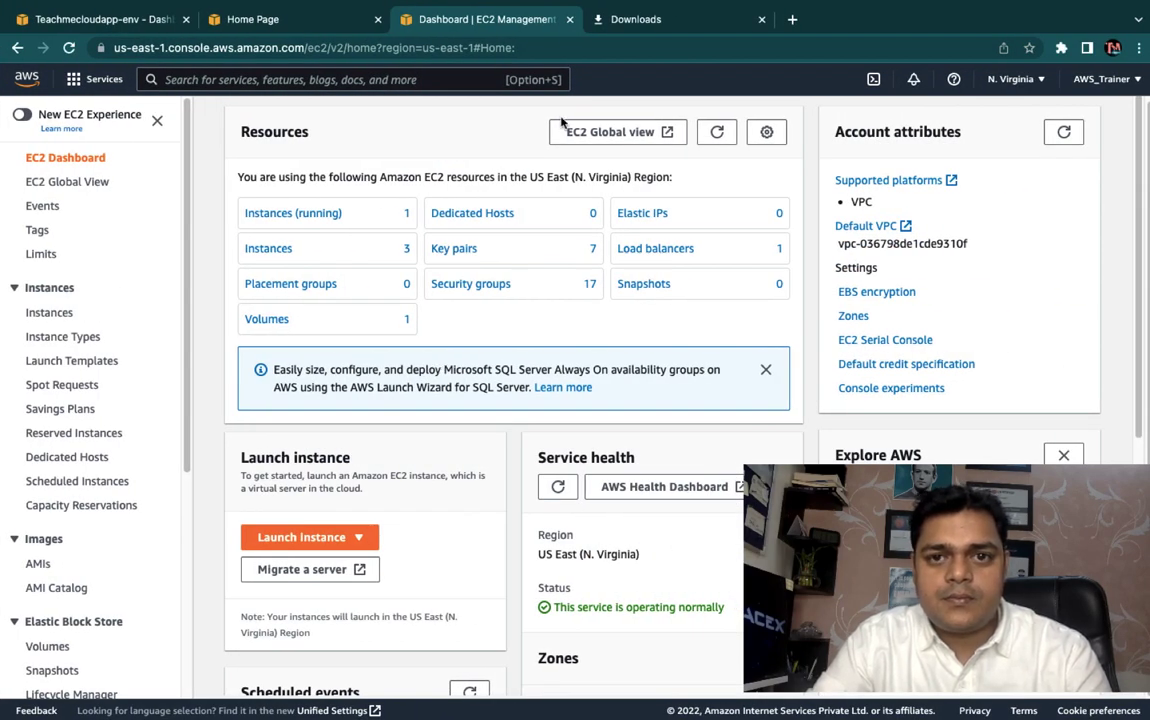
{"action": "left_click", "coordinate": [321, 19]}
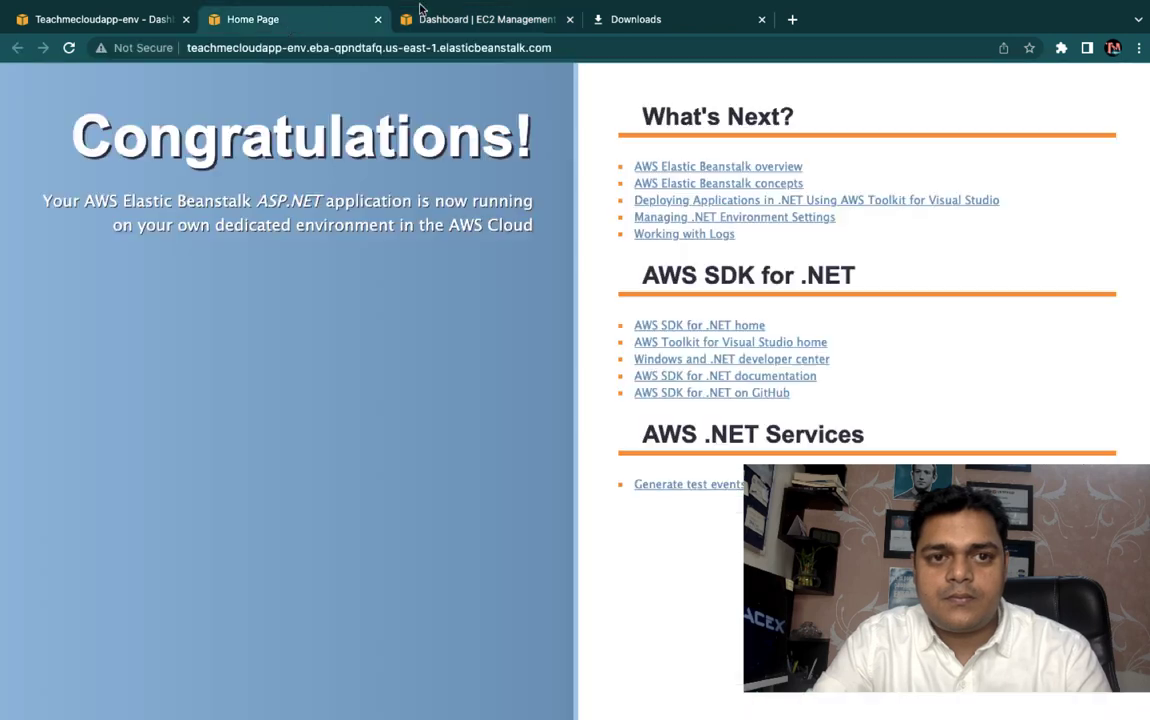
{"action": "left_click", "coordinate": [737, 20]}
{"action": "left_click", "coordinate": [760, 20]}
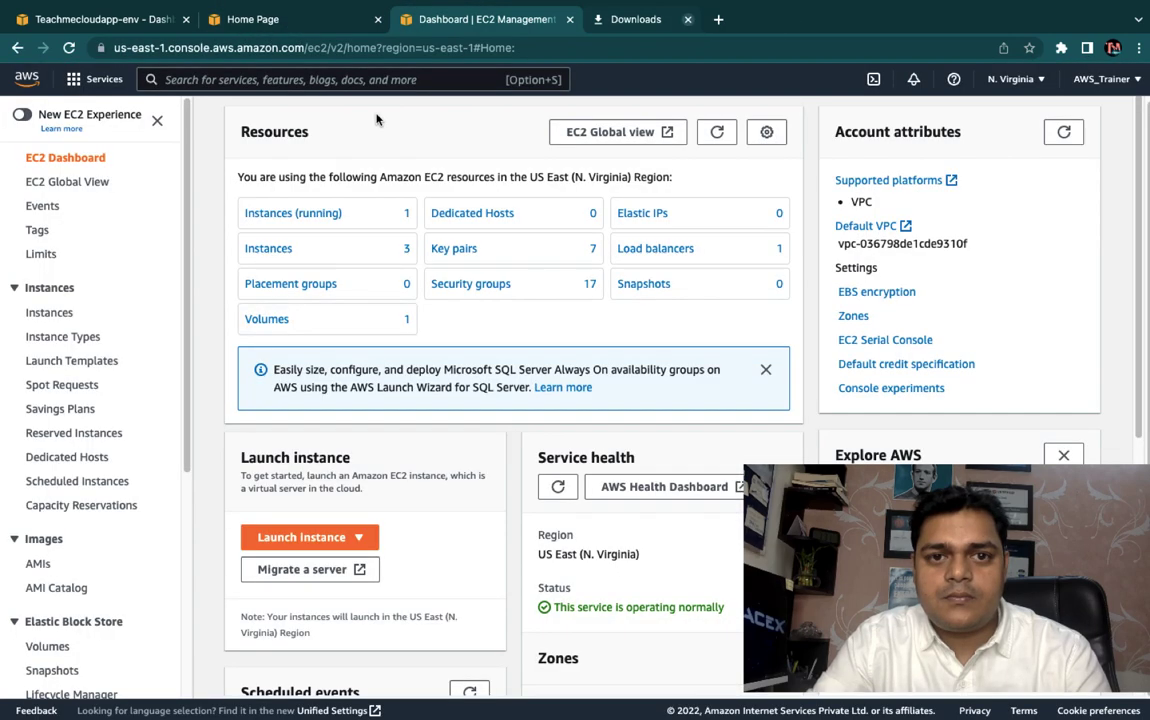
{"action": "left_click", "coordinate": [265, 20]}
{"action": "left_click", "coordinate": [88, 22]}
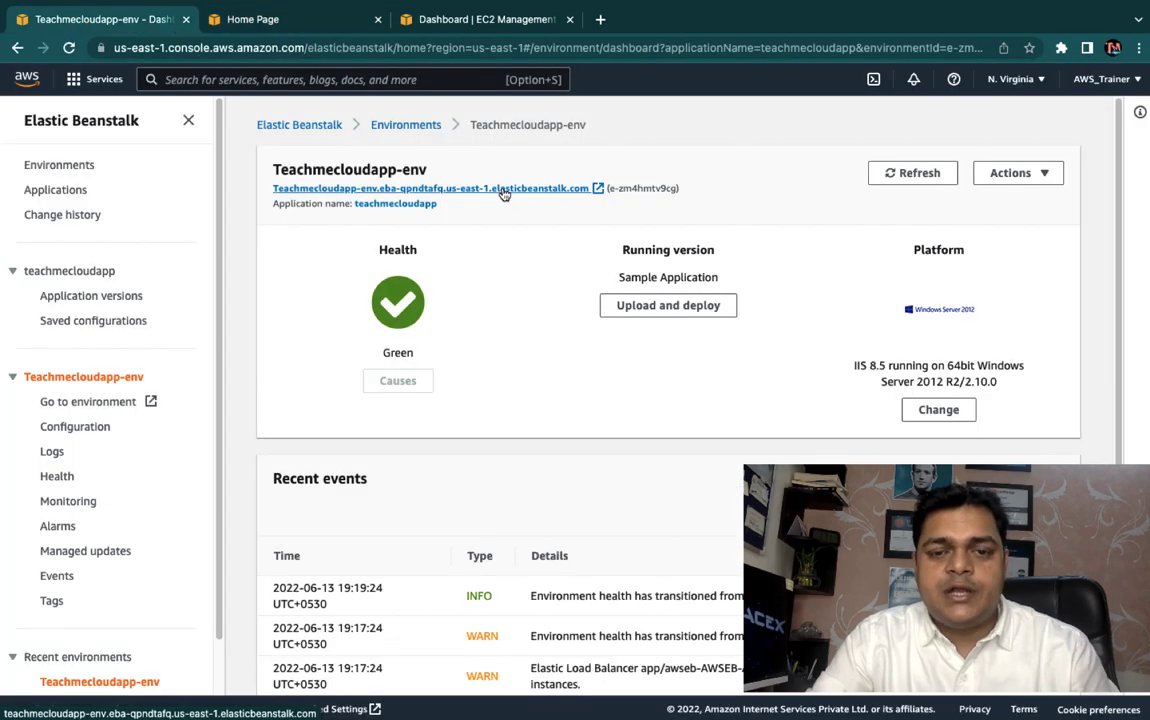
{"action": "left_click", "coordinate": [303, 22]}
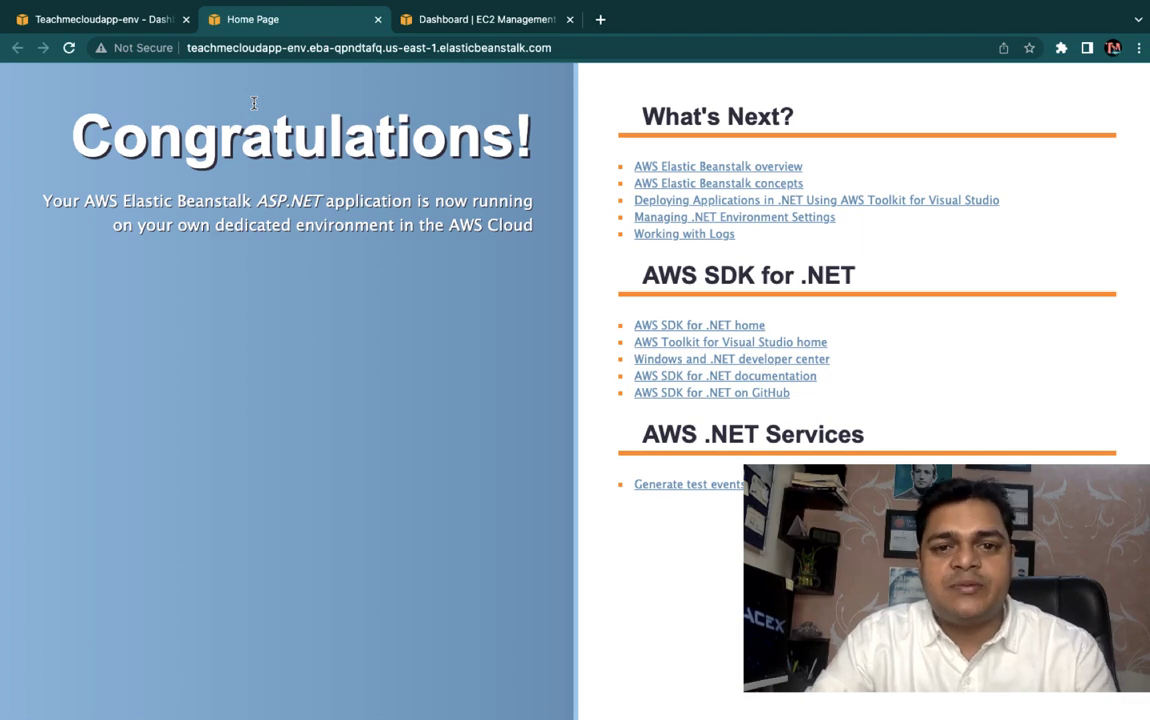
{"action": "key", "text": "alt+Tab"}
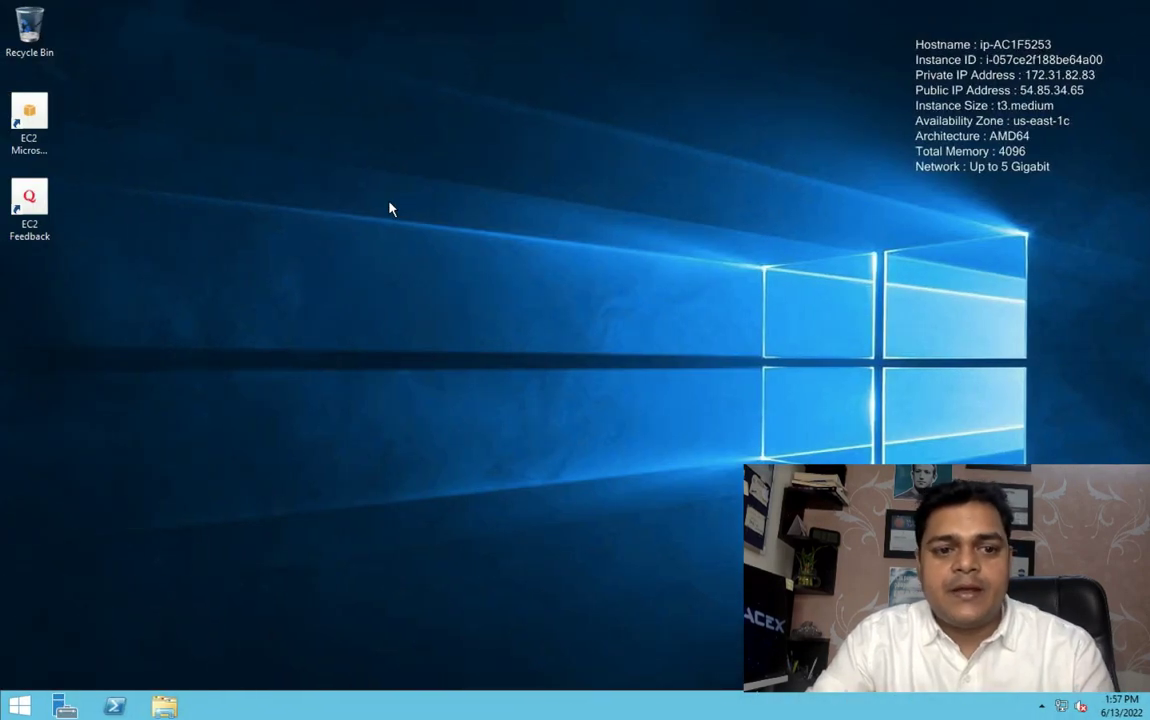
Step: Refresh the server desktop and browse File Explorer to C:\inetpub\wwwroot
{"action": "right_click", "coordinate": [389, 201]}
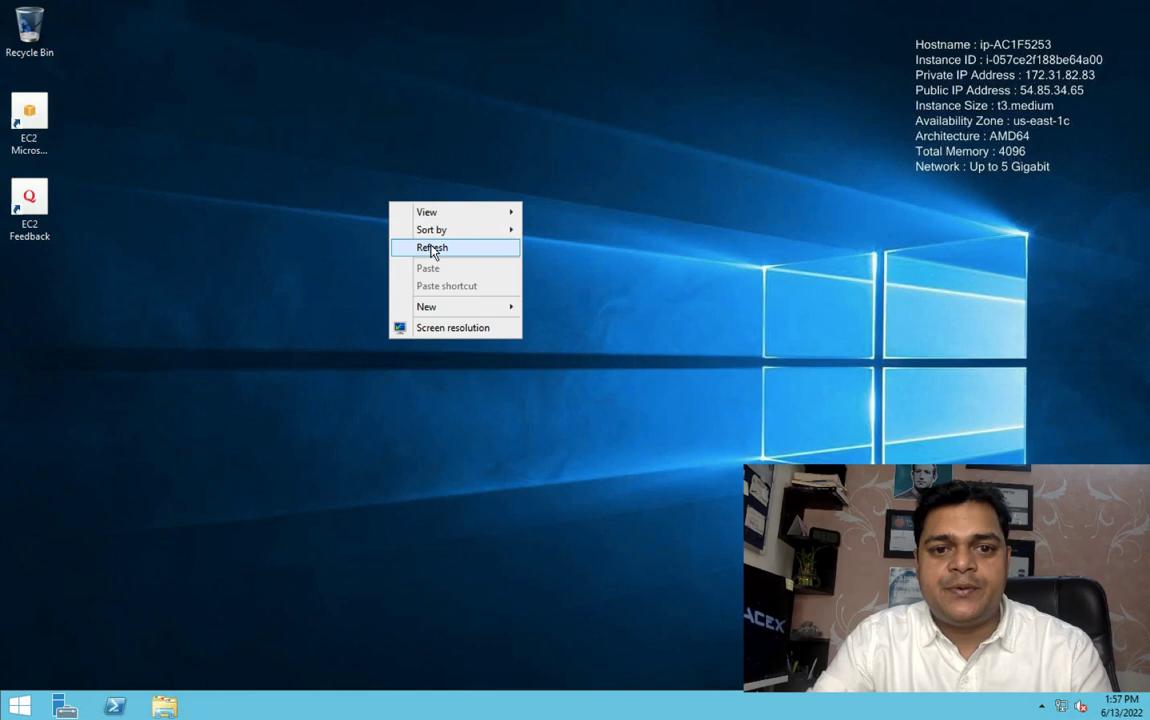
{"action": "left_click", "coordinate": [303, 566]}
{"action": "left_click", "coordinate": [166, 707]}
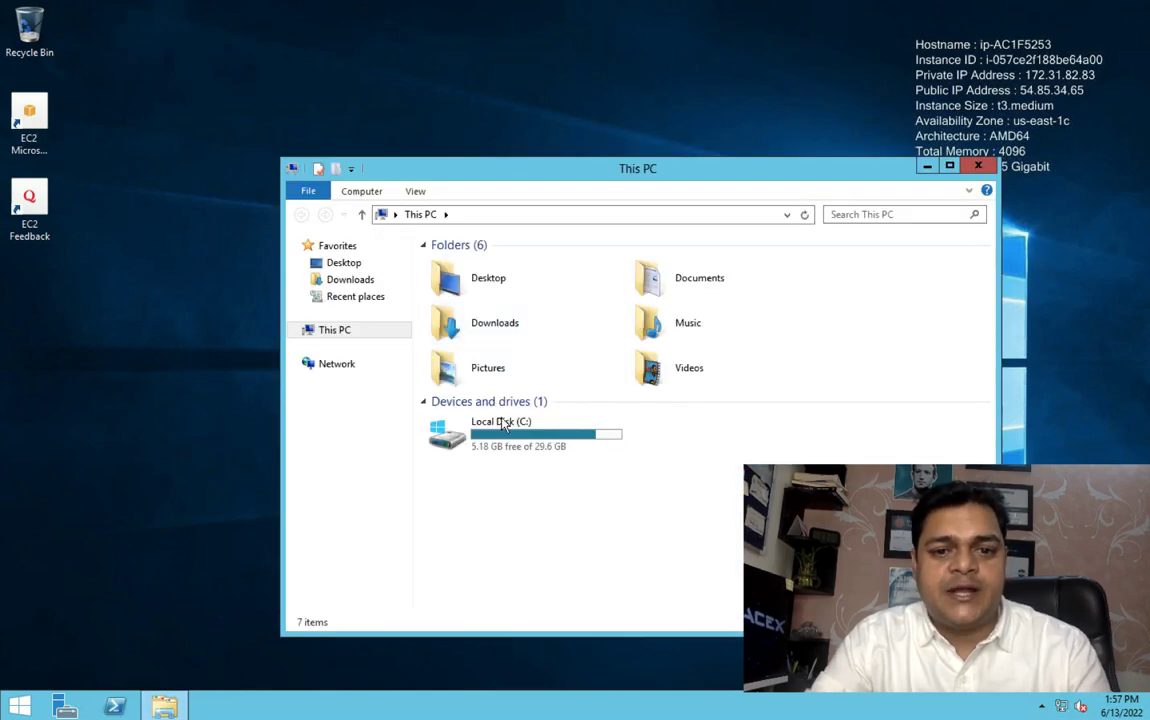
{"action": "double_click", "coordinate": [505, 438]}
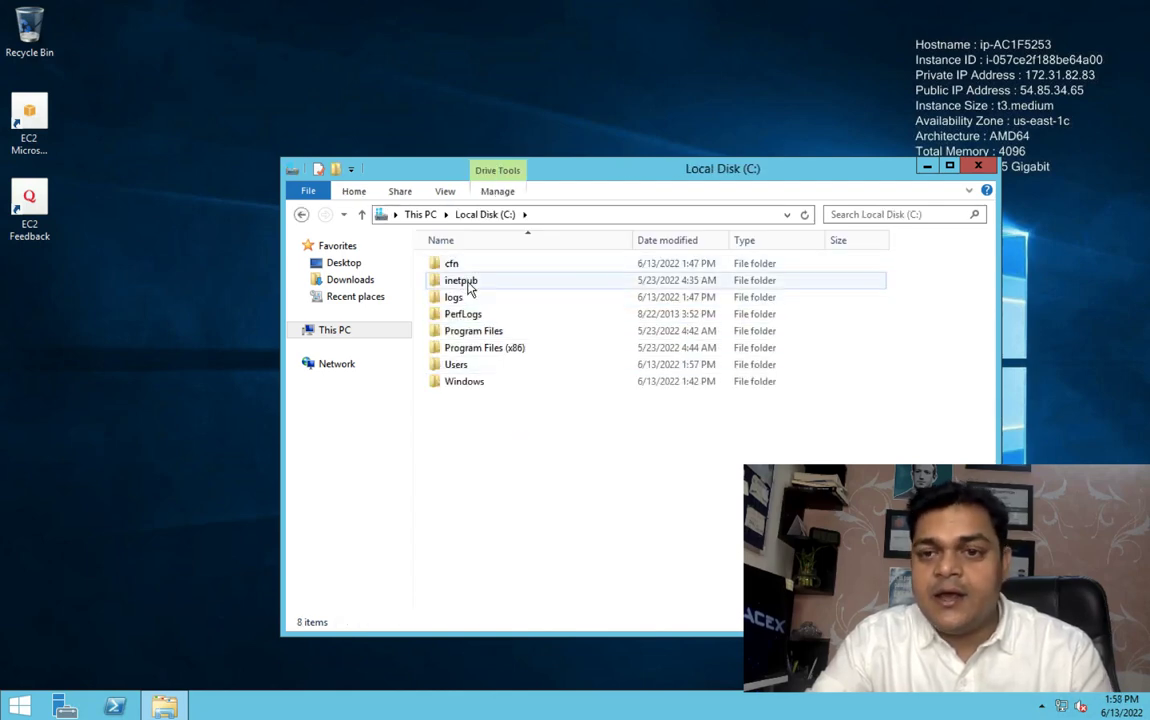
{"action": "double_click", "coordinate": [462, 283]}
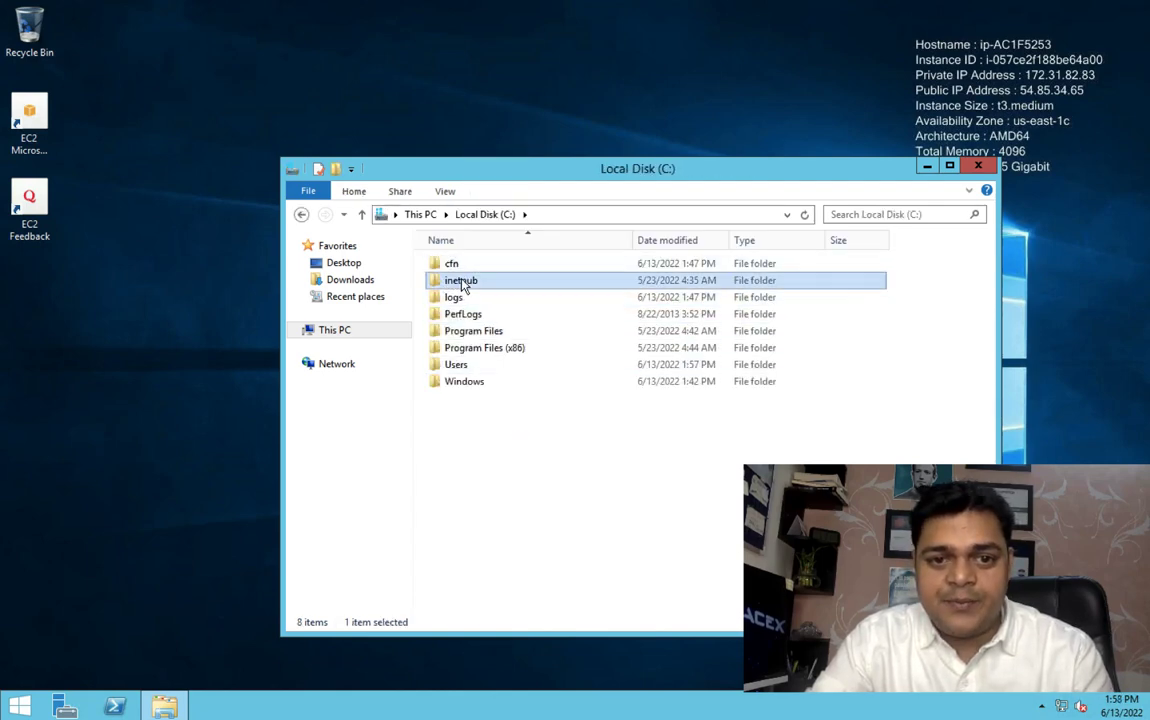
{"action": "double_click", "coordinate": [466, 335]}
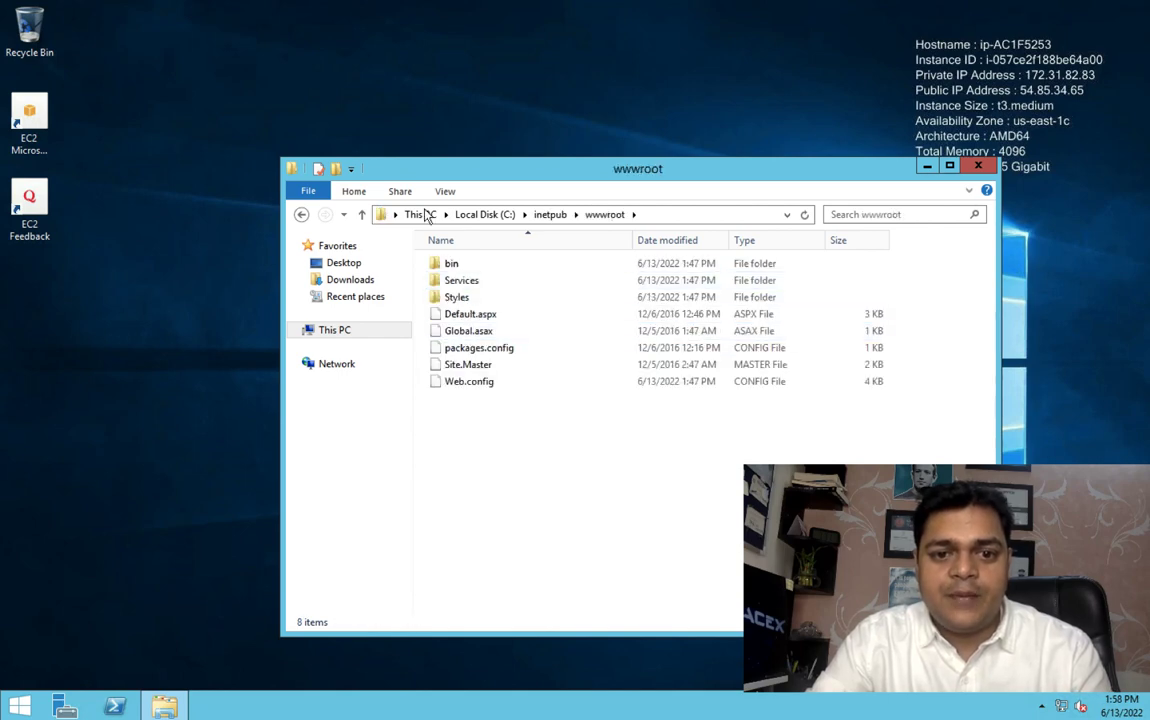
Step: Select all eight items in wwwroot and delete them
{"action": "left_click_drag", "start_coordinate": [420, 252], "coordinate": [480, 364]}
{"action": "right_click", "coordinate": [484, 364]}
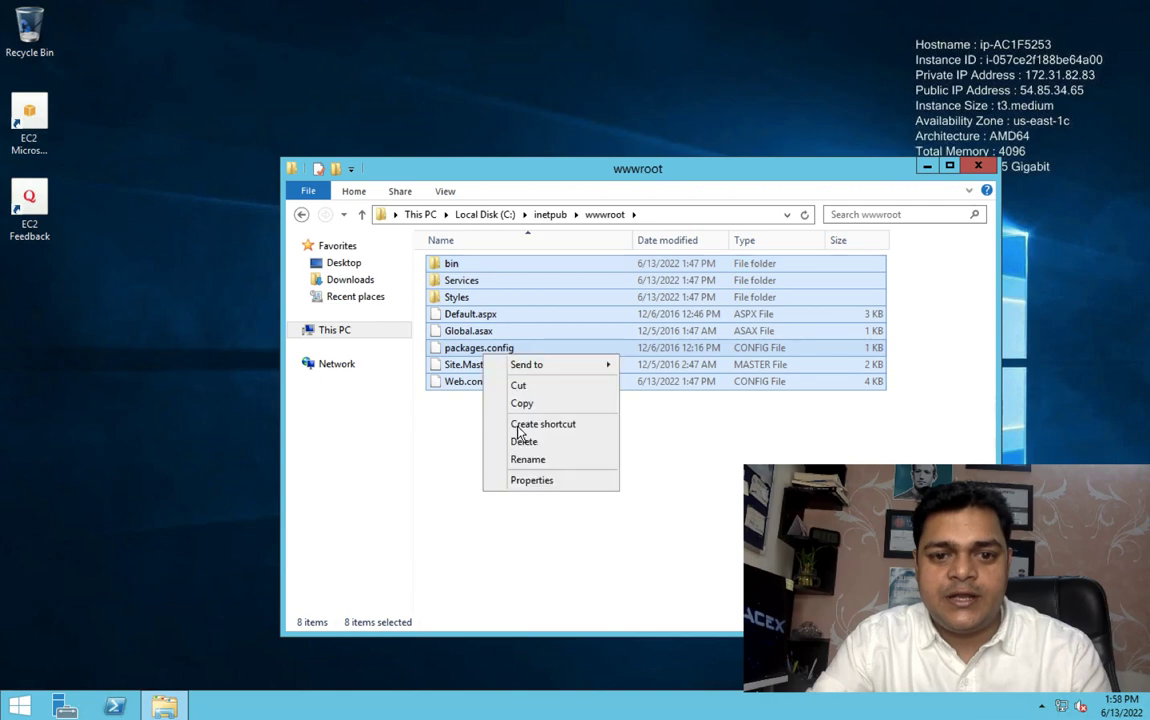
{"action": "left_click", "coordinate": [525, 442]}
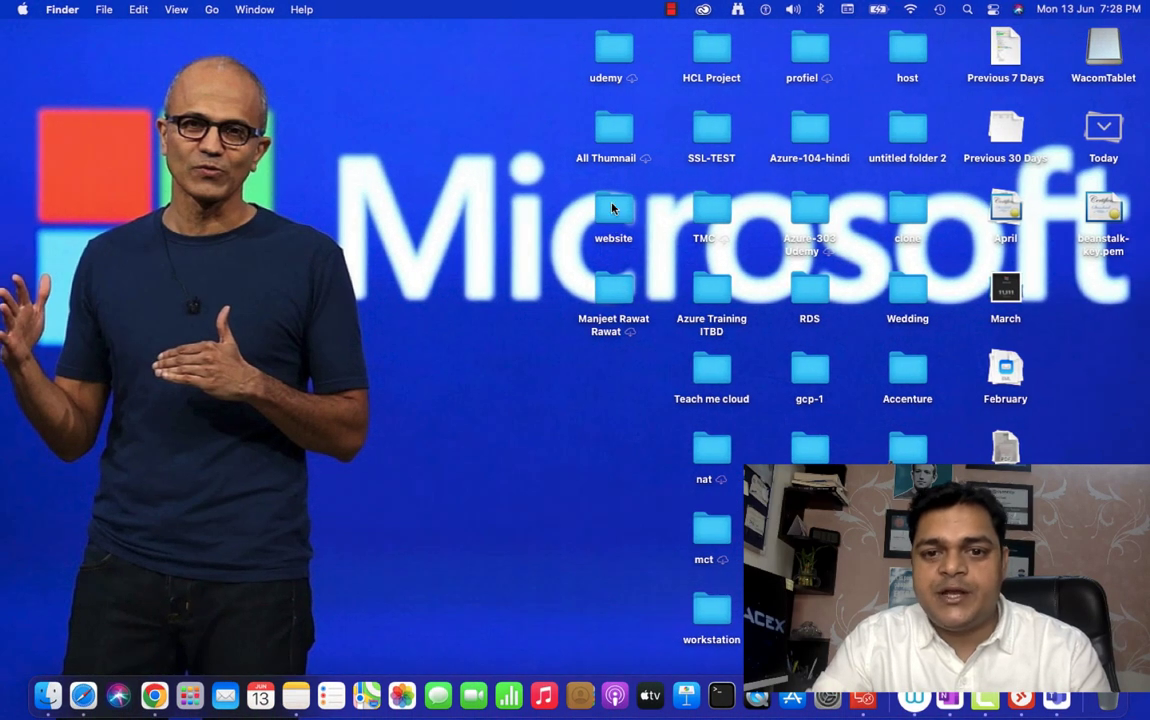
Step: Copy everything in the local website folder (index.html, css, js, image, jquery) and return to the remote desktop
{"action": "right_click", "coordinate": [614, 213]}
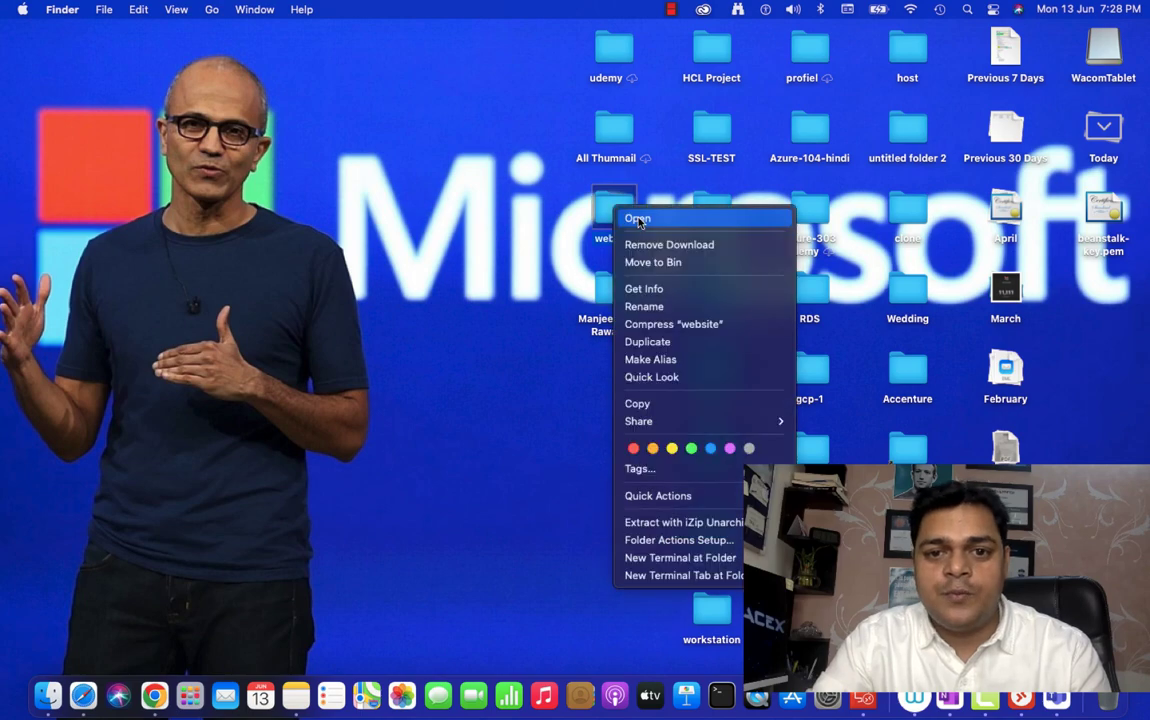
{"action": "key", "text": "Escape"}
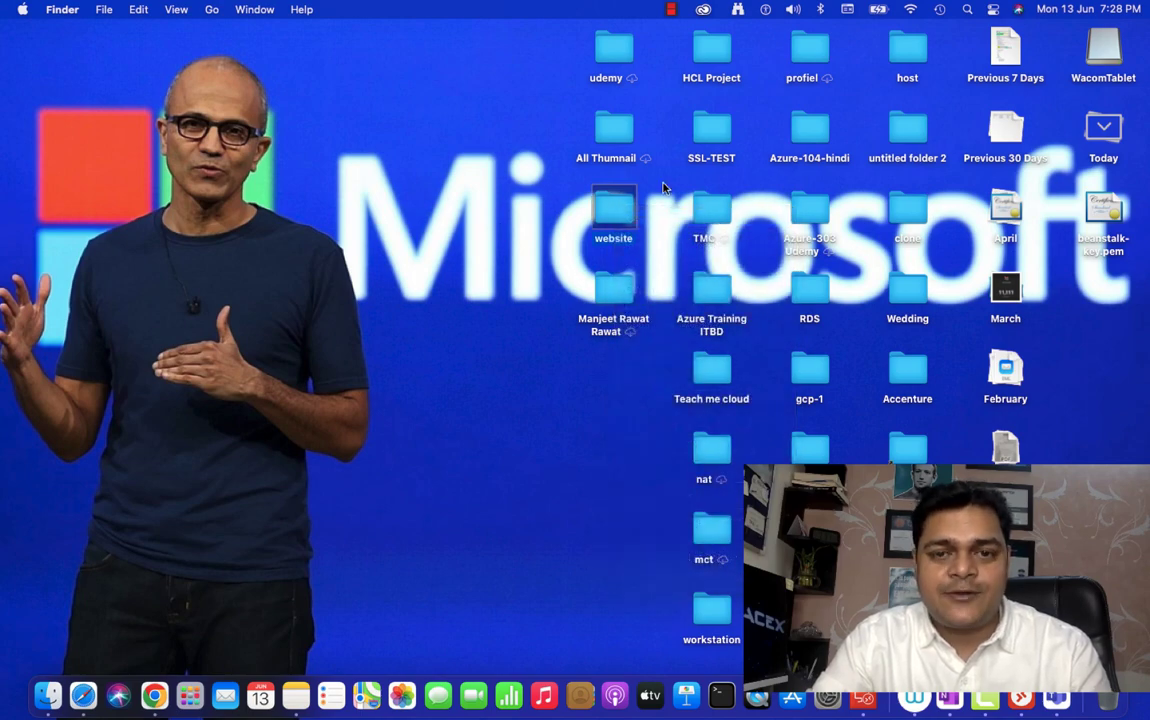
{"action": "double_click", "coordinate": [614, 210]}
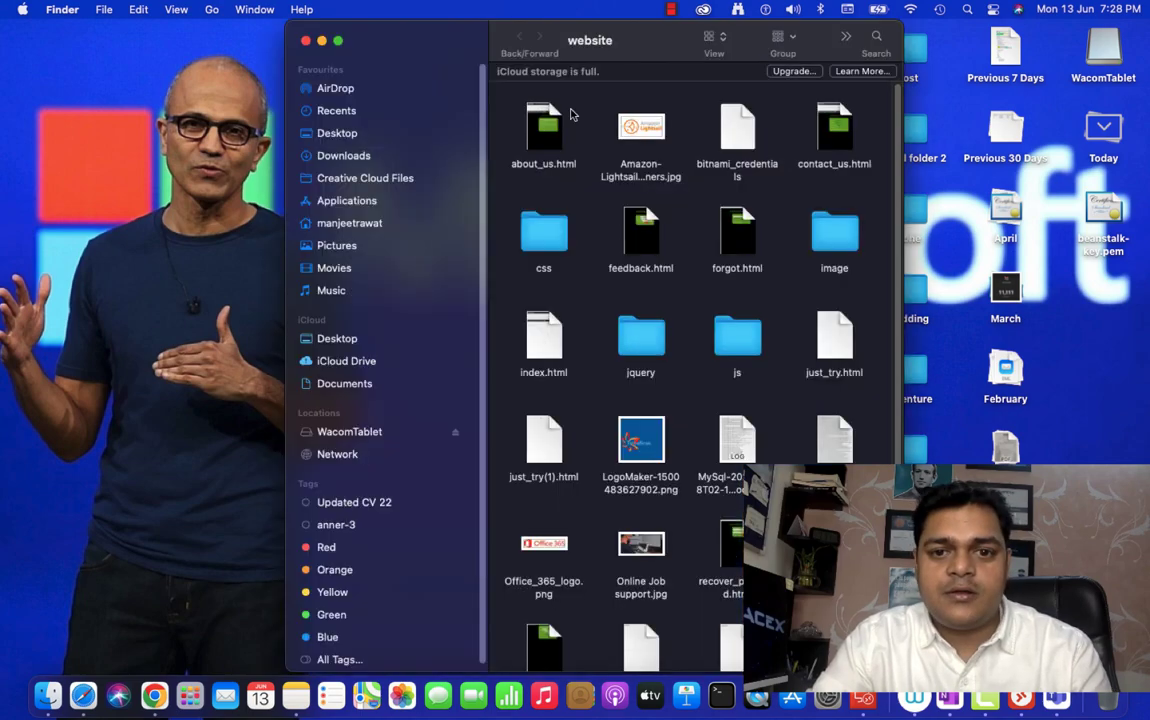
{"action": "left_click", "coordinate": [550, 130]}
{"action": "key", "text": "super+a"}
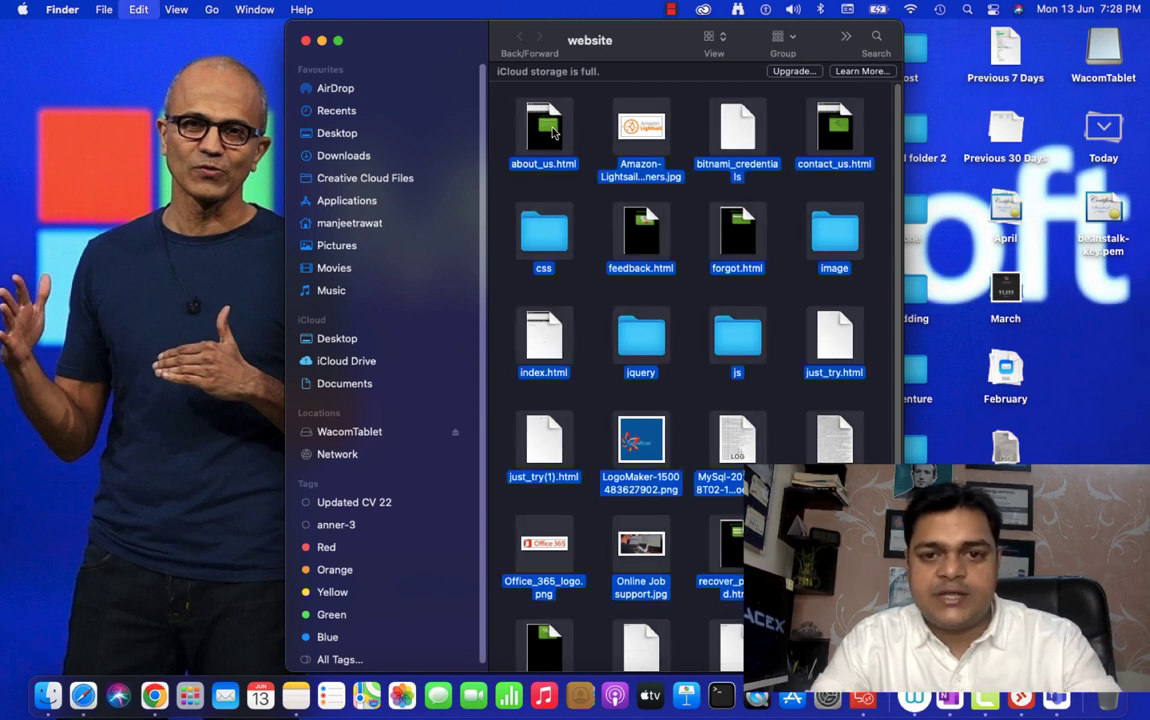
{"action": "right_click", "coordinate": [635, 140]}
{"action": "left_click", "coordinate": [657, 385]}
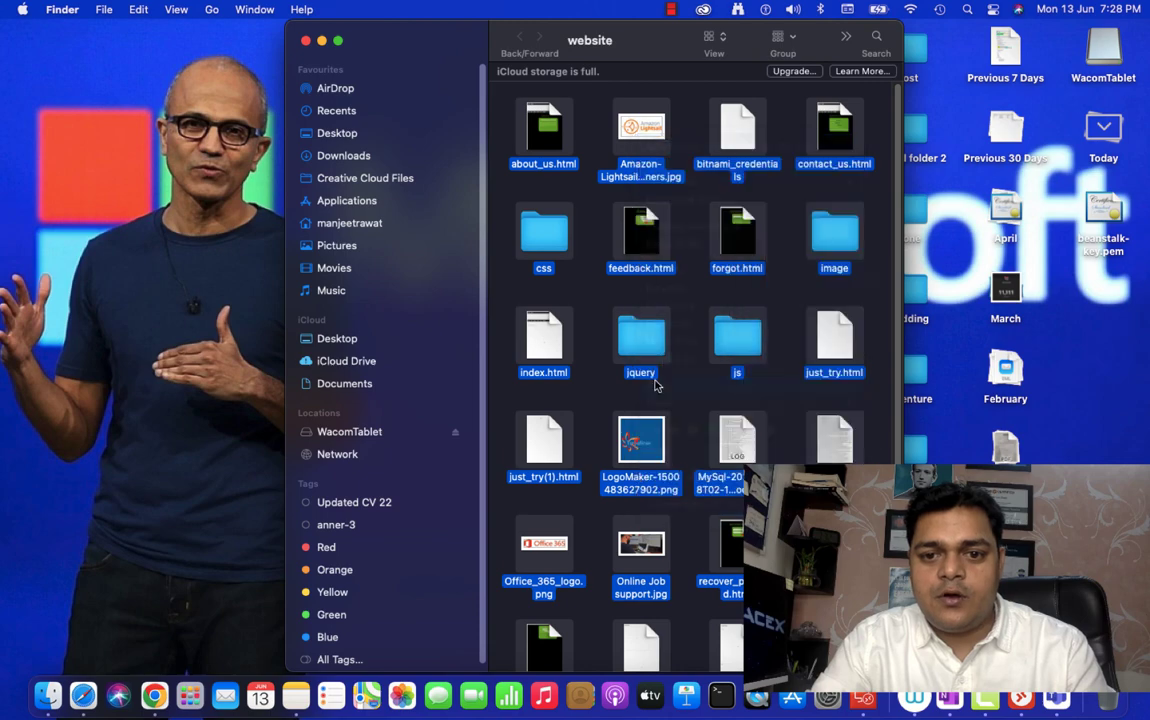
{"action": "key", "text": "ctrl+Right"}
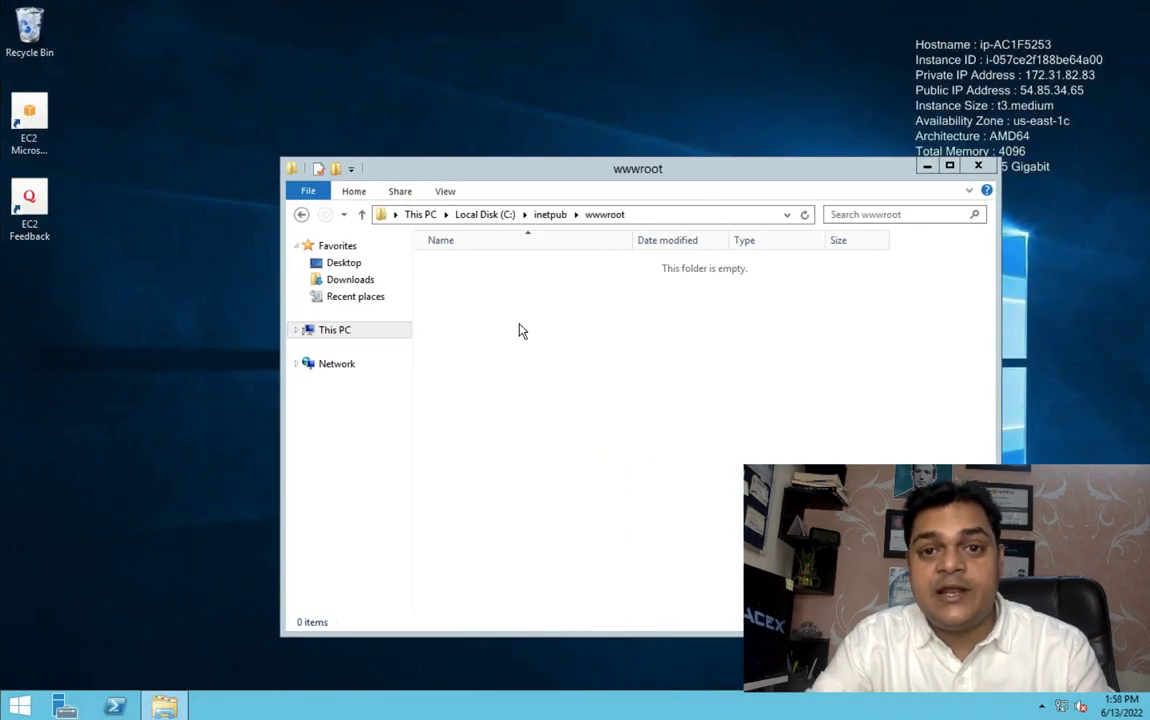
{"action": "right_click", "coordinate": [520, 325]}
{"action": "left_click", "coordinate": [488, 347]}
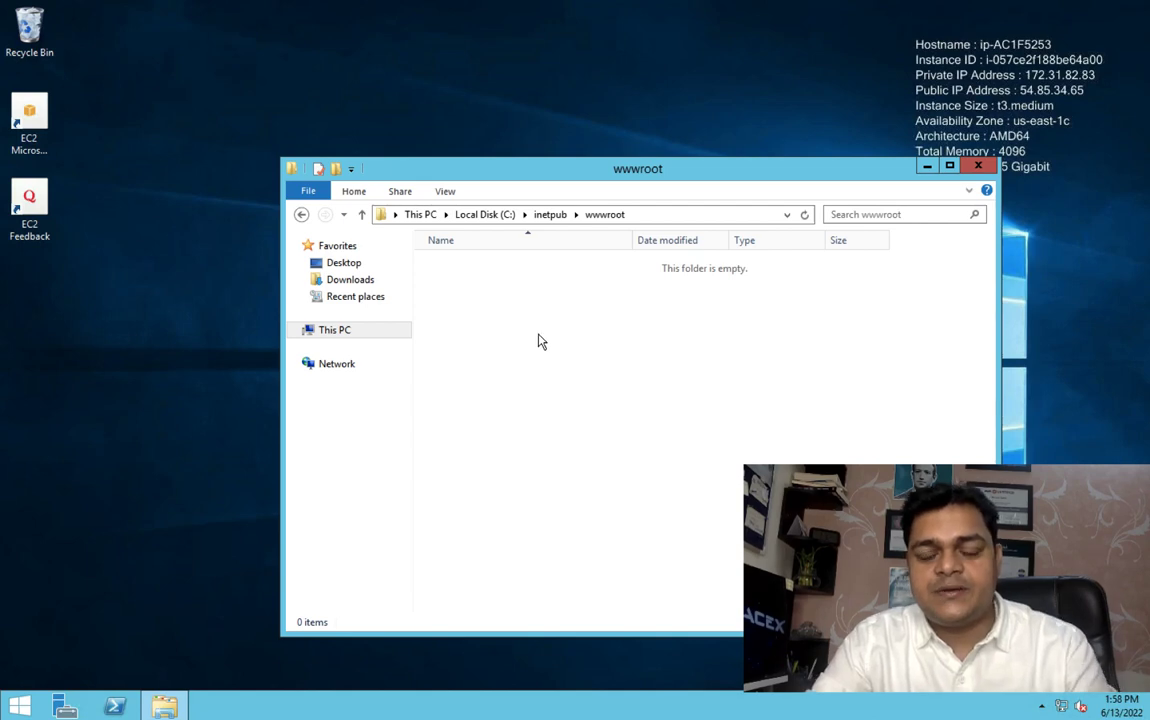
{"action": "right_click", "coordinate": [538, 335]}
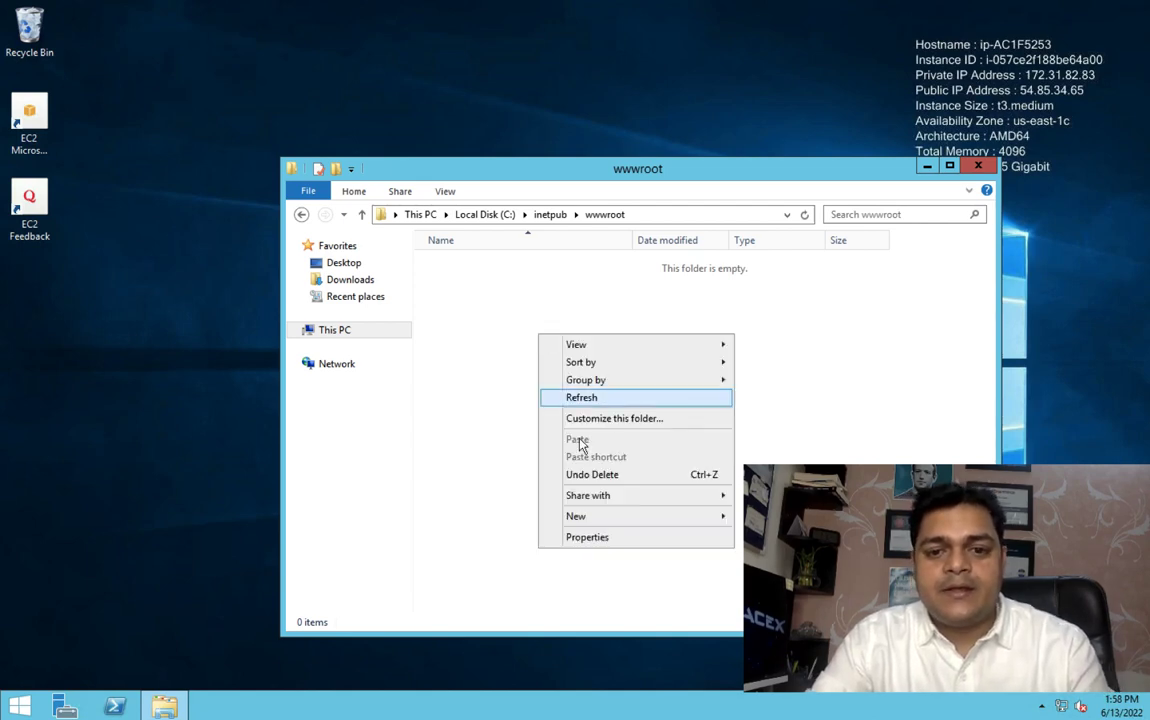
{"action": "key", "text": "ctrl+Left"}
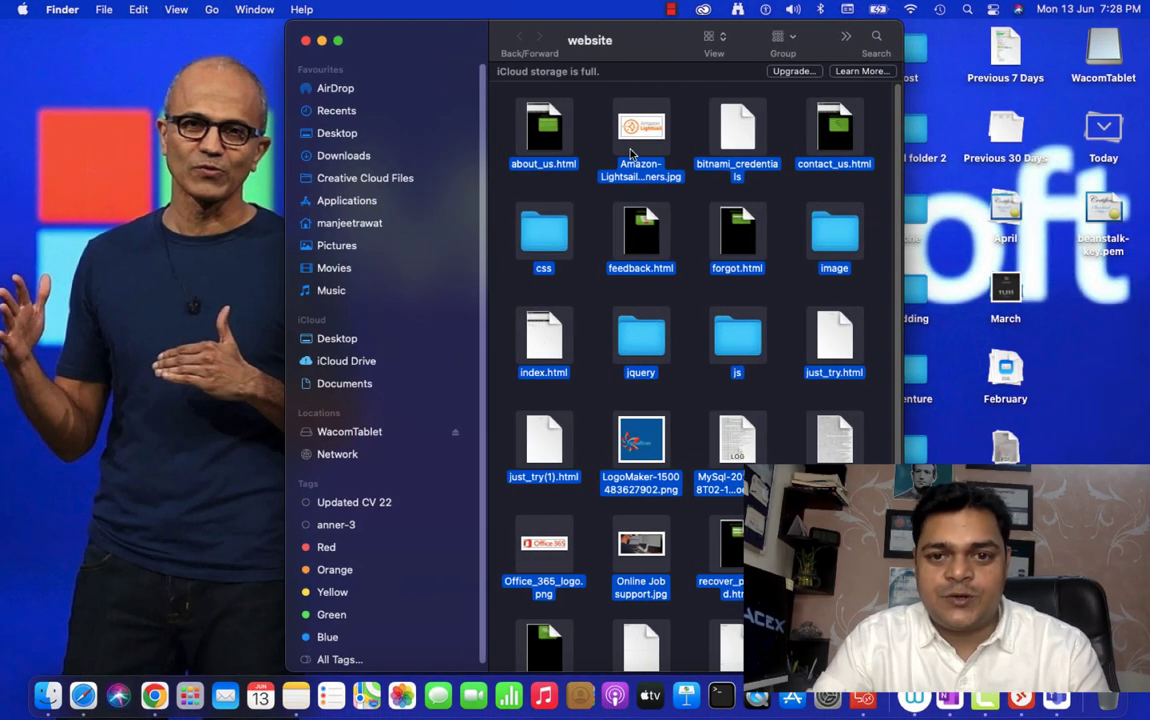
{"action": "right_click", "coordinate": [631, 152]}
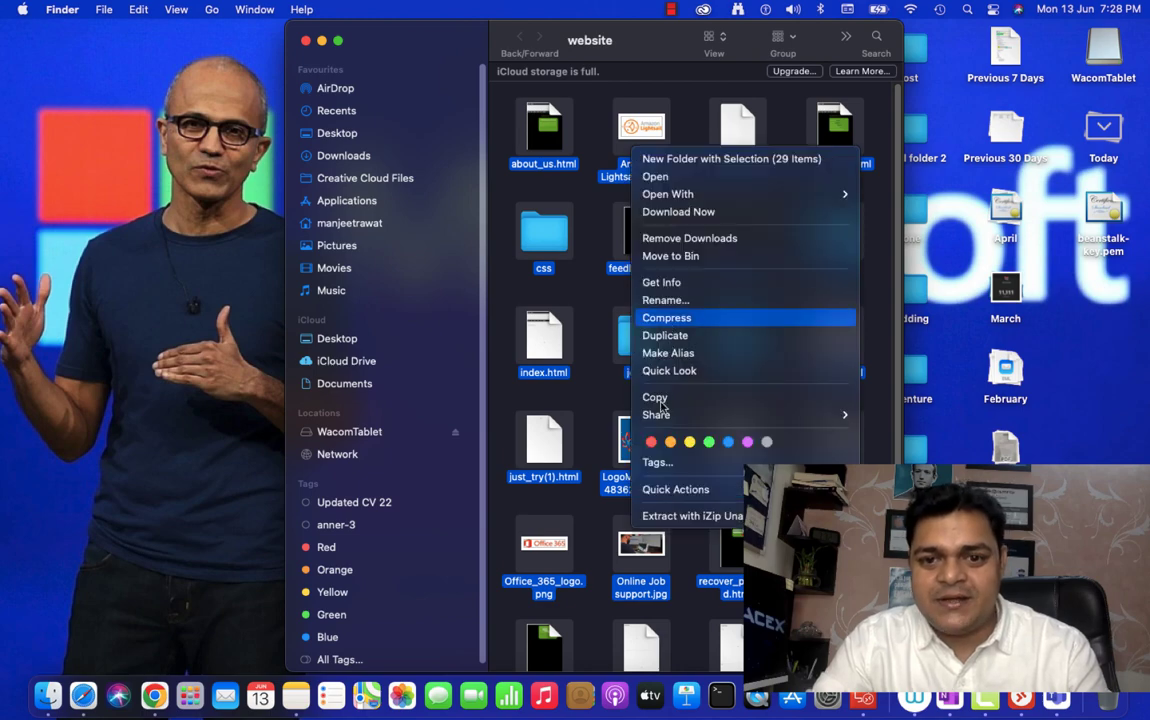
{"action": "left_click", "coordinate": [654, 398]}
{"action": "key", "text": "ctrl+Right"}
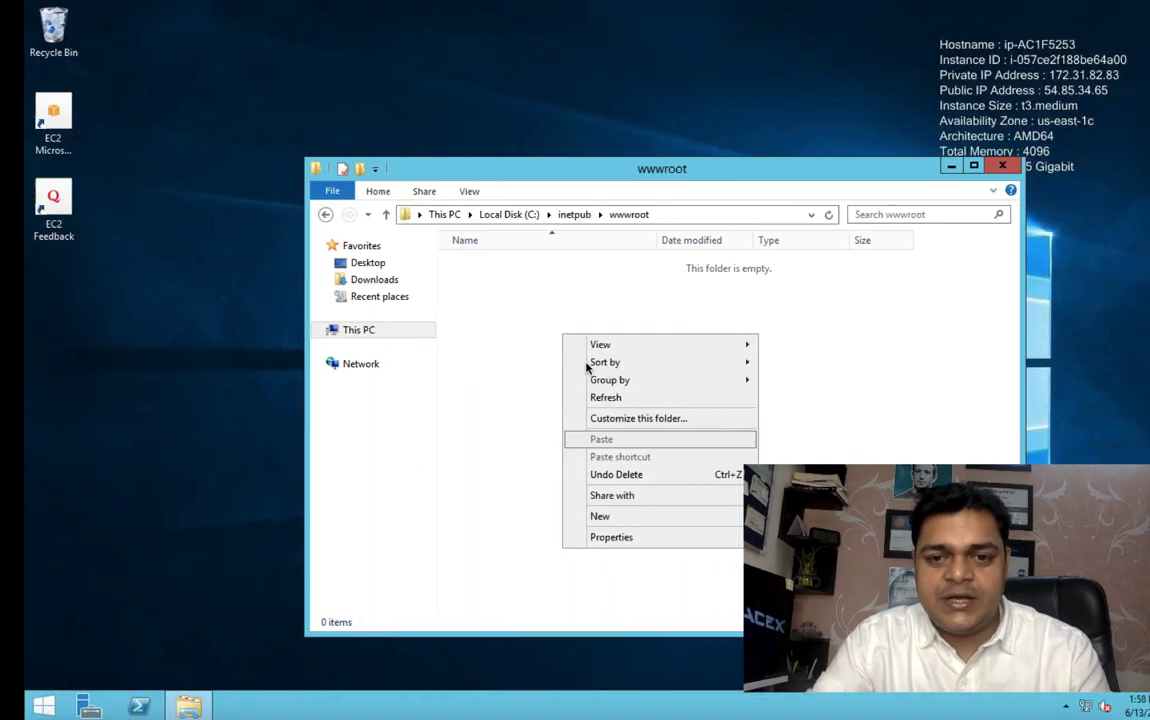
{"action": "left_click", "coordinate": [703, 328]}
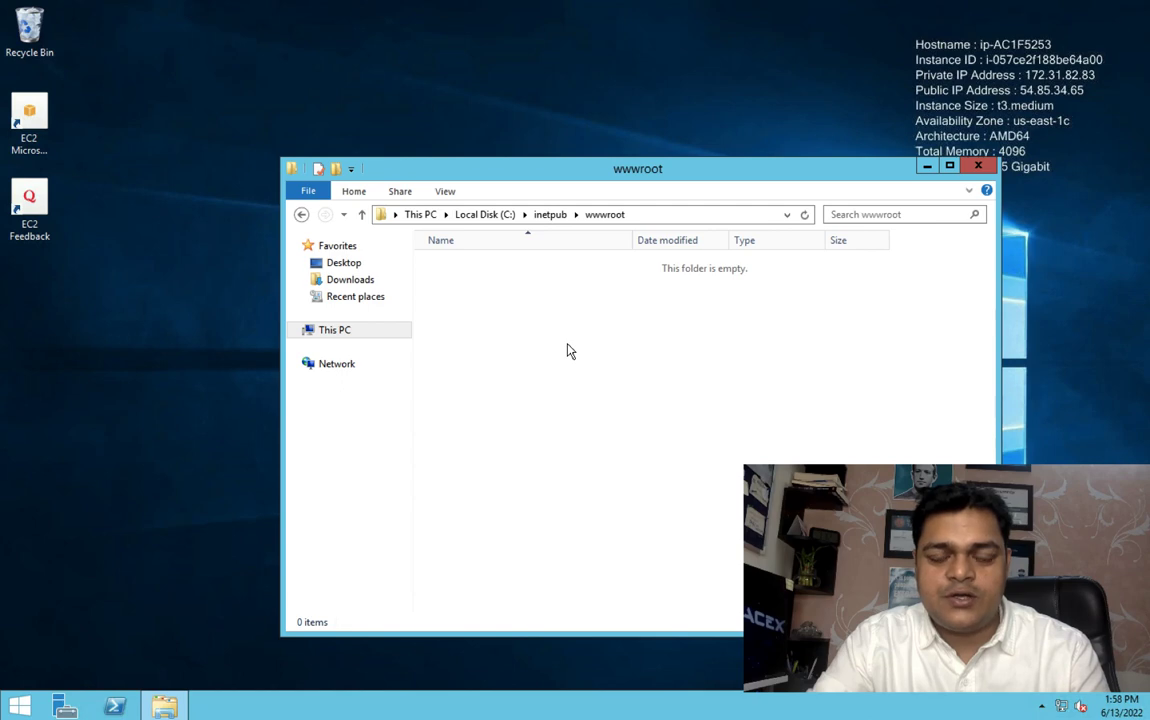
{"action": "right_click", "coordinate": [567, 346]}
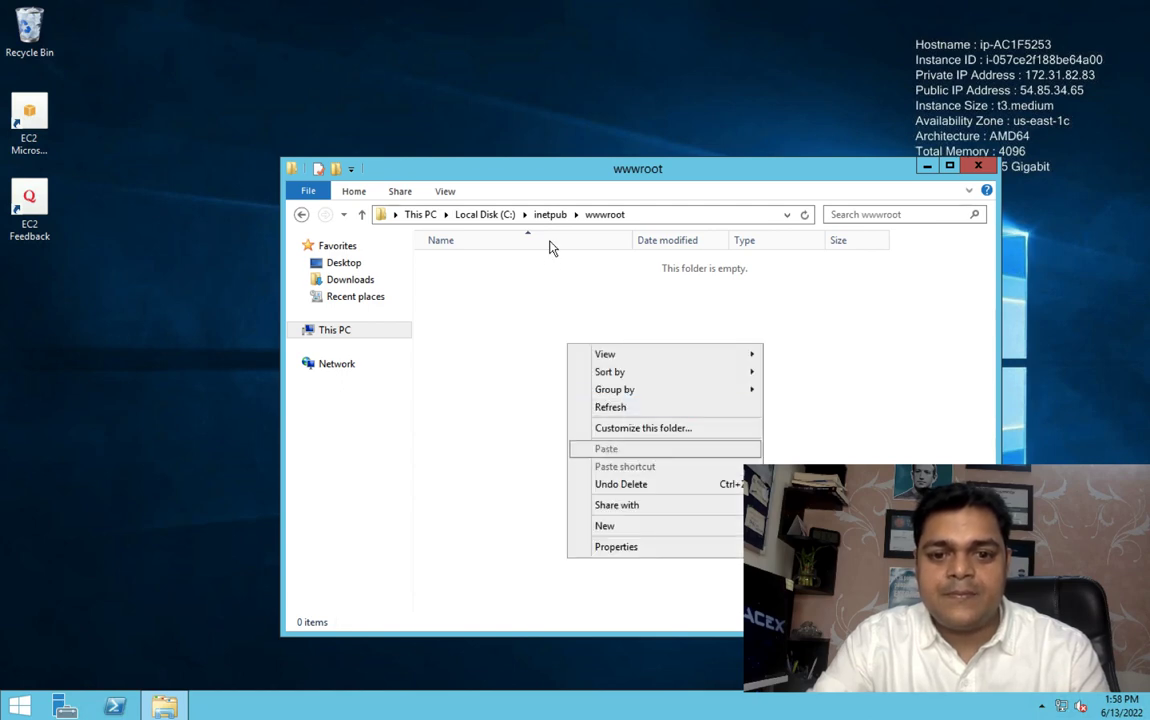
{"action": "left_click", "coordinate": [543, 308]}
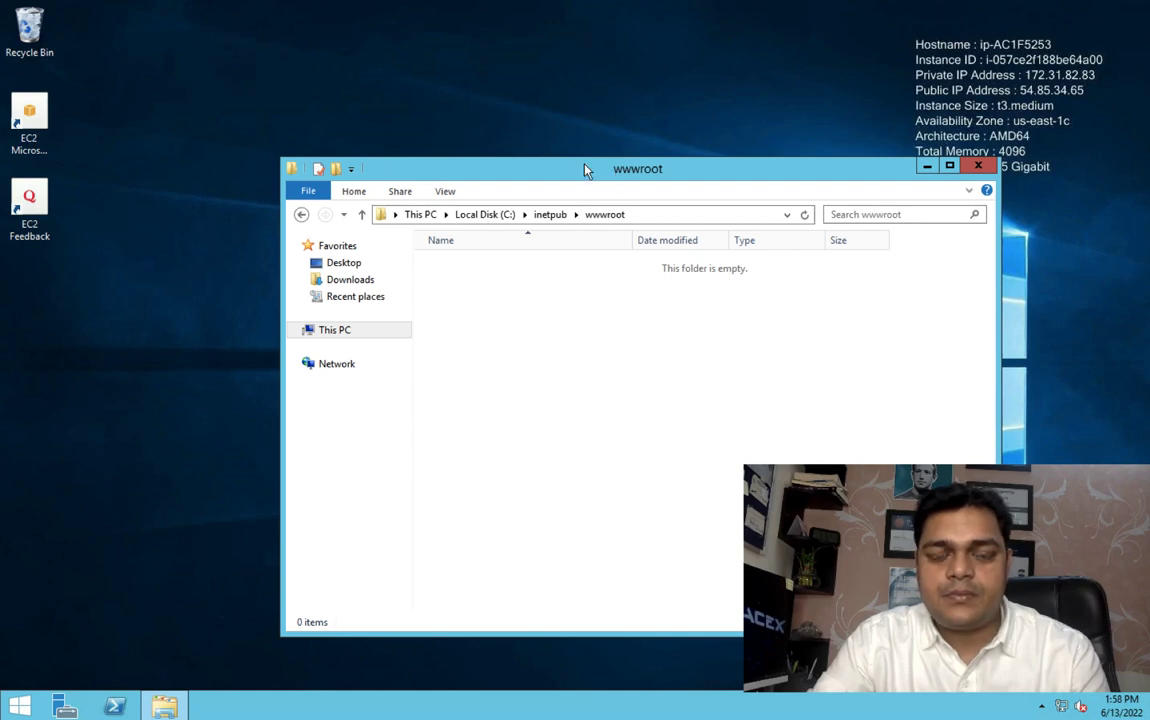
{"action": "left_click_drag", "start_coordinate": [585, 170], "coordinate": [604, 114]}
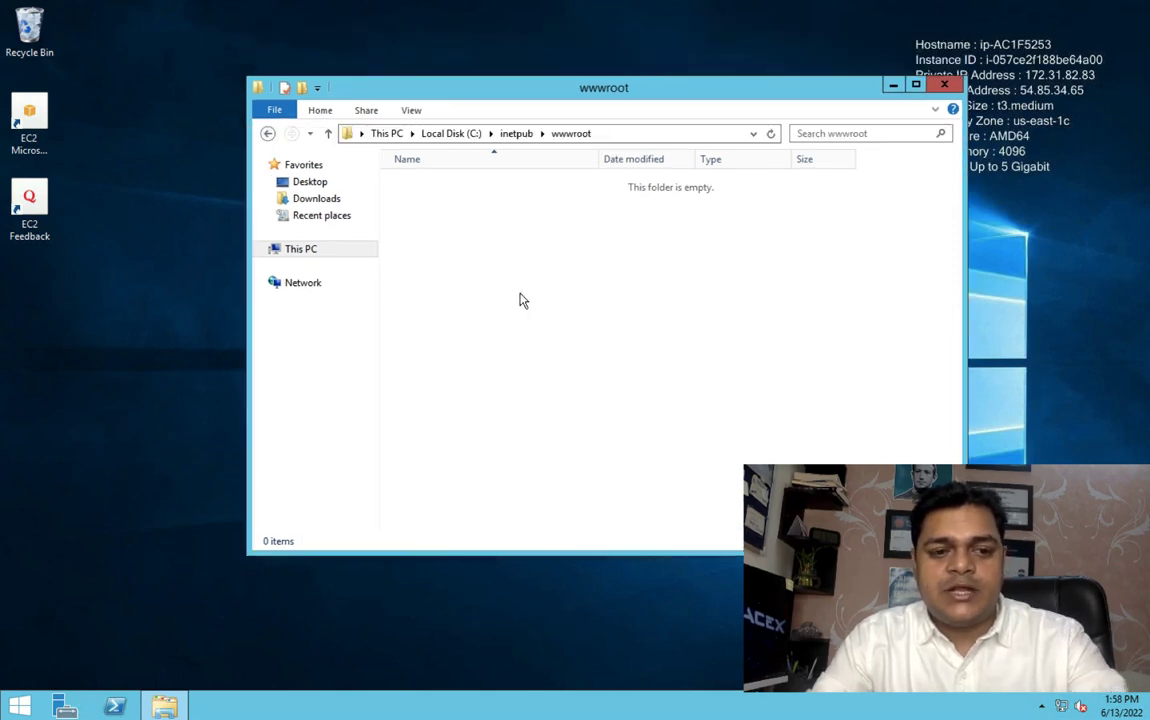
Step: Launch Command Prompt via cmd and enter a net users administrator command with a new password
{"action": "key", "text": "super+r"}
{"action": "type", "text": "c"}
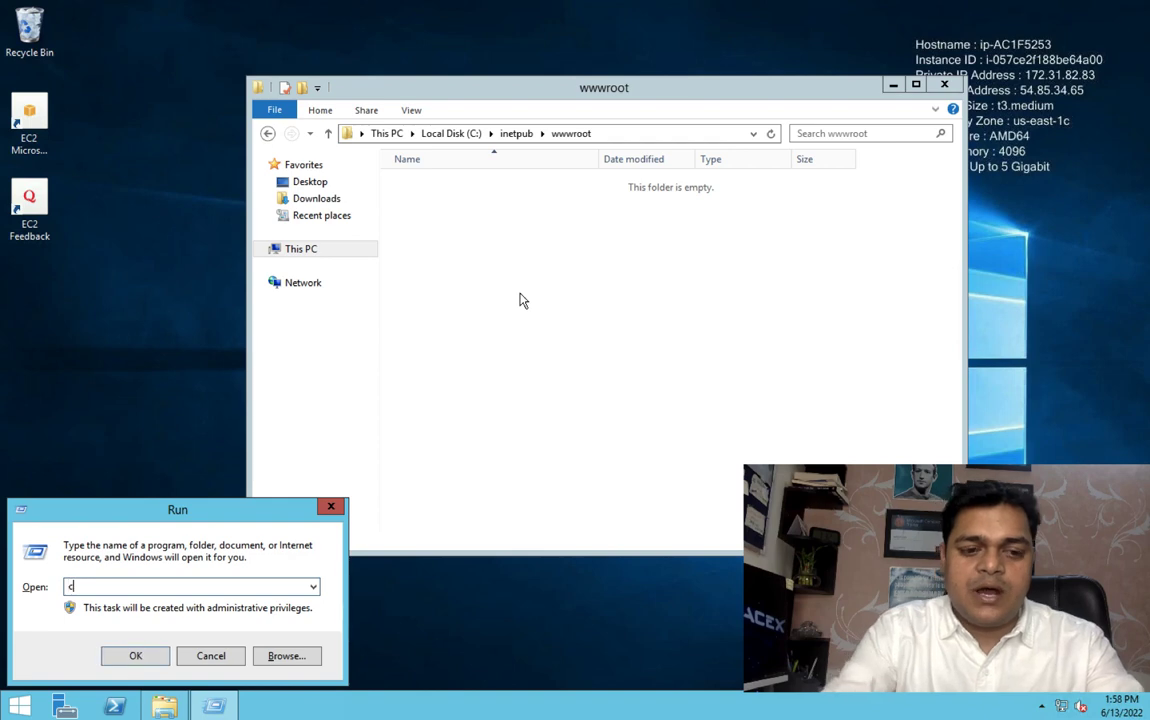
{"action": "type", "text": "md"}
{"action": "key", "text": "Return"}
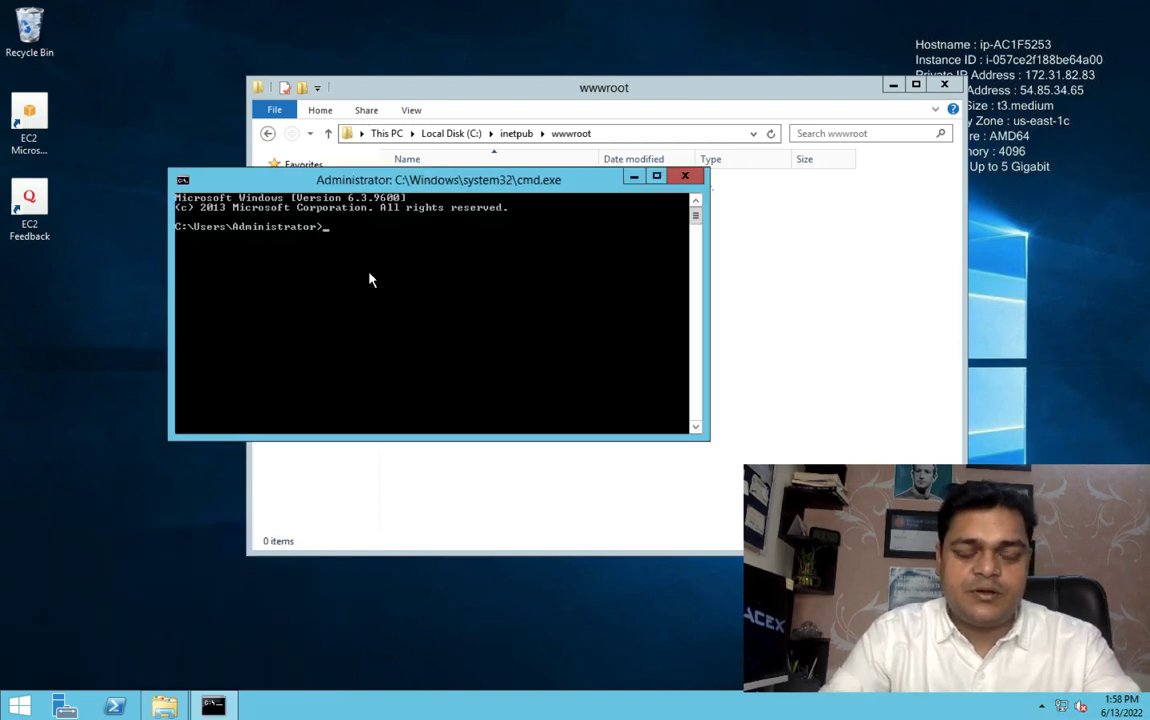
{"action": "type", "text": "net"}
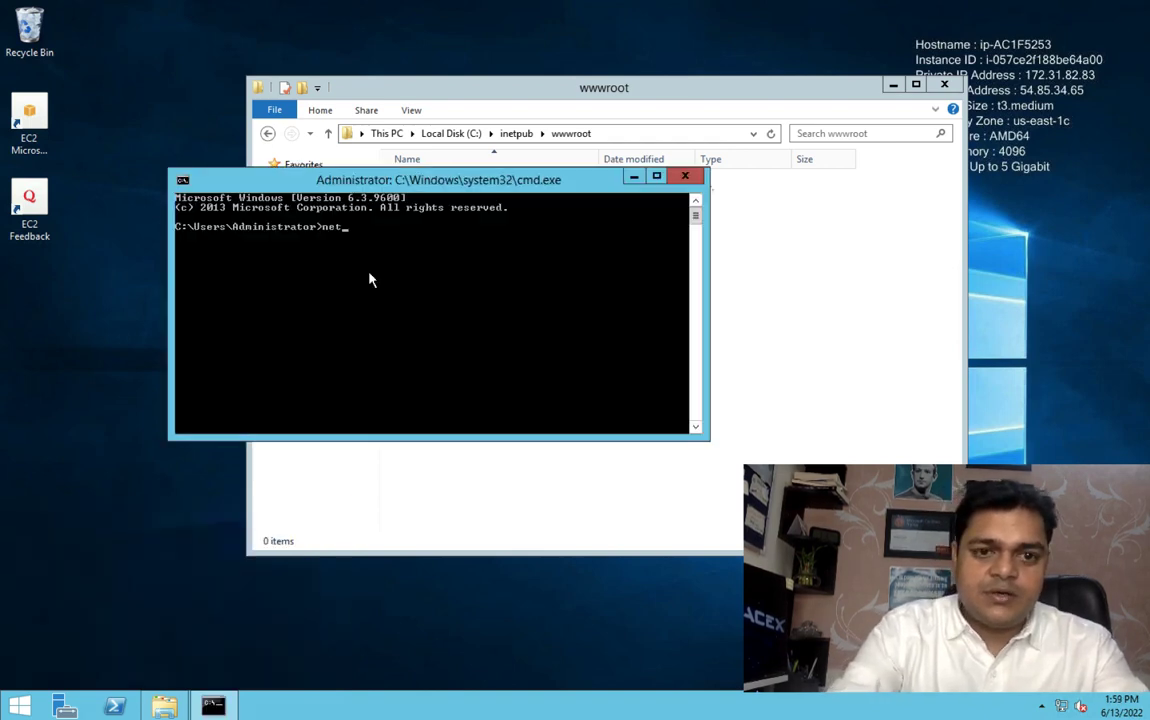
{"action": "type", "text": " users ad"}
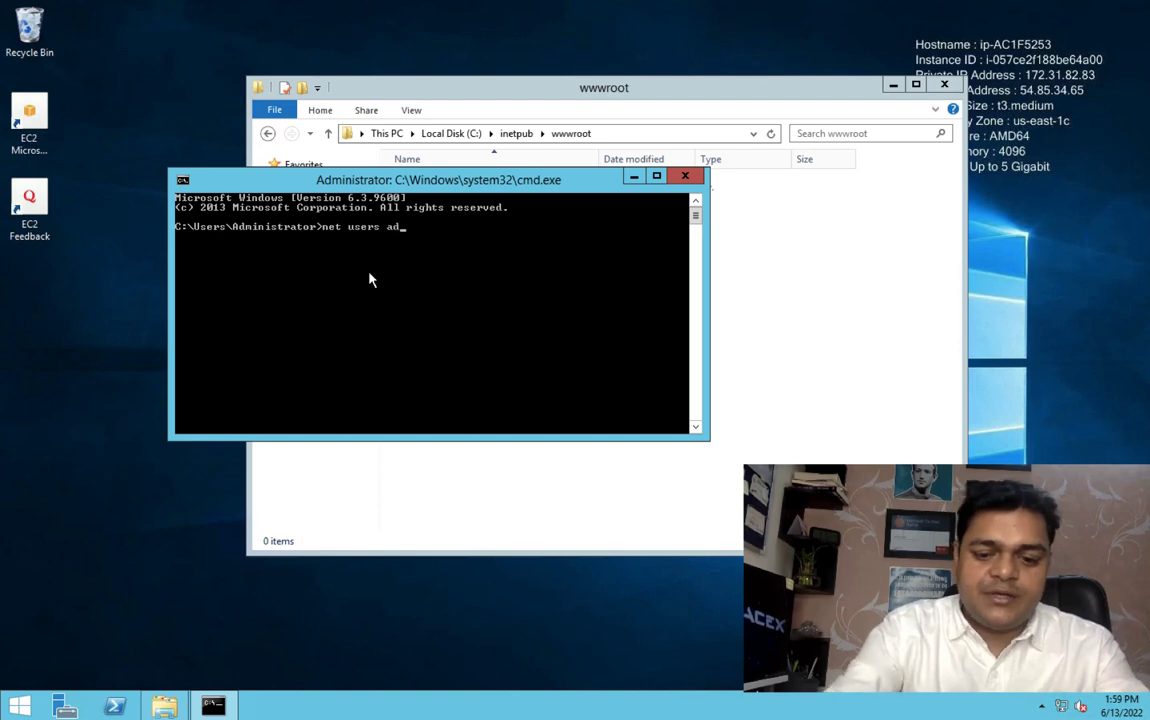
{"action": "type", "text": "ministrator"}
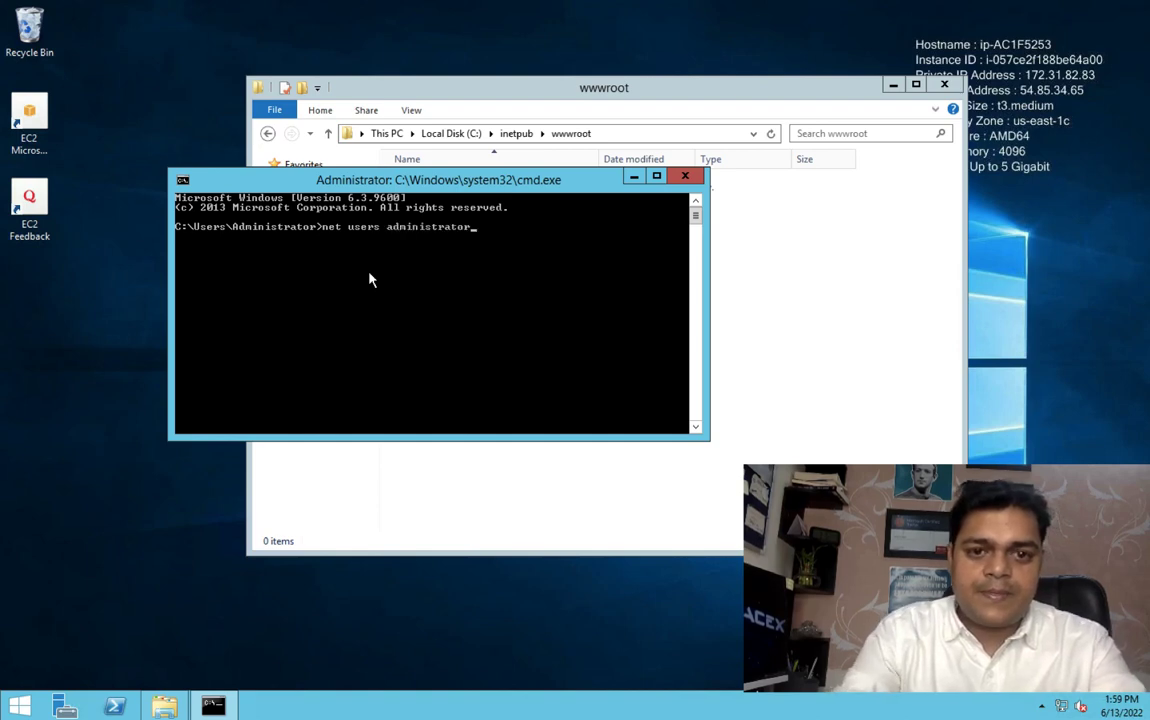
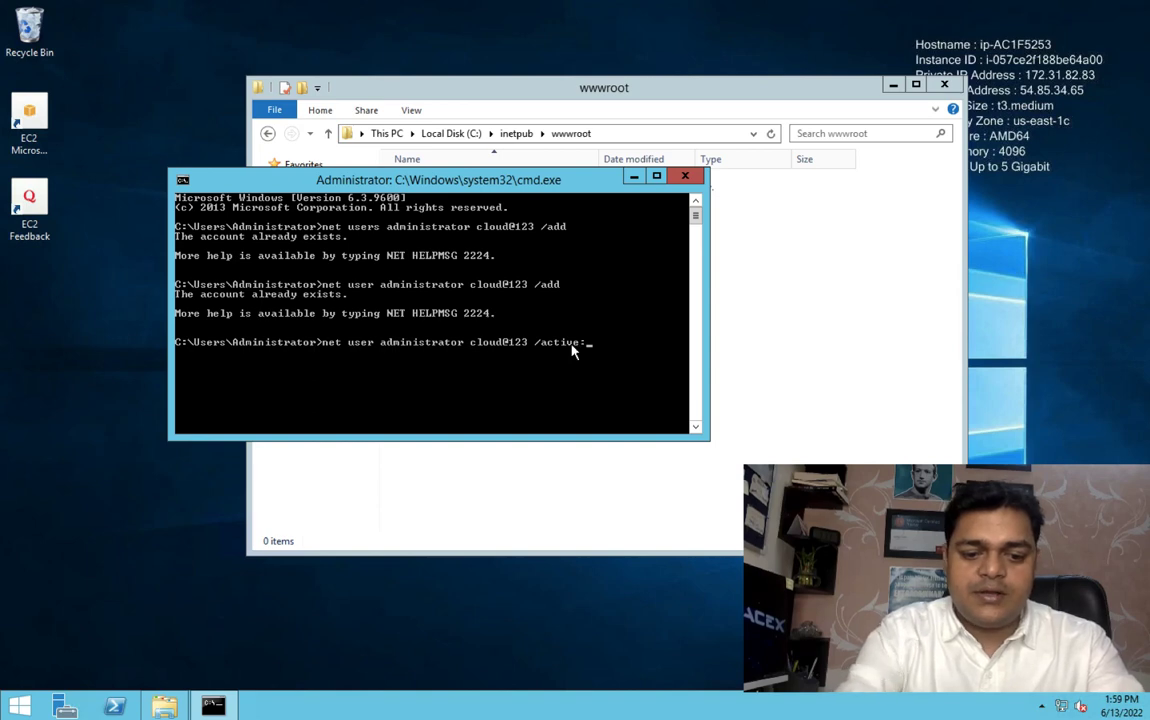
Step: Activate the administrator account with /active:yes and close the Command Prompt window
{"action": "type", "text": "yes"}
{"action": "key", "text": "Return"}
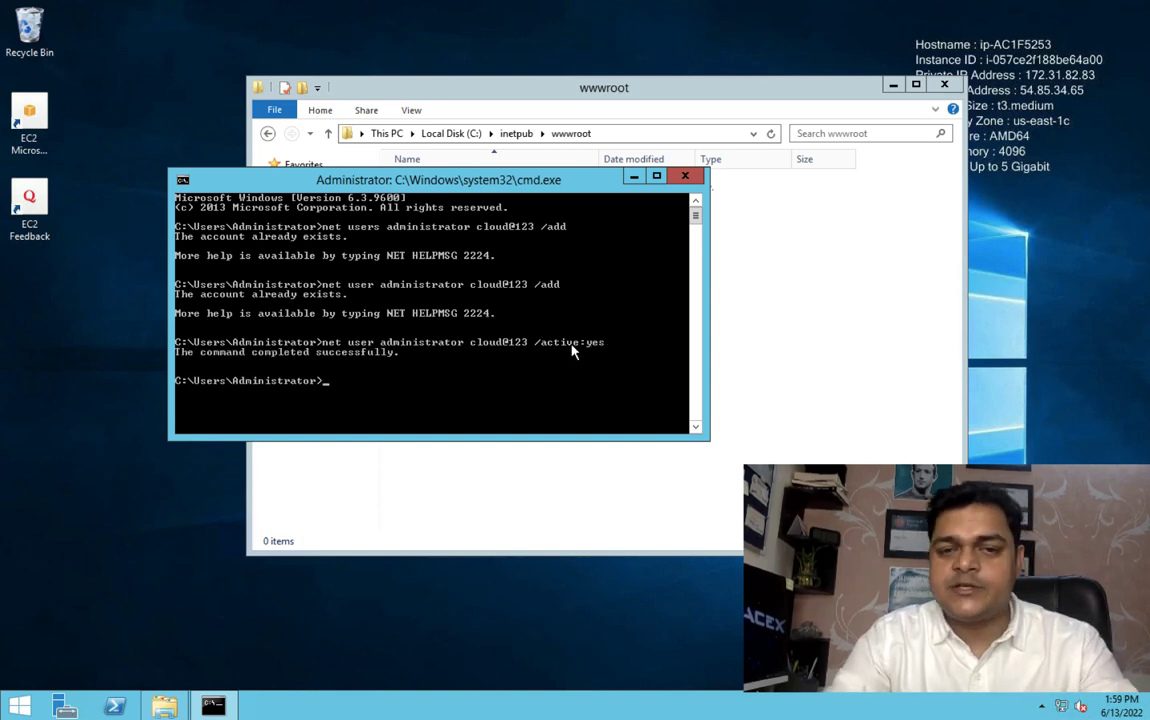
{"action": "left_click", "coordinate": [685, 176]}
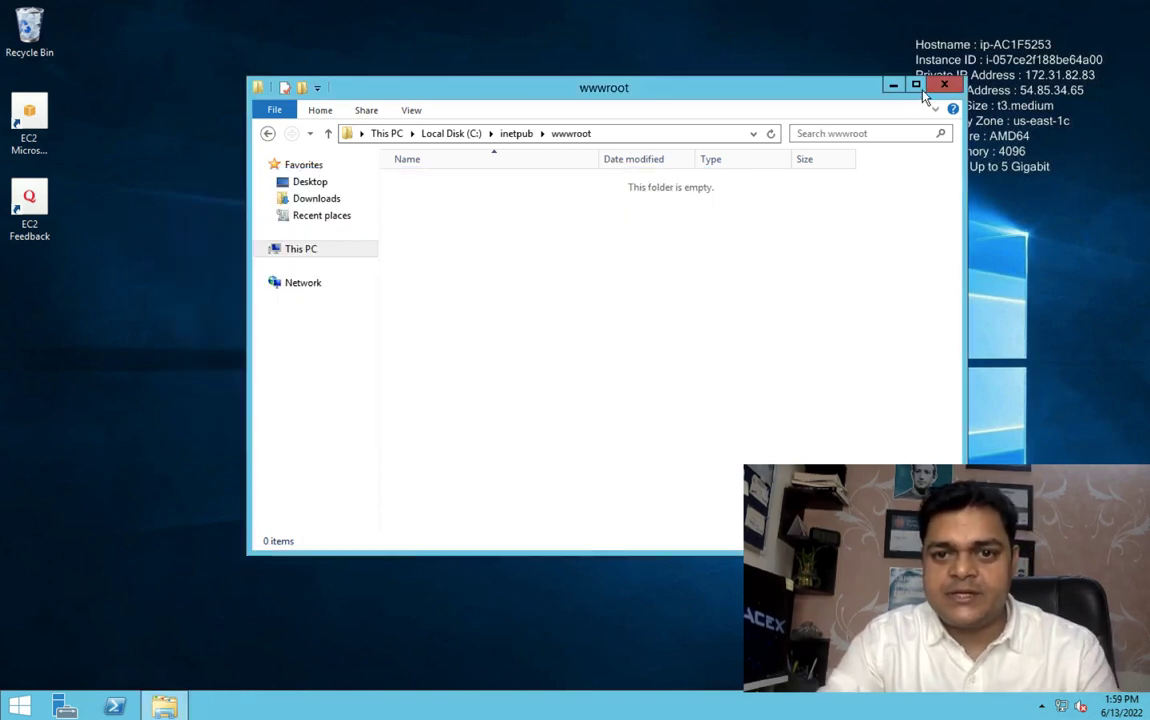
Step: Close the empty wwwroot and website folder windows, dismissing the remote sign-in prompt
{"action": "left_click", "coordinate": [942, 86]}
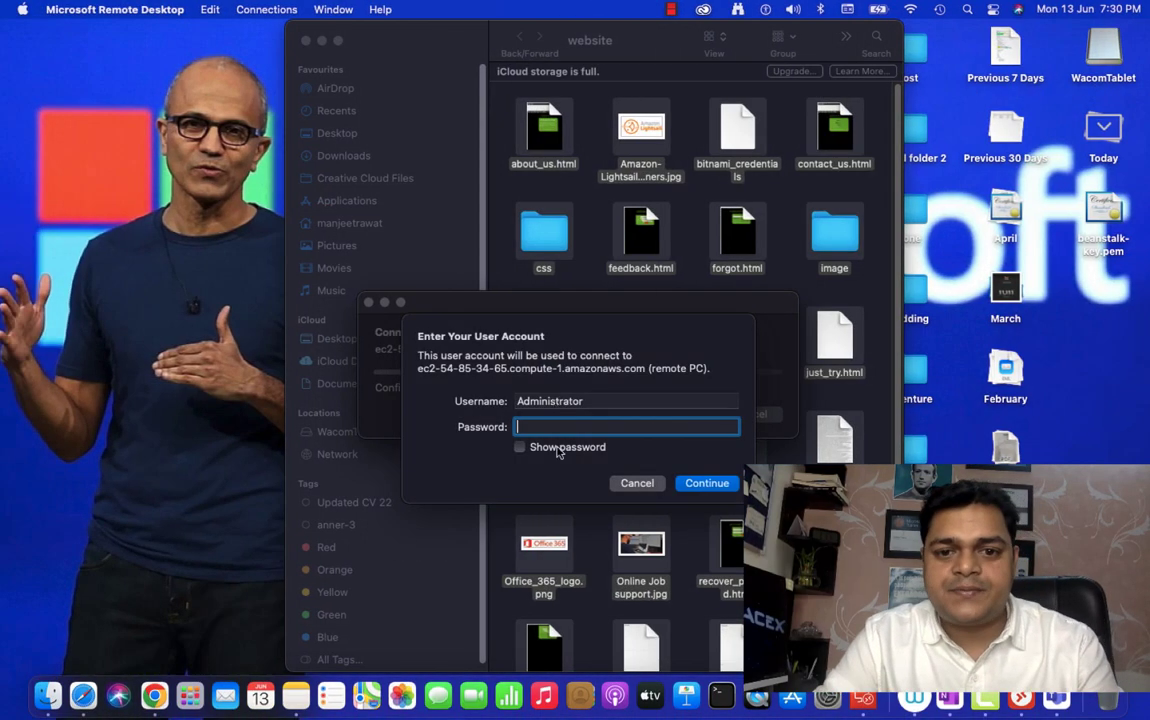
{"action": "left_click", "coordinate": [627, 484]}
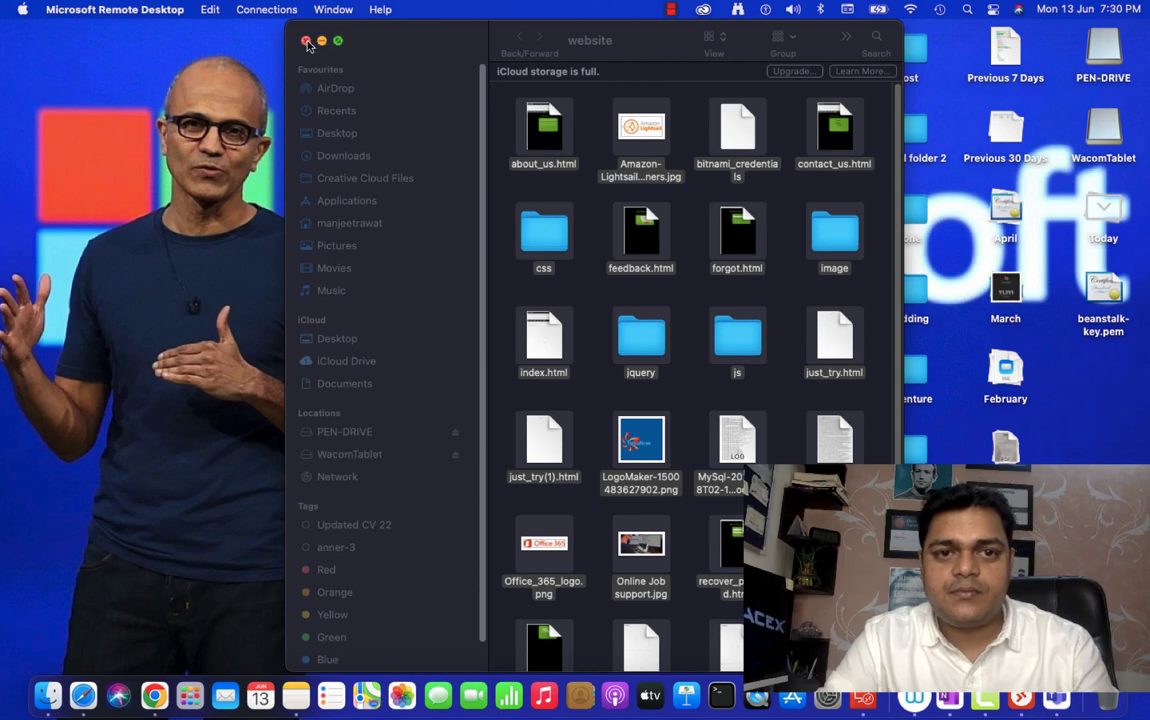
{"action": "left_click", "coordinate": [306, 40]}
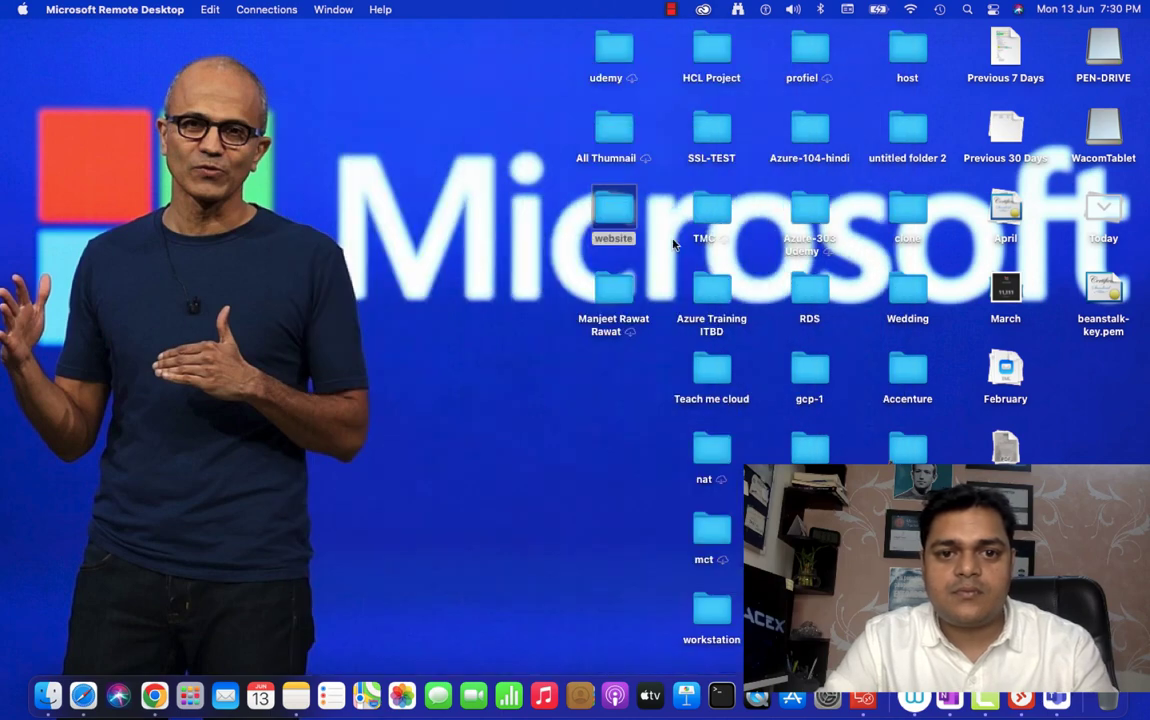
Step: Copy the website folder and paste it onto the PEN-DRIVE
{"action": "right_click", "coordinate": [612, 222]}
{"action": "key", "text": "Escape"}
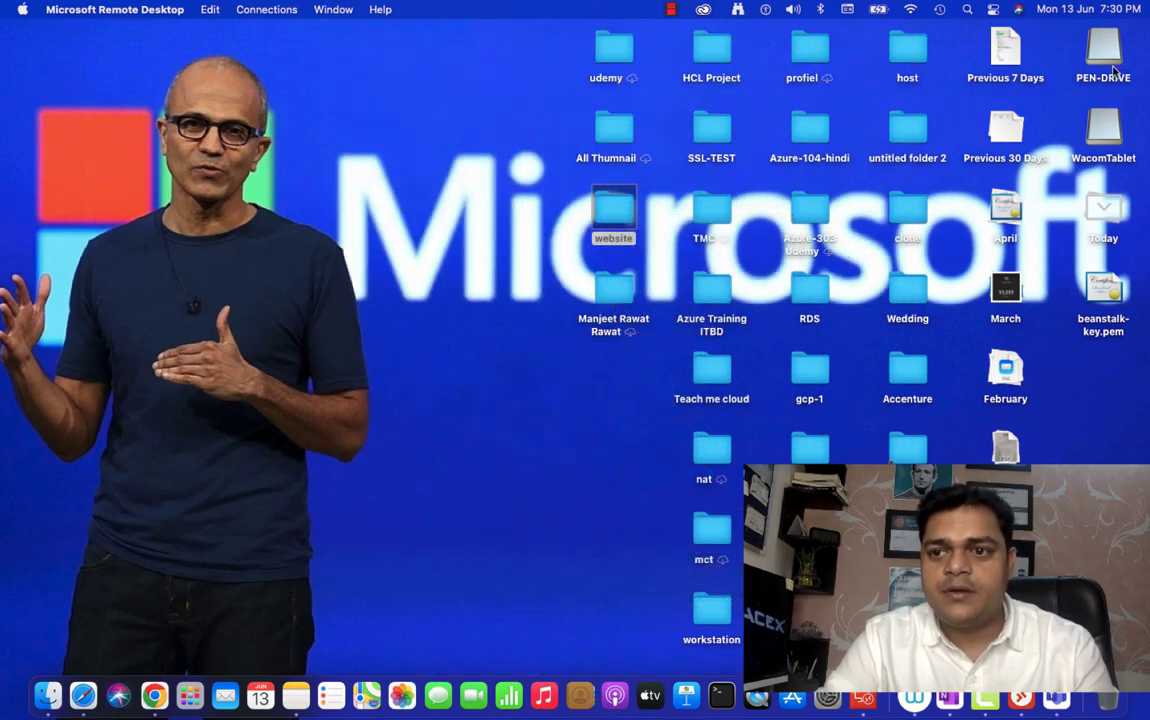
{"action": "left_click", "coordinate": [1110, 60]}
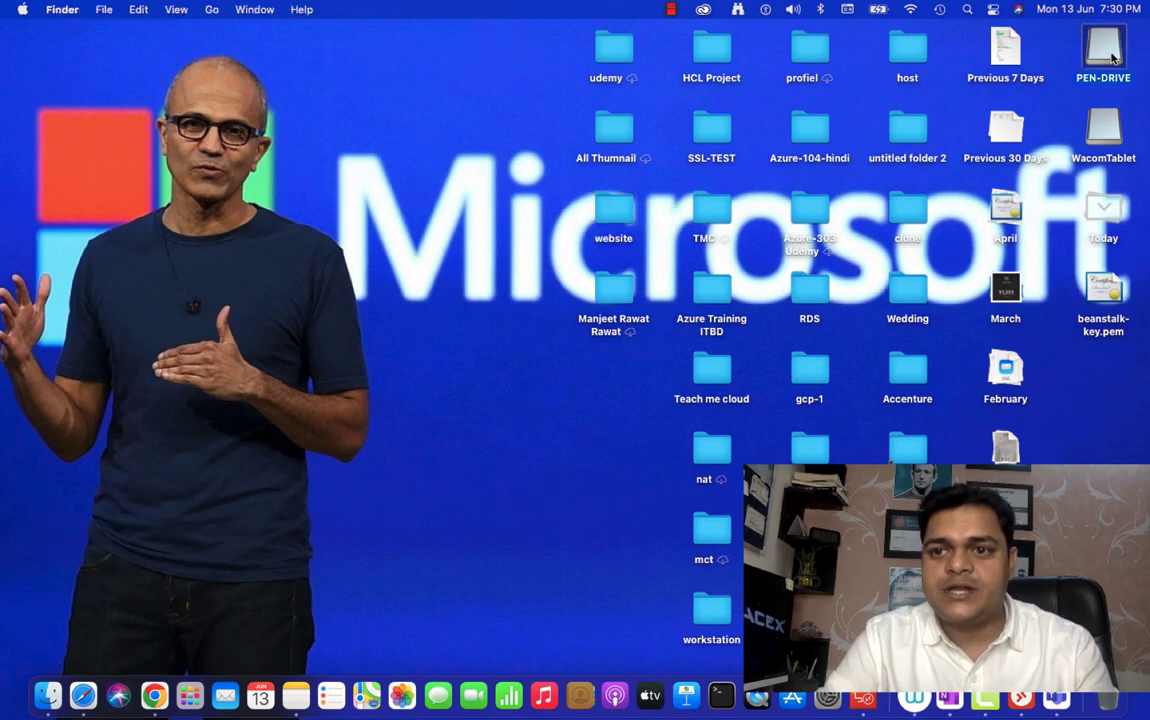
{"action": "double_click", "coordinate": [1110, 55]}
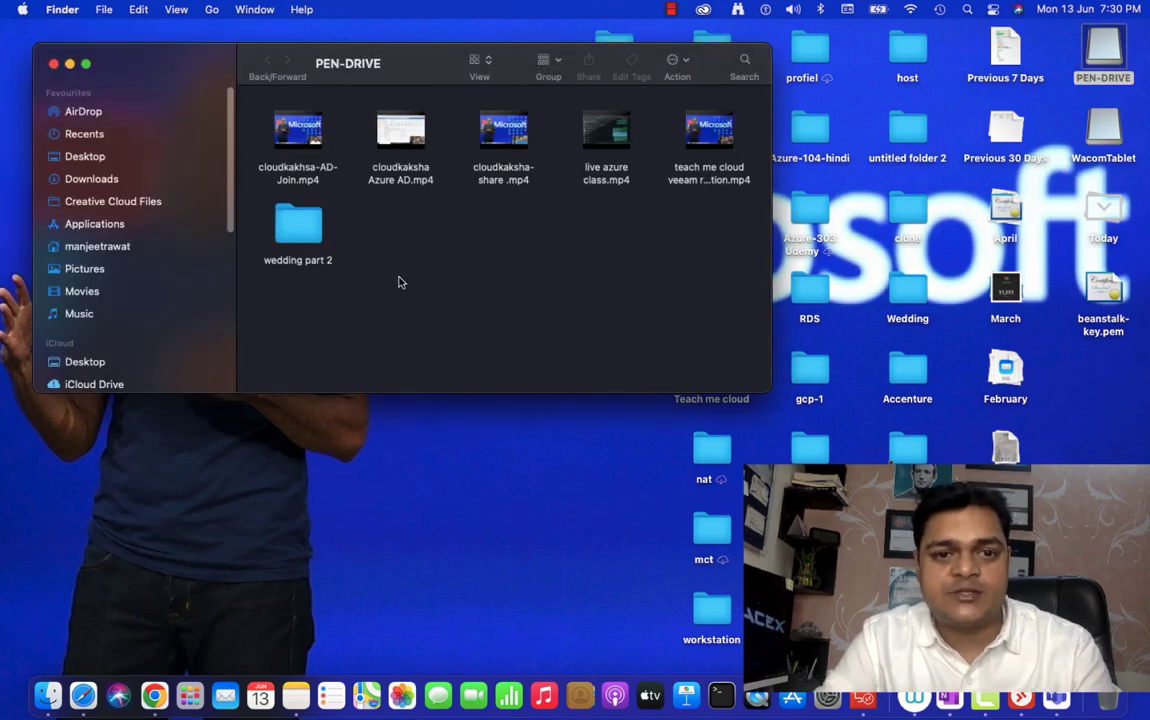
{"action": "right_click", "coordinate": [399, 280]}
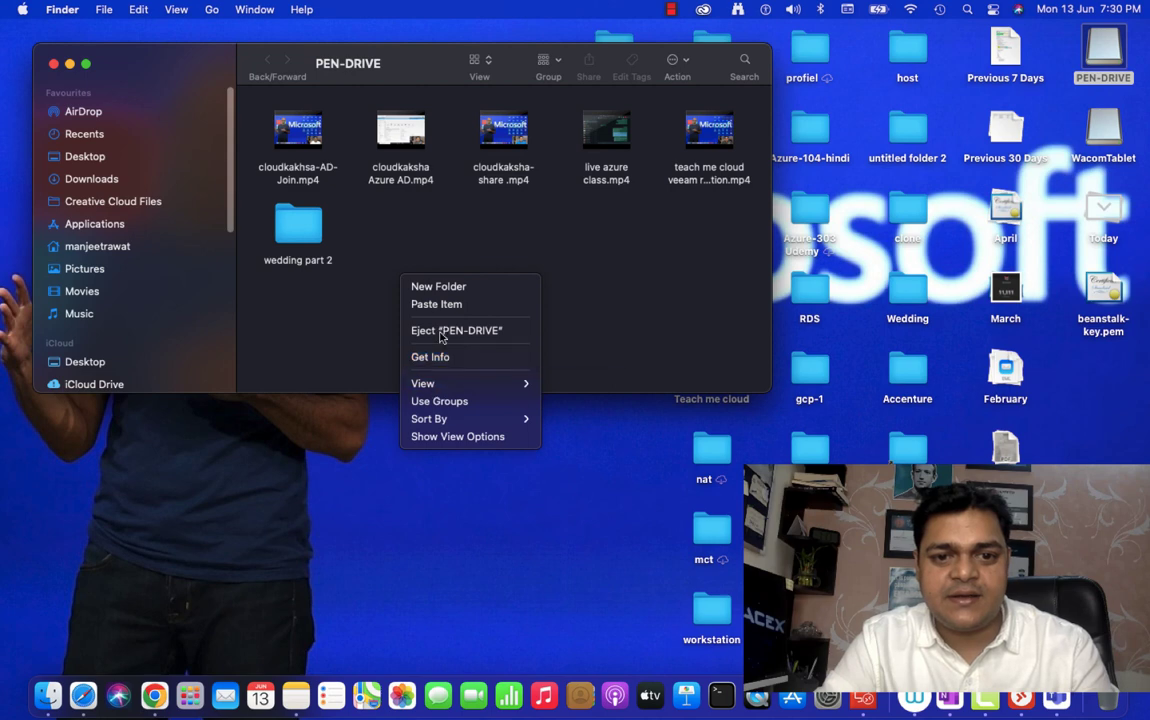
{"action": "left_click", "coordinate": [440, 305]}
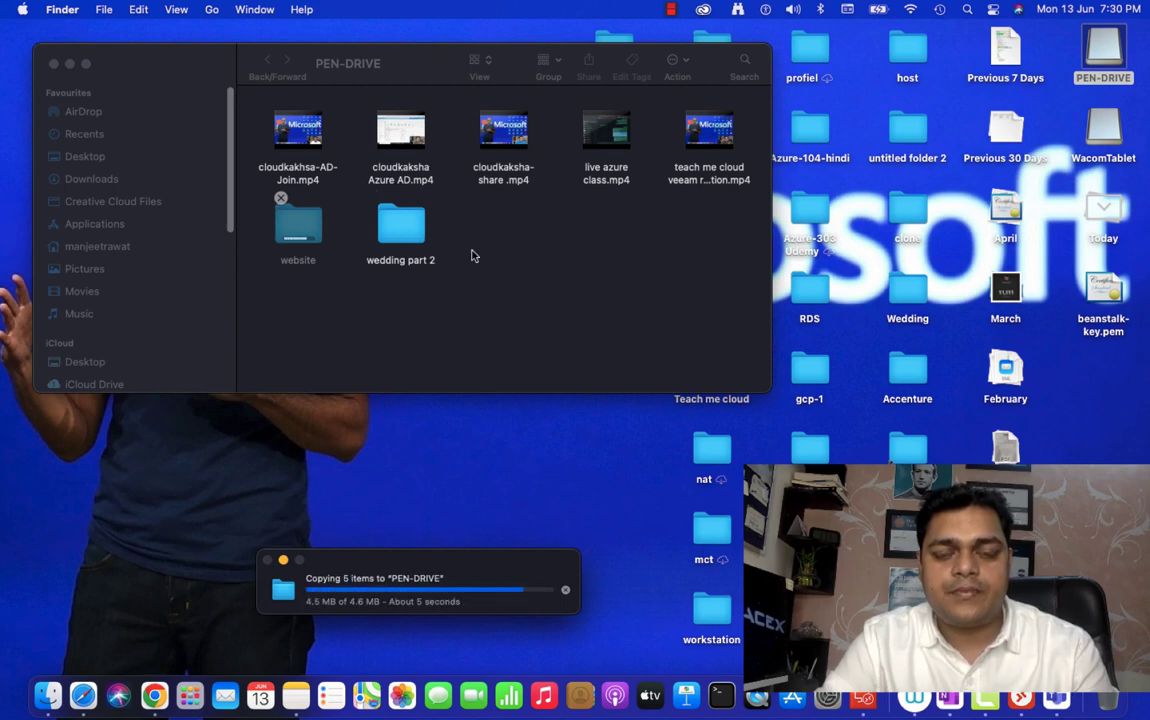
Step: Close the PEN-DRIVE window and move to the remote Windows desktop space
{"action": "key", "text": "ctrl+Right"}
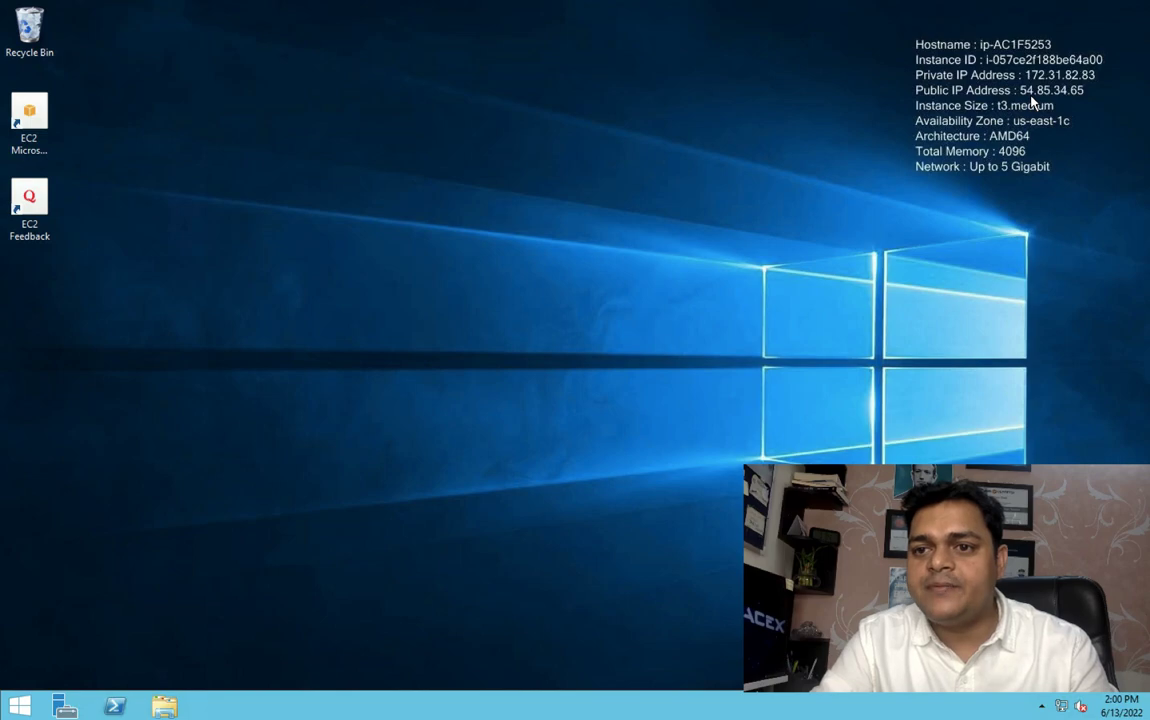
{"action": "key", "text": "ctrl+Left"}
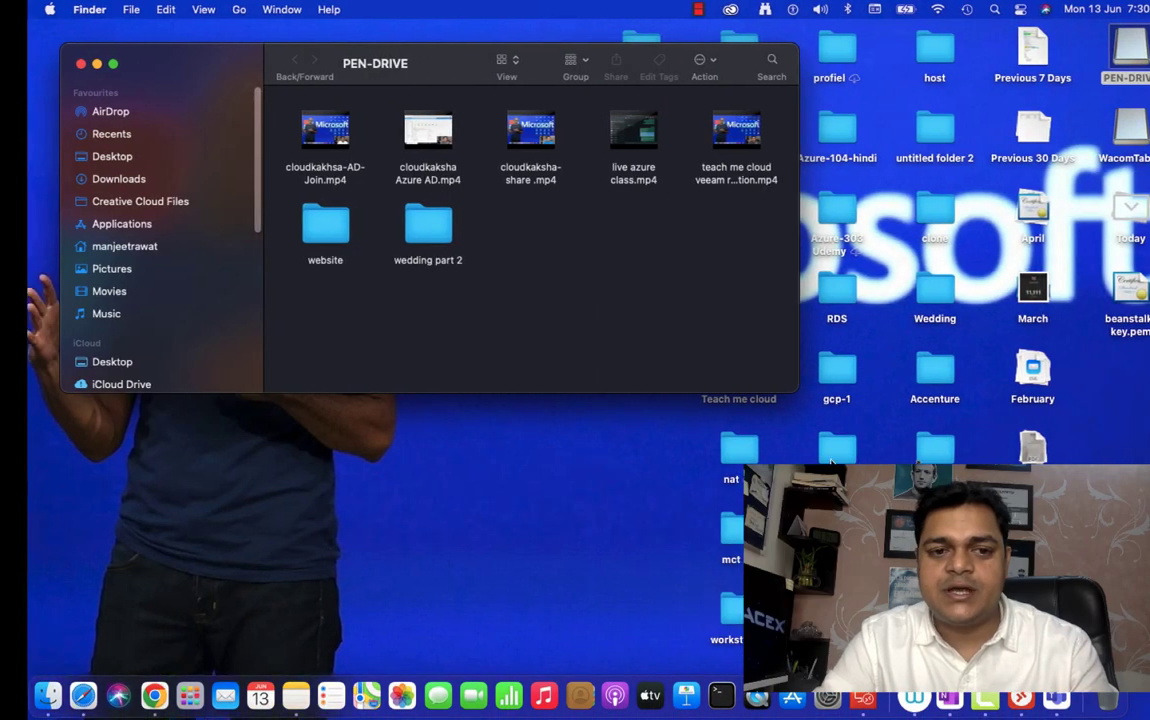
{"action": "key", "text": "super+w"}
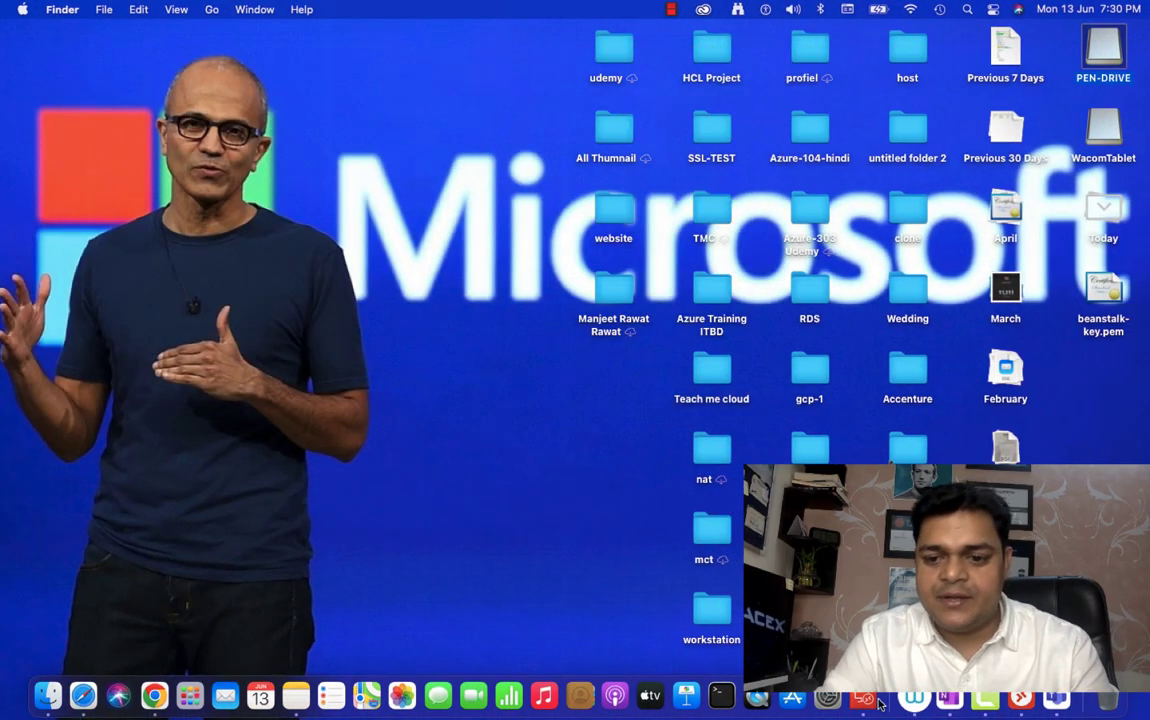
{"action": "key", "text": "ctrl+Right"}
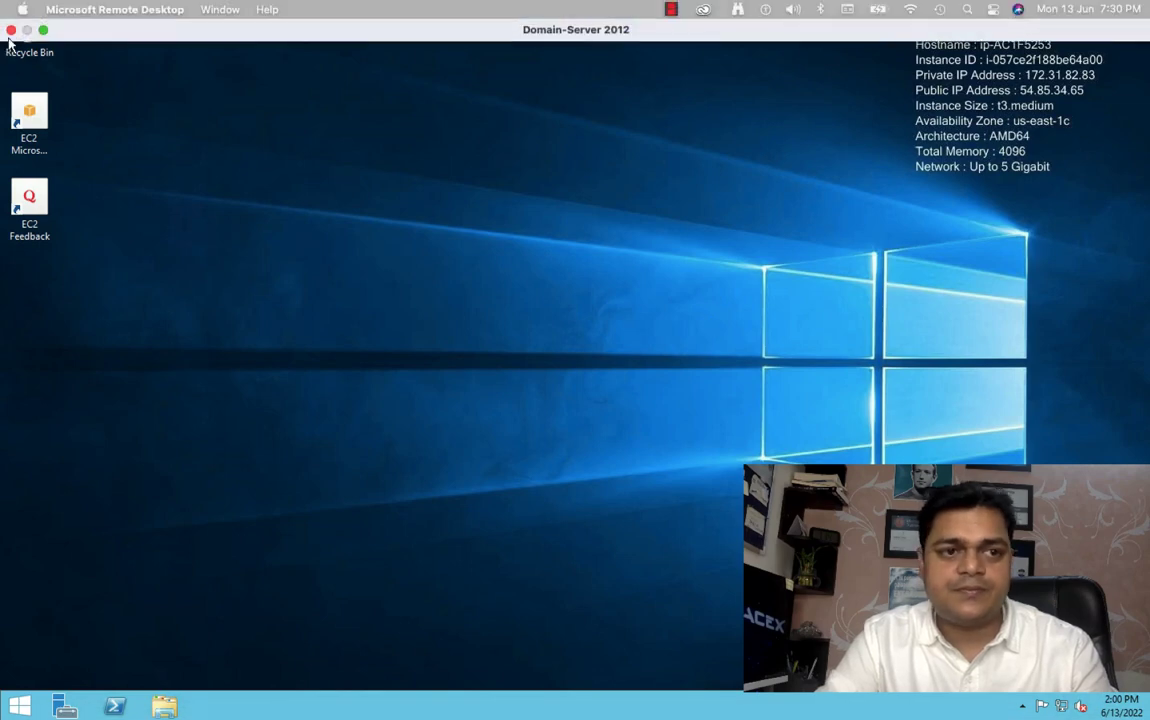
Step: Close the Domain-Server 2012 session, connect to Workstation, and accept its unverified certificate
{"action": "left_click", "coordinate": [11, 31]}
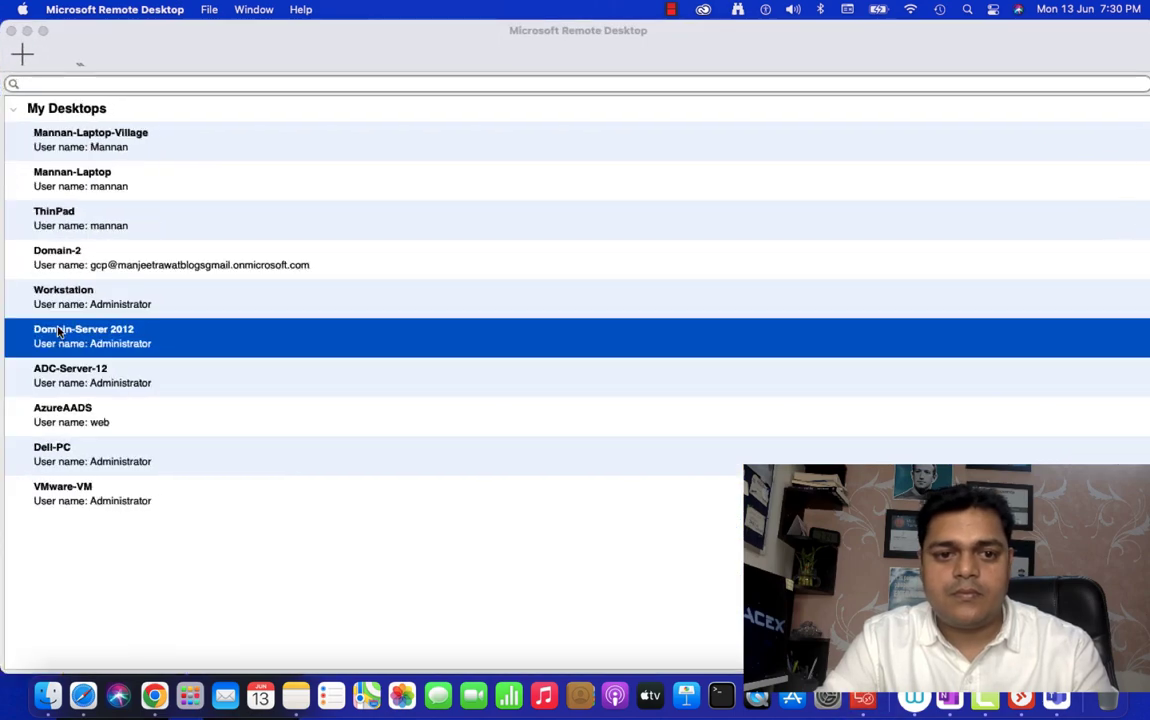
{"action": "left_click", "coordinate": [82, 297]}
{"action": "double_click", "coordinate": [82, 297]}
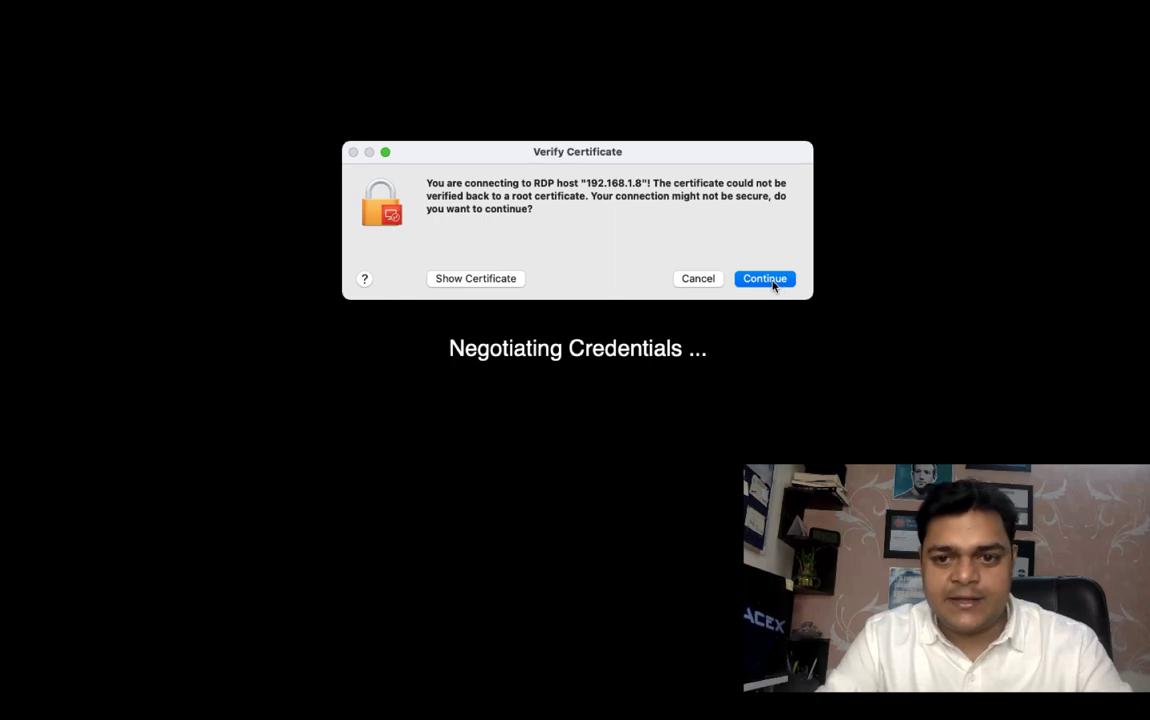
{"action": "left_click", "coordinate": [778, 280]}
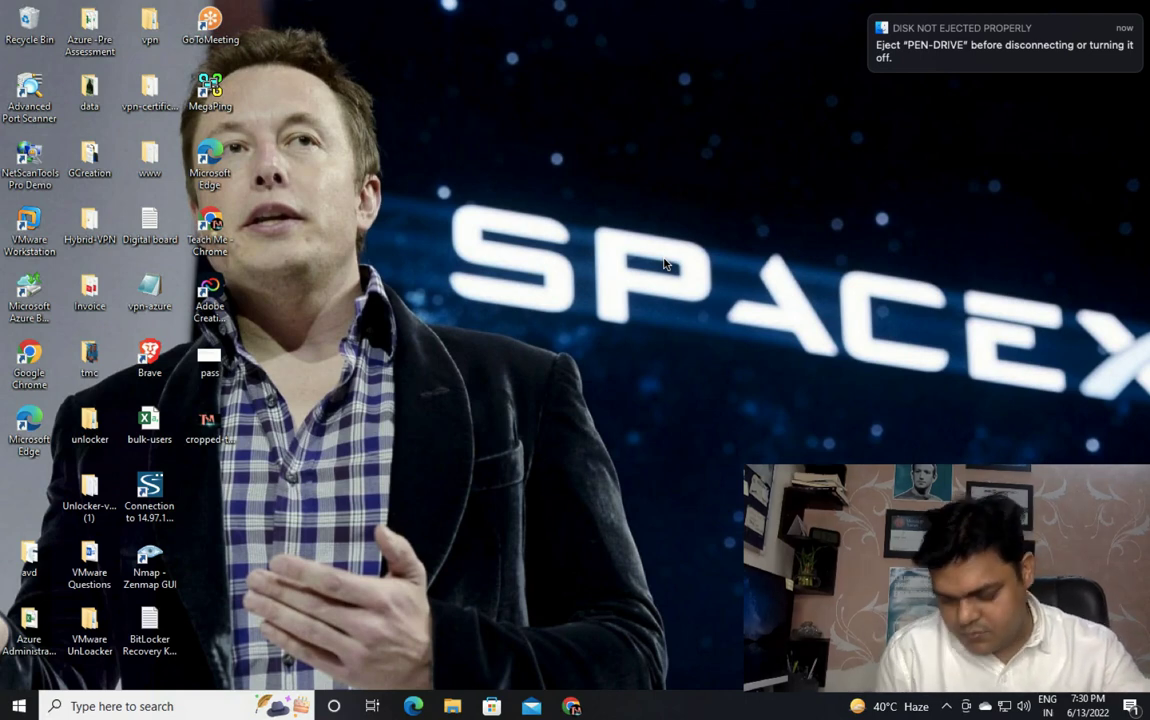
Step: Launch the Remote Desktop Connection client via mstsc and clear the previous computer address
{"action": "key", "text": "super+r"}
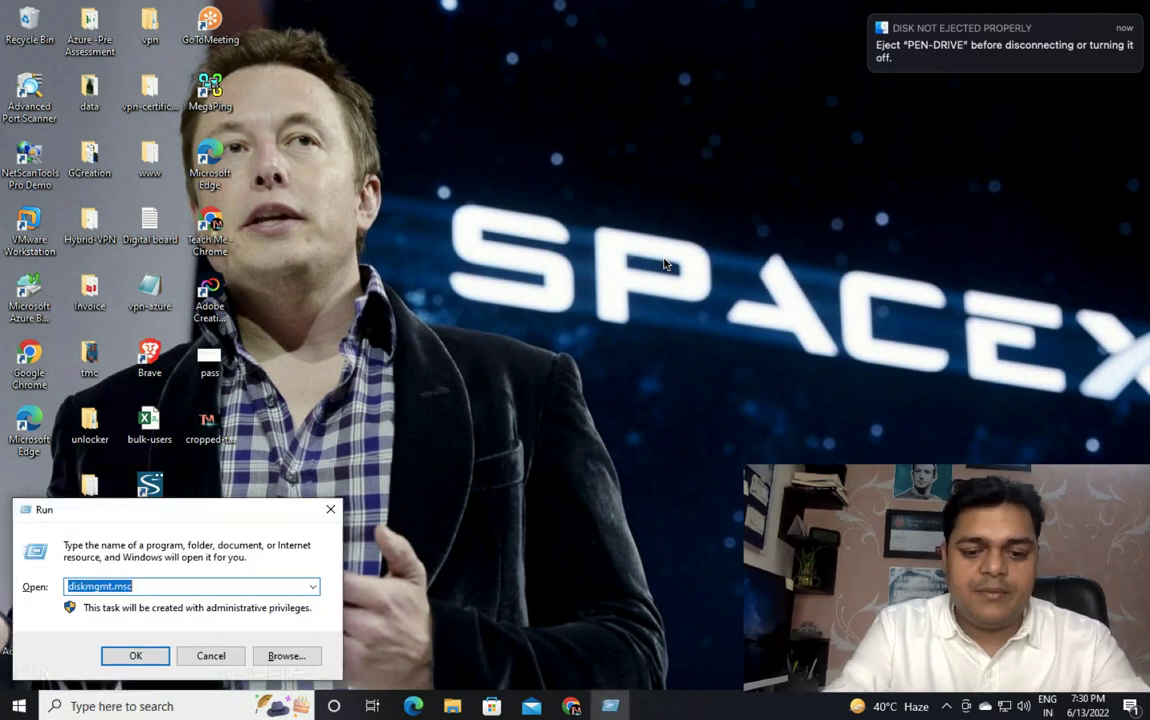
{"action": "type", "text": "mst"}
{"action": "key", "text": "BackSpace"}
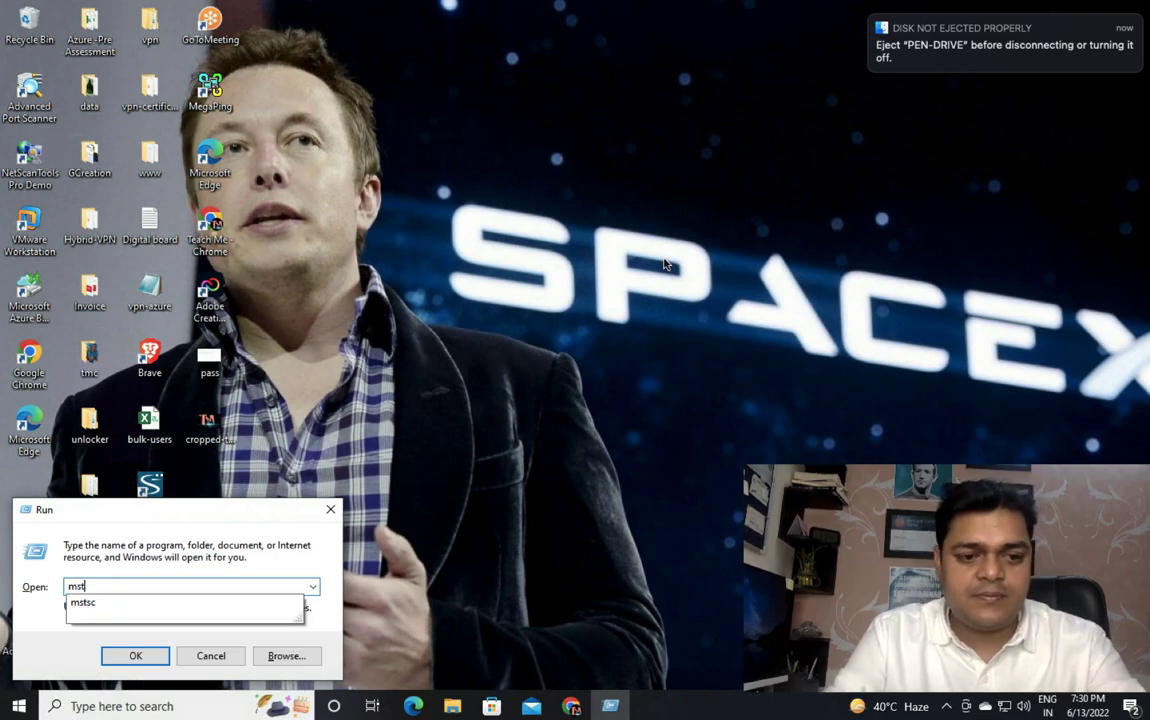
{"action": "type", "text": "sc"}
{"action": "key", "text": "Return"}
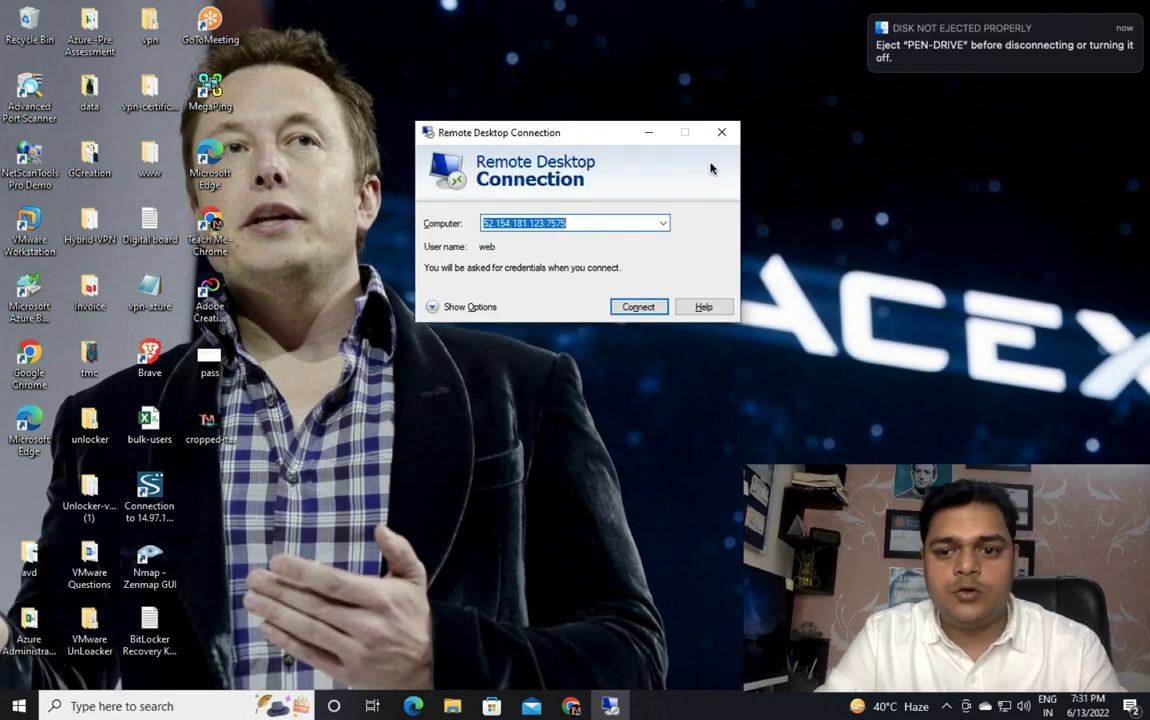
{"action": "key", "text": "BackSpace"}
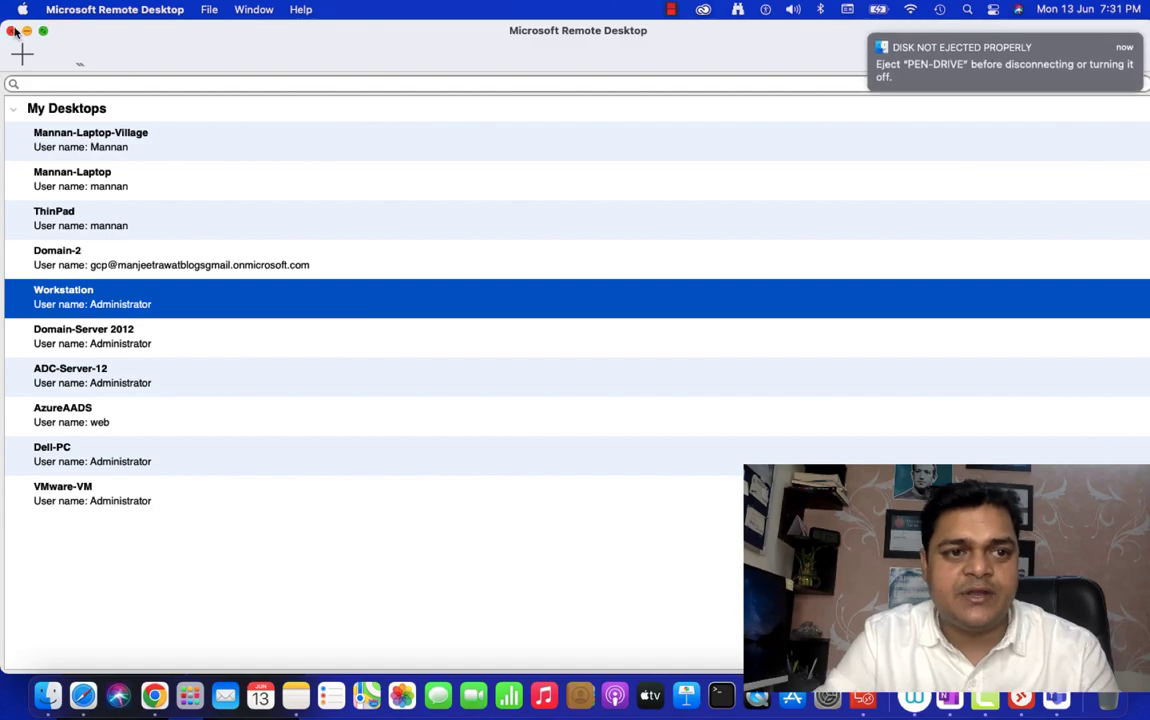
{"action": "left_click", "coordinate": [12, 31]}
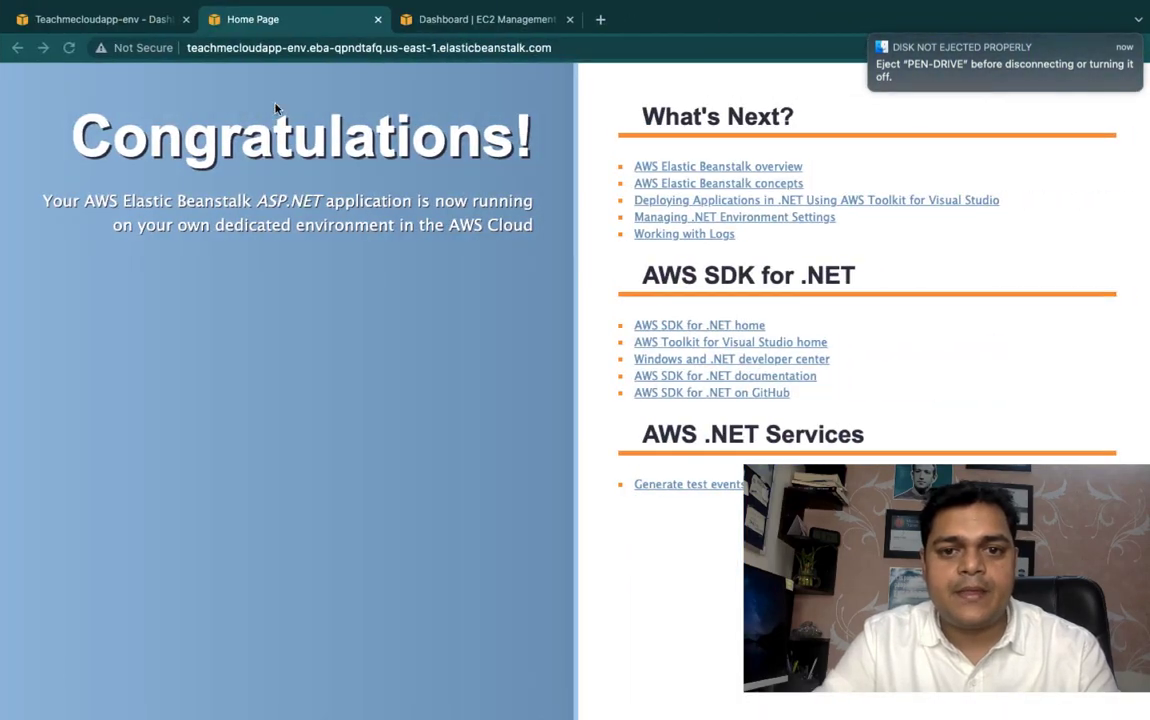
Step: Look up the instance's IP in the EC2 console and connect to 54.85.34.65
{"action": "left_click", "coordinate": [100, 19]}
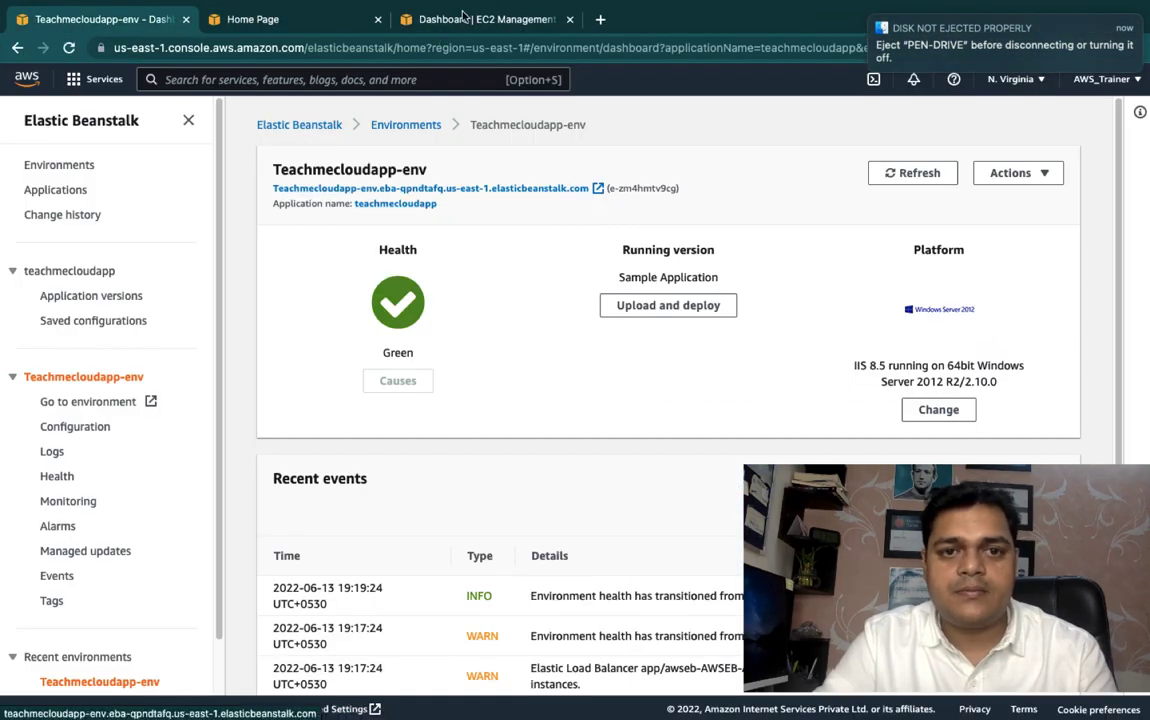
{"action": "left_click", "coordinate": [470, 19]}
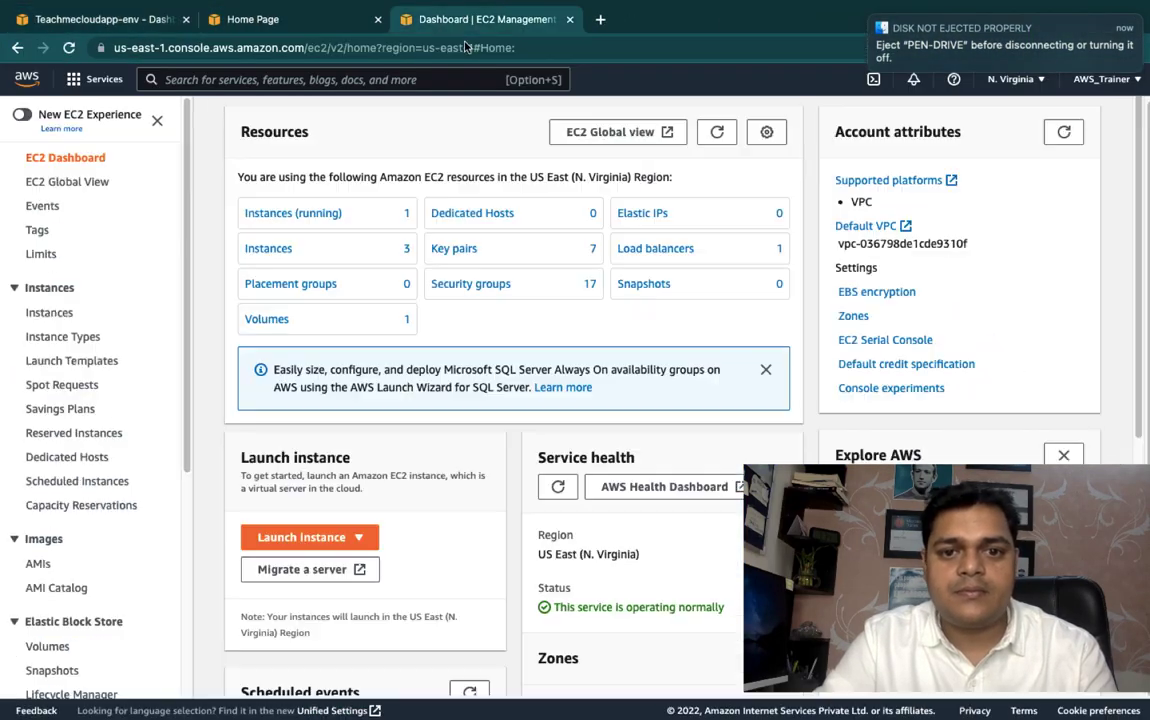
{"action": "left_click", "coordinate": [300, 216]}
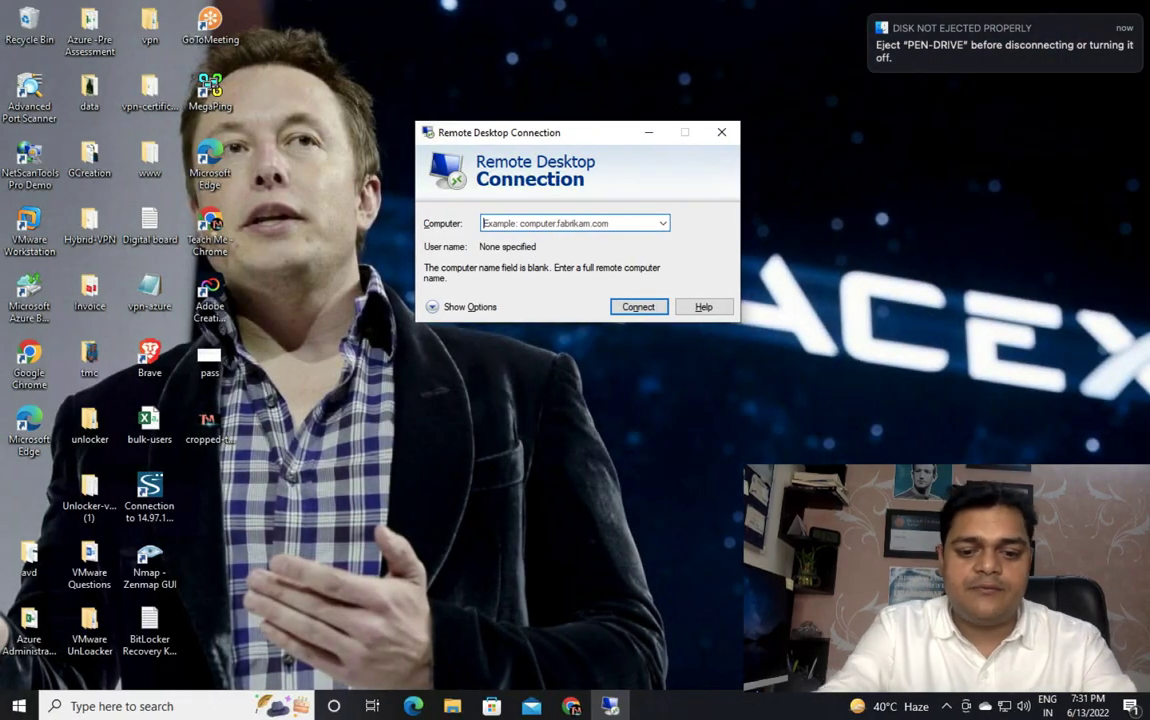
{"action": "type", "text": "54"}
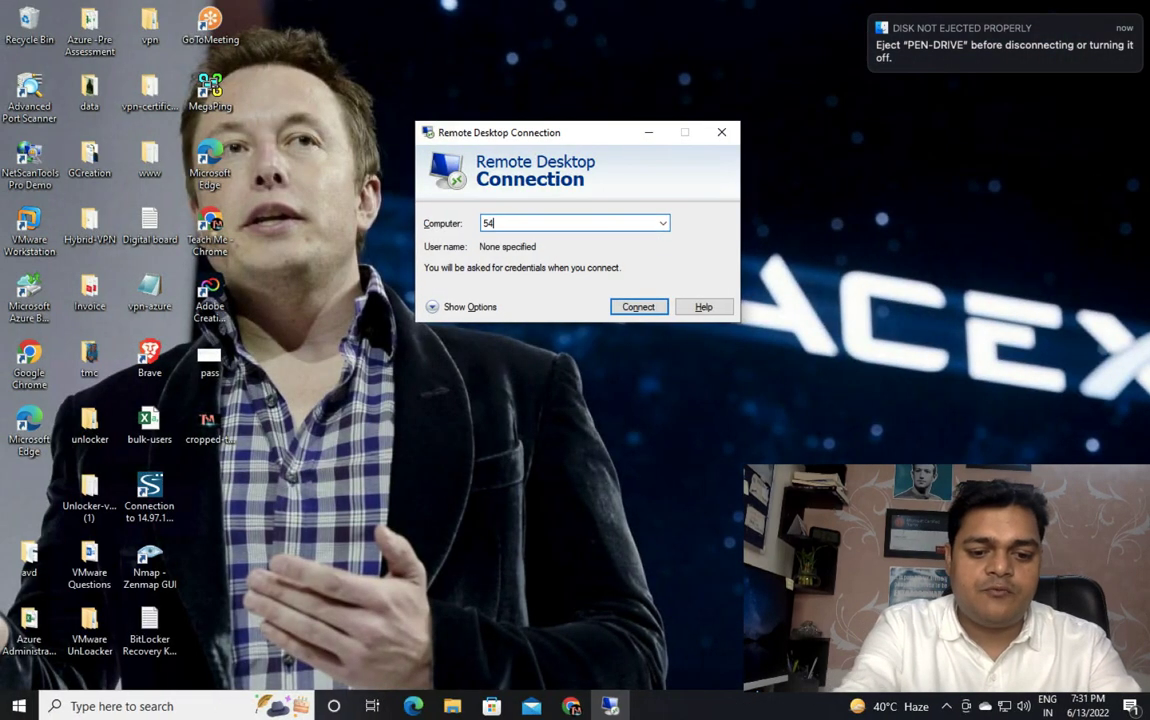
{"action": "type", "text": ".85.34.65"}
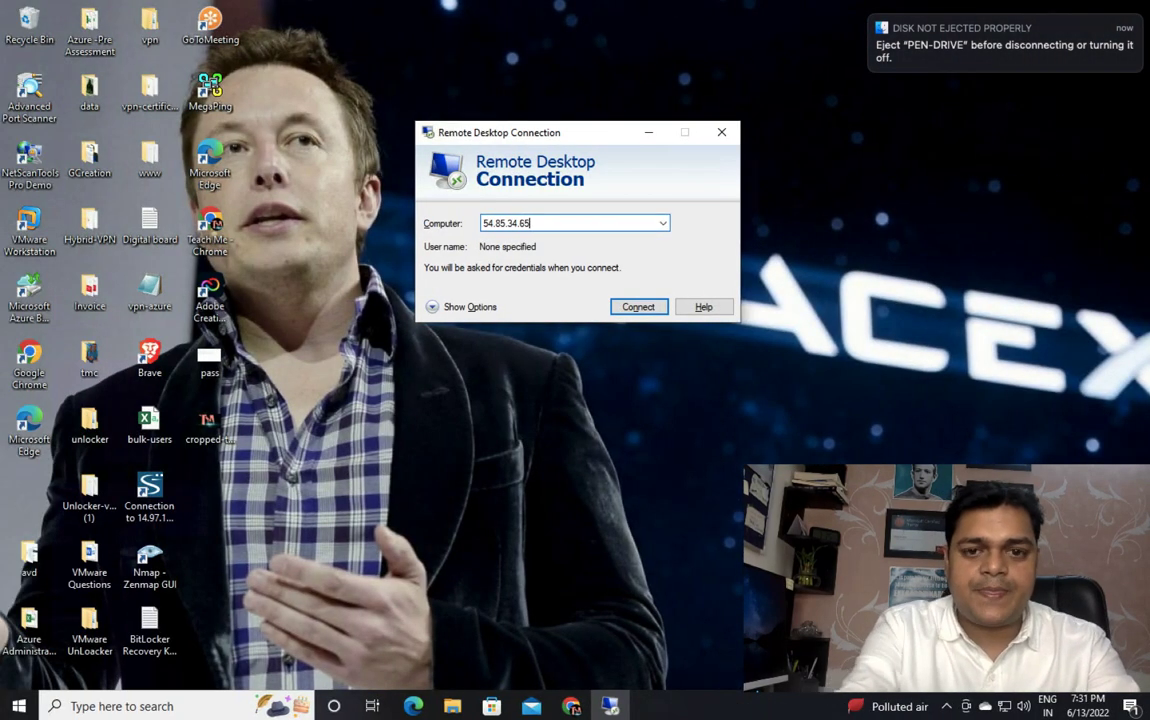
{"action": "key", "text": "Return"}
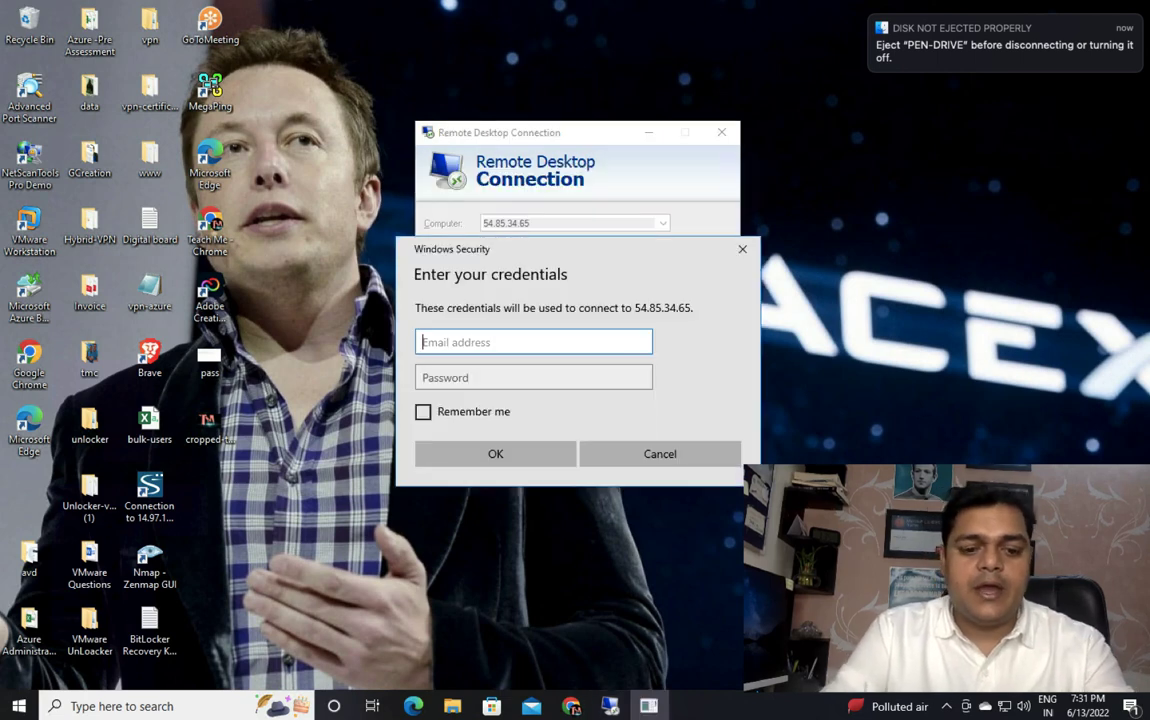
Step: Log in as Administrator with the password, accept the certificate, and go full screen
{"action": "type", "text": "Administrator"}
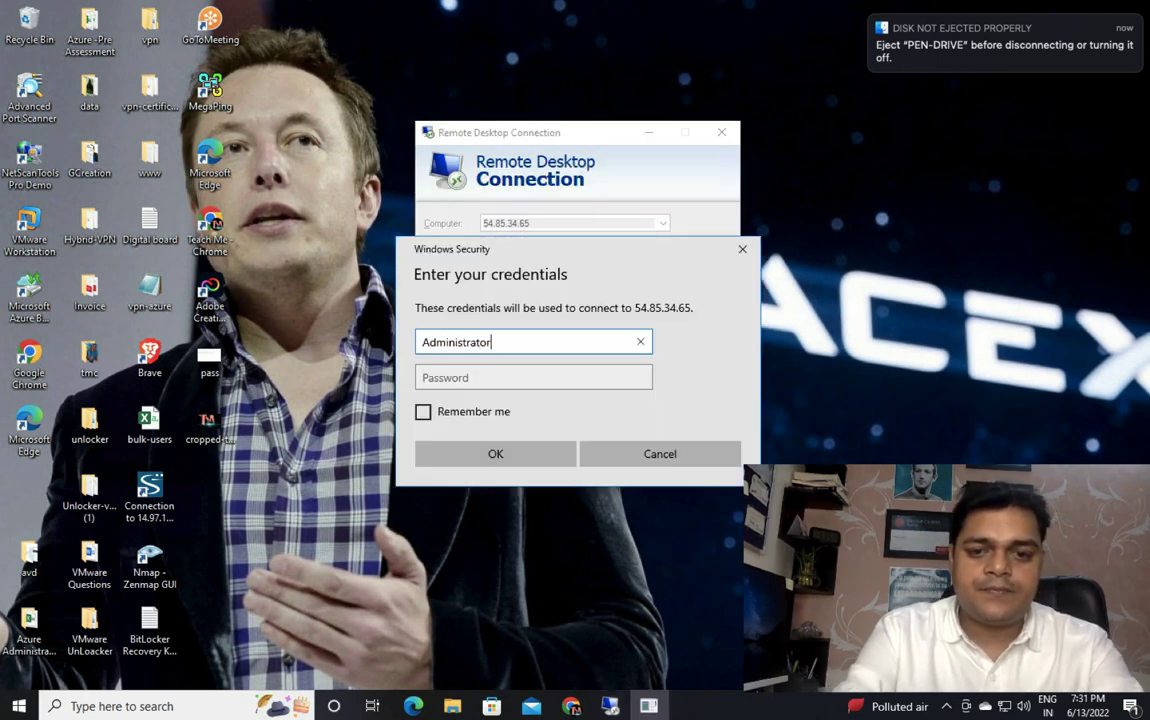
{"action": "key", "text": "Tab"}
{"action": "type", "text": "*"}
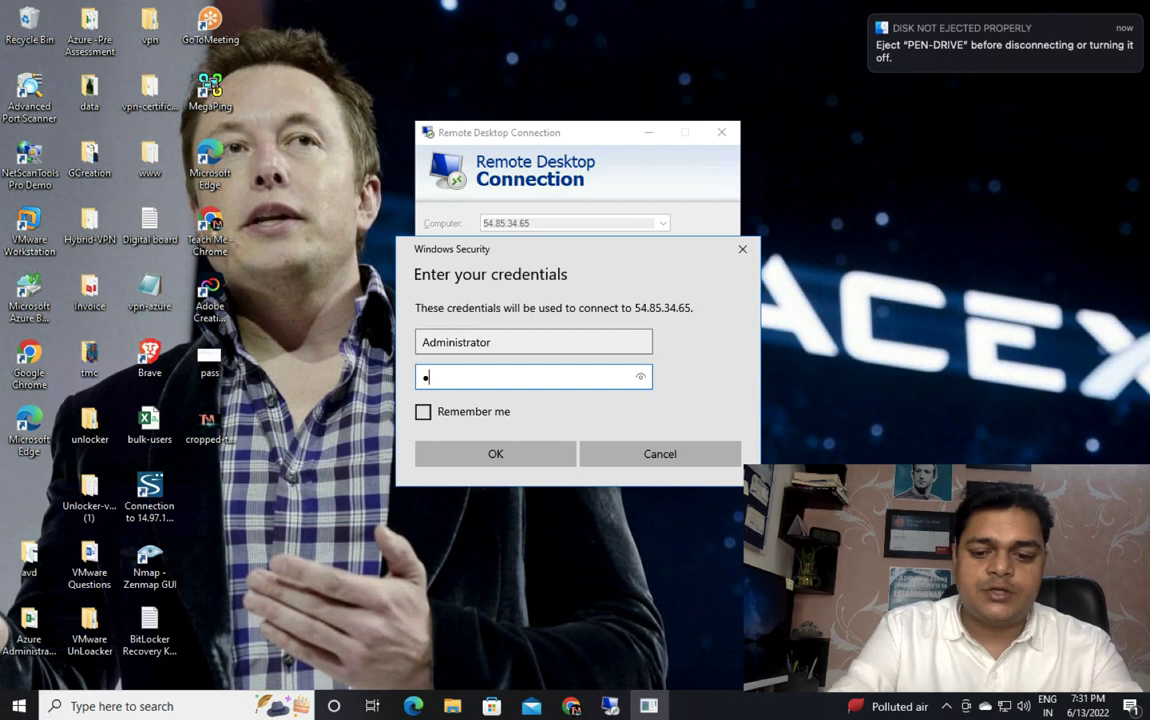
{"action": "type", "text": "*********"}
{"action": "key", "text": "Return"}
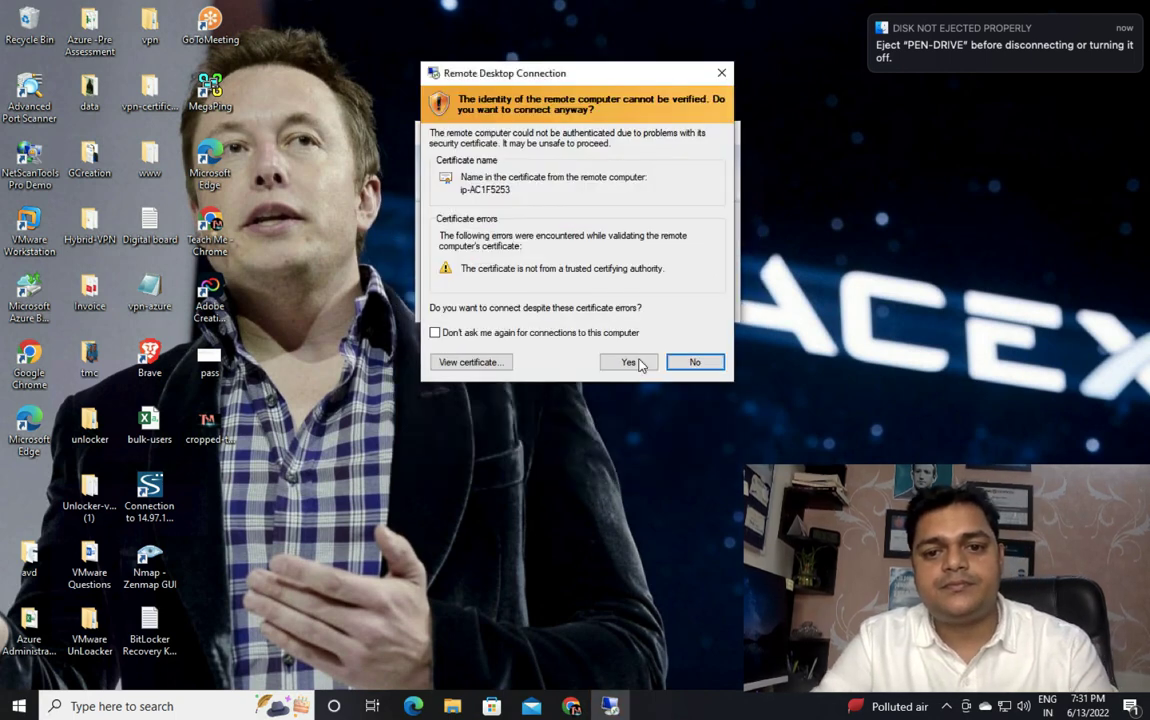
{"action": "left_click", "coordinate": [638, 362]}
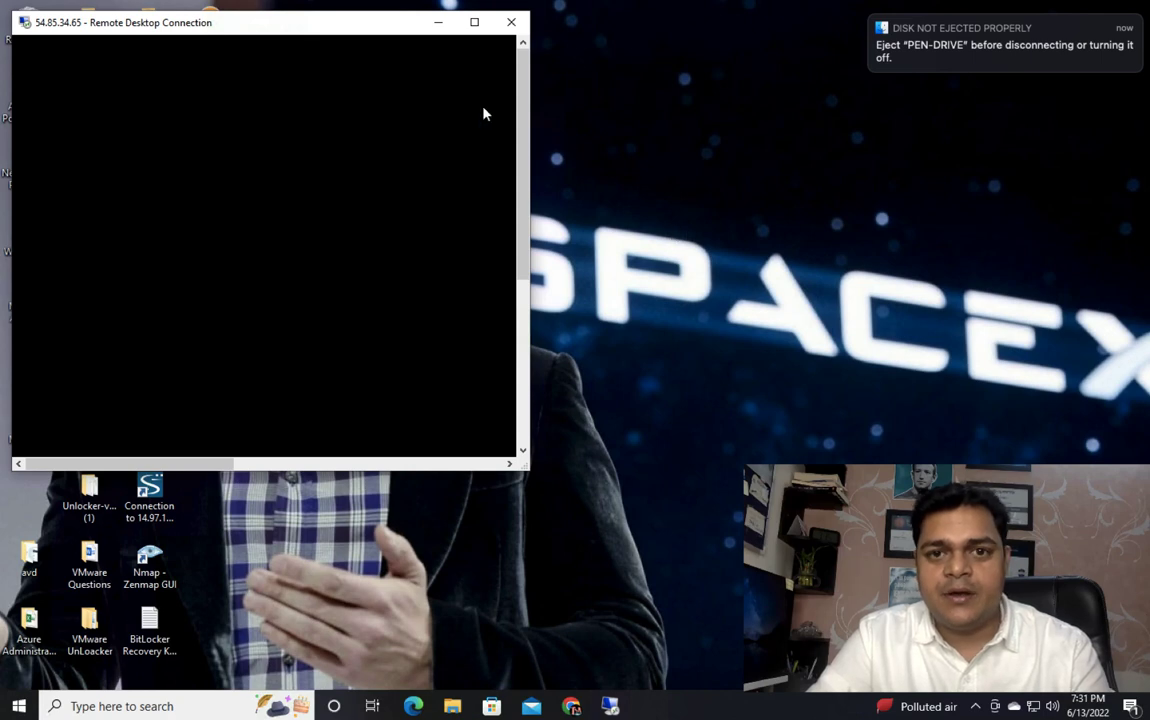
{"action": "left_click", "coordinate": [474, 21]}
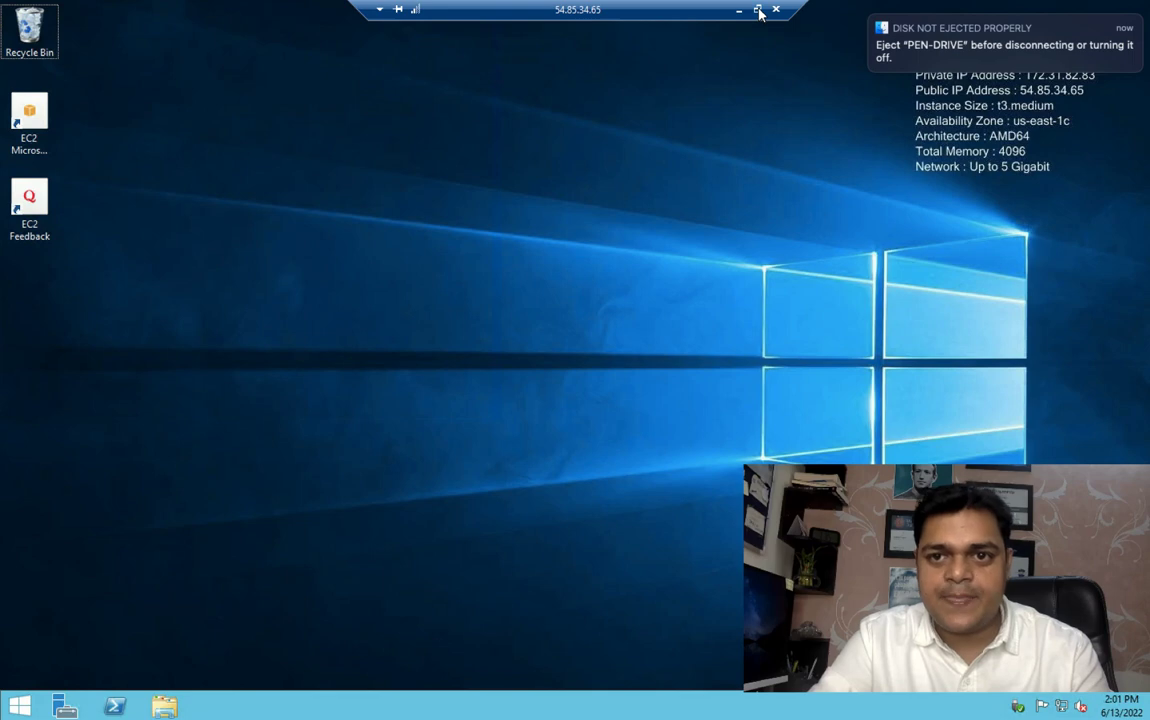
Step: Open the website folder on PEN-DRIVE (K:) in the local File Explorer
{"action": "left_click", "coordinate": [758, 10]}
{"action": "left_click", "coordinate": [453, 707]}
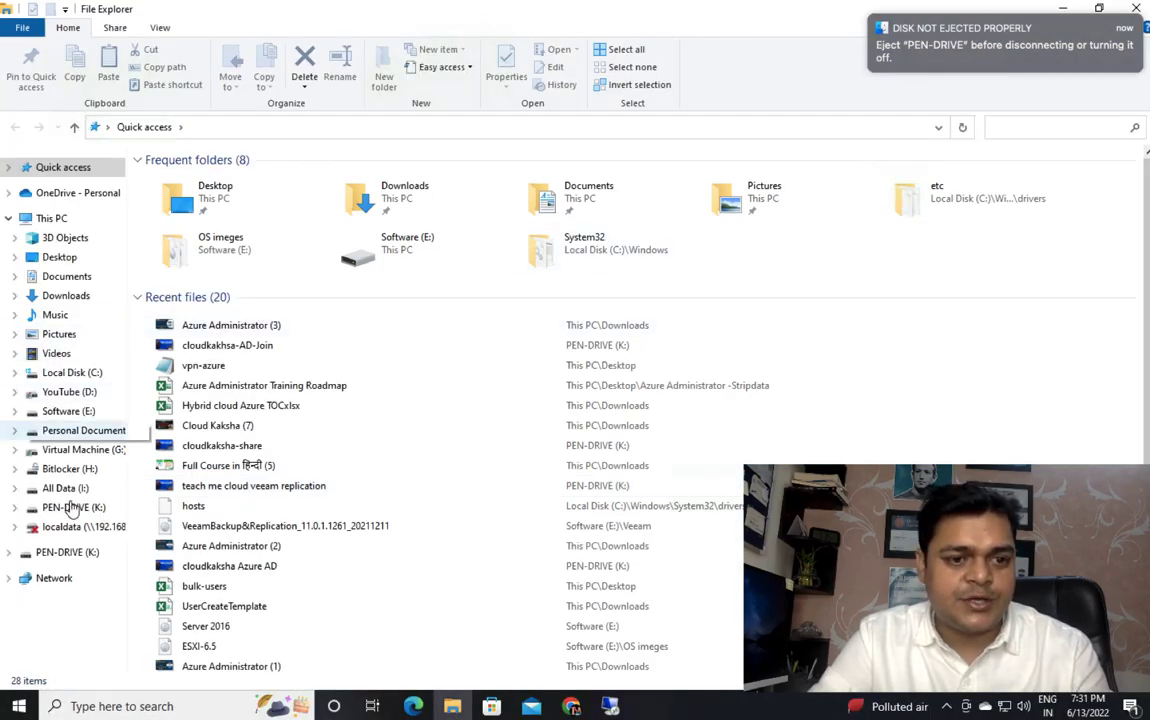
{"action": "left_click", "coordinate": [72, 507]}
{"action": "double_click", "coordinate": [182, 222]}
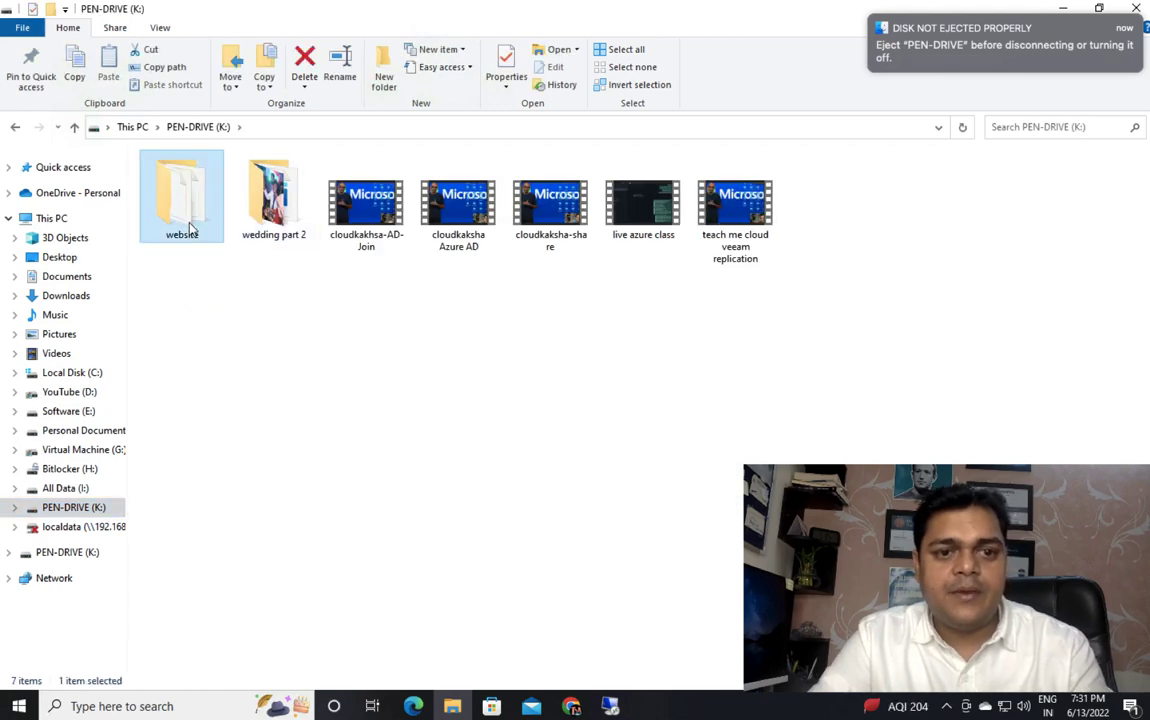
Step: Copy all 31 items in the website folder and return to the full-screen remote session
{"action": "left_click", "coordinate": [190, 203]}
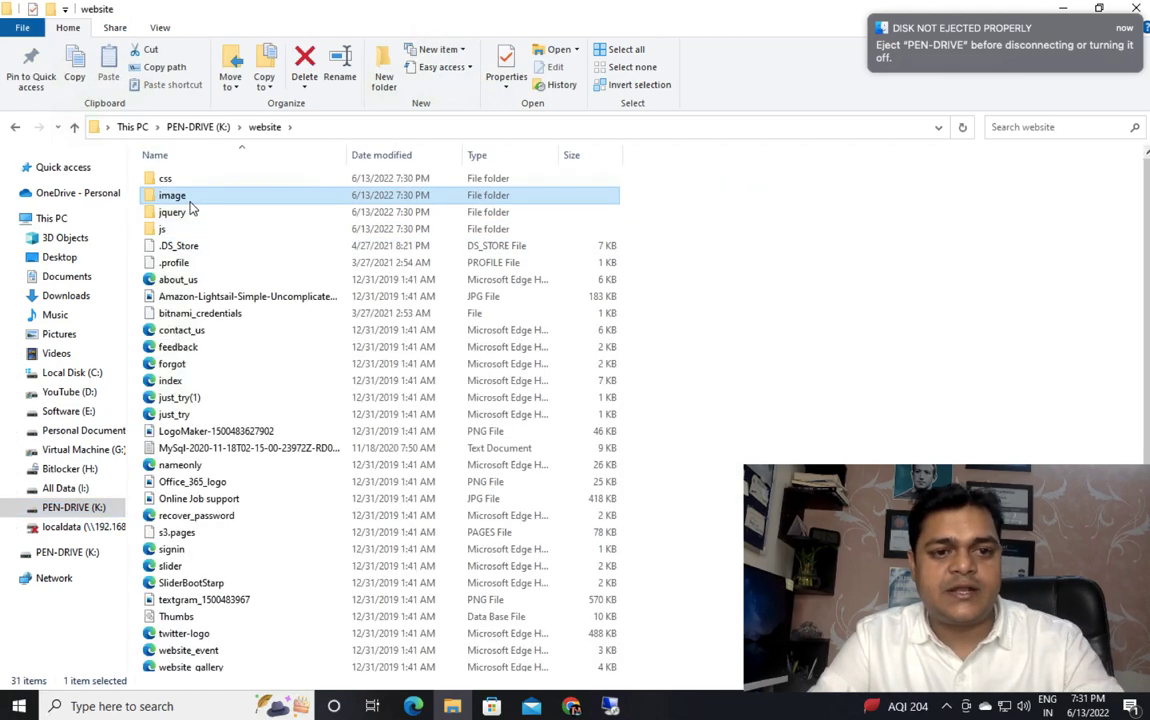
{"action": "key", "text": "super+a"}
{"action": "left_click", "coordinate": [210, 231]}
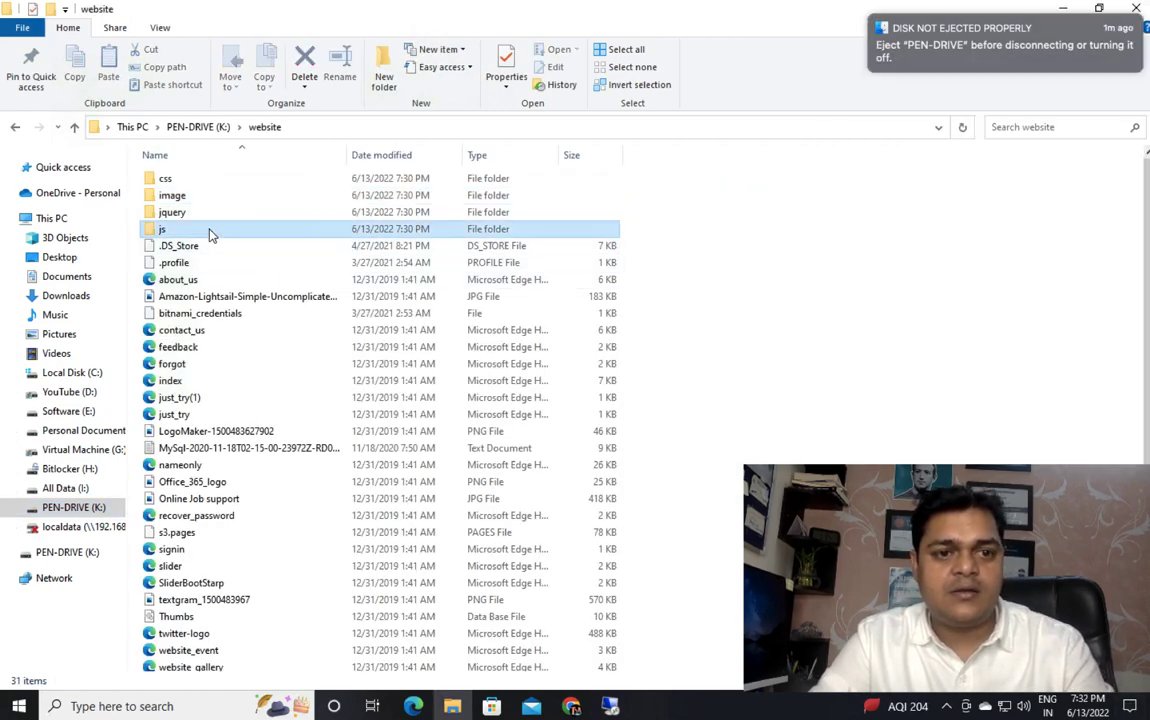
{"action": "key", "text": "ctrl+a"}
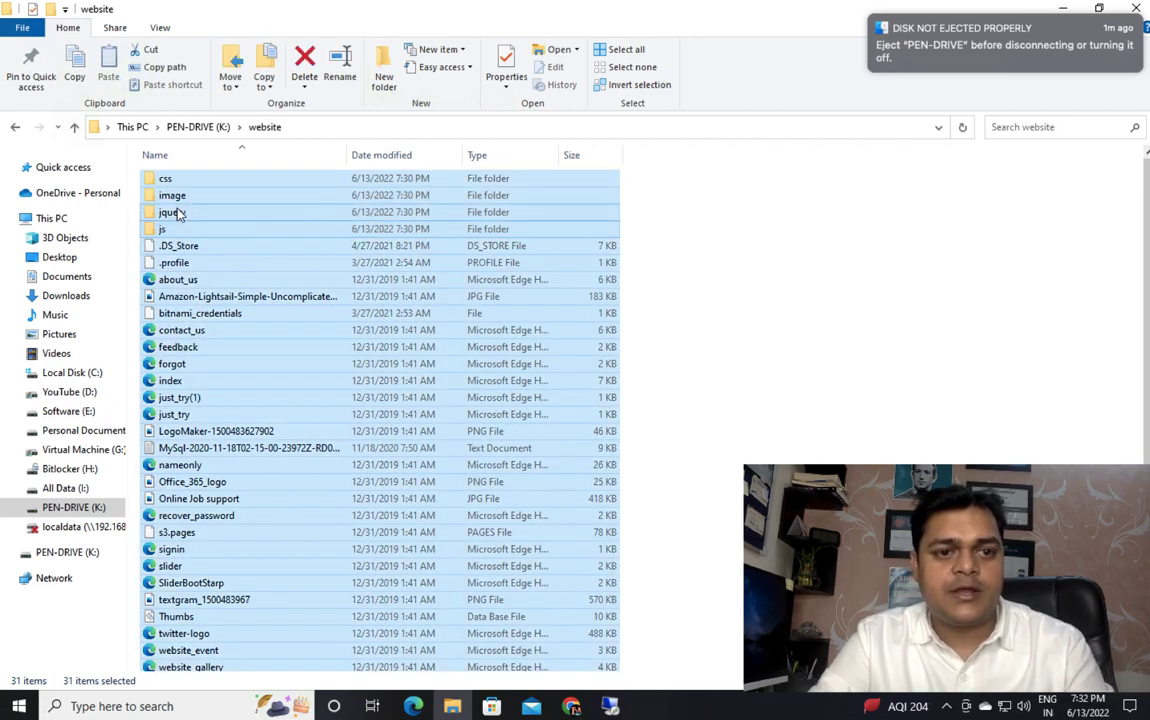
{"action": "right_click", "coordinate": [178, 211]}
{"action": "left_click", "coordinate": [218, 410]}
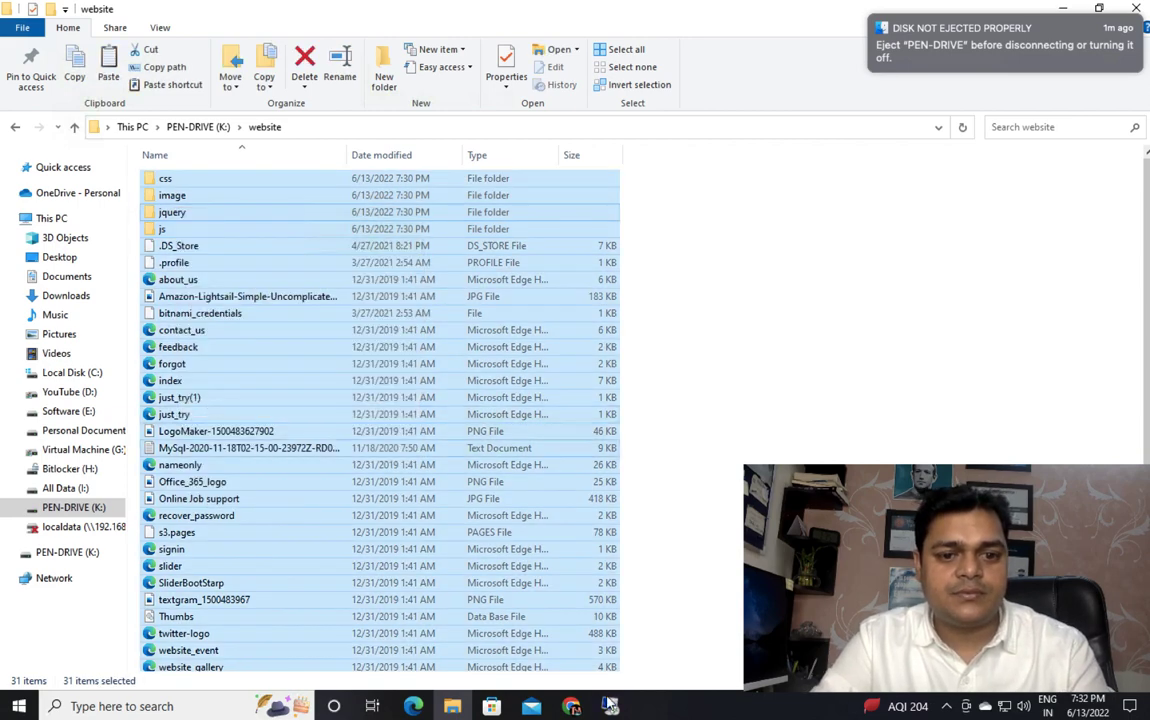
{"action": "left_click", "coordinate": [610, 706]}
{"action": "left_click", "coordinate": [487, 22]}
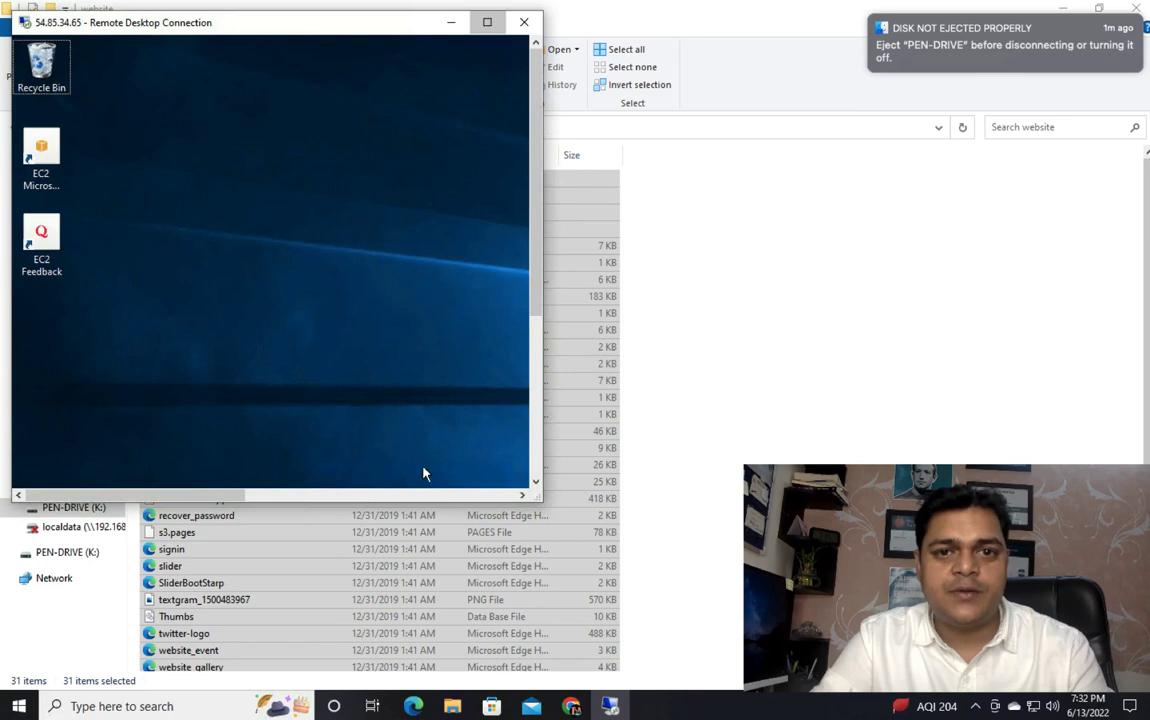
Step: Paste the copied website files into C:\inetpub\wwwroot on the server
{"action": "key", "text": "super+e"}
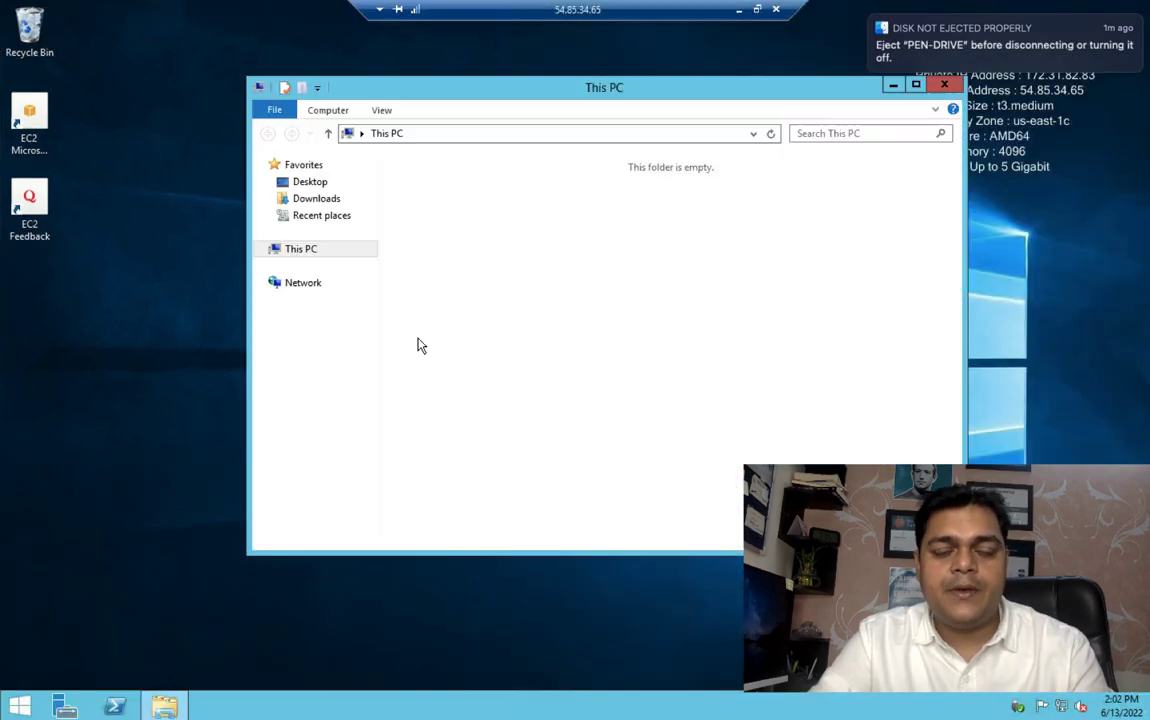
{"action": "double_click", "coordinate": [480, 362]}
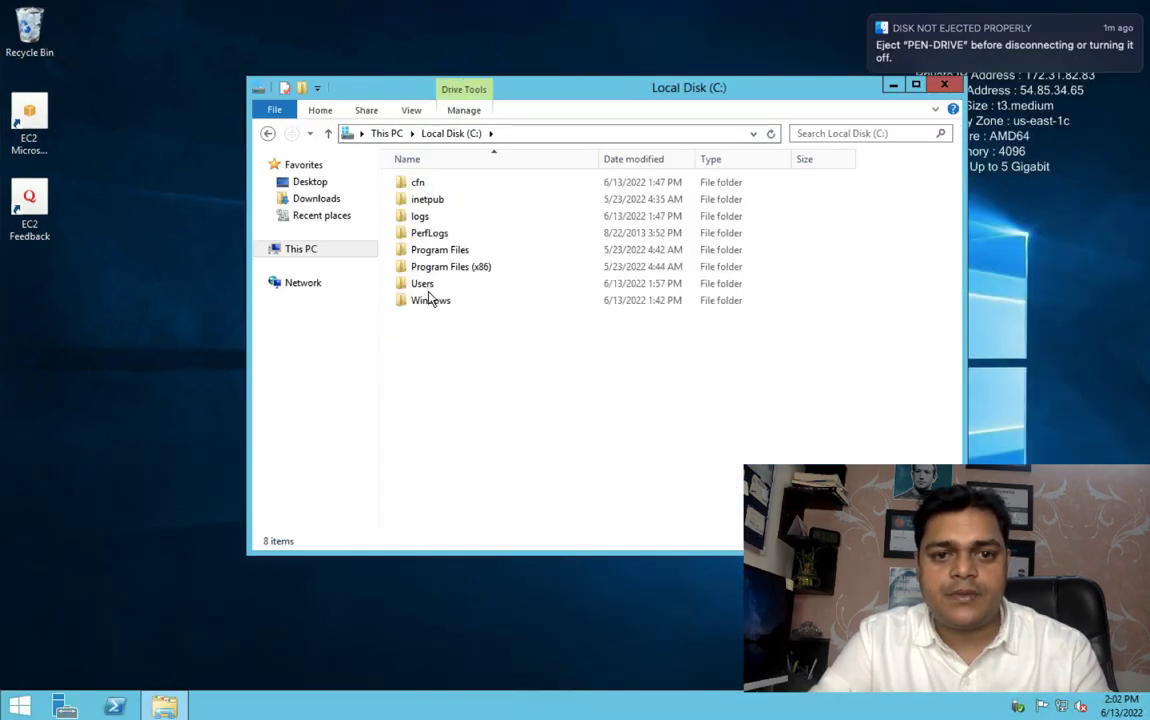
{"action": "double_click", "coordinate": [430, 200]}
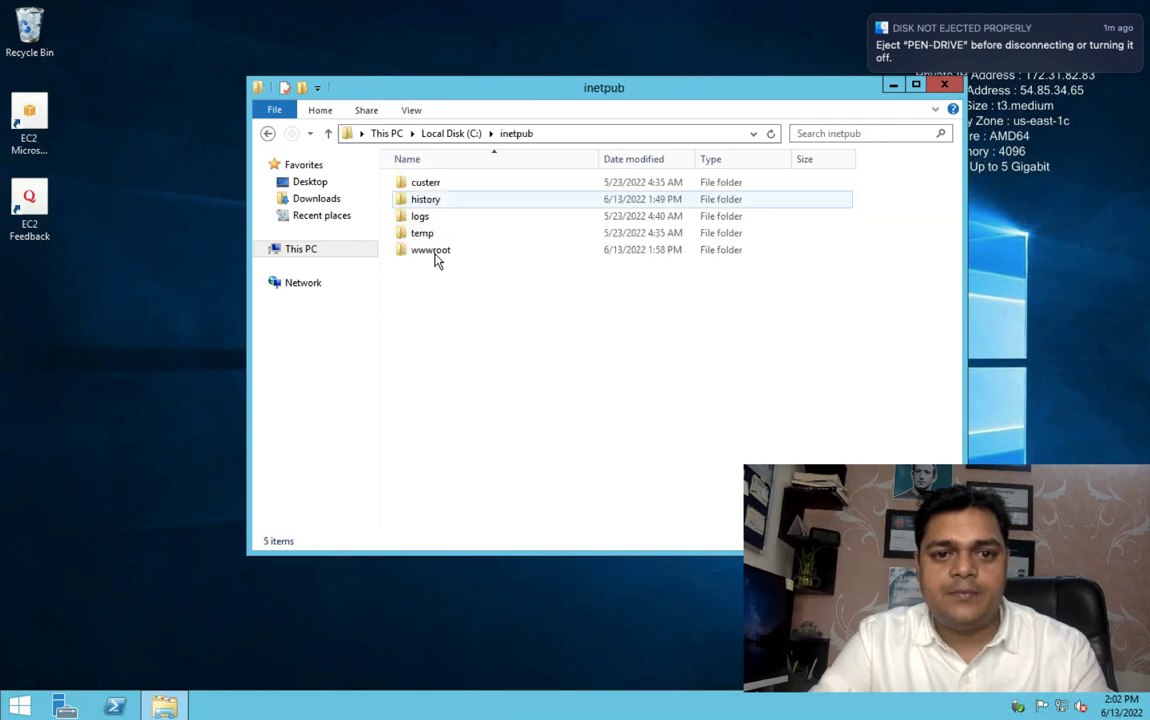
{"action": "double_click", "coordinate": [438, 250]}
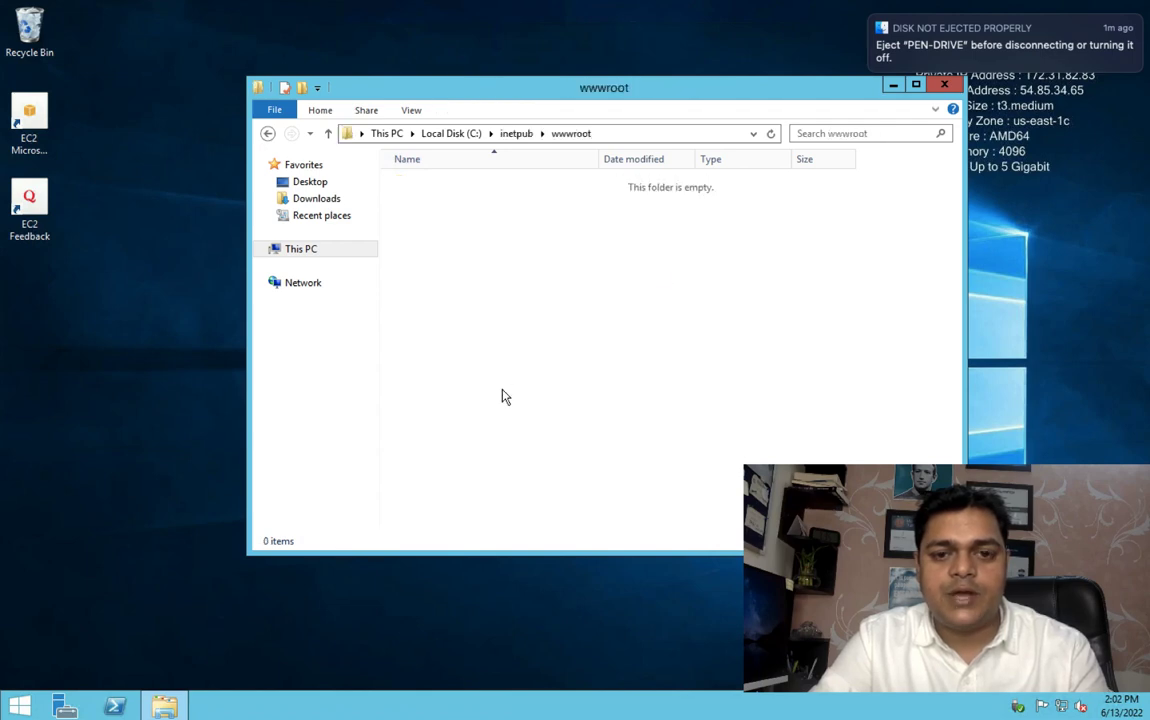
{"action": "right_click", "coordinate": [465, 290]}
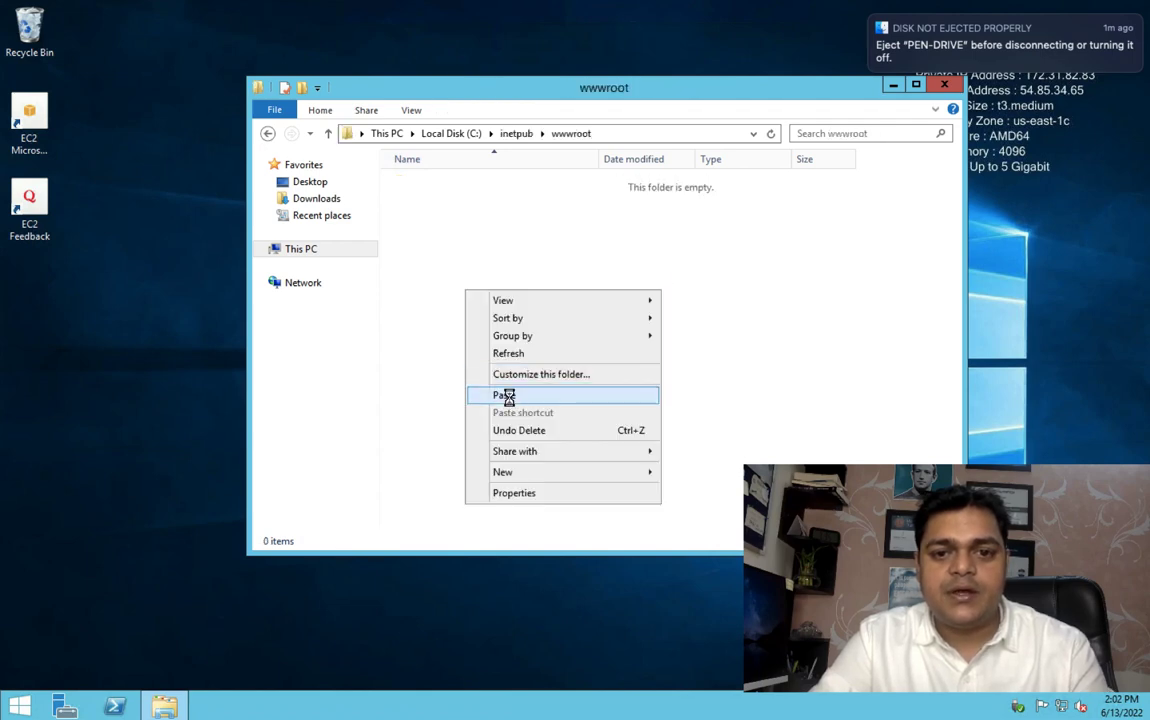
{"action": "left_click", "coordinate": [508, 397]}
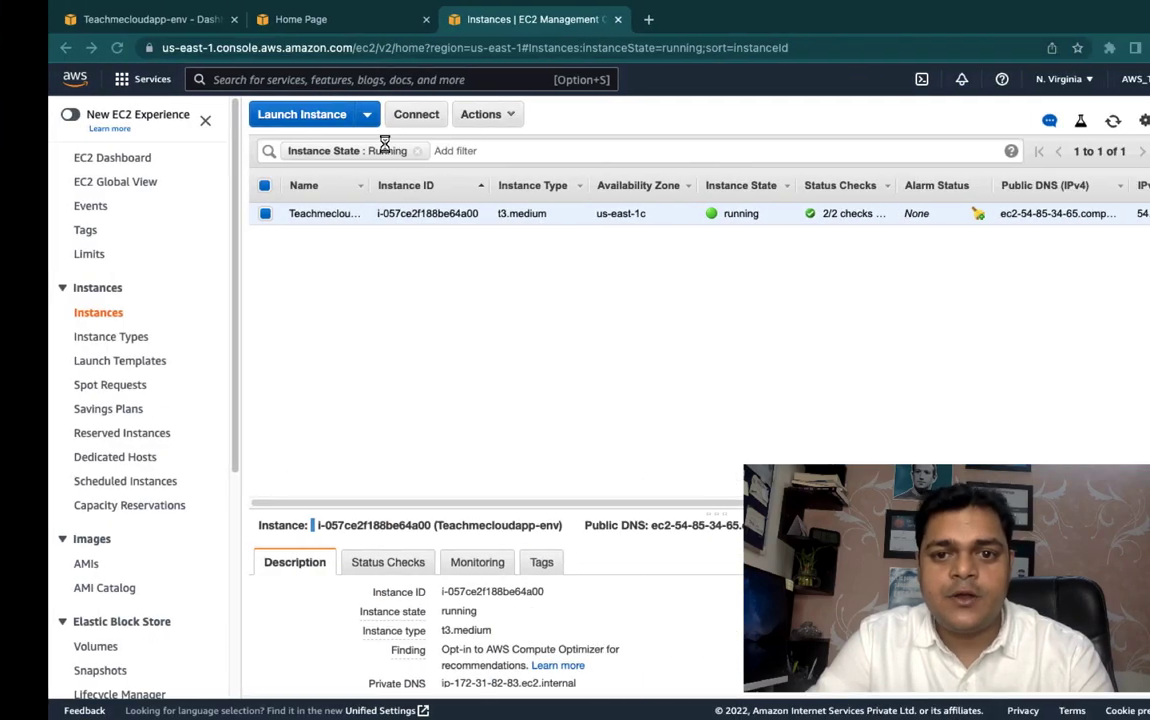
Step: Reload the environment home page several times, checking the remote copy progress in between
{"action": "left_click", "coordinate": [262, 19]}
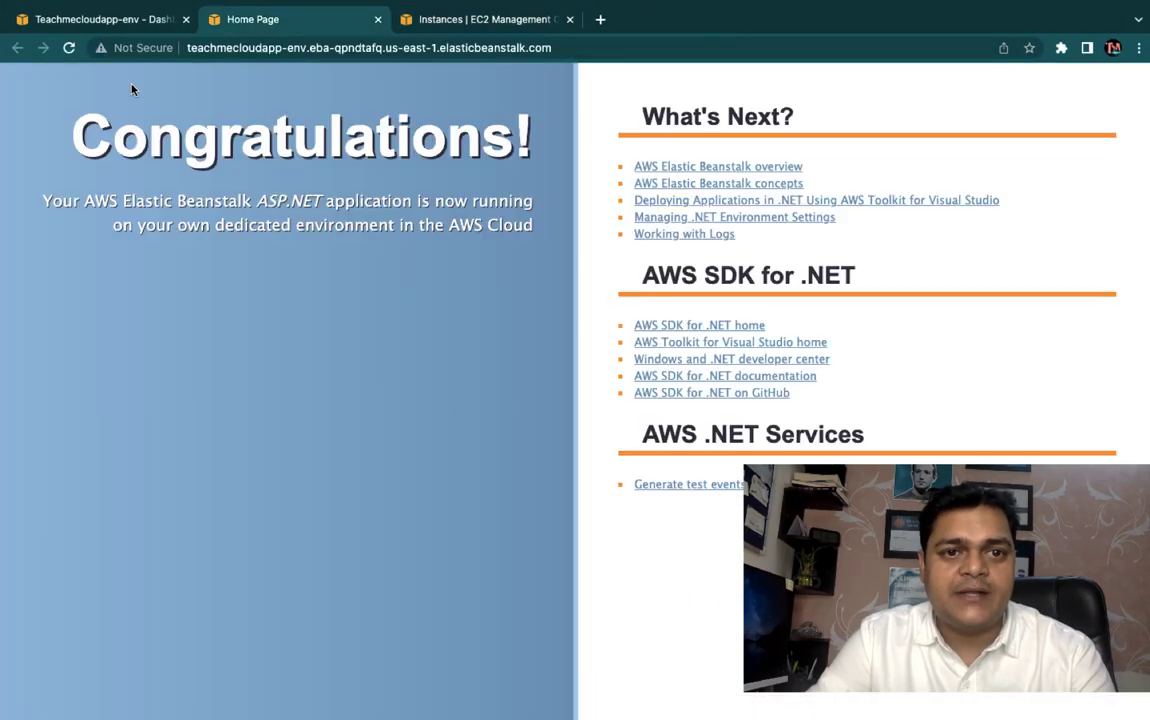
{"action": "left_click", "coordinate": [70, 48]}
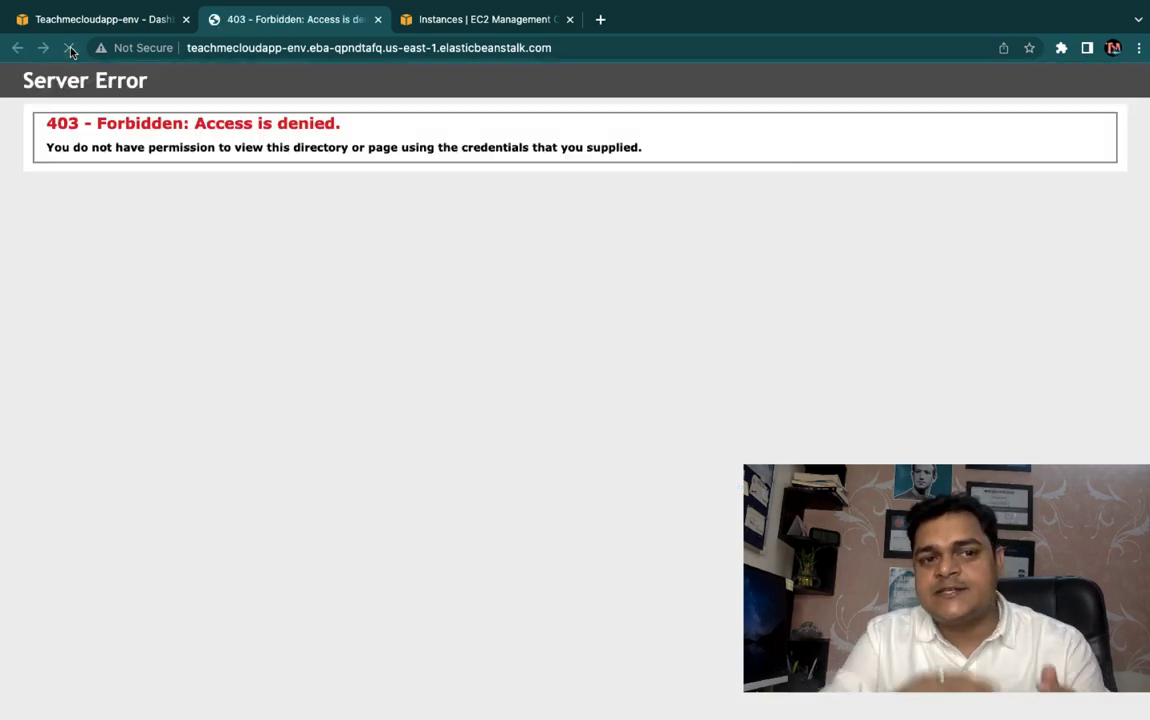
{"action": "left_click", "coordinate": [70, 48]}
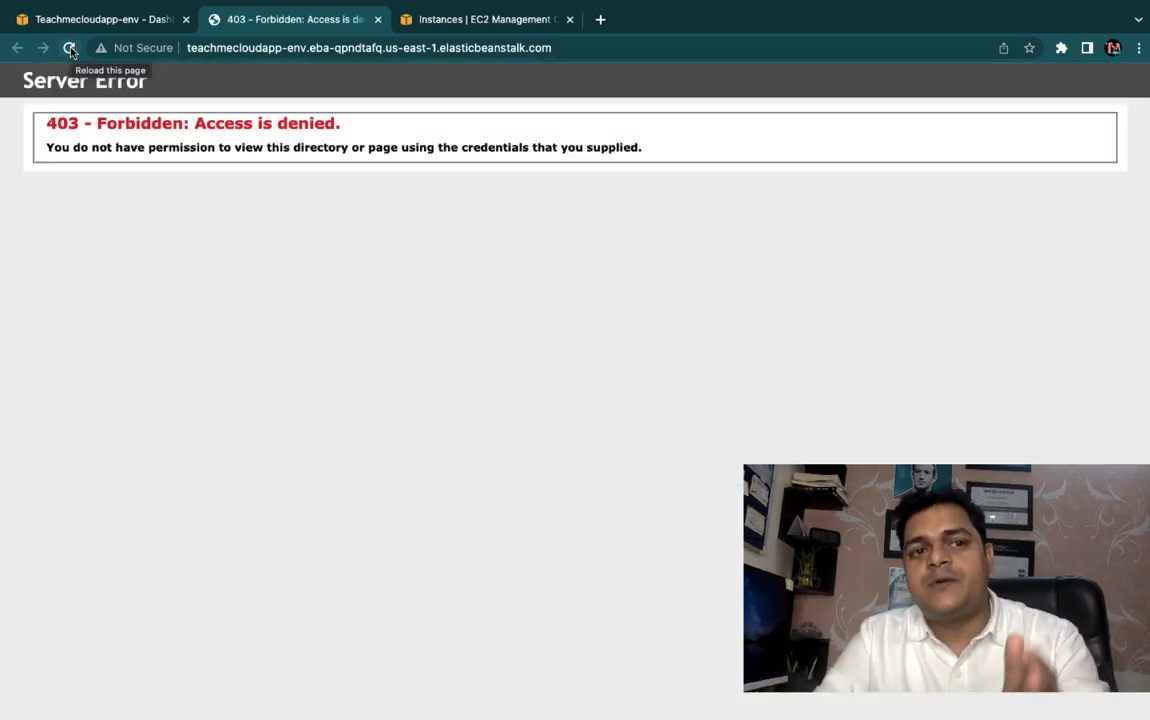
{"action": "key", "text": "ctrl+Left"}
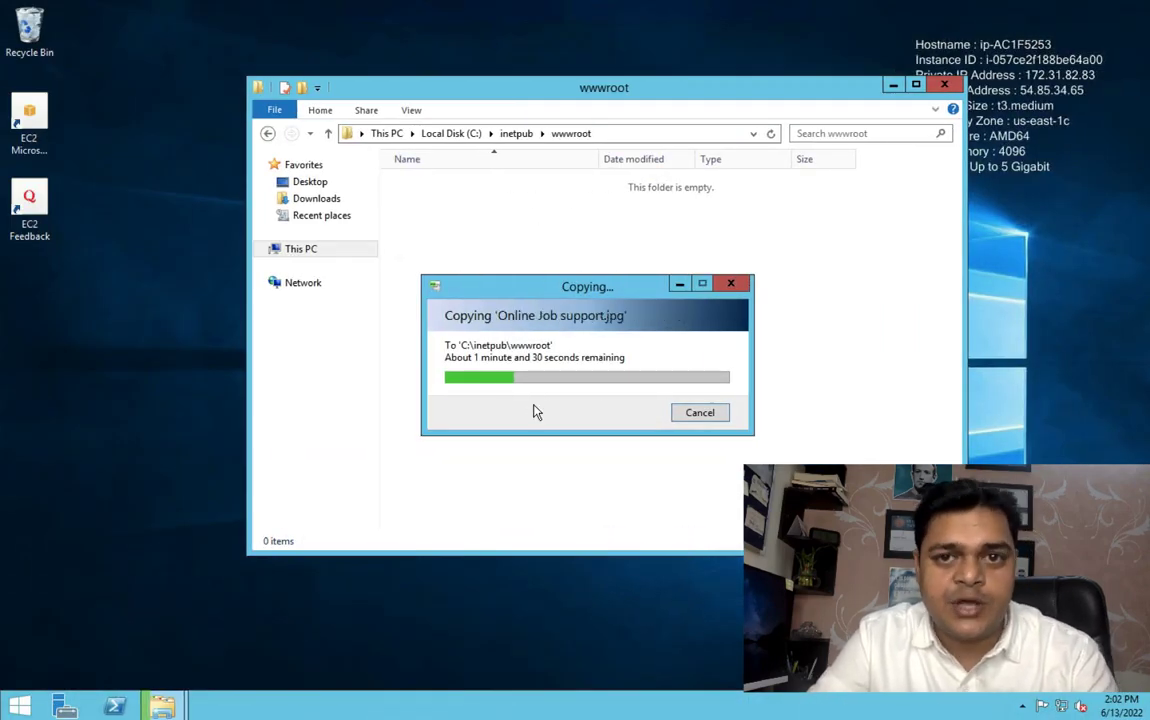
{"action": "key", "text": "ctrl+Right"}
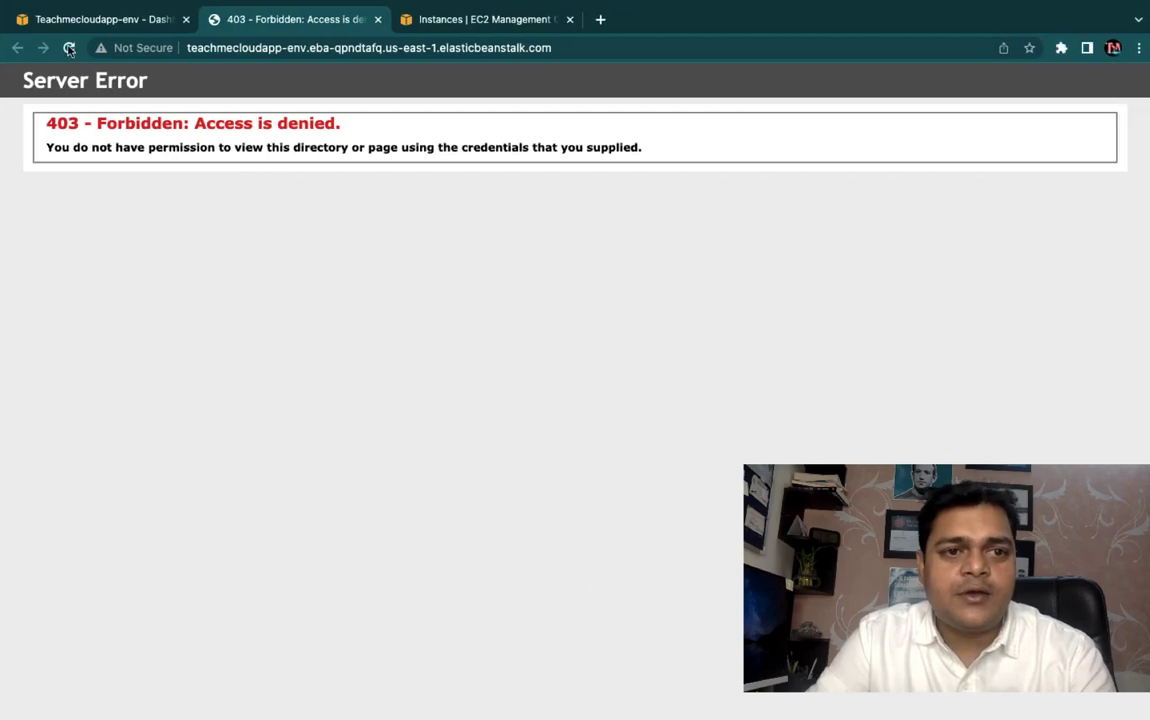
{"action": "left_click", "coordinate": [69, 48]}
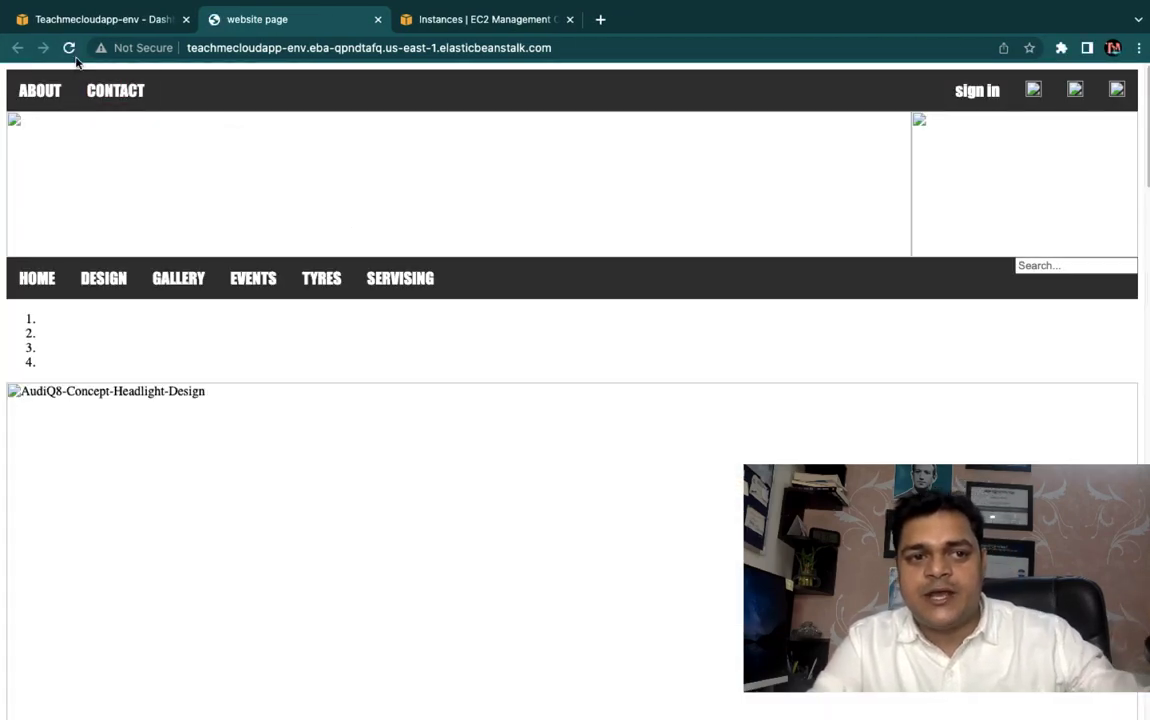
Step: Reload until the TurboNeon site renders with images, then return to the Teachmecloudapp-env dashboard
{"action": "left_click", "coordinate": [72, 54]}
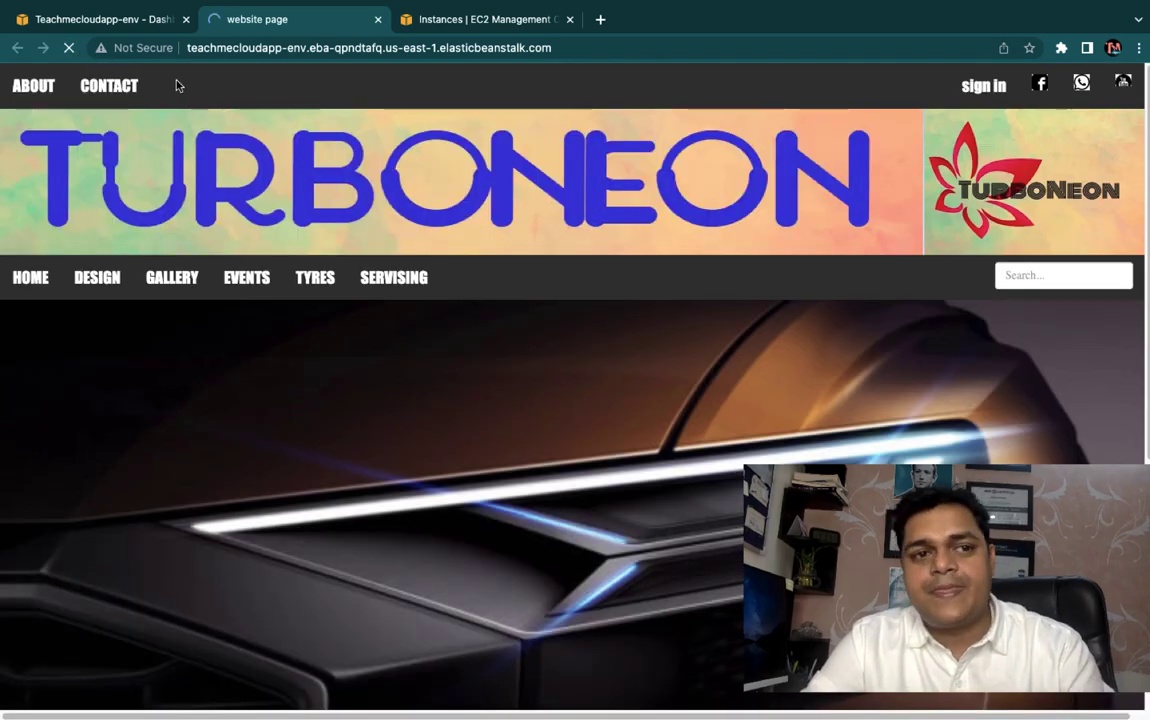
{"action": "left_click", "coordinate": [122, 19]}
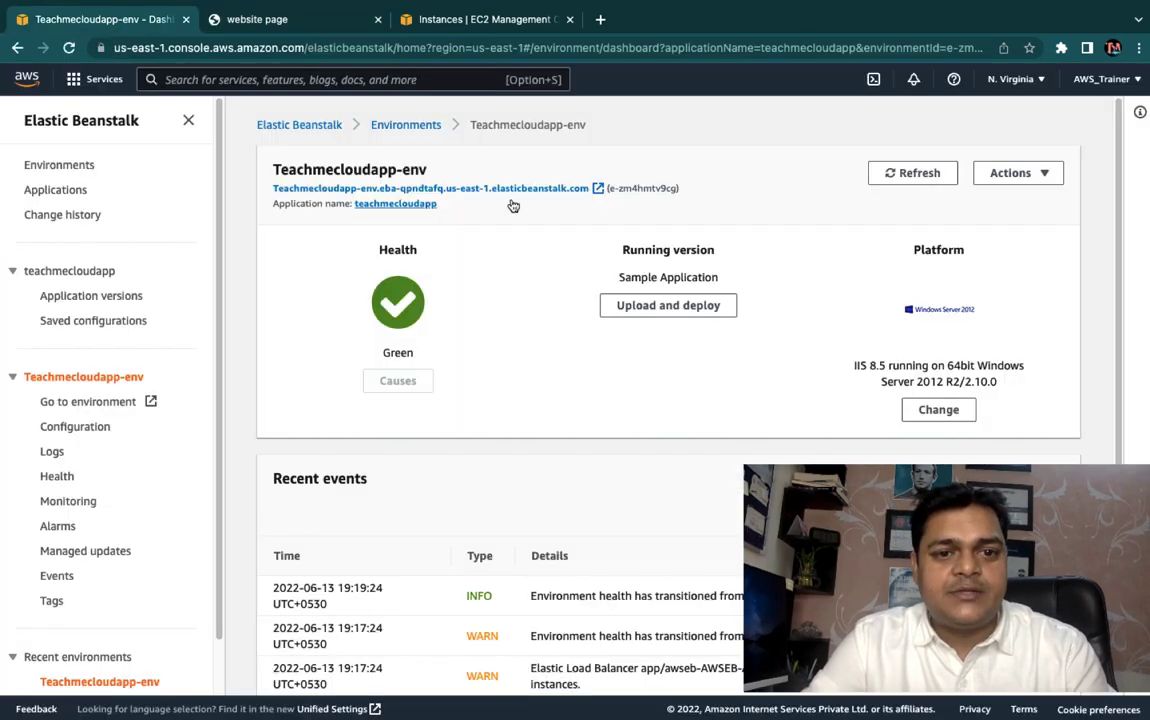
Step: Open the environment URL in a new tab and check the TurboNeon site loads there
{"action": "right_click", "coordinate": [546, 190]}
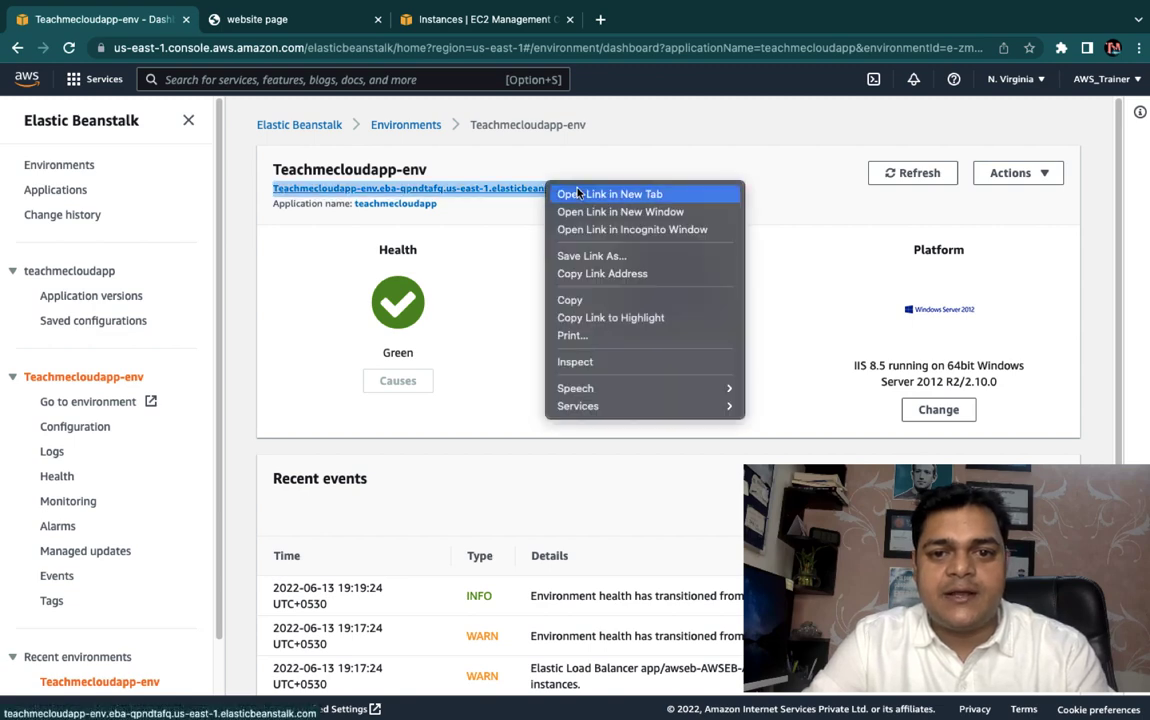
{"action": "left_click", "coordinate": [575, 191]}
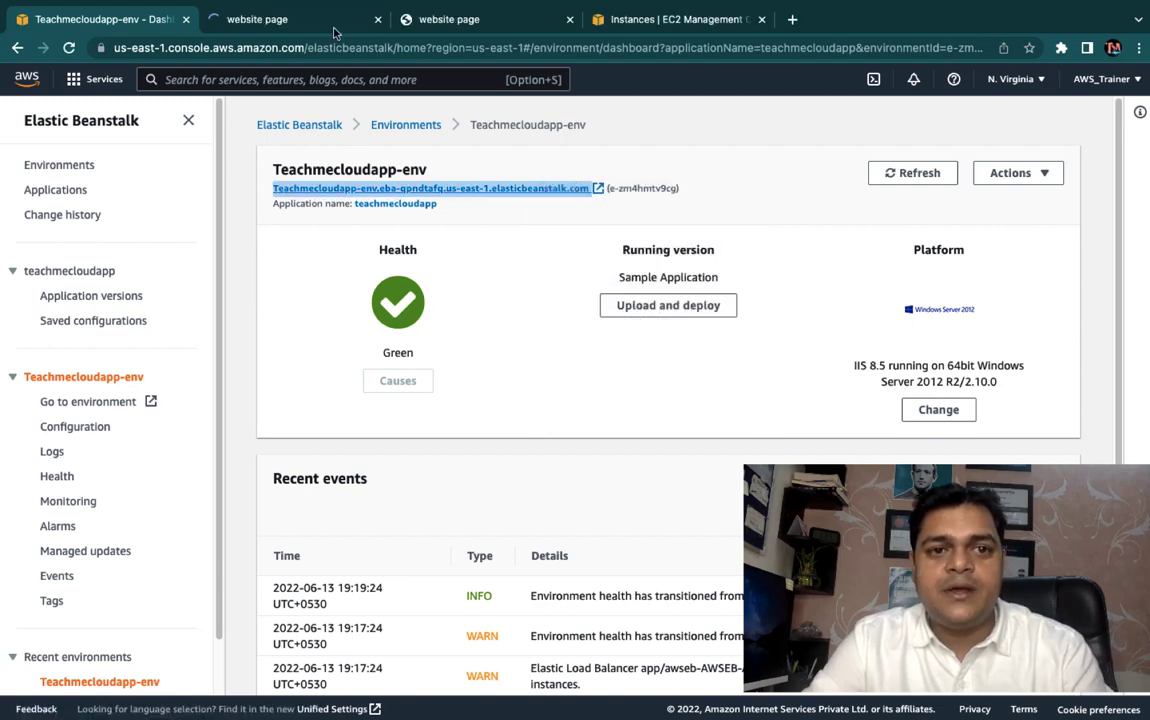
{"action": "left_click", "coordinate": [333, 24]}
{"action": "scroll", "coordinate": [627, 435], "scroll_direction": "down", "scroll_amount": 5}
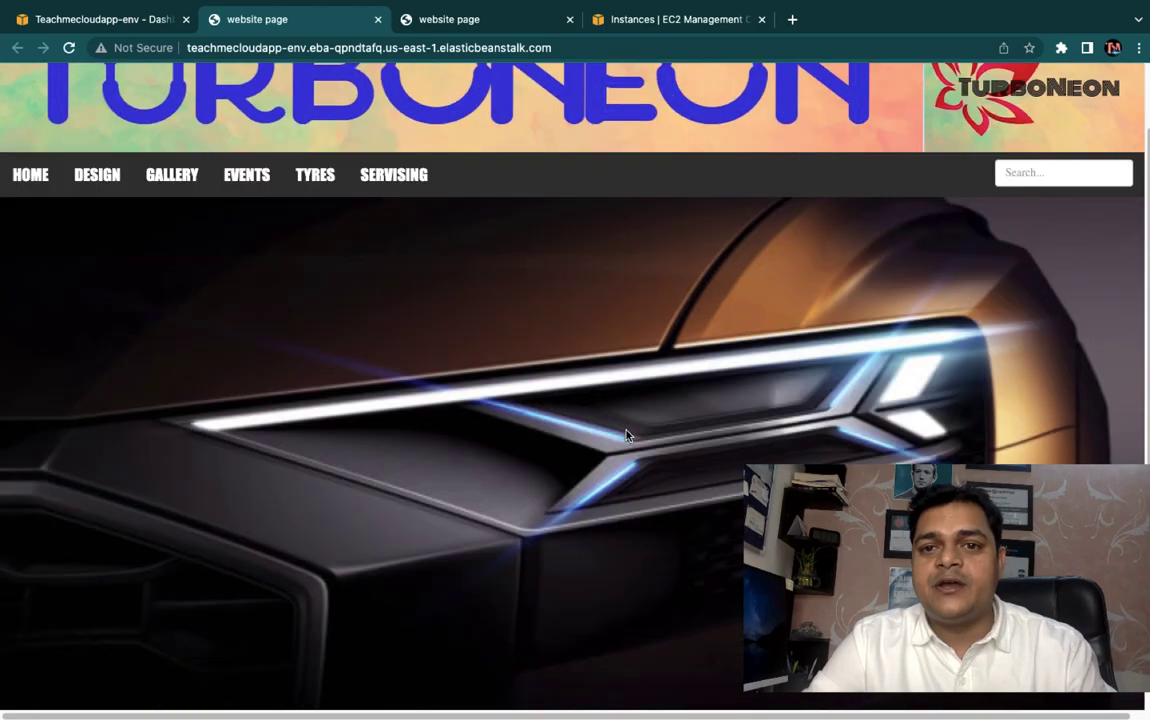
{"action": "scroll", "coordinate": [624, 432], "scroll_direction": "up", "scroll_amount": 5}
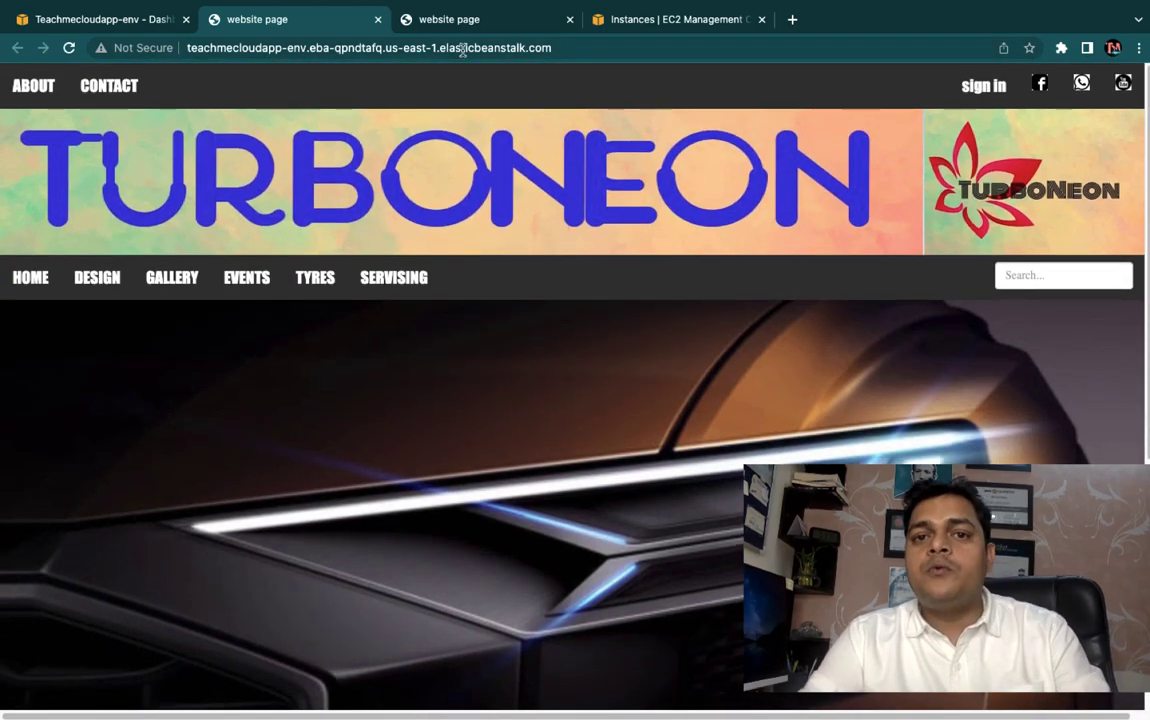
{"action": "left_click", "coordinate": [499, 48]}
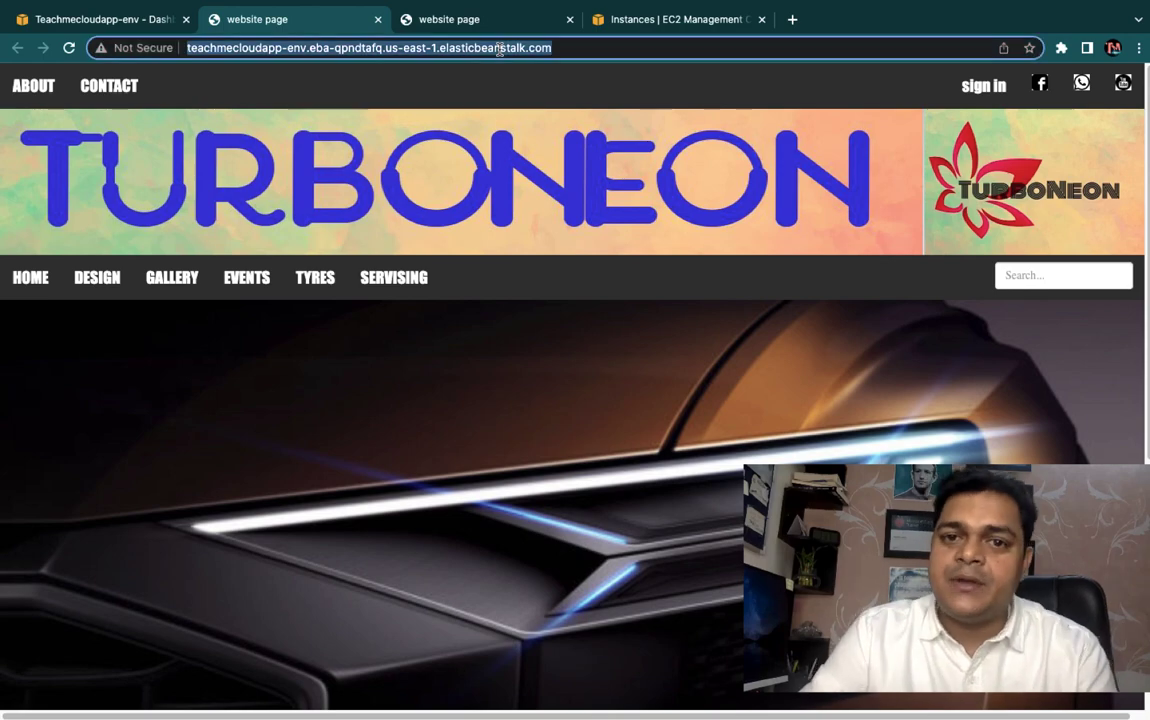